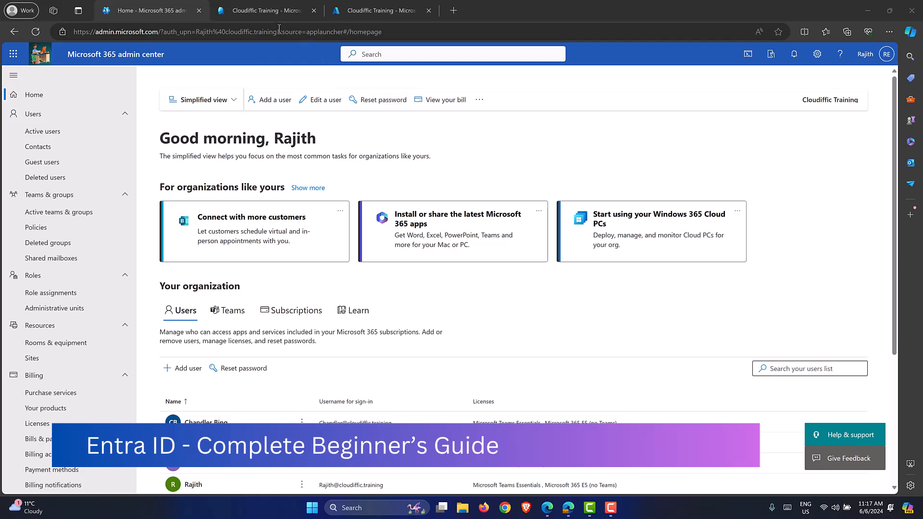
# Switch to the Cloudiffic Training browser tab to reach the Entra admin center.
pyautogui.click(266, 10)
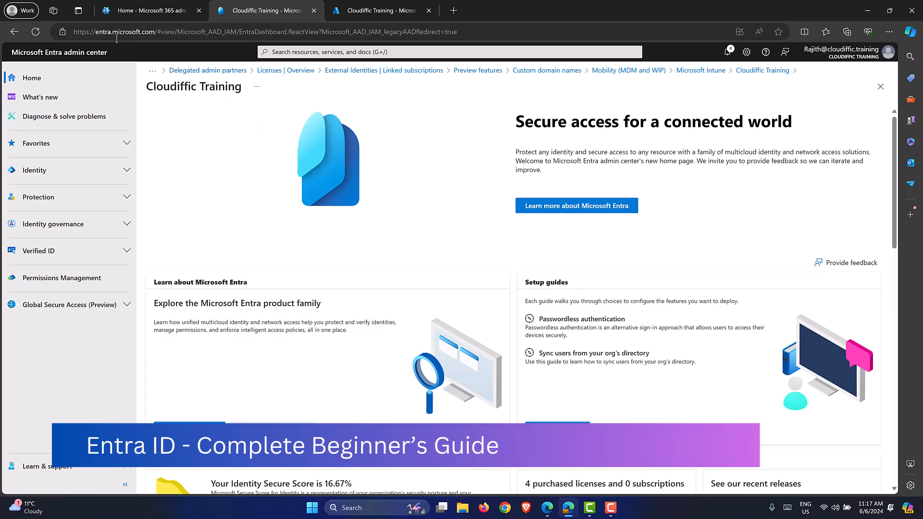
# Expand the Identity section in the left navigation pane.
pyautogui.click(127, 172)
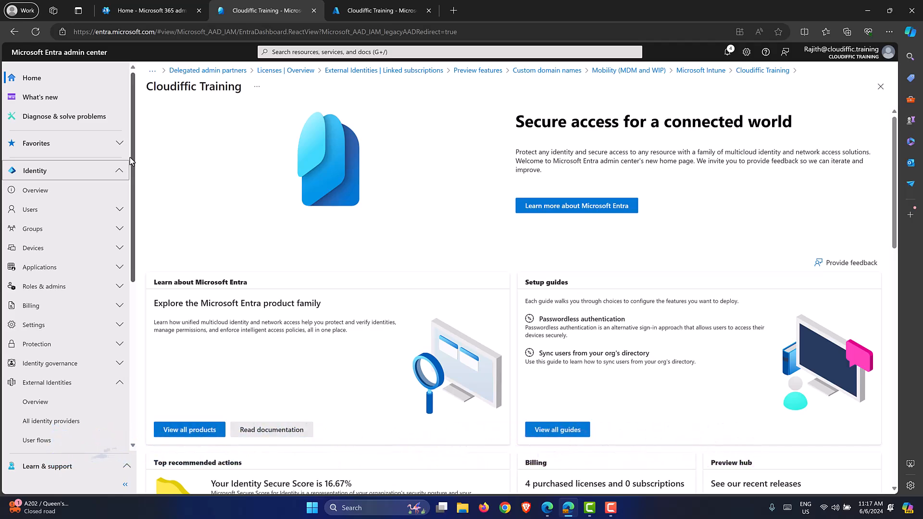
pyautogui.click(141, 16)
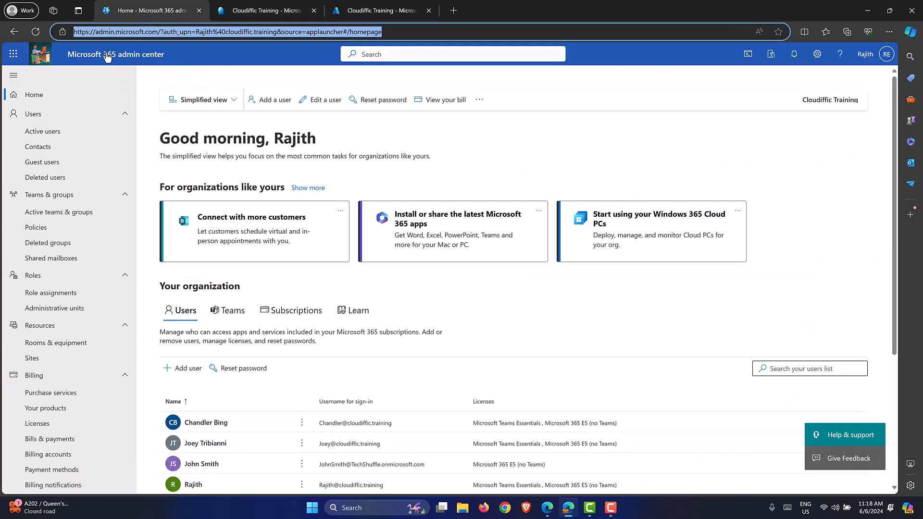
pyautogui.click(131, 57)
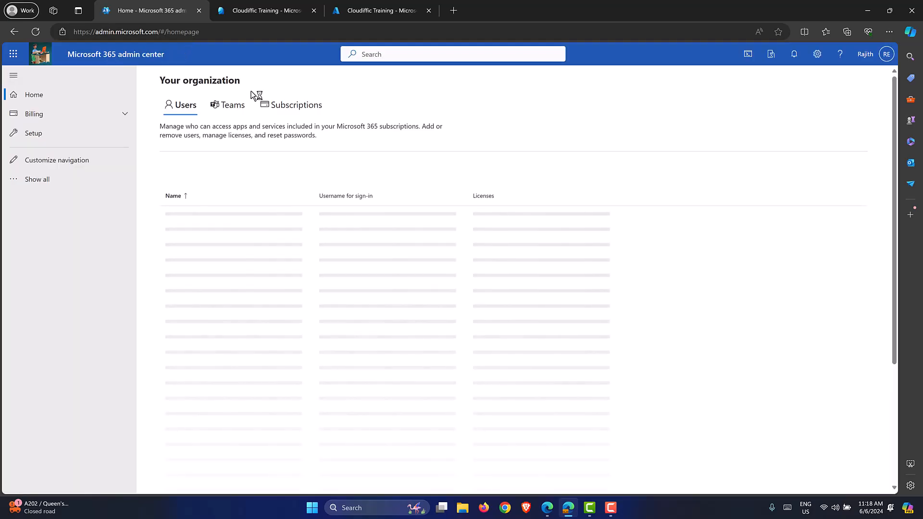
pyautogui.click(42, 162)
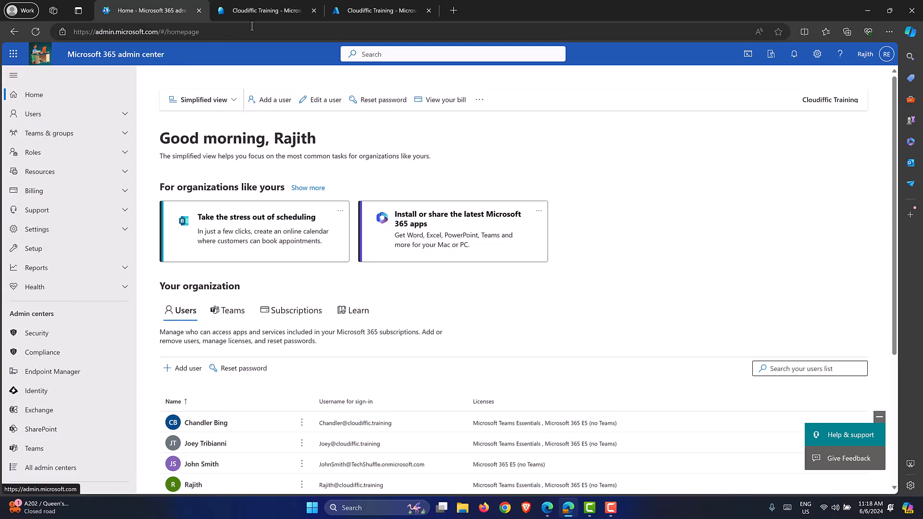
pyautogui.click(261, 15)
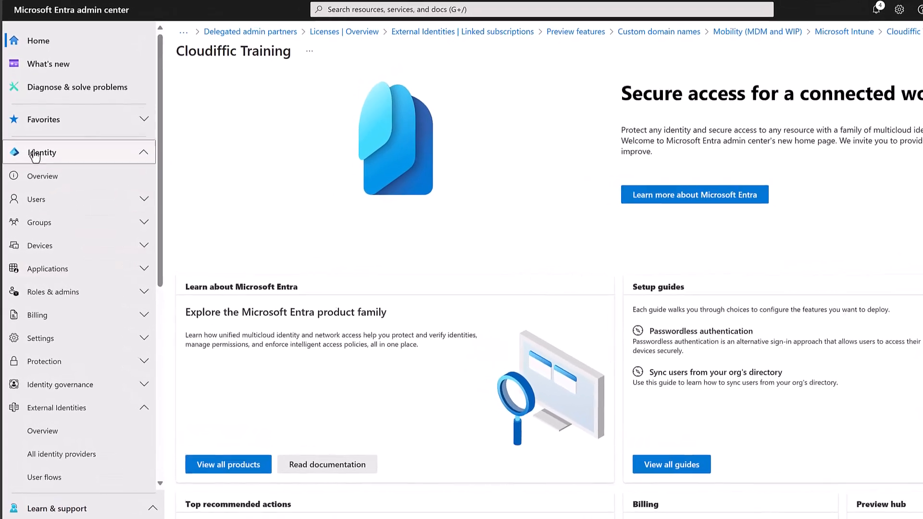
pyautogui.click(131, 160)
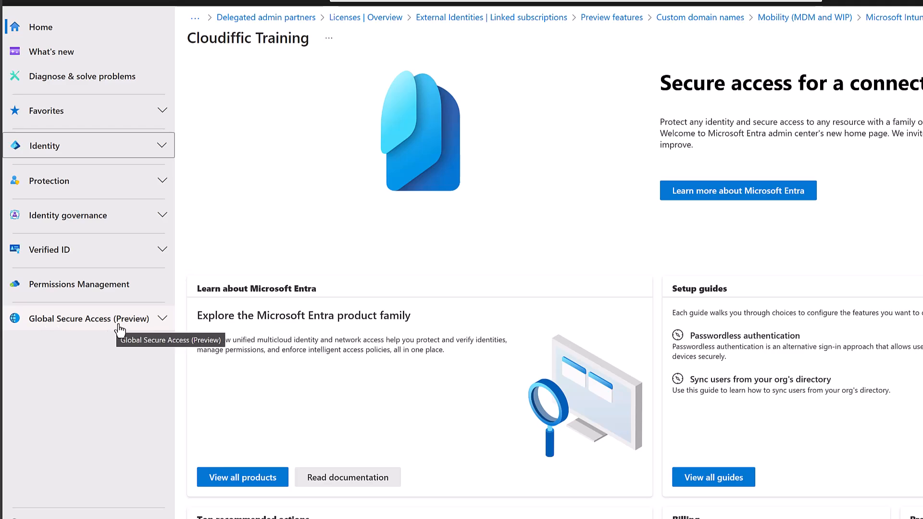
pyautogui.click(159, 149)
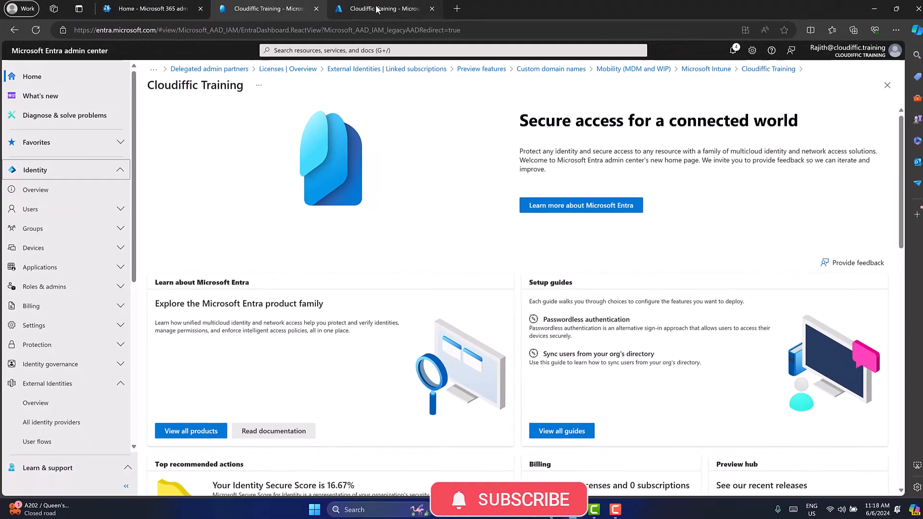
# Check the Azure portal tenant overview, then go back to the Microsoft 365 admin center.
pyautogui.click(378, 9)
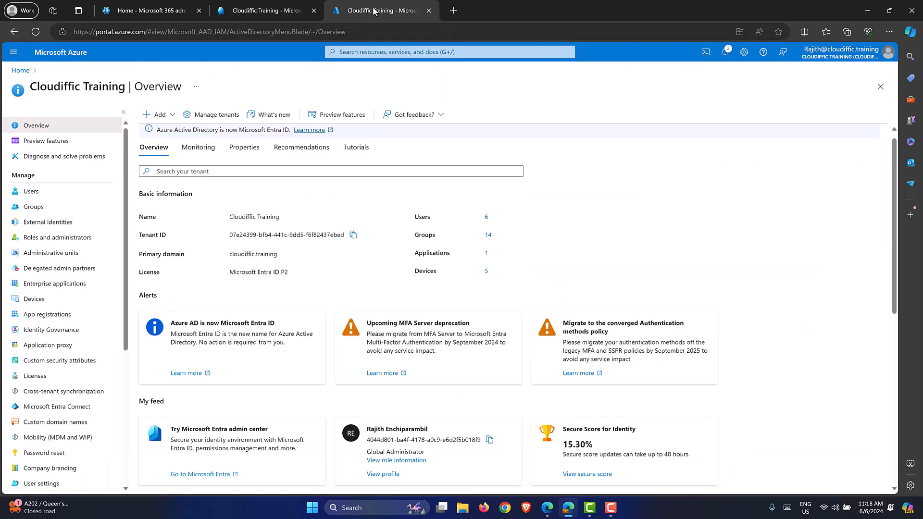
pyautogui.click(368, 35)
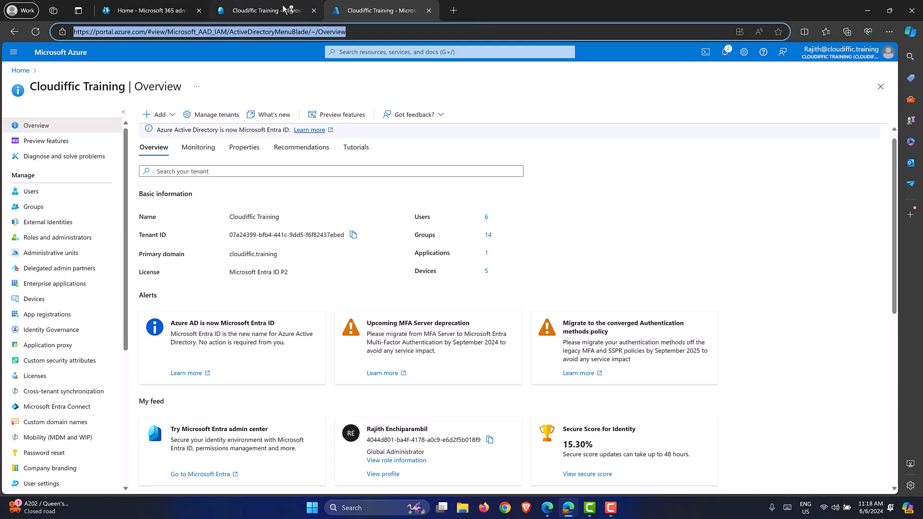
pyautogui.click(217, 9)
pyautogui.click(161, 11)
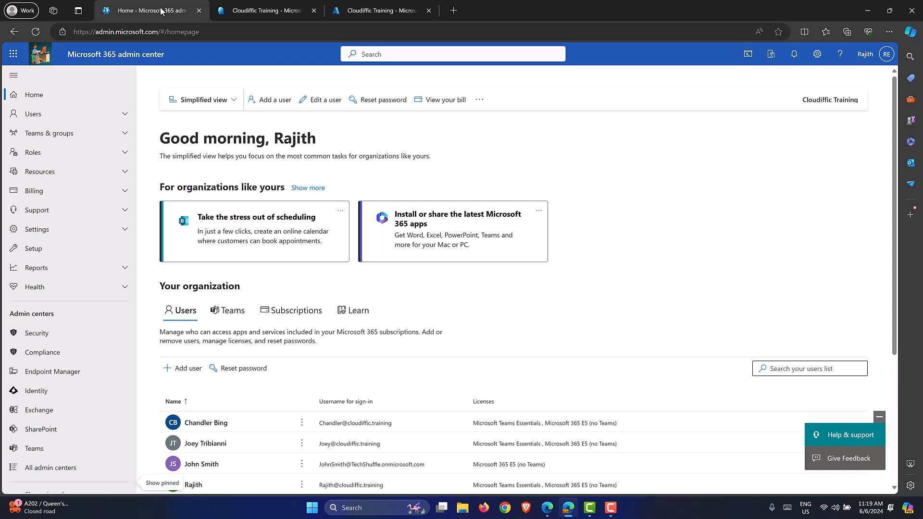
# Return to the Entra tab and open Identity > Overview for Cloudiffic Training.
pyautogui.click(270, 10)
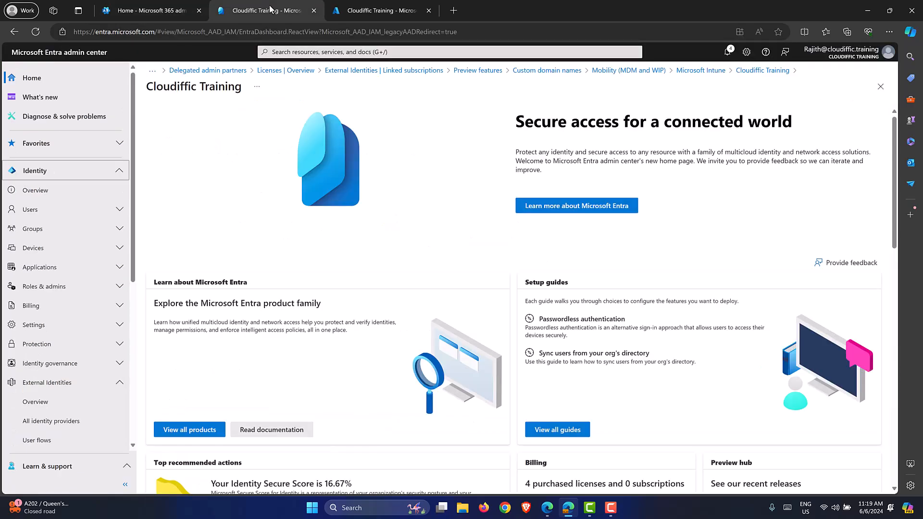
pyautogui.click(371, 10)
pyautogui.click(464, 91)
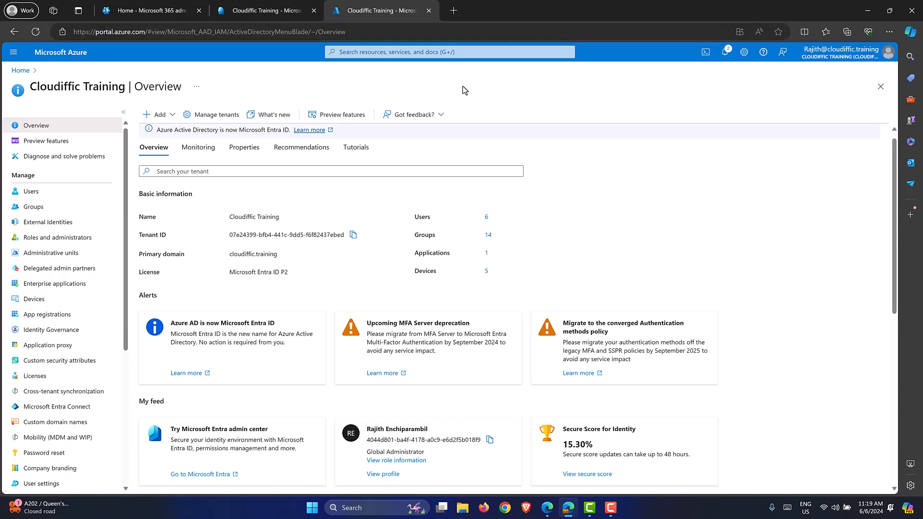
pyautogui.click(273, 14)
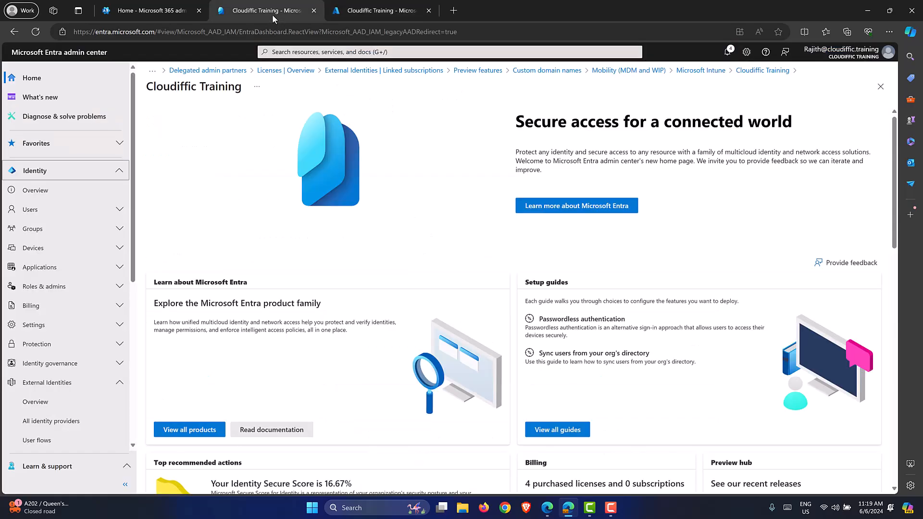
pyautogui.click(160, 11)
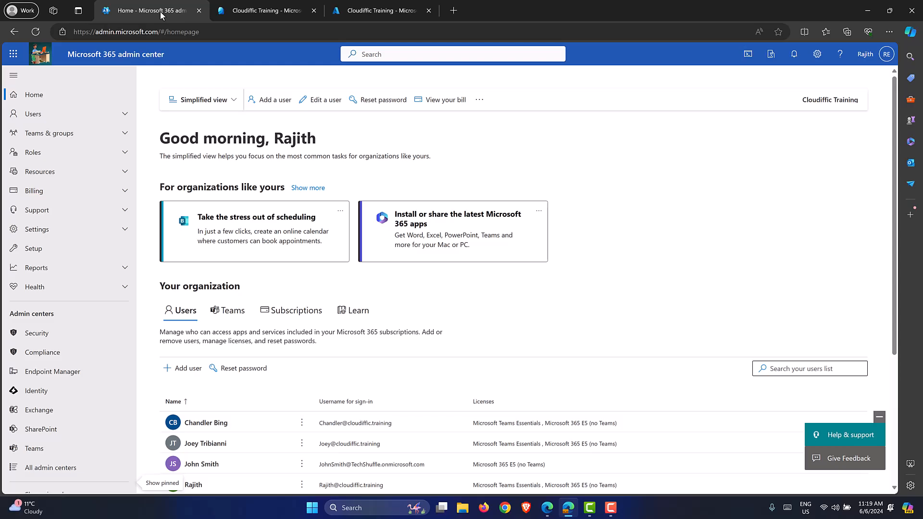
pyautogui.click(268, 12)
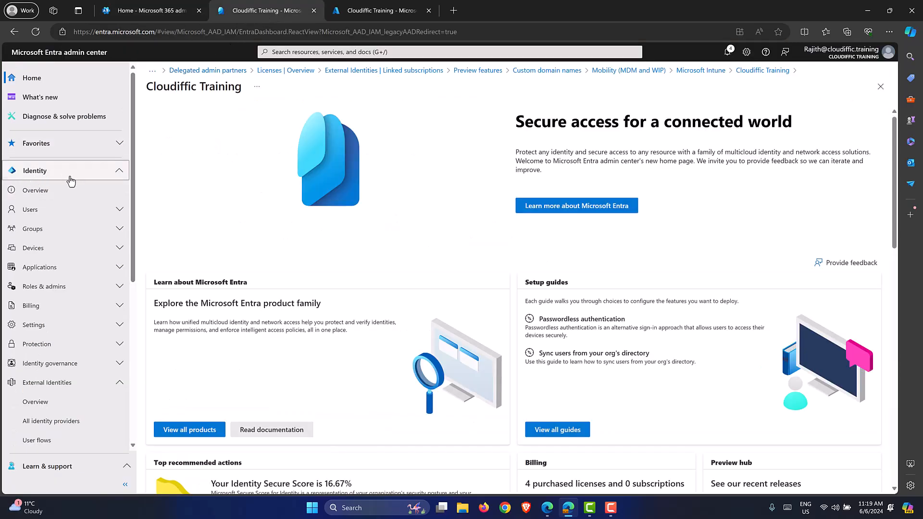
pyautogui.click(49, 193)
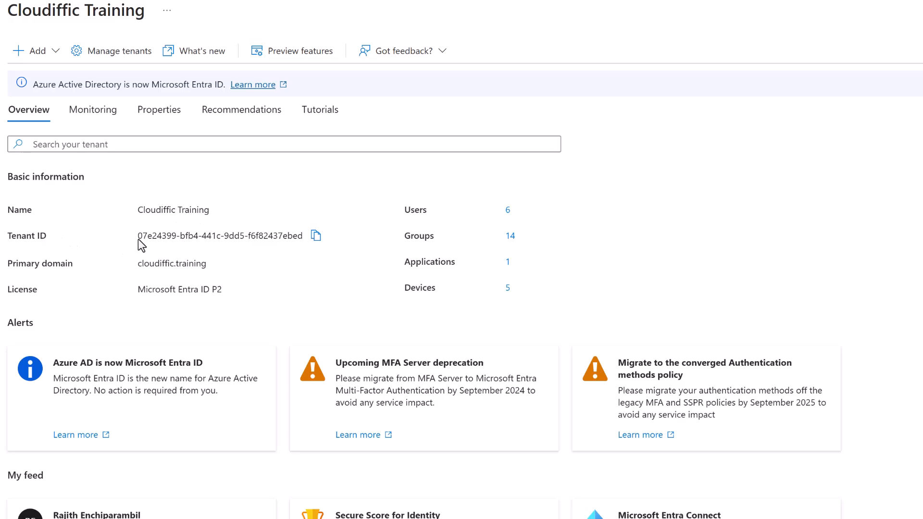
pyautogui.click(314, 241)
# View the Monitoring sign-ins chart, then the tenant's Properties tab.
pyautogui.click(112, 113)
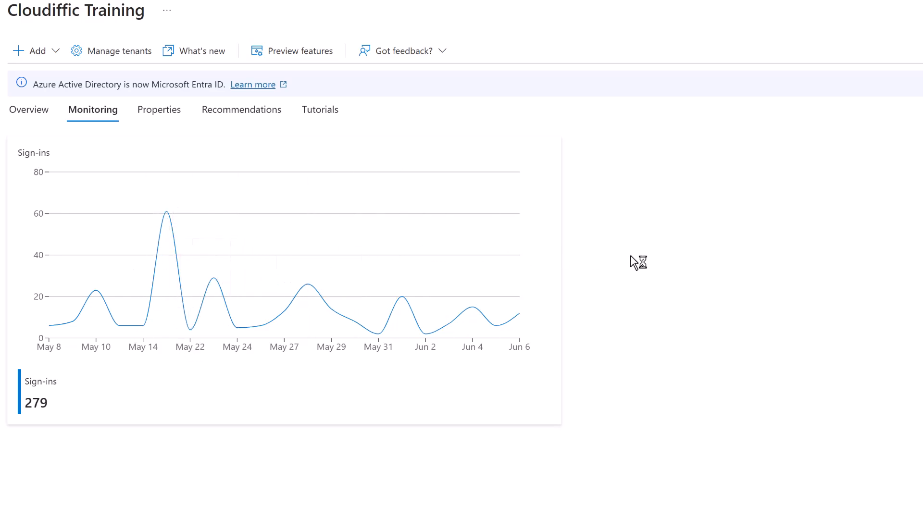
pyautogui.click(153, 113)
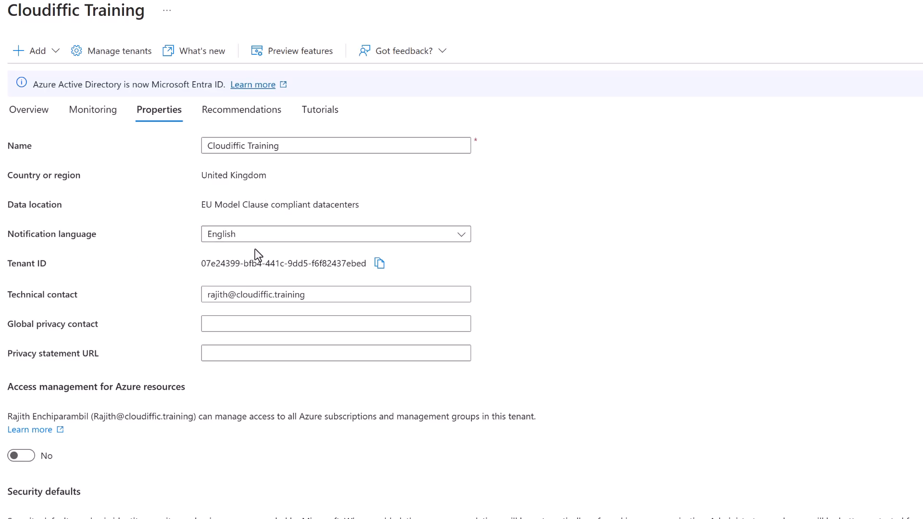
# Set 'Access management for Azure resources' to Yes on the tenant Properties page.
pyautogui.click(293, 146)
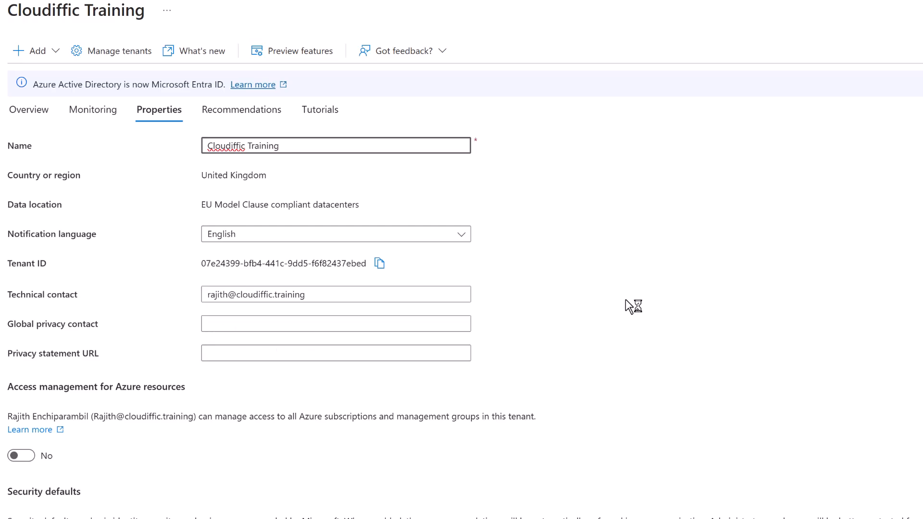
pyautogui.scroll(-1, 625, 299)
pyautogui.scroll(-1, 624, 300)
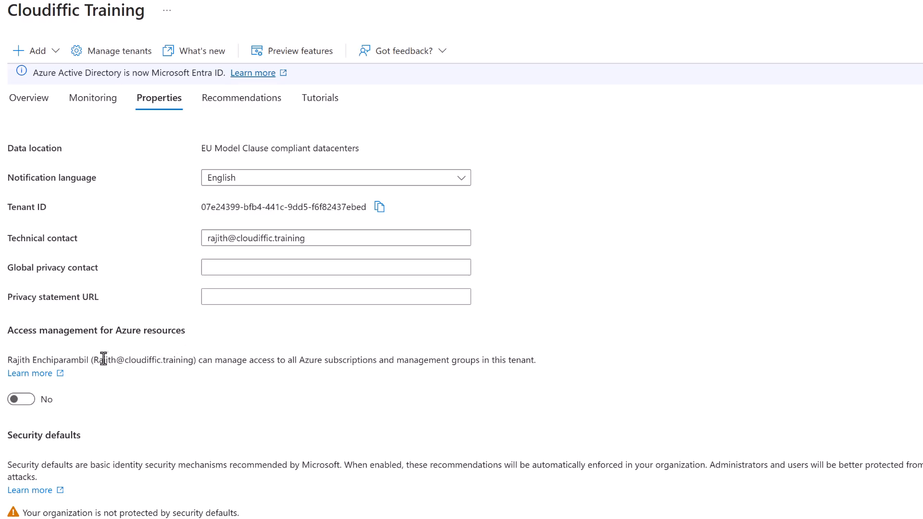
pyautogui.moveTo(94, 363); pyautogui.dragTo(197, 364)
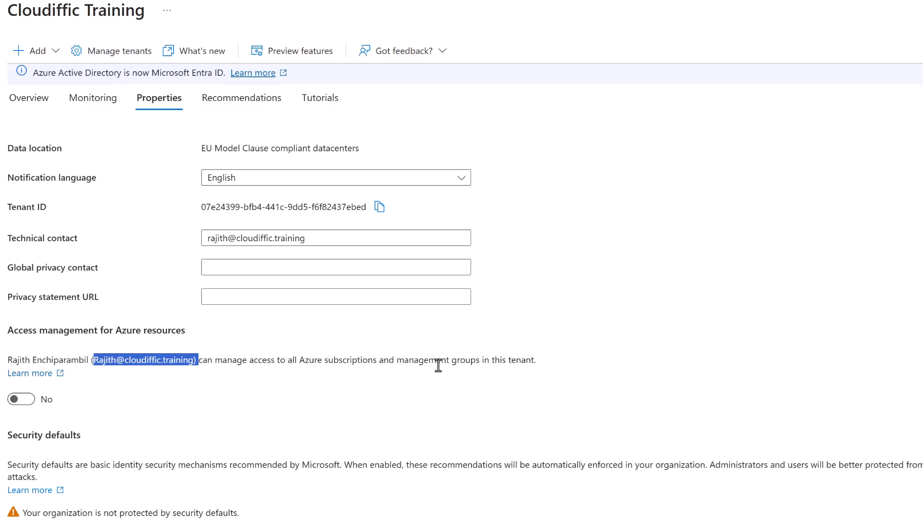
pyautogui.click(551, 368)
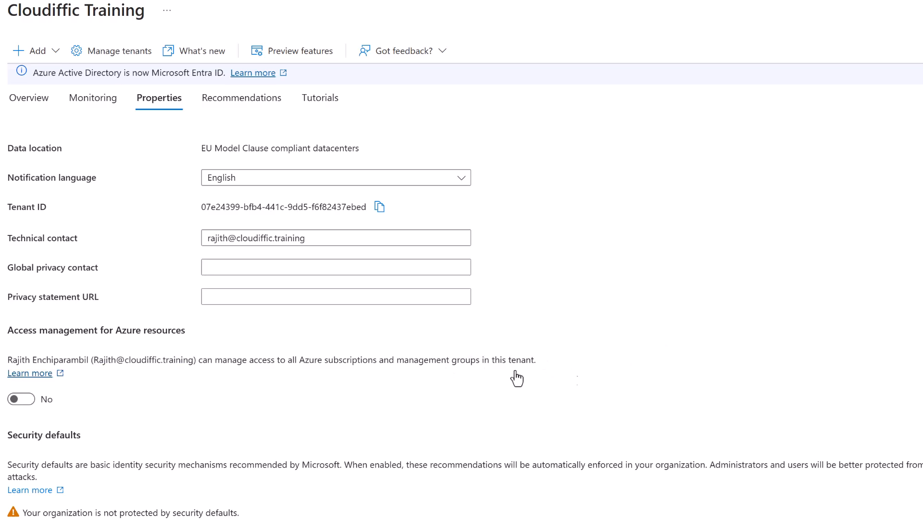
pyautogui.click(19, 401)
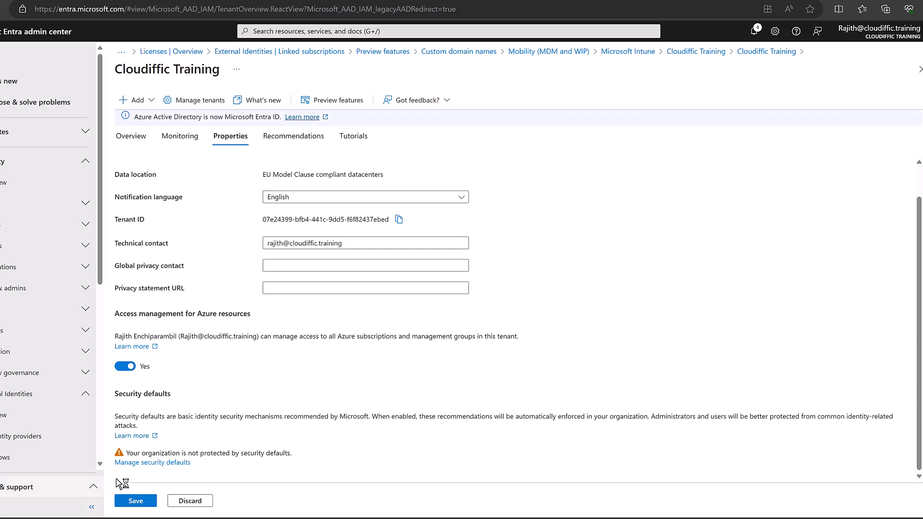
# Open Security defaults, pick Enabled, then cancel without saving.
pyautogui.click(159, 465)
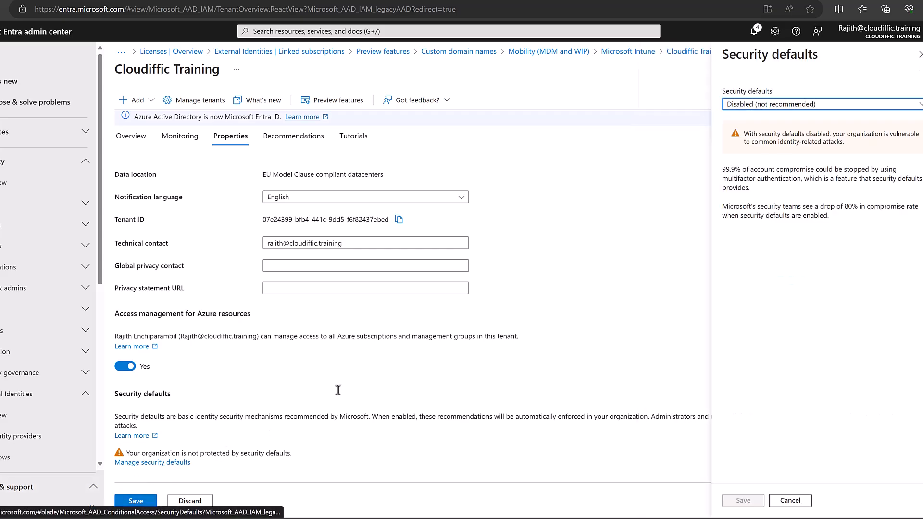
pyautogui.click(791, 110)
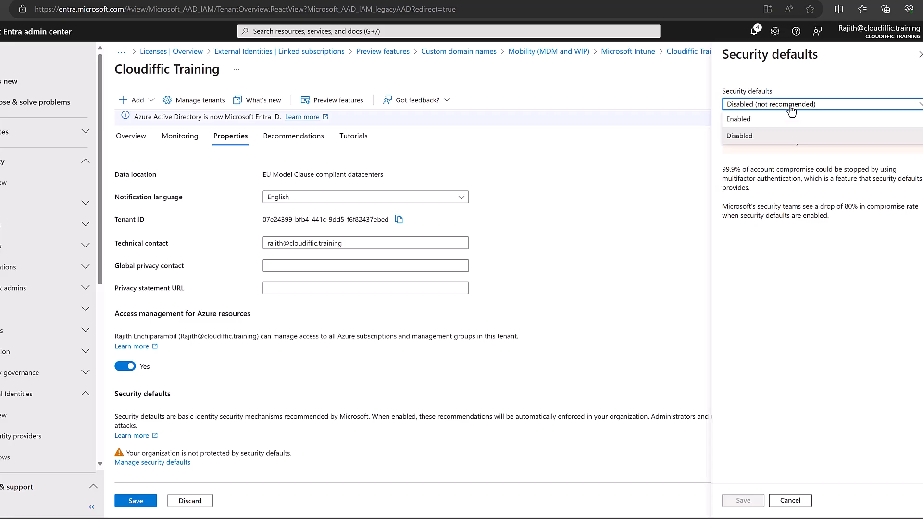
pyautogui.click(765, 118)
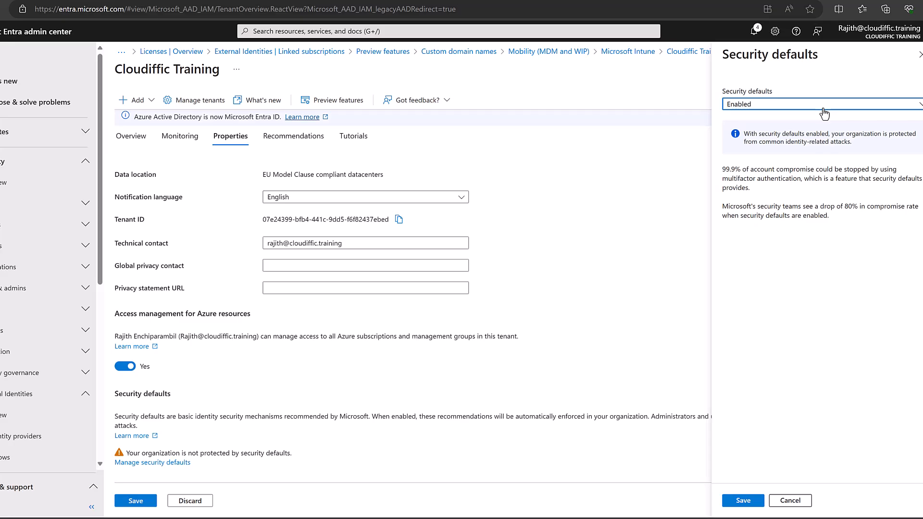
pyautogui.click(800, 501)
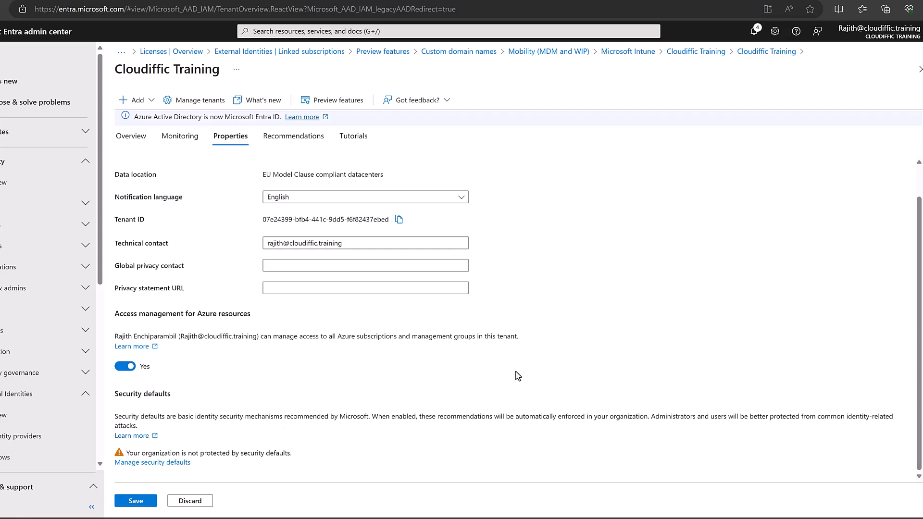
# Scroll through the Recommendations table, then go back to Identity > Overview.
pyautogui.click(298, 141)
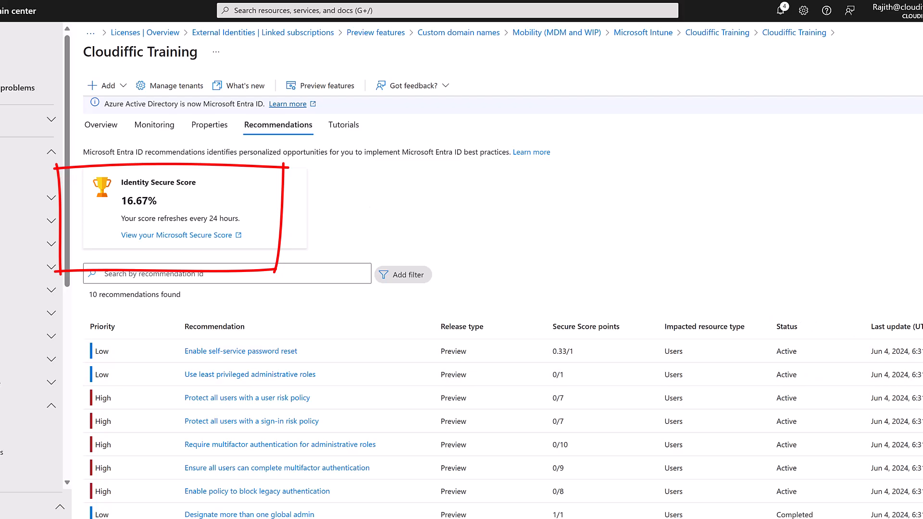
pyautogui.scroll(-1, 504, 430)
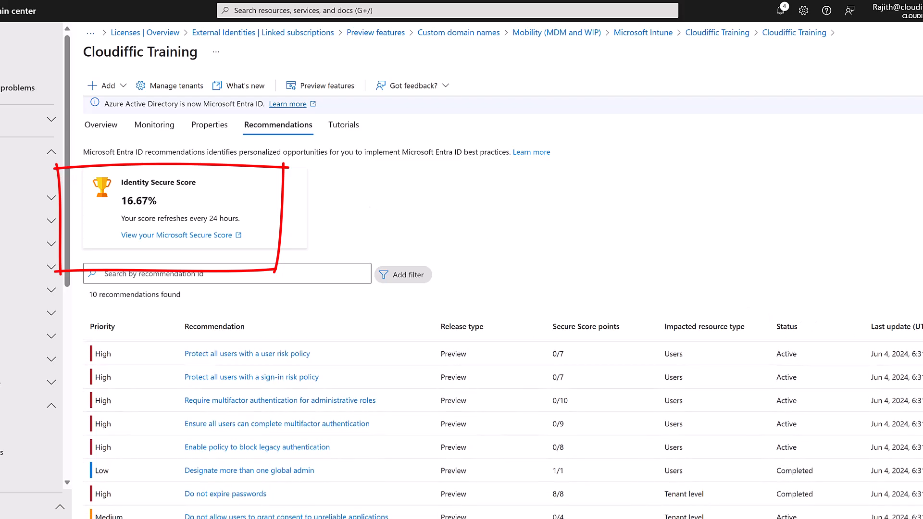
pyautogui.scroll(1, 503, 430)
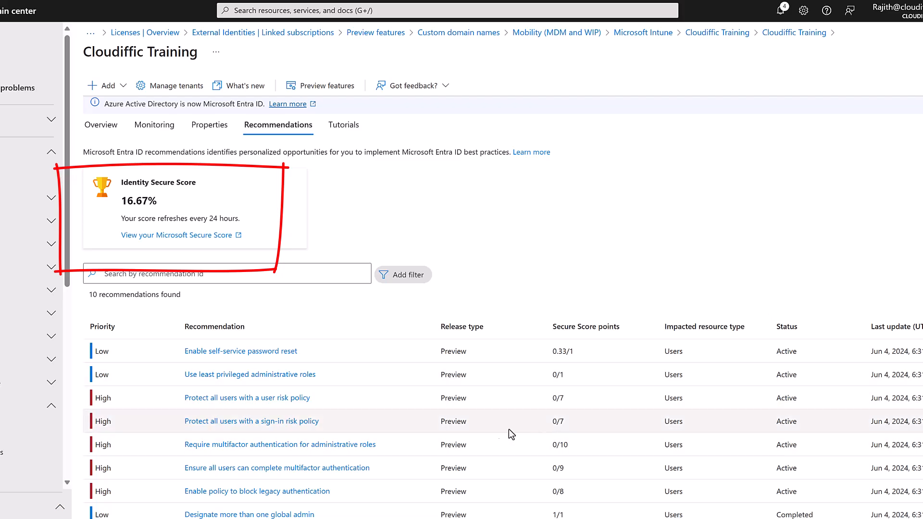
pyautogui.scroll(-1, 394, 401)
pyautogui.scroll(-1, 394, 400)
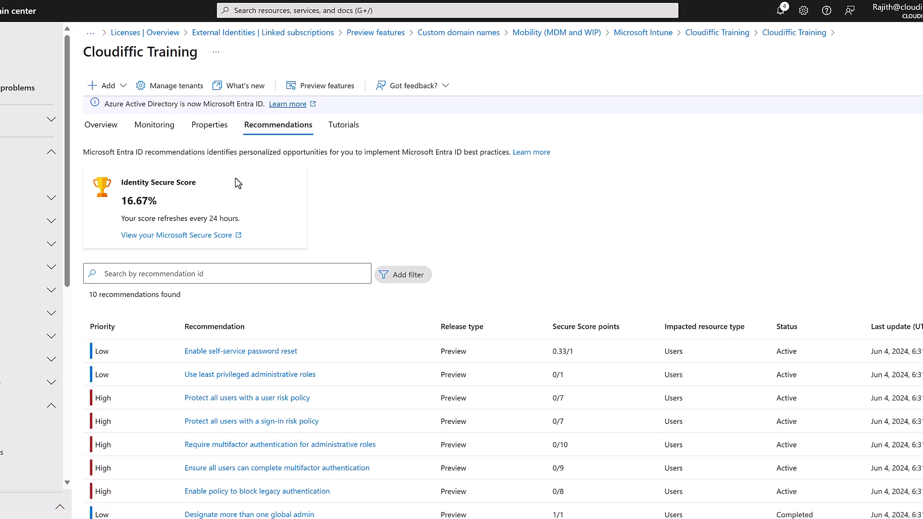
pyautogui.click(0, 183)
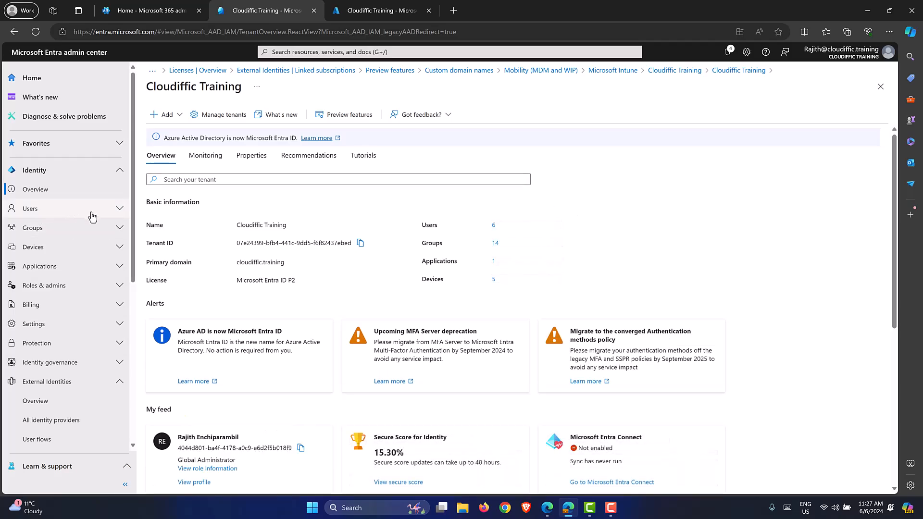
# Open Users > All users and expand the New user dropdown.
pyautogui.click(115, 212)
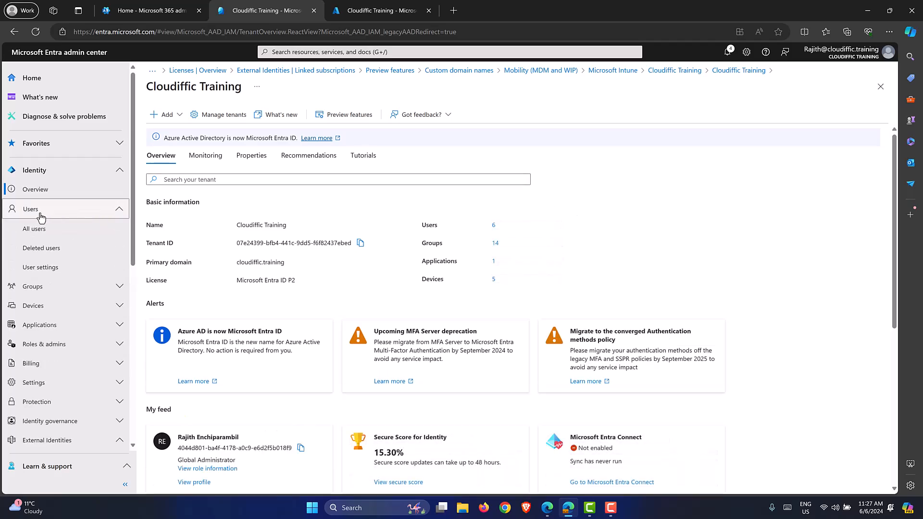
pyautogui.click(38, 230)
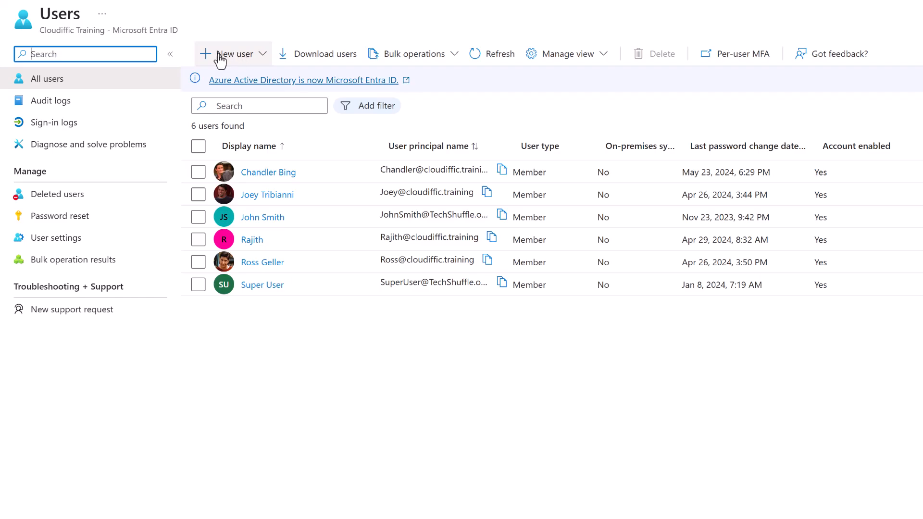
pyautogui.click(263, 60)
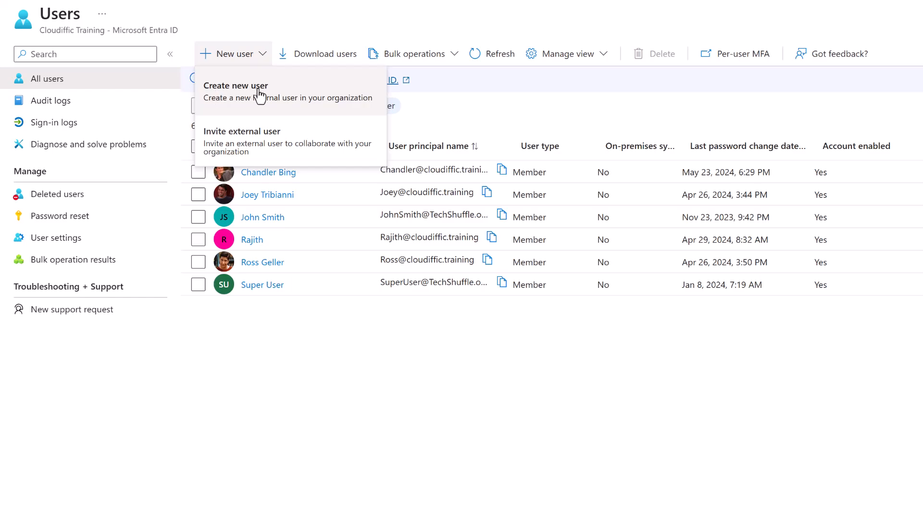
# Start a new user and enter the user's principal name without a dot on cloudiffic.training.
pyautogui.click(289, 103)
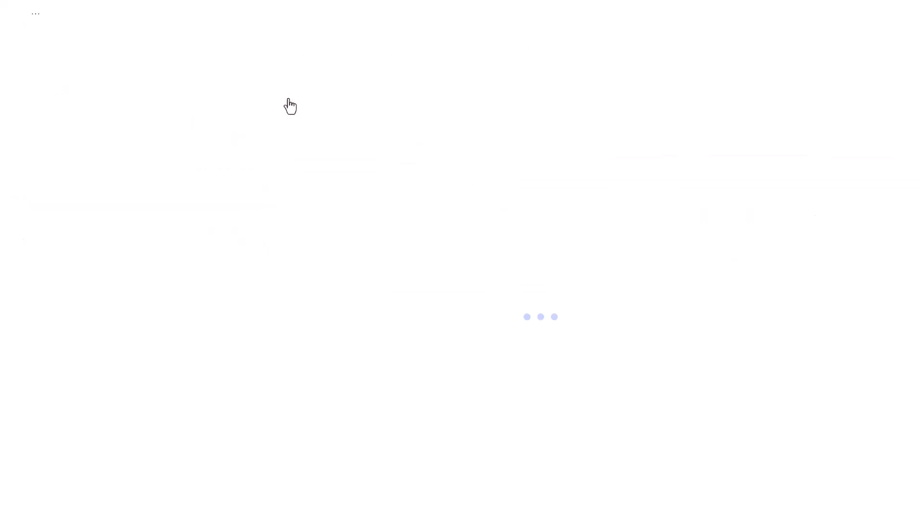
pyautogui.click(233, 161)
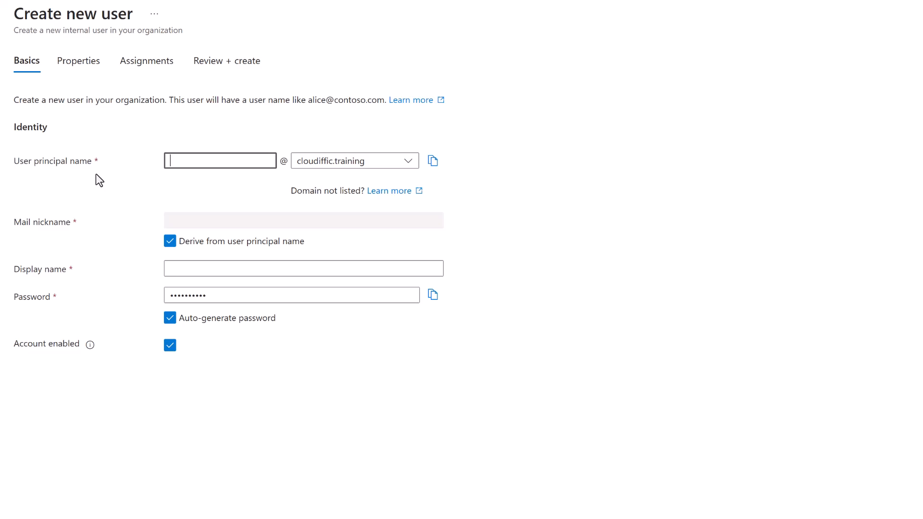
pyautogui.write('Monica.Geller')
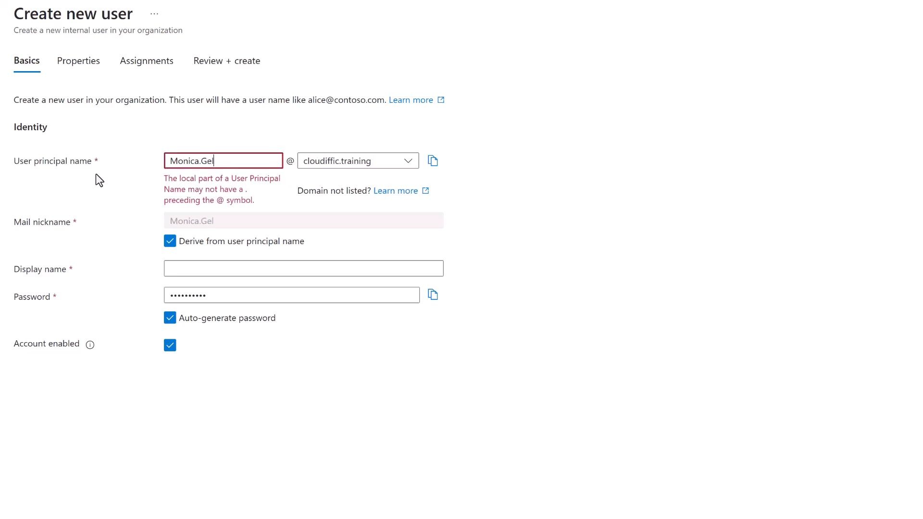
pyautogui.press('Left')
pyautogui.press('Left')
pyautogui.press('Left')
pyautogui.press('Left')
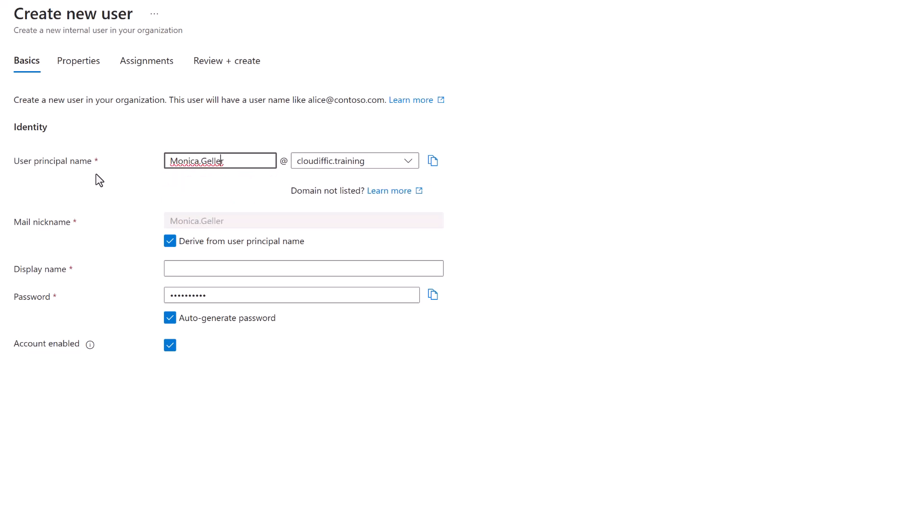
pyautogui.press('BackSpace')
pyautogui.click(400, 164)
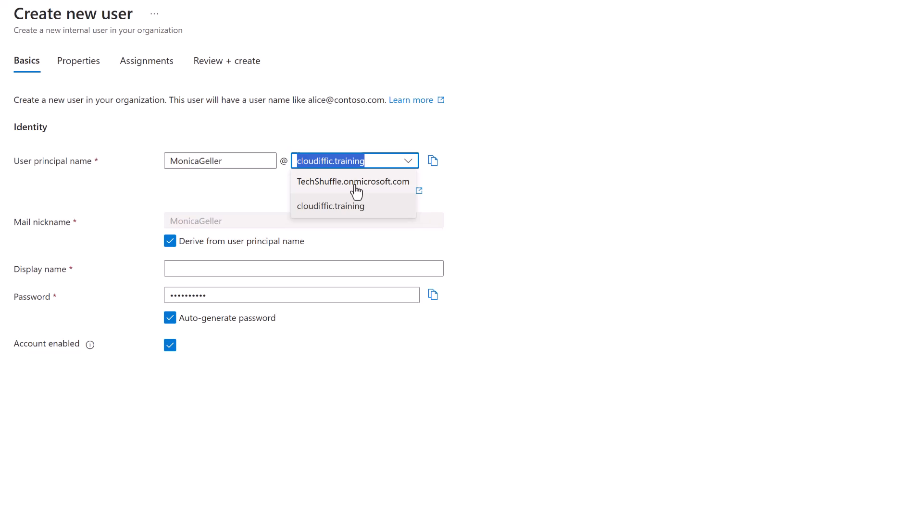
pyautogui.click(334, 212)
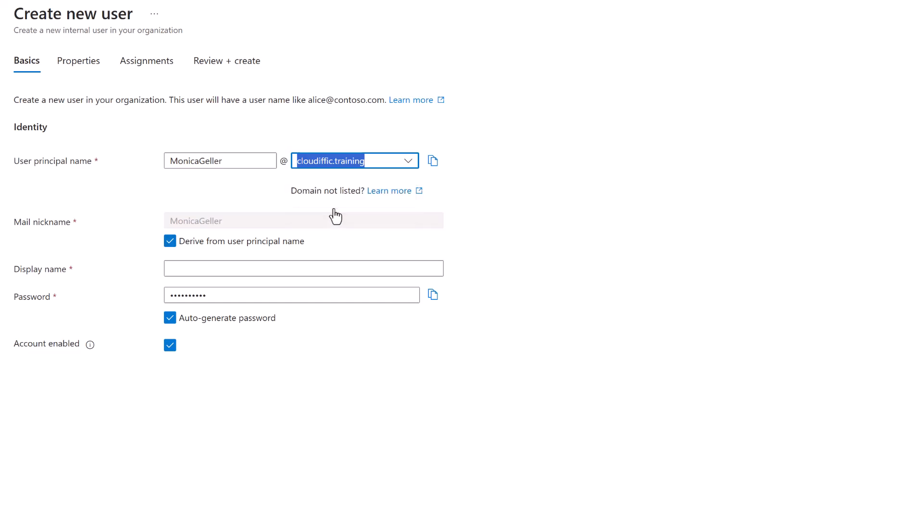
pyautogui.click(487, 180)
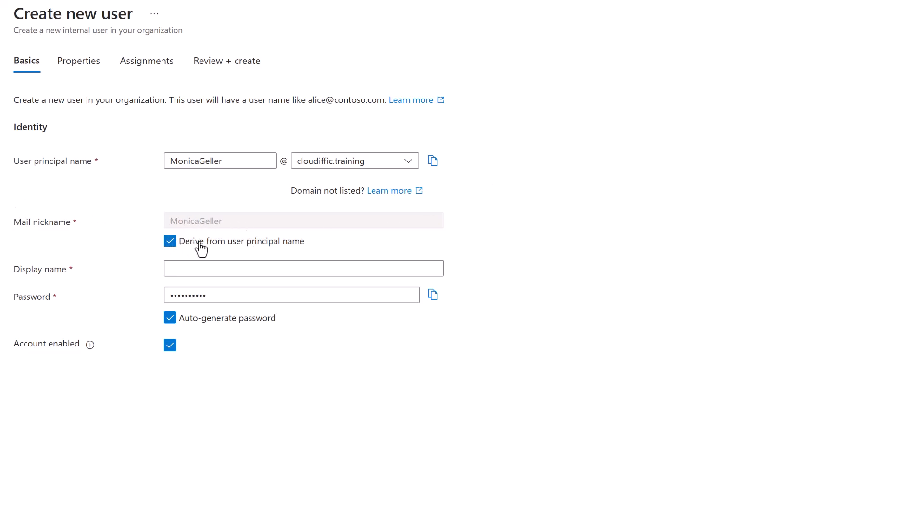
# Keep the derived mail nickname, enter the user's display name, and copy the auto-generated password.
pyautogui.click(171, 242)
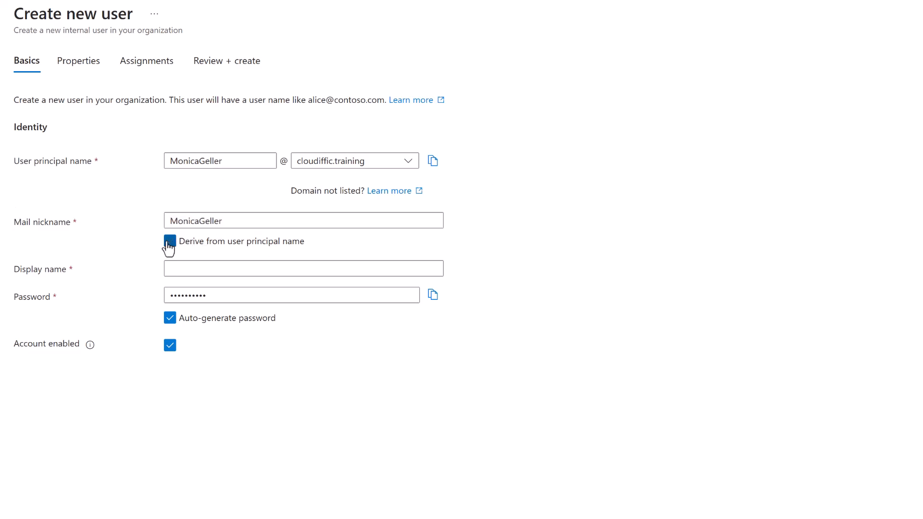
pyautogui.moveTo(199, 222); pyautogui.dragTo(171, 222)
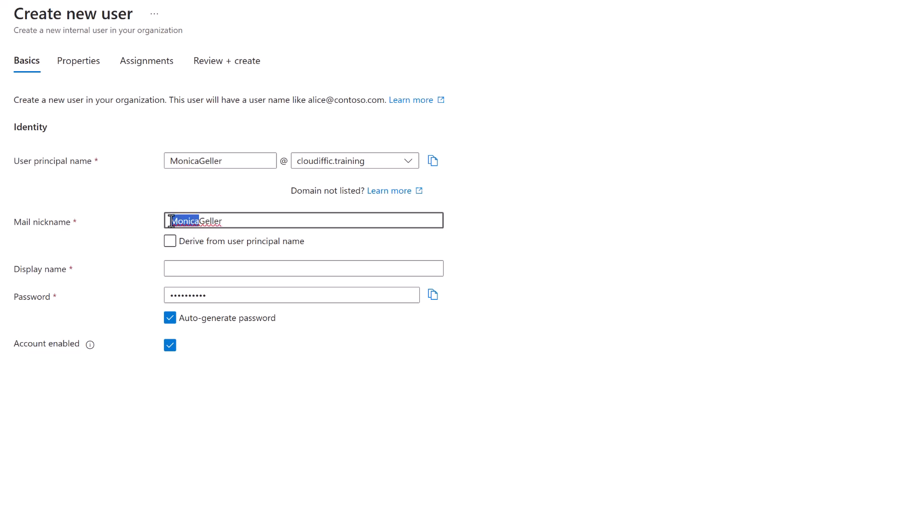
pyautogui.click(171, 242)
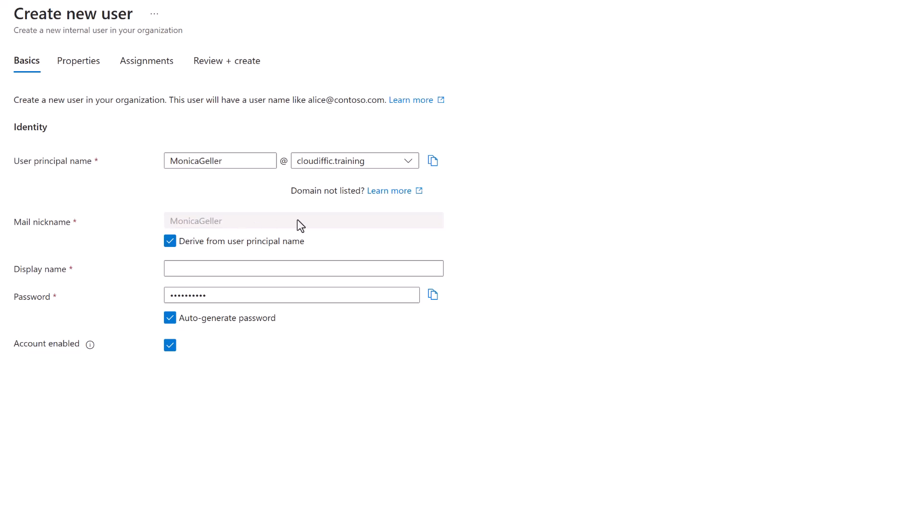
pyautogui.click(194, 269)
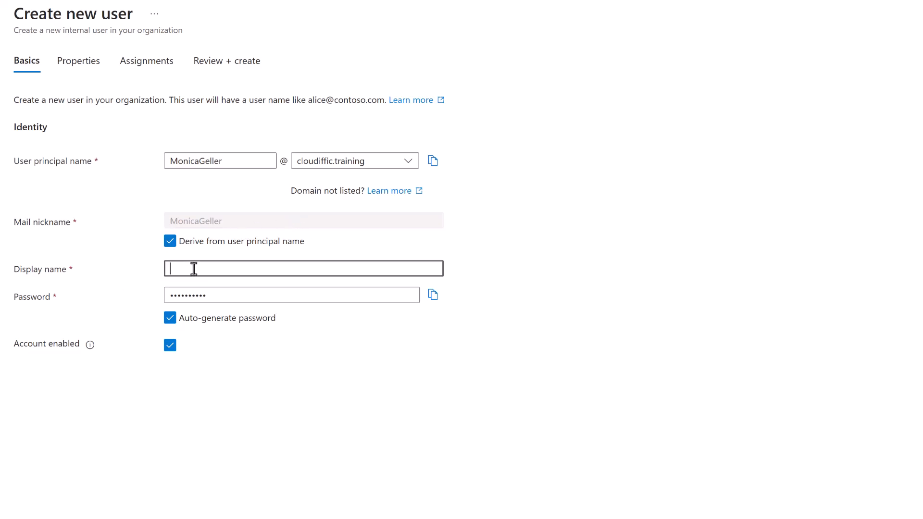
pyautogui.write('Monica Geller')
pyautogui.click(433, 295)
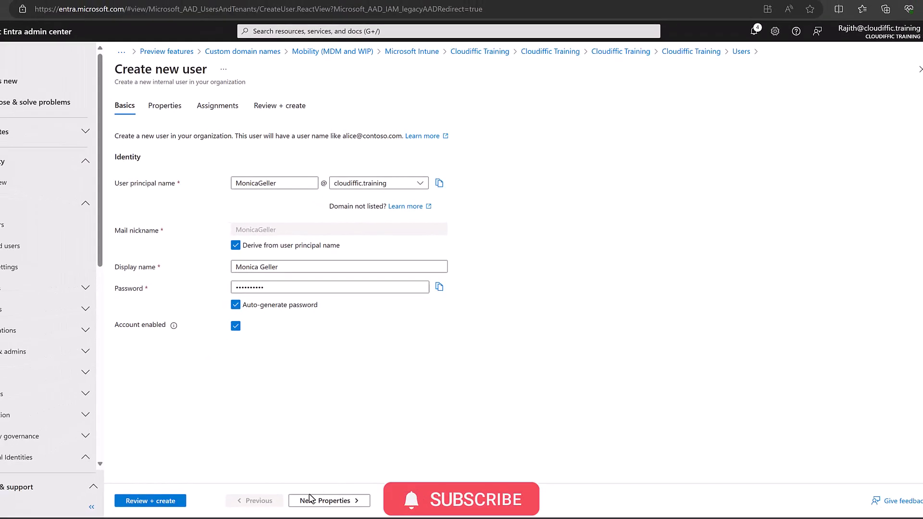
# On the Properties tab, enter the new user's first and last name and keep user type Member.
pyautogui.click(326, 501)
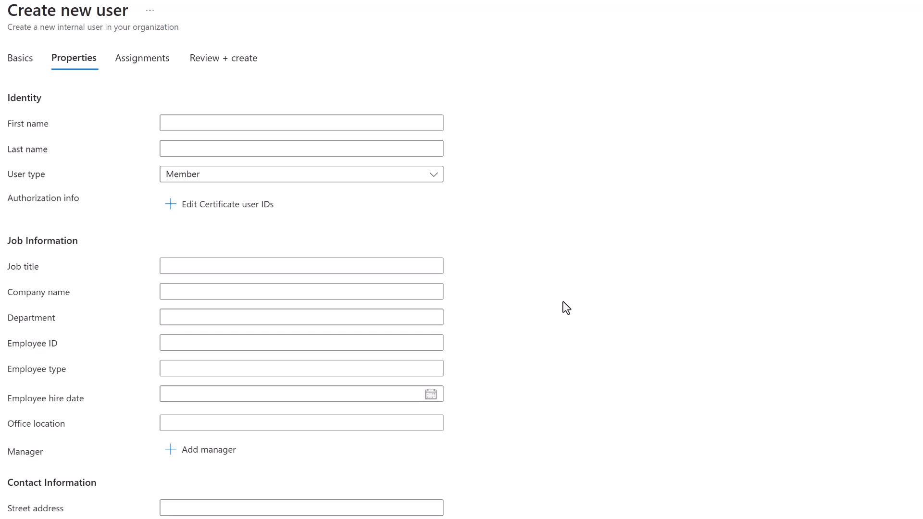
pyautogui.click(357, 121)
pyautogui.write('Monica')
pyautogui.press('Tab')
pyautogui.write('Geller')
pyautogui.press('Tab')
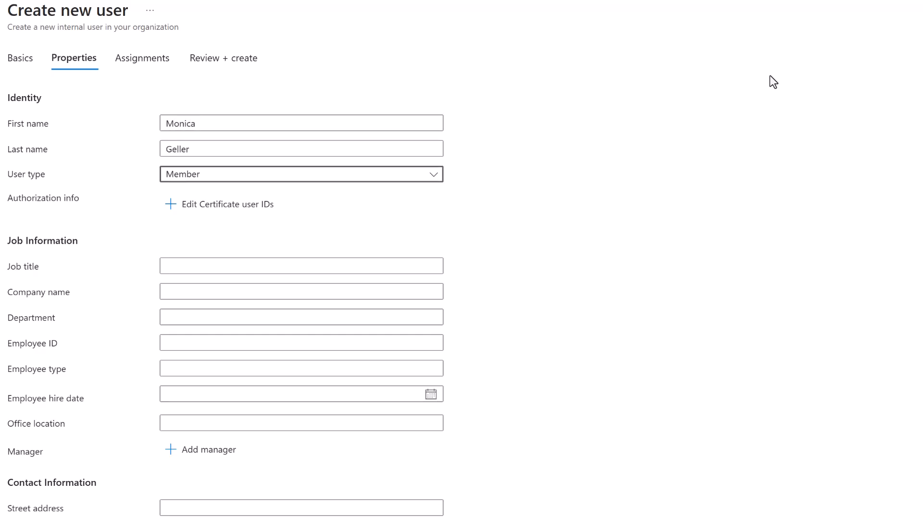
pyautogui.click(432, 185)
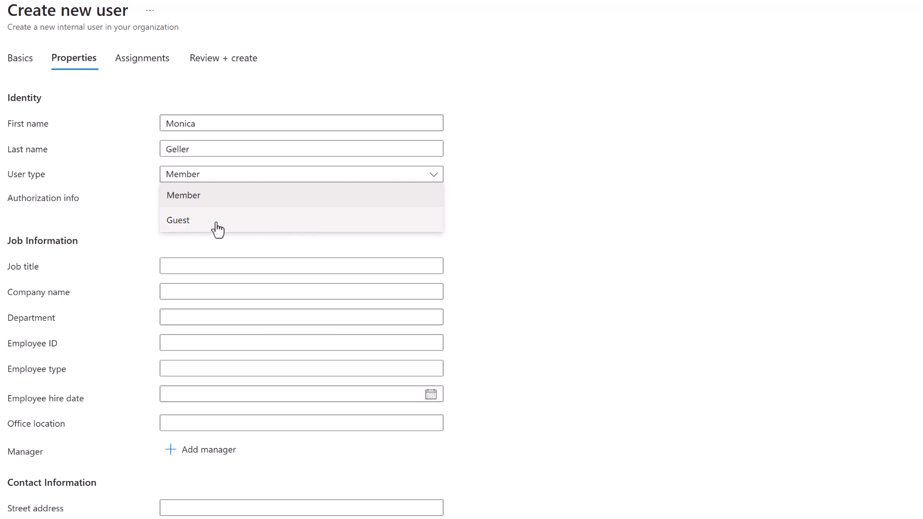
pyautogui.click(387, 201)
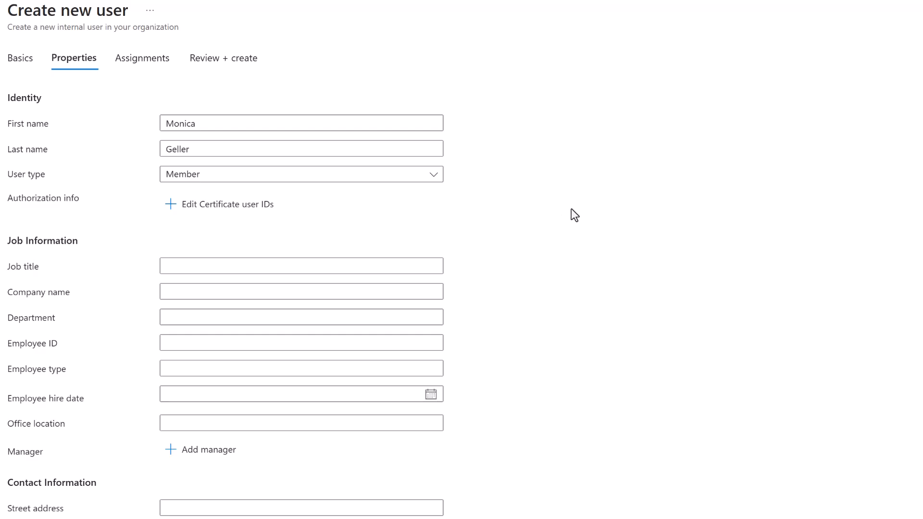
pyautogui.scroll(-2, 571, 209)
pyautogui.click(284, 197)
pyautogui.write('IT Manager')
pyautogui.press('Tab')
pyautogui.write('Cloudiffic')
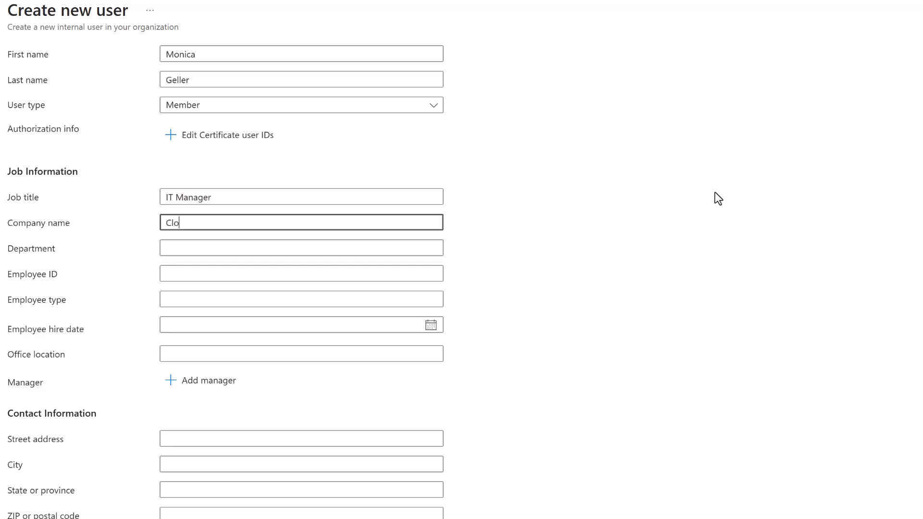
pyautogui.press('Tab')
pyautogui.write('IT')
pyautogui.press('Tab')
pyautogui.write('12345')
pyautogui.press('Tab')
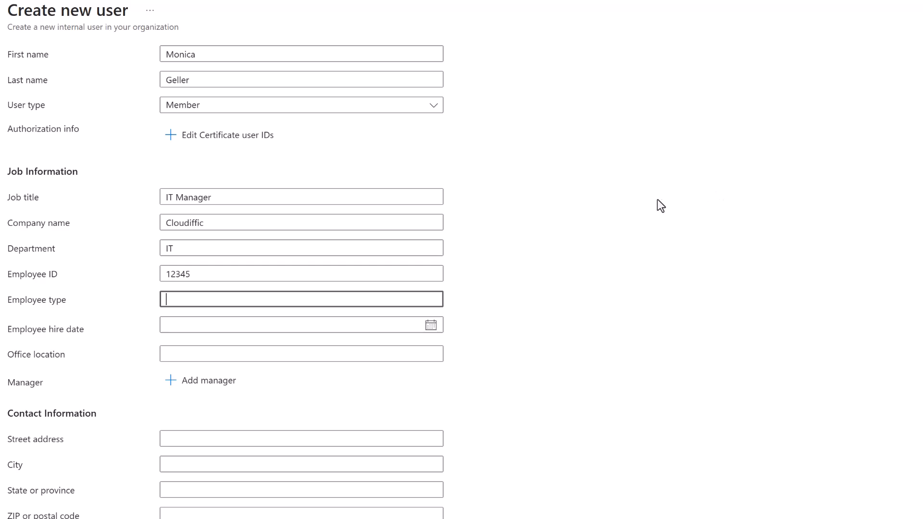
pyautogui.scroll(-4, 659, 202)
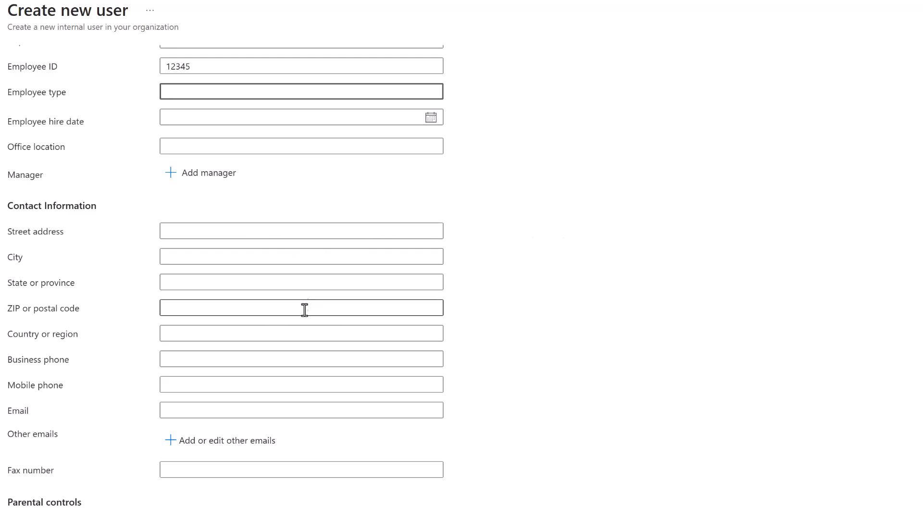
pyautogui.scroll(-1, 304, 302)
pyautogui.scroll(-2, 305, 302)
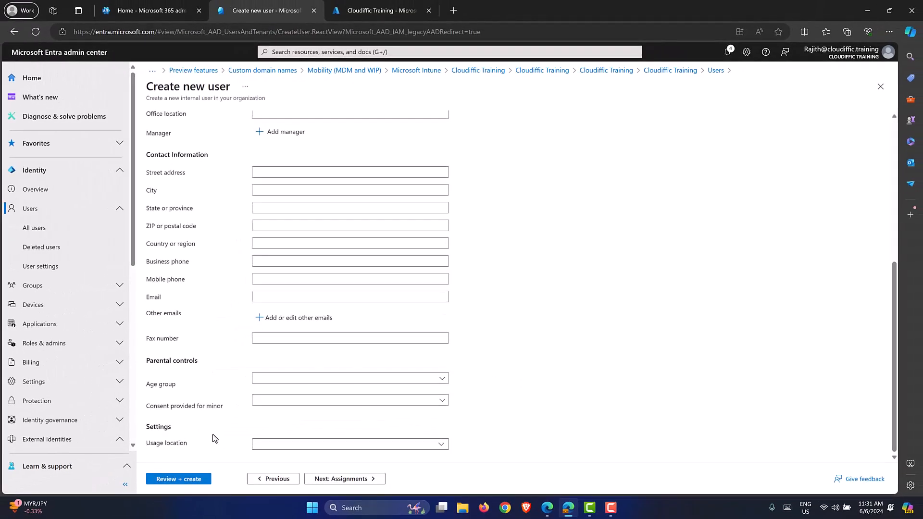
# Choose United Kingdom as the usage location and continue to the Assignments step.
pyautogui.click(439, 448)
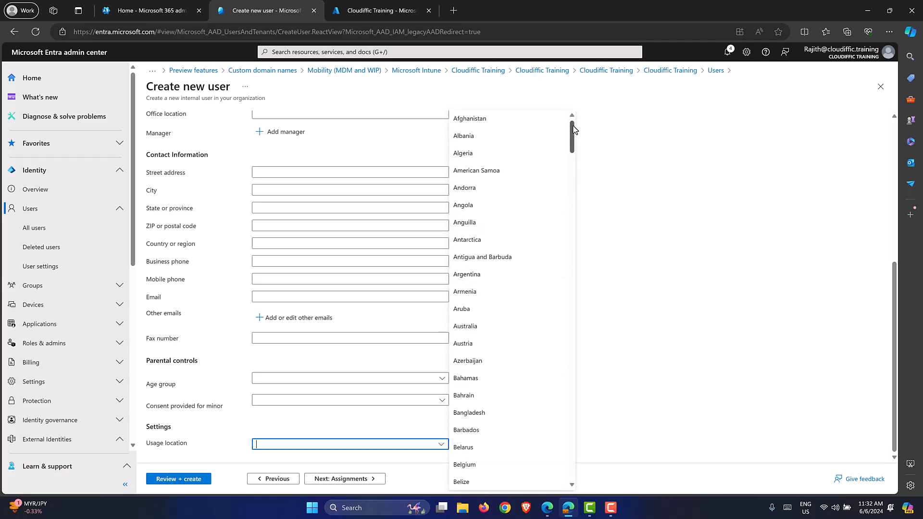
pyautogui.moveTo(573, 129); pyautogui.dragTo(576, 480)
pyautogui.click(517, 275)
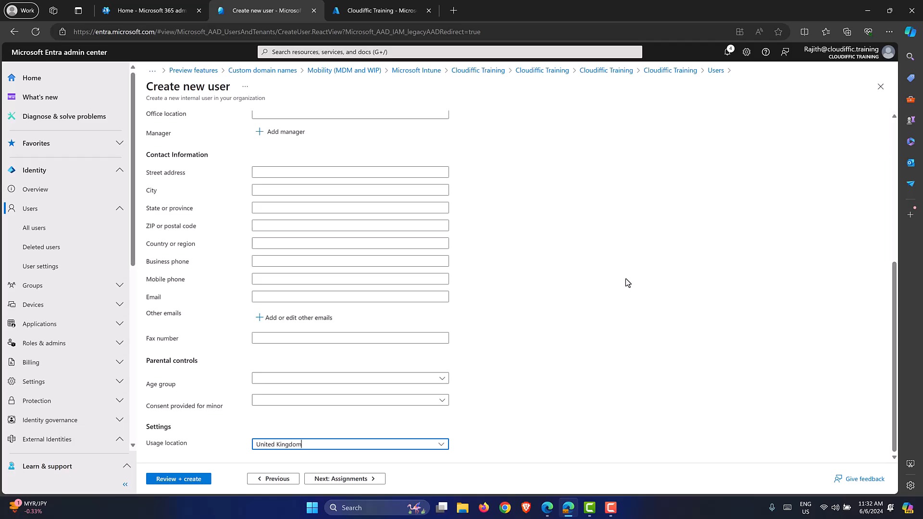
pyautogui.click(350, 480)
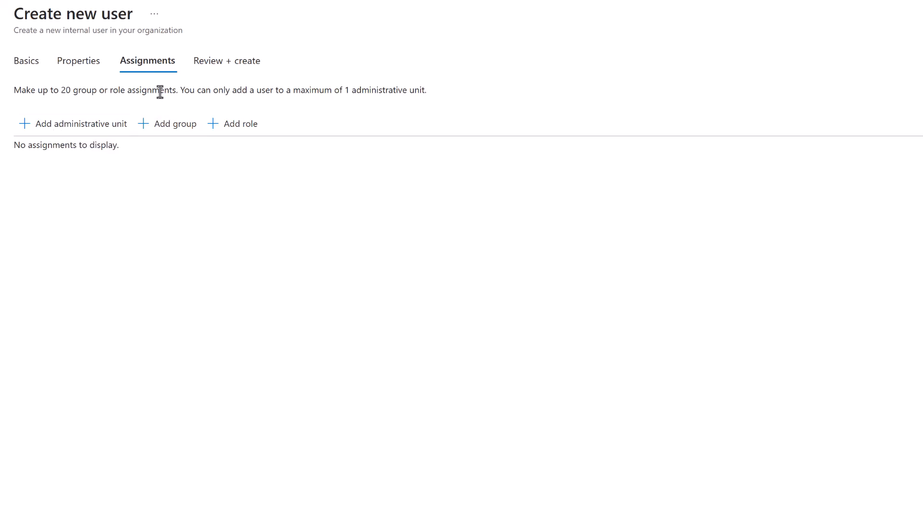
# Add the IT Team group to the new user's assignments.
pyautogui.click(172, 129)
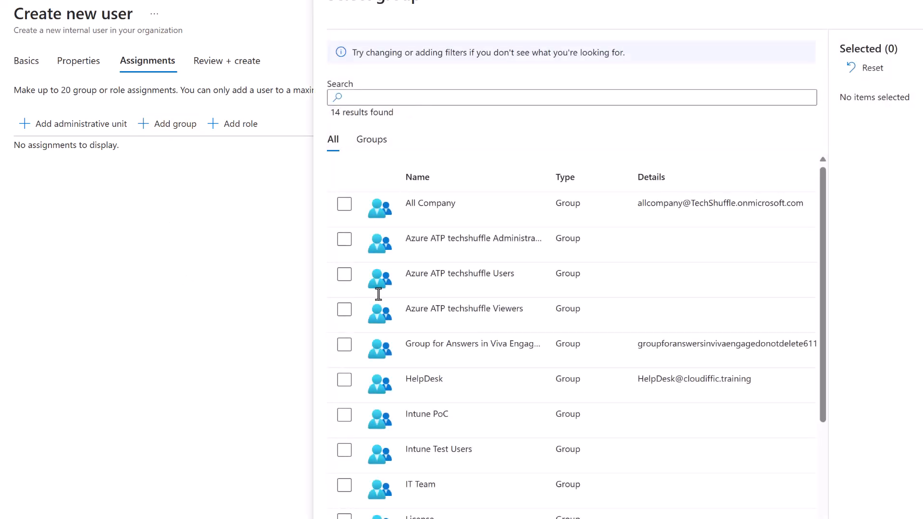
pyautogui.scroll(-3, 594, 299)
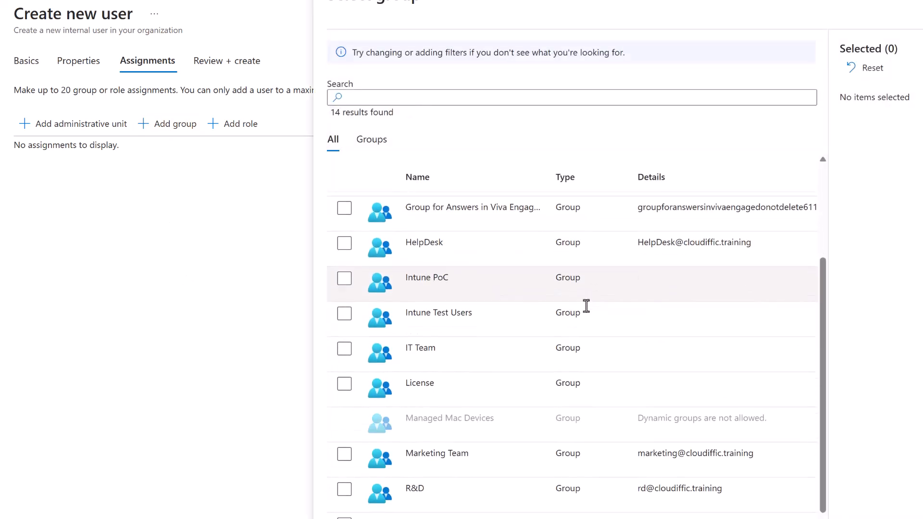
pyautogui.click(344, 349)
pyautogui.click(355, 518)
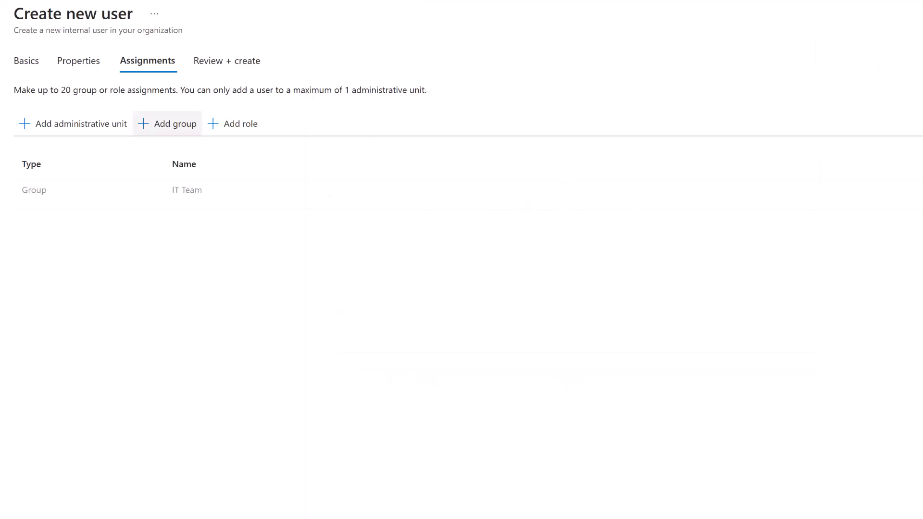
# Try the Groups Administrator and Global Administrator roles, leaving both unselected.
pyautogui.click(248, 136)
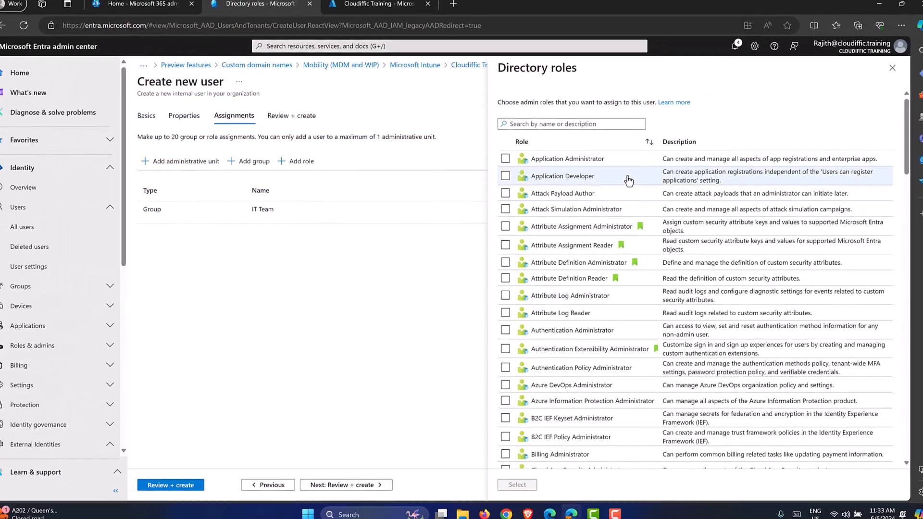
pyautogui.scroll(-4, 627, 272)
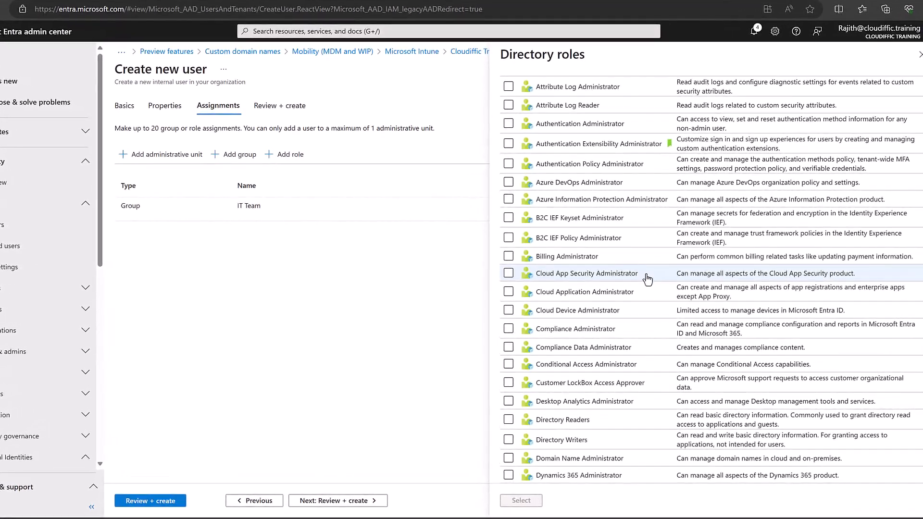
pyautogui.scroll(-3, 632, 288)
pyautogui.scroll(-8, 651, 294)
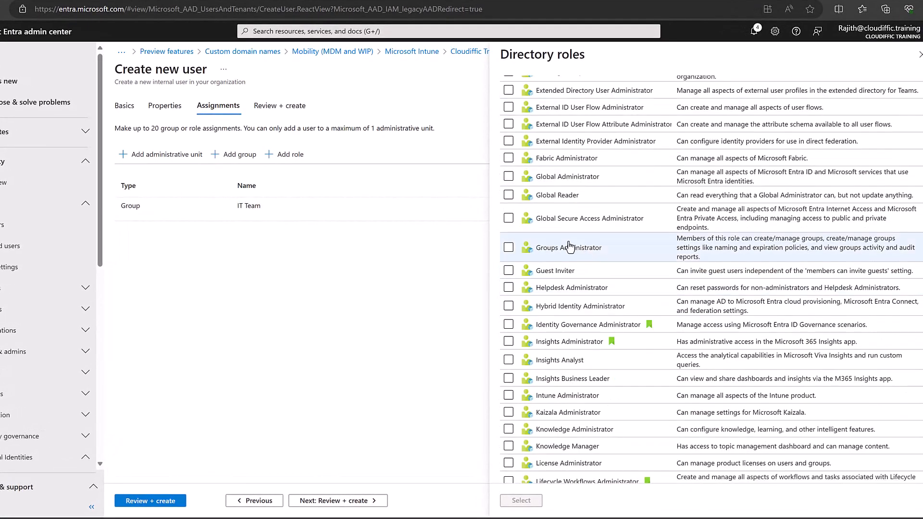
pyautogui.click(524, 251)
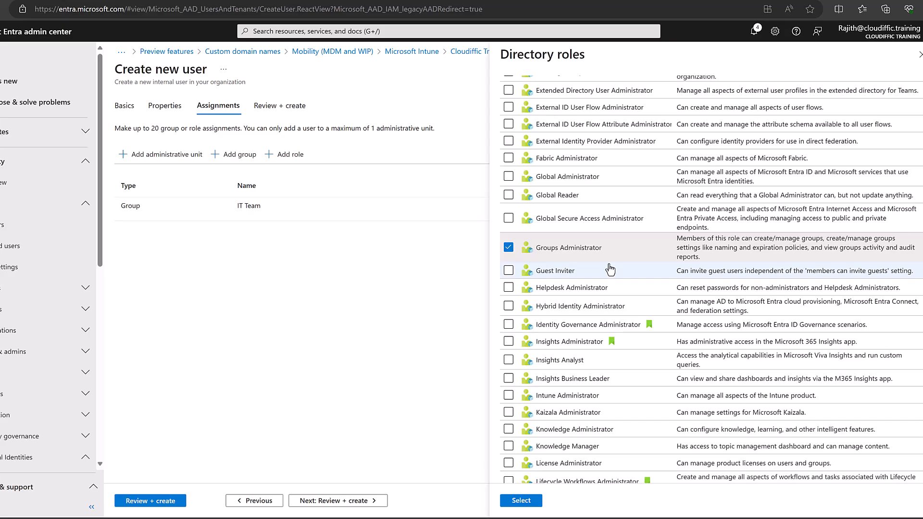
pyautogui.click(508, 248)
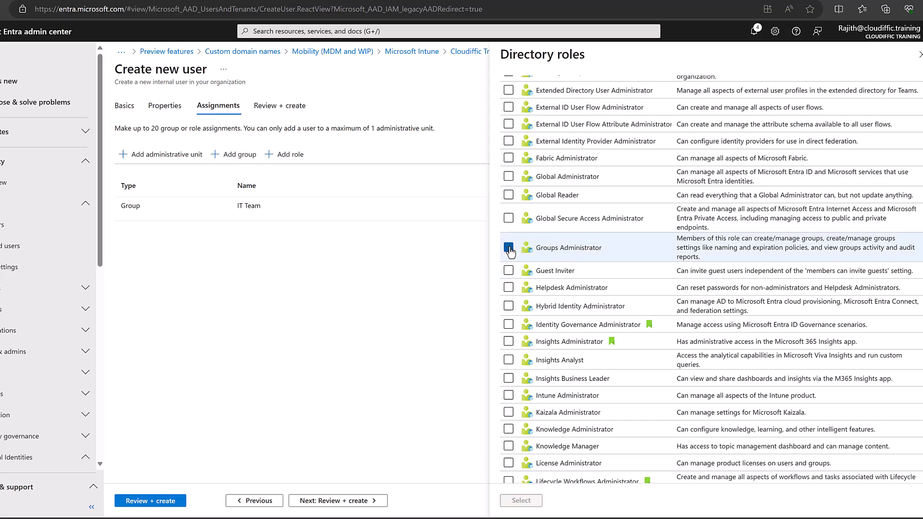
pyautogui.click(509, 175)
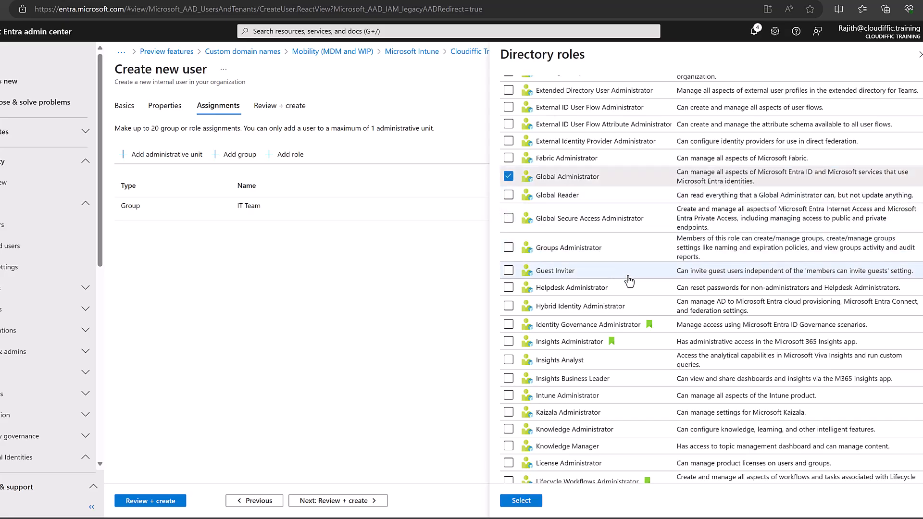
pyautogui.scroll(2, 629, 281)
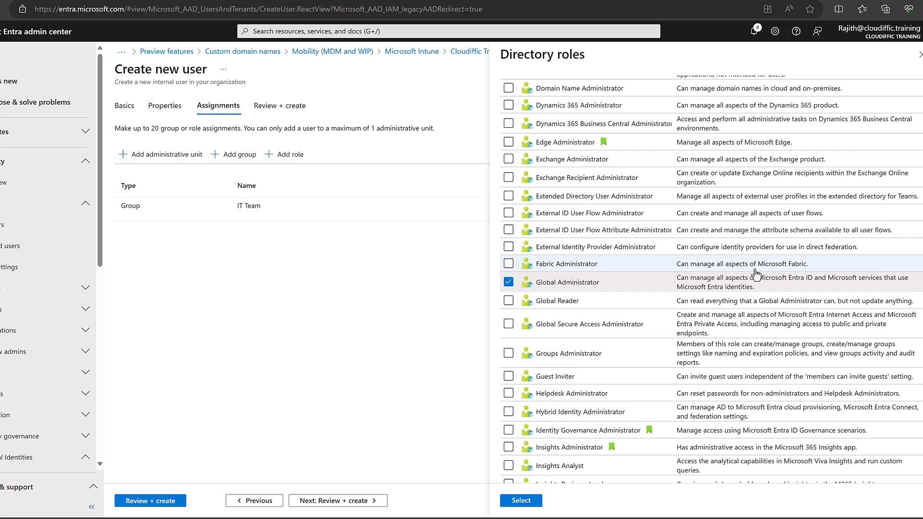
pyautogui.click(506, 283)
# Close the roles panel with no role added, review the summary and create the user.
pyautogui.click(919, 55)
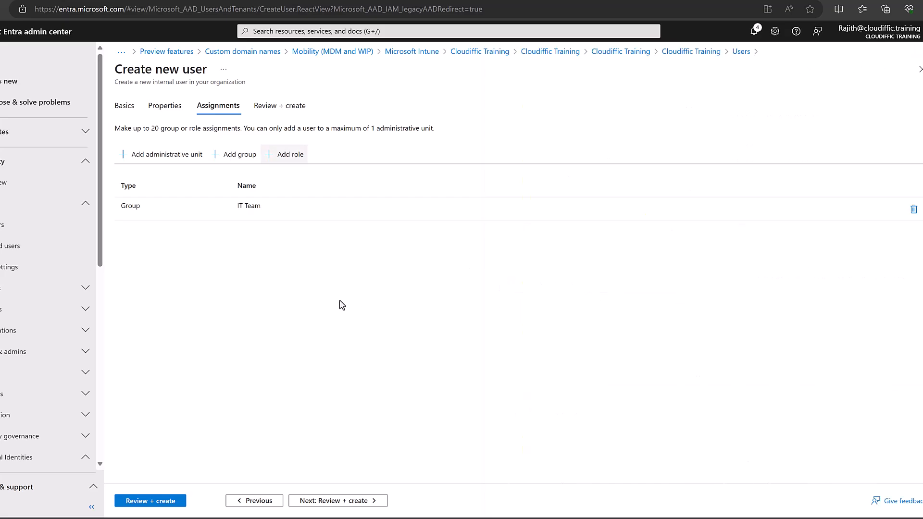
pyautogui.click(332, 501)
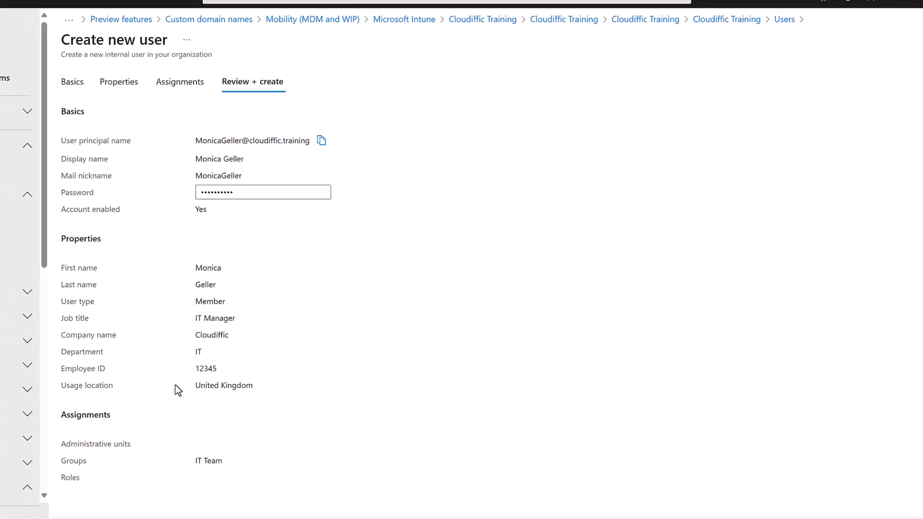
pyautogui.click(85, 518)
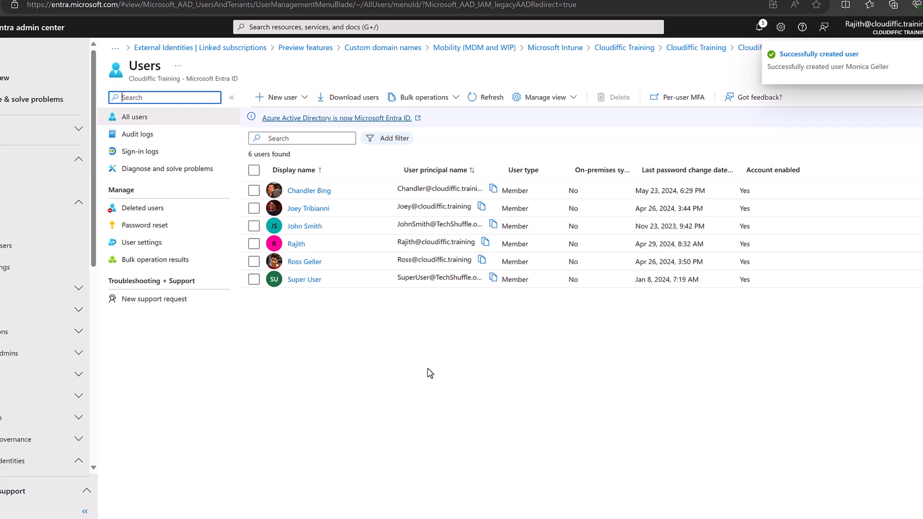
# Refresh the All users list to show the new user, then open Bulk operations > Bulk create.
pyautogui.click(488, 97)
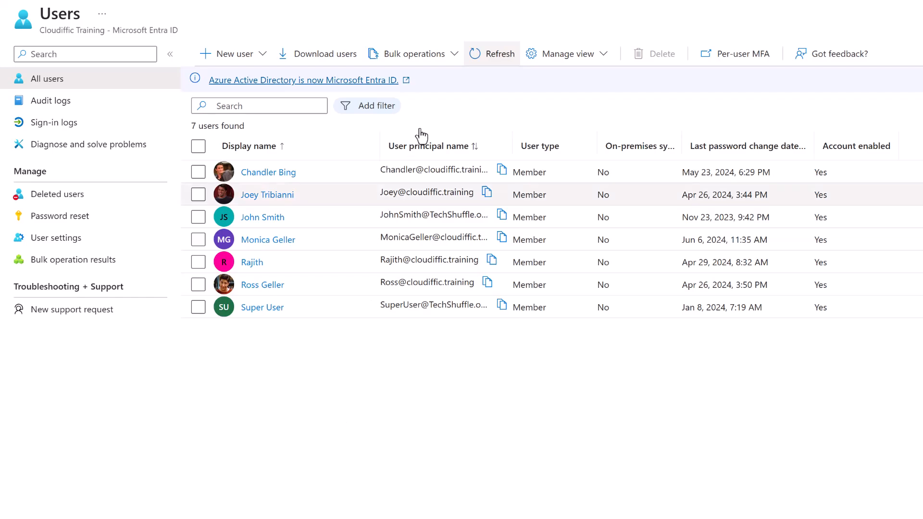
pyautogui.click(453, 61)
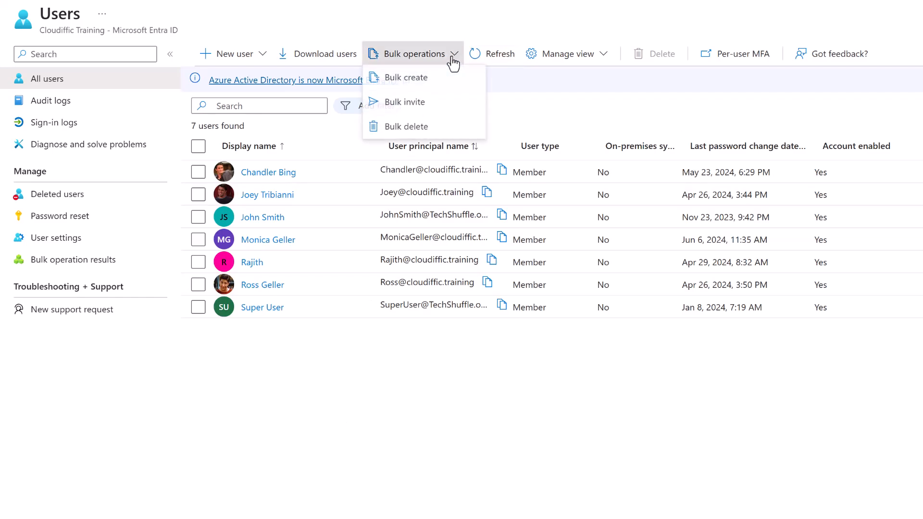
pyautogui.click(400, 81)
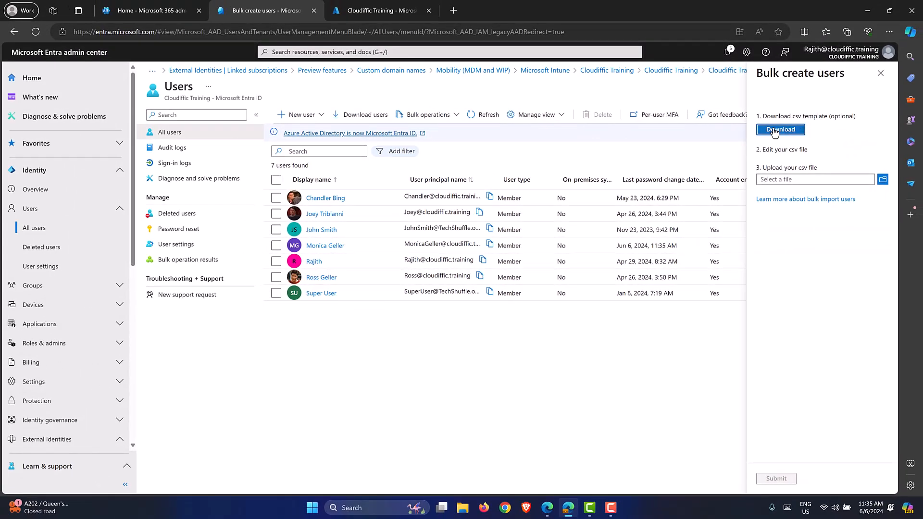
# Download UserCreateTemplate.csv and auto-fit all its column widths in full-screen Excel.
pyautogui.click(773, 129)
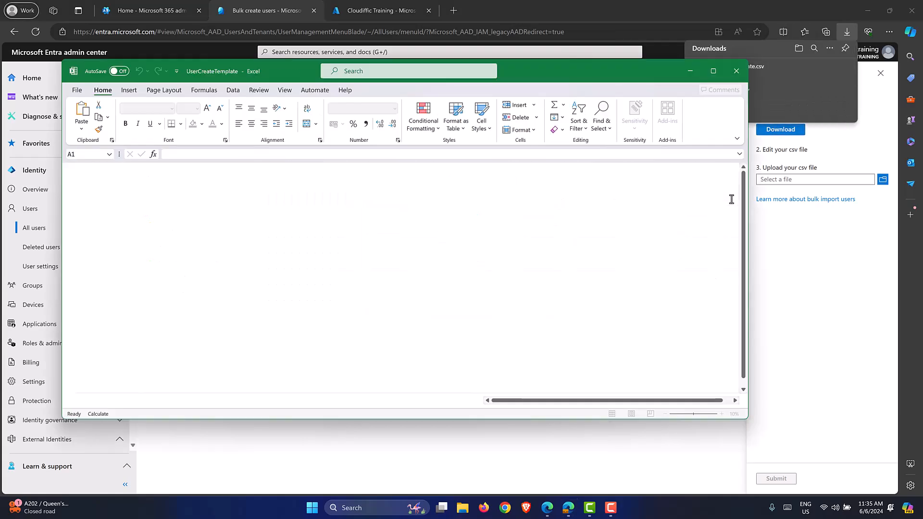
pyautogui.click(713, 72)
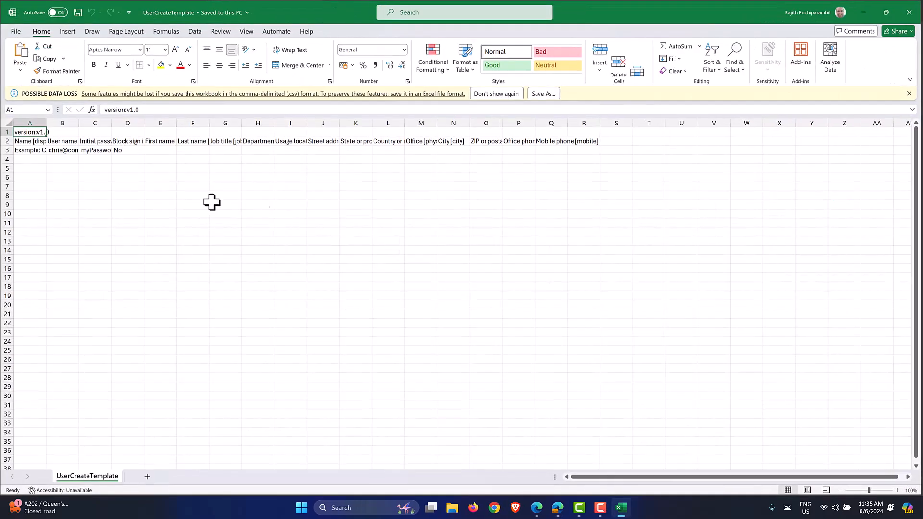
pyautogui.click(8, 121)
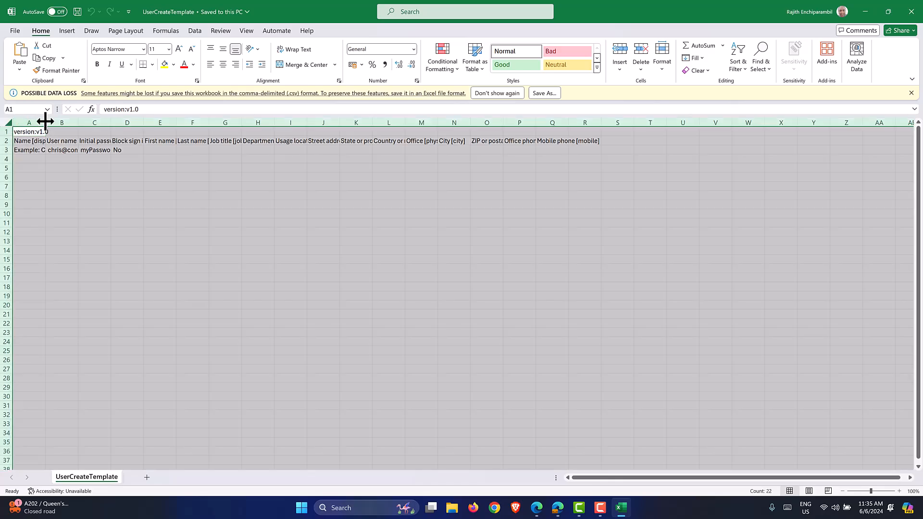
pyautogui.doubleClick(45, 123)
# Look through the empty row 4, select A4:A22, then close the workbook without saving.
pyautogui.click(41, 161)
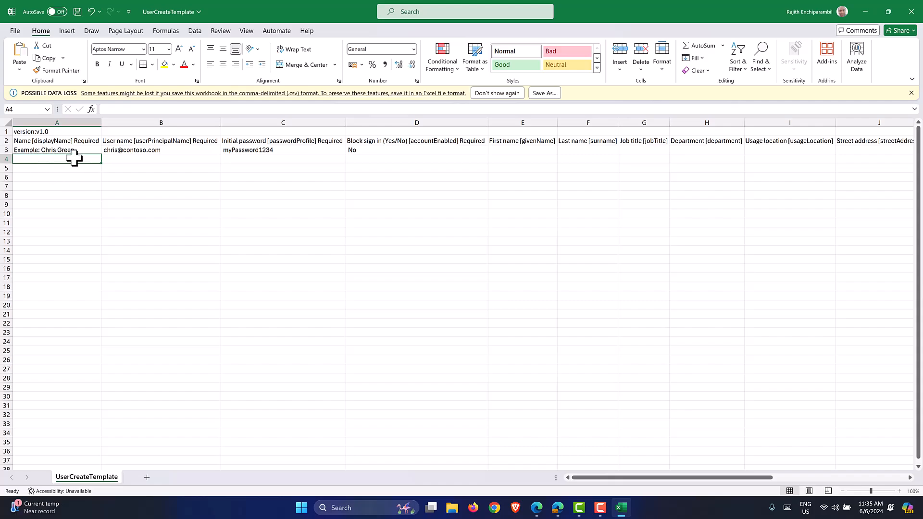
pyautogui.click(117, 159)
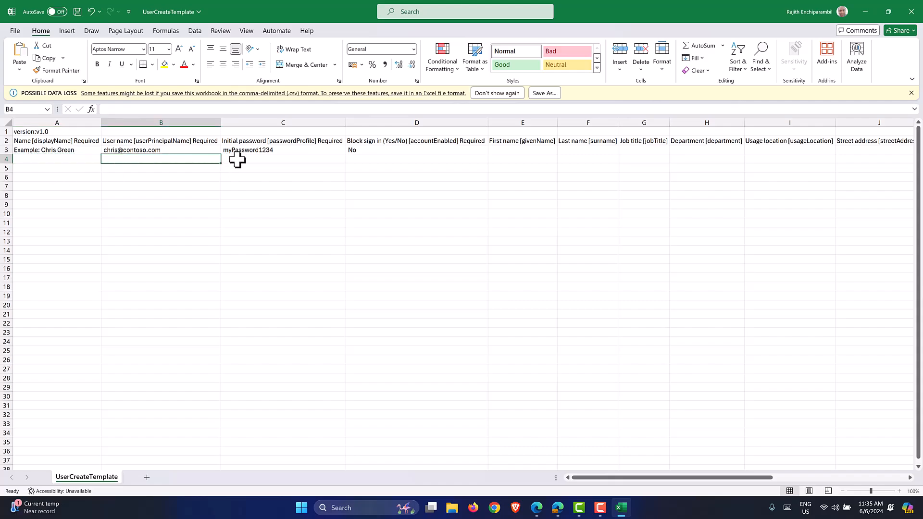
pyautogui.click(238, 159)
pyautogui.click(394, 159)
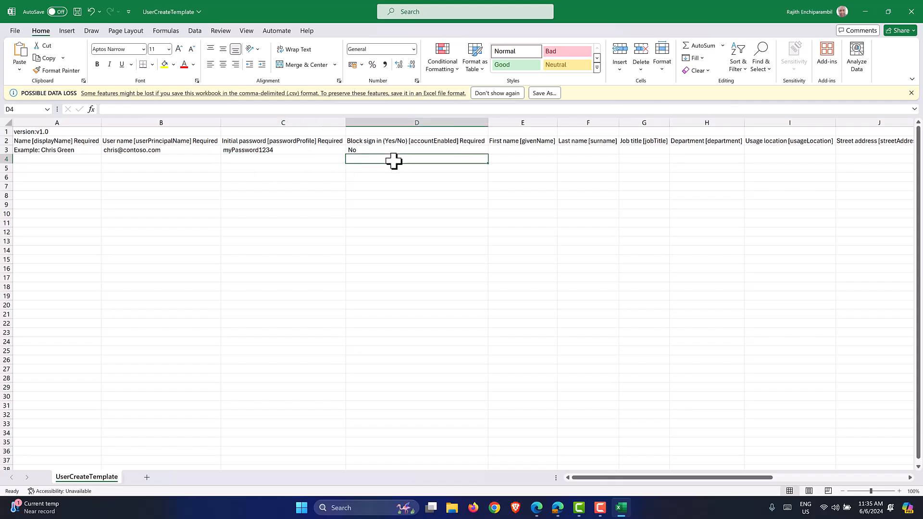
pyautogui.press('Right')
pyautogui.press('Right')
pyautogui.press('Right')
pyautogui.press('Right')
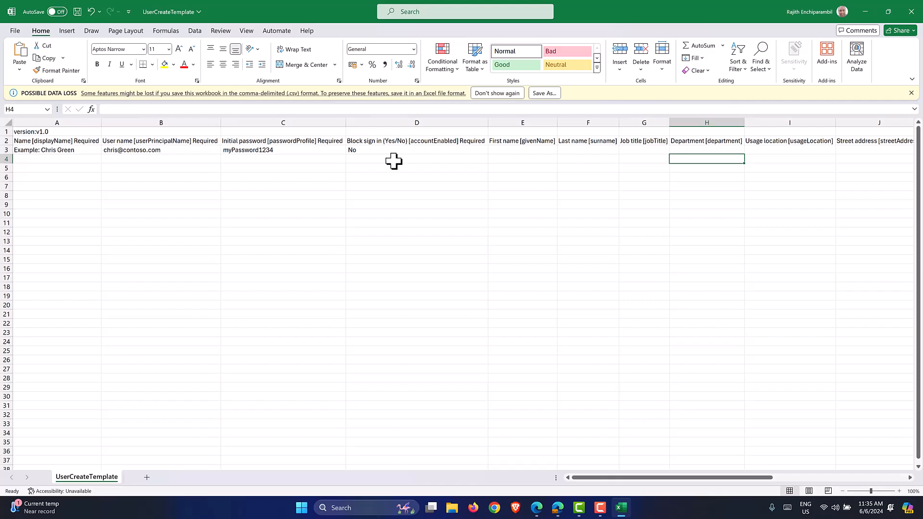
pyautogui.press('Right')
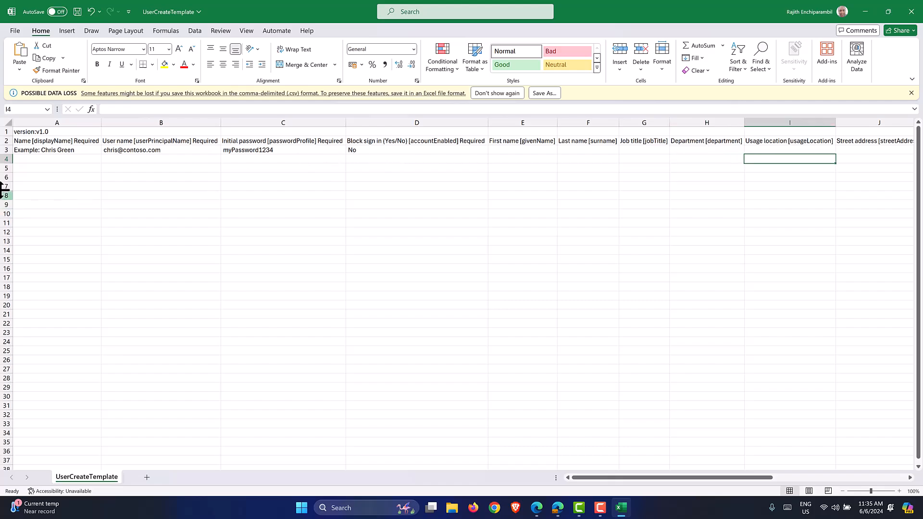
pyautogui.moveTo(36, 159); pyautogui.dragTo(43, 321)
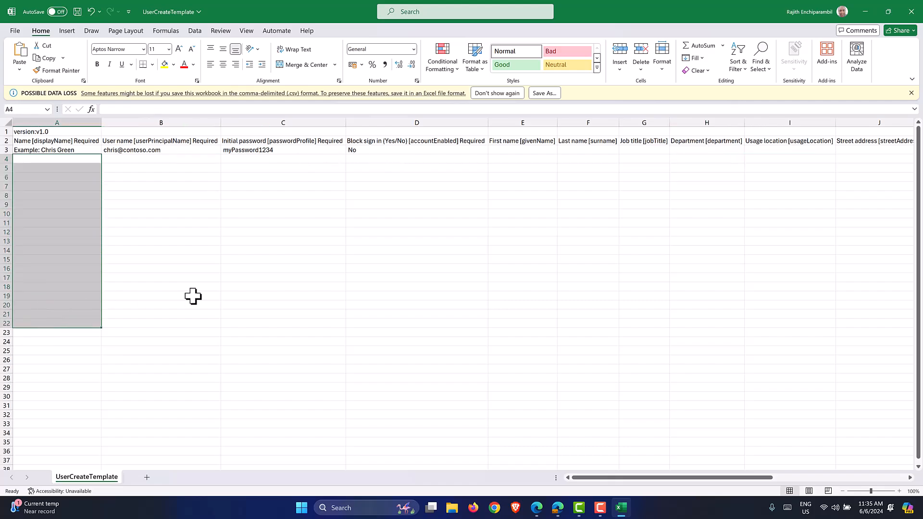
pyautogui.click(910, 11)
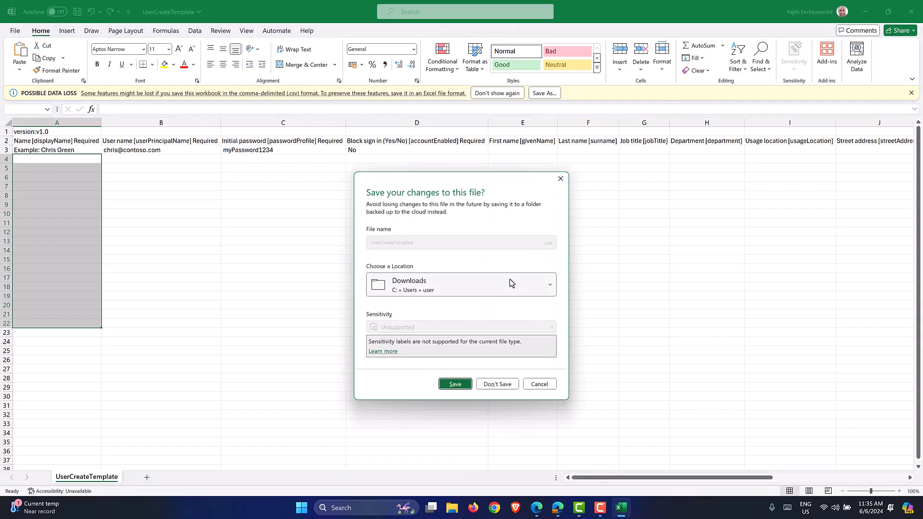
pyautogui.click(500, 386)
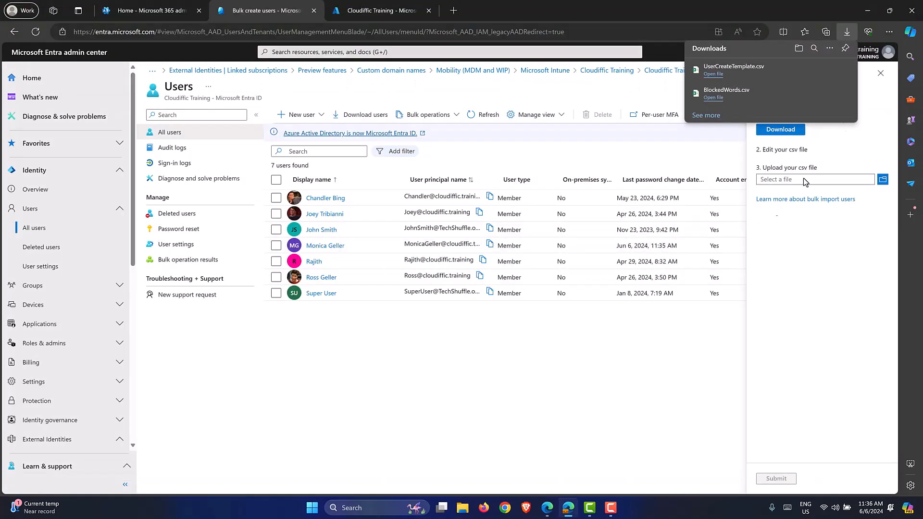
# Upload UserCreateTemplate.csv, which is rejected for having no rows, and close the Bulk create pane.
pyautogui.click(863, 98)
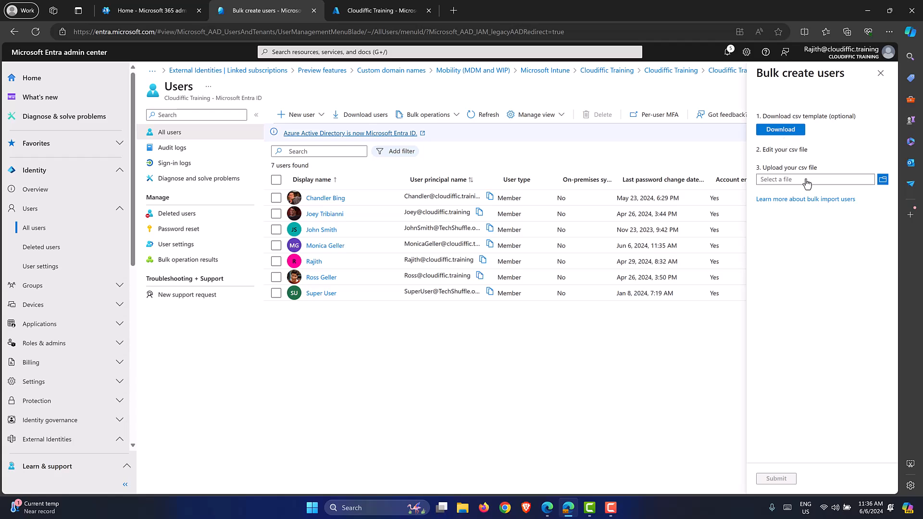
pyautogui.click(882, 179)
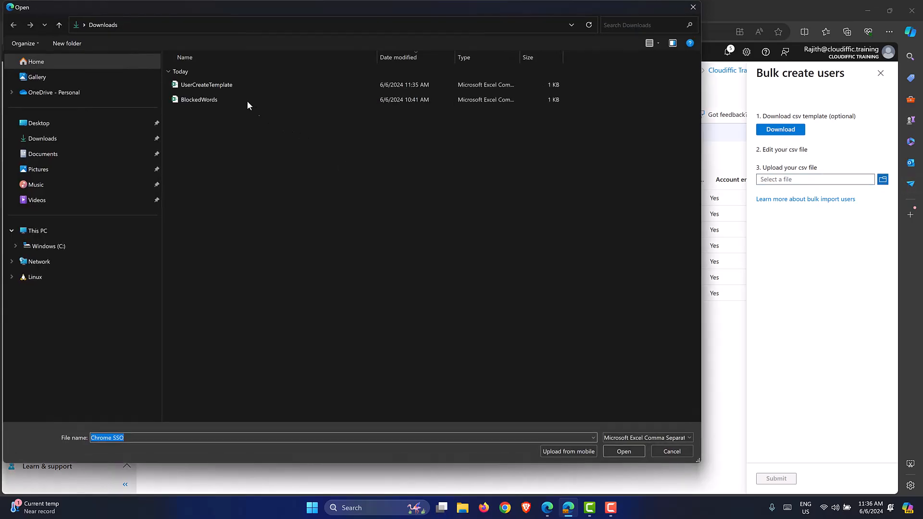
pyautogui.doubleClick(215, 84)
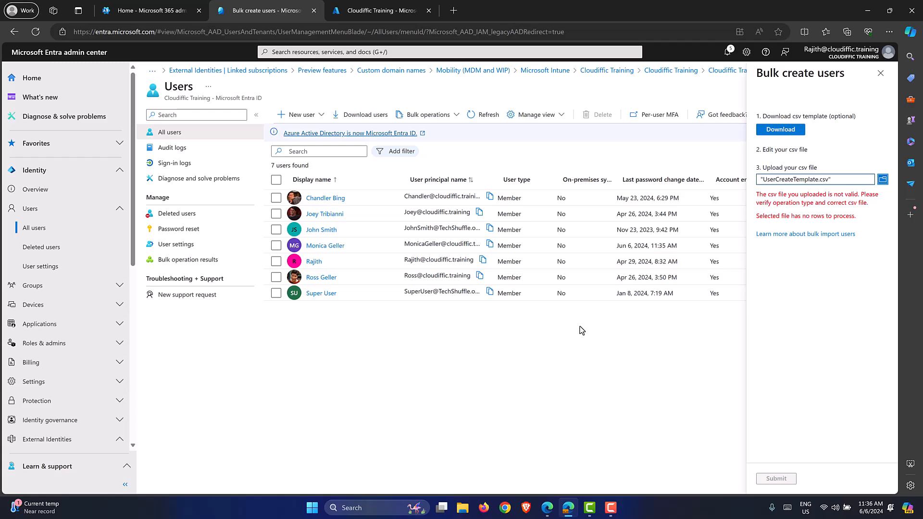
pyautogui.click(879, 73)
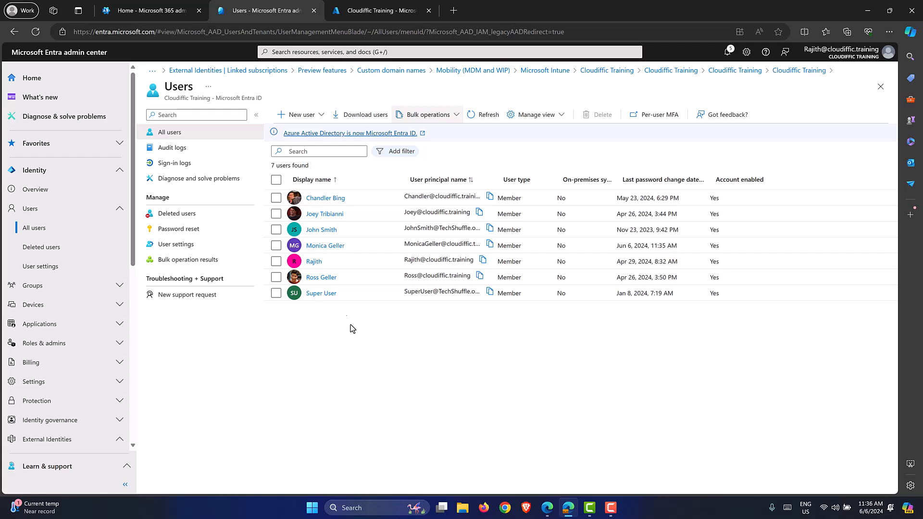
# Switch to the Microsoft 365 admin center and go to Users > Active users.
pyautogui.click(162, 14)
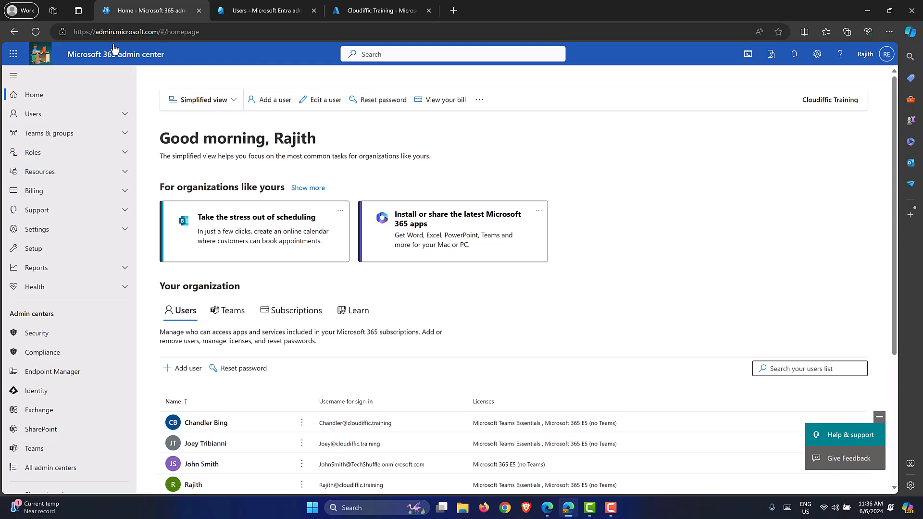
pyautogui.click(124, 115)
pyautogui.click(73, 135)
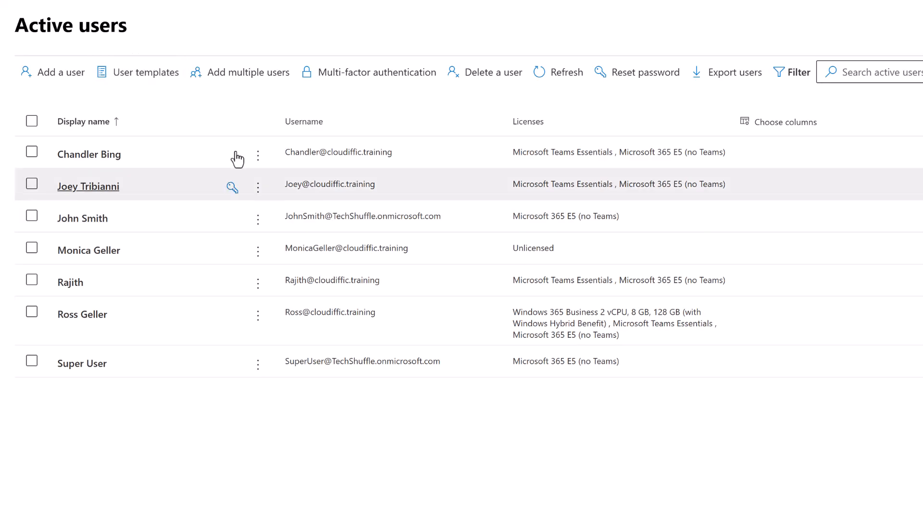
# Start a new user and enter the first name, last name and username.
pyautogui.click(59, 76)
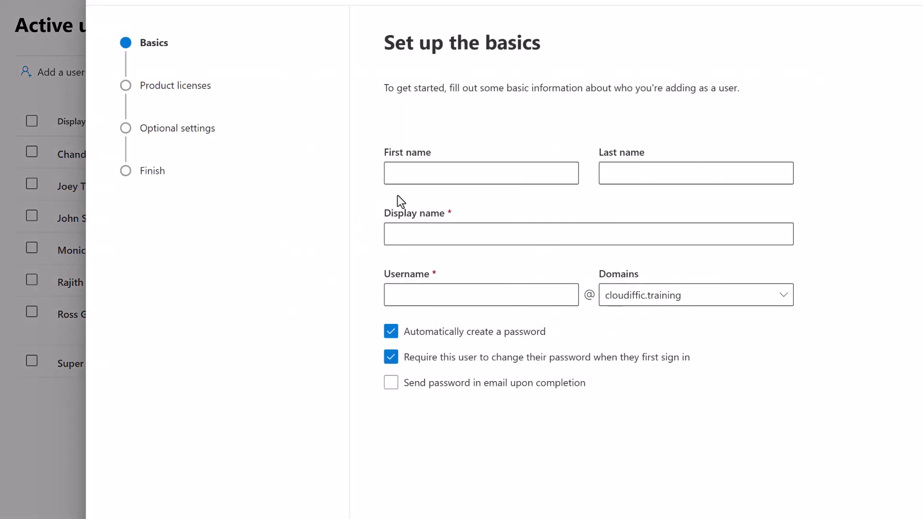
pyautogui.click(423, 172)
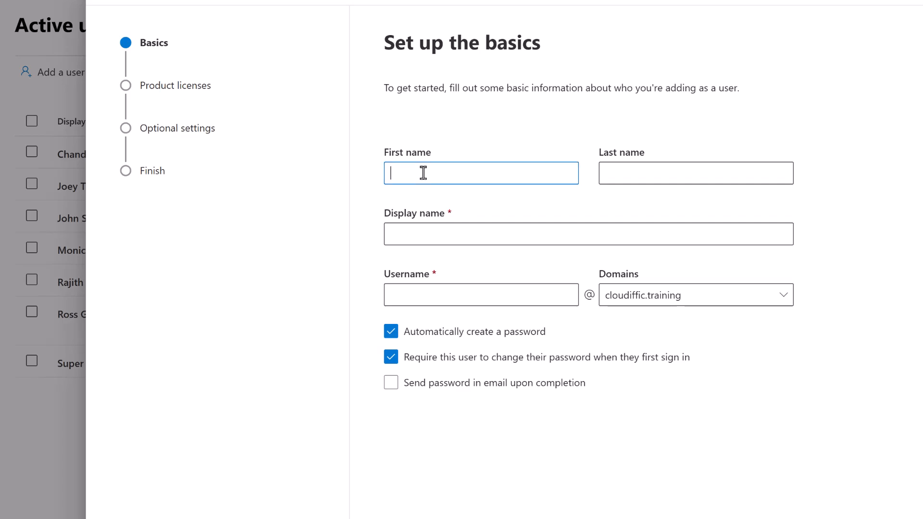
pyautogui.write('Rachel')
pyautogui.press('BackSpace')
pyautogui.press('BackSpace')
pyautogui.write('ael')
pyautogui.press('Tab')
pyautogui.write('Green')
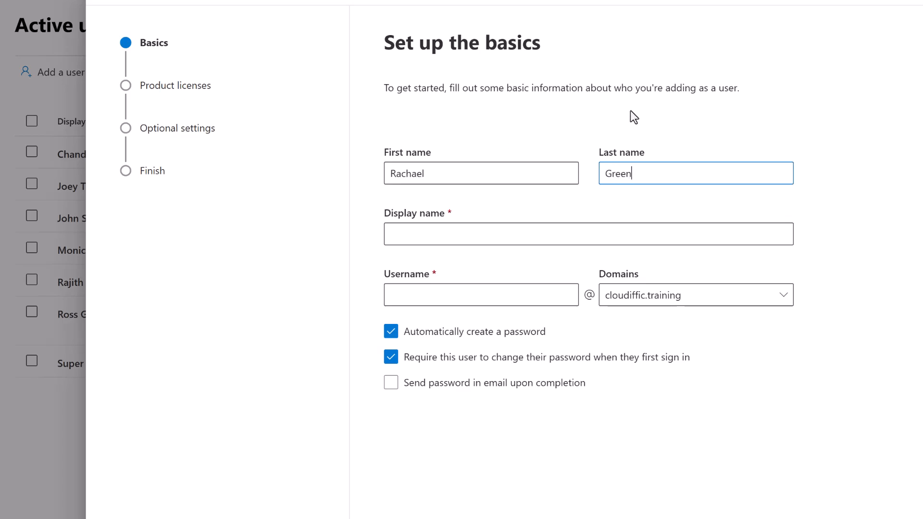
pyautogui.press('Tab')
pyautogui.press('Tab')
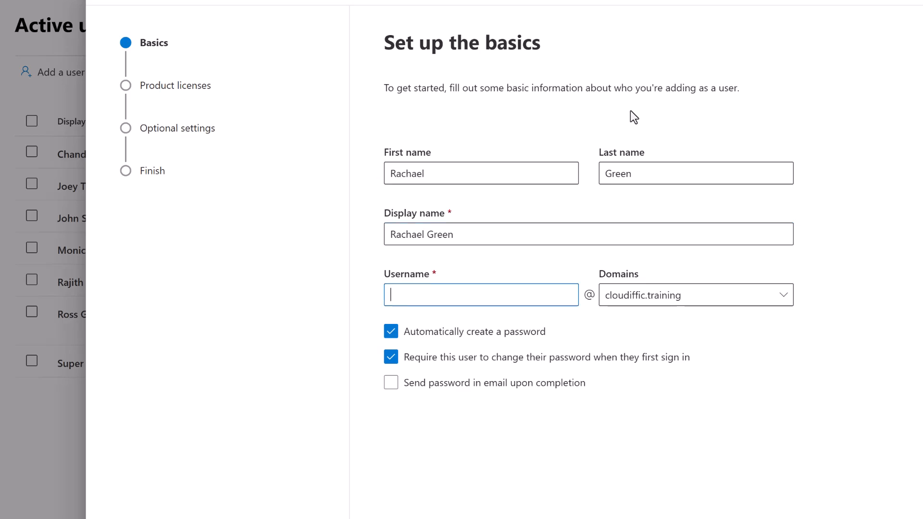
pyautogui.write('Ra')
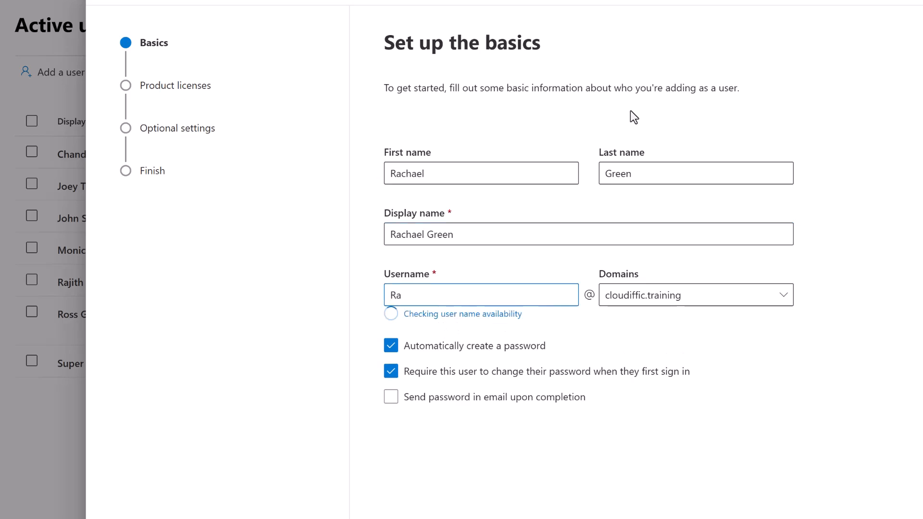
pyautogui.write('chealGreen')
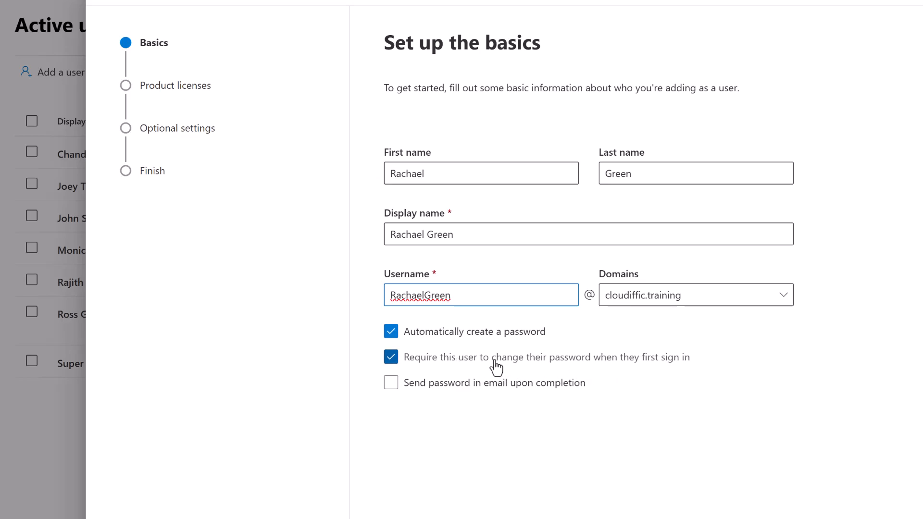
# Keep the first sign-in password change required, email the password on completion, and continue.
pyautogui.click(392, 360)
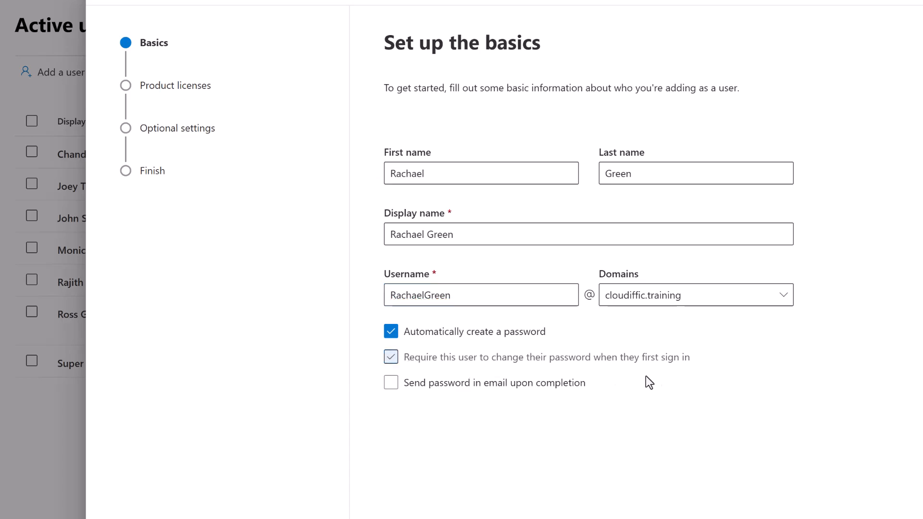
pyautogui.click(406, 359)
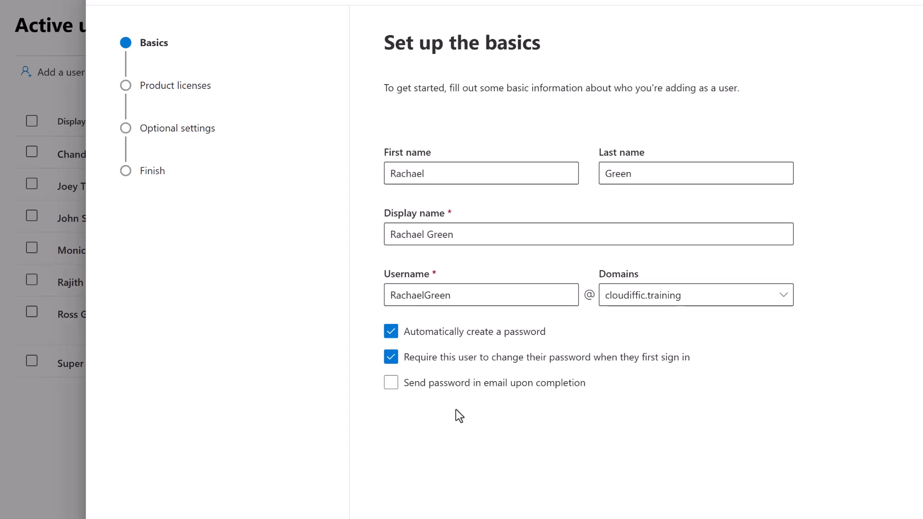
pyautogui.click(423, 384)
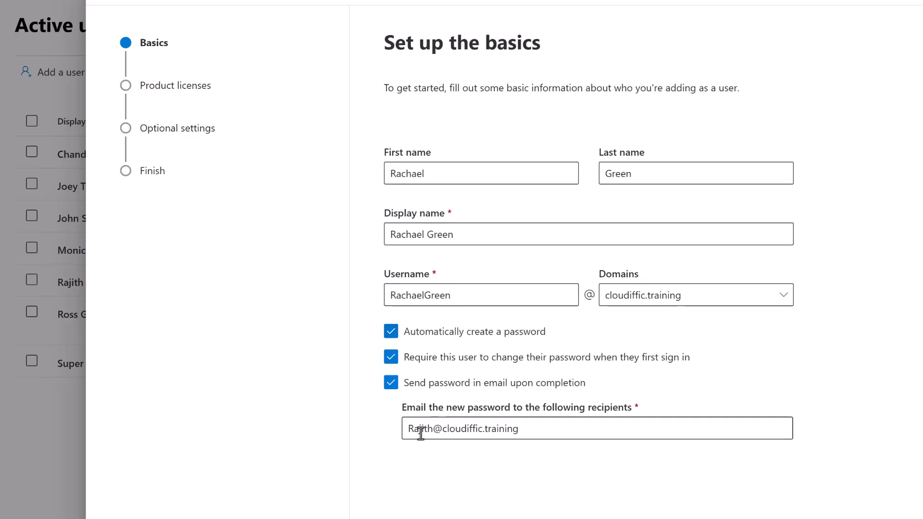
pyautogui.click(534, 430)
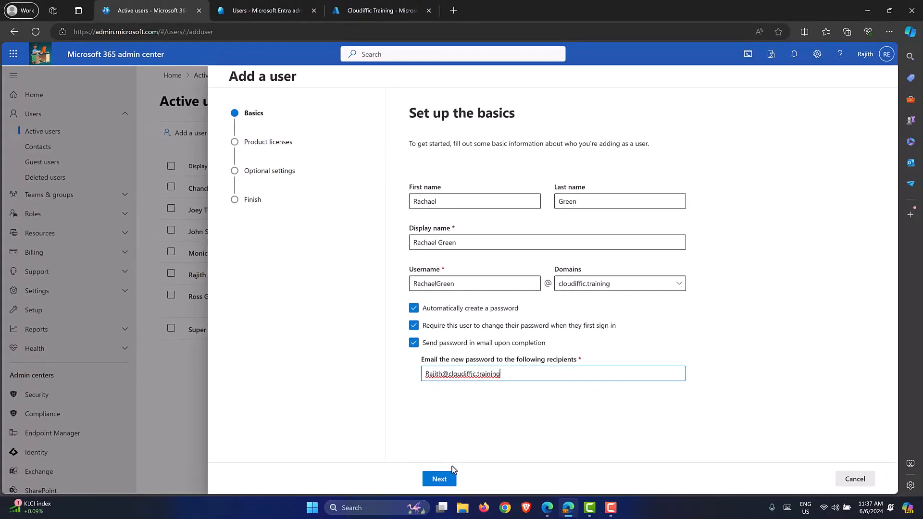
pyautogui.click(438, 477)
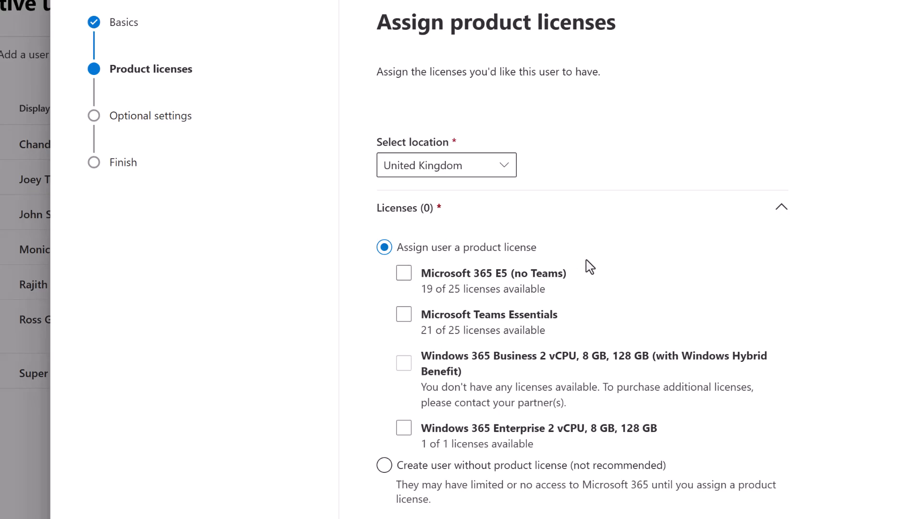
# Assign the Microsoft 365 E5 (no Teams) and Microsoft Teams Essentials licenses to the new user.
pyautogui.click(384, 466)
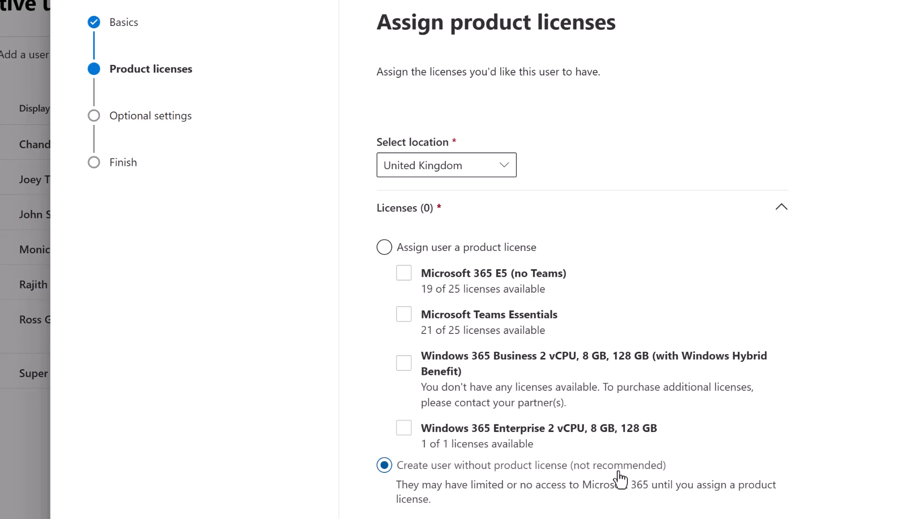
pyautogui.click(384, 249)
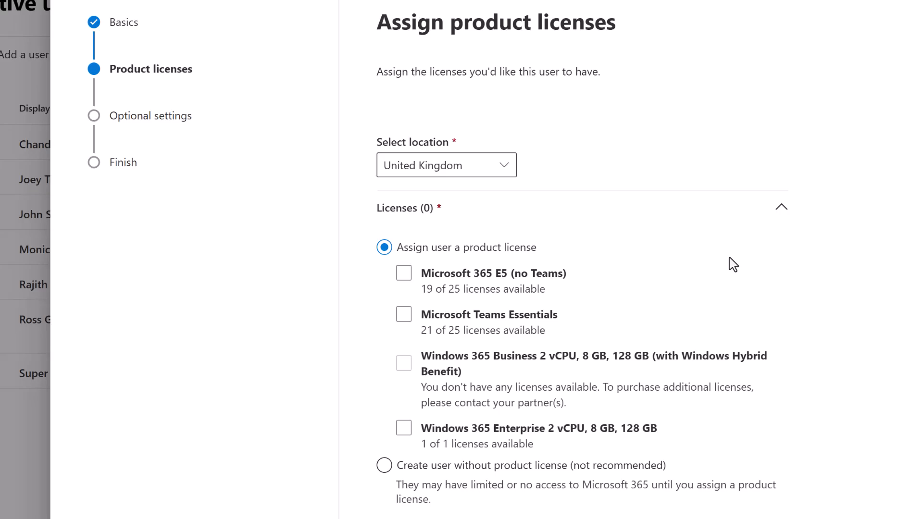
pyautogui.click(558, 273)
pyautogui.click(402, 289)
pyautogui.click(406, 277)
pyautogui.click(407, 283)
pyautogui.click(406, 316)
pyautogui.click(405, 315)
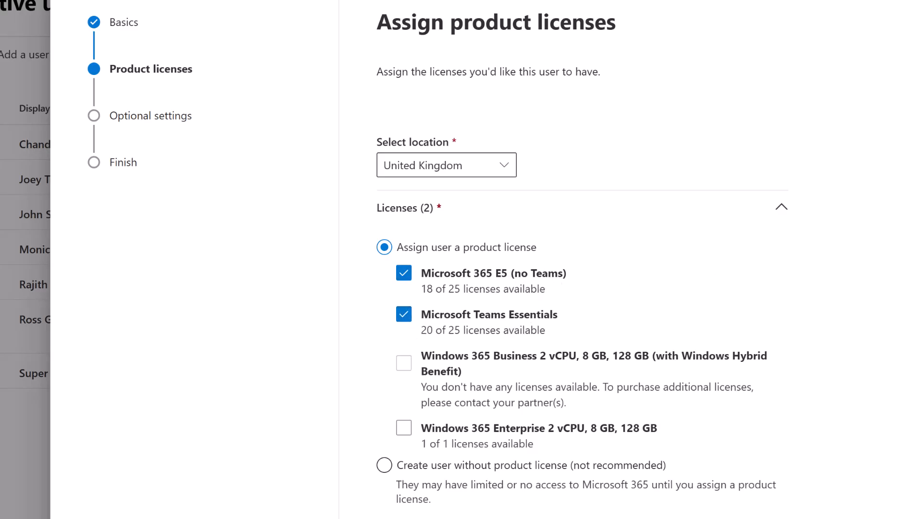
pyautogui.scroll(-1, 495, 439)
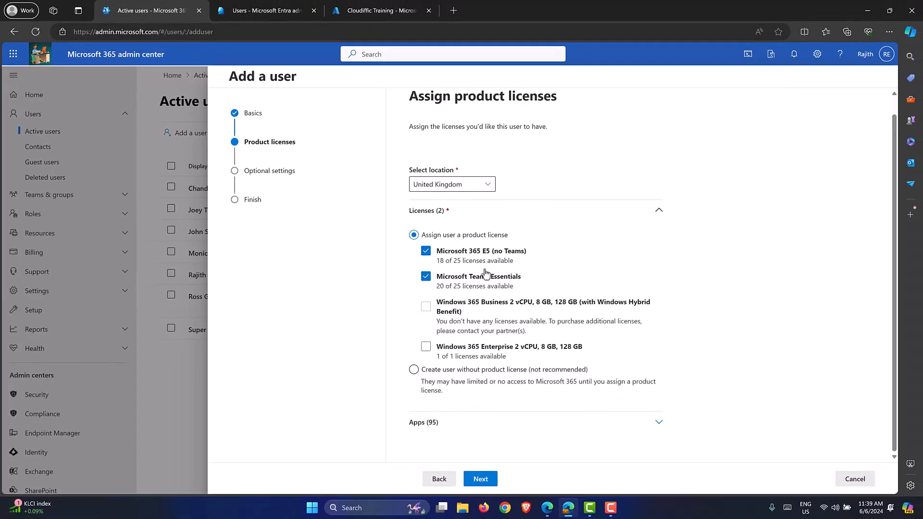
pyautogui.click(658, 424)
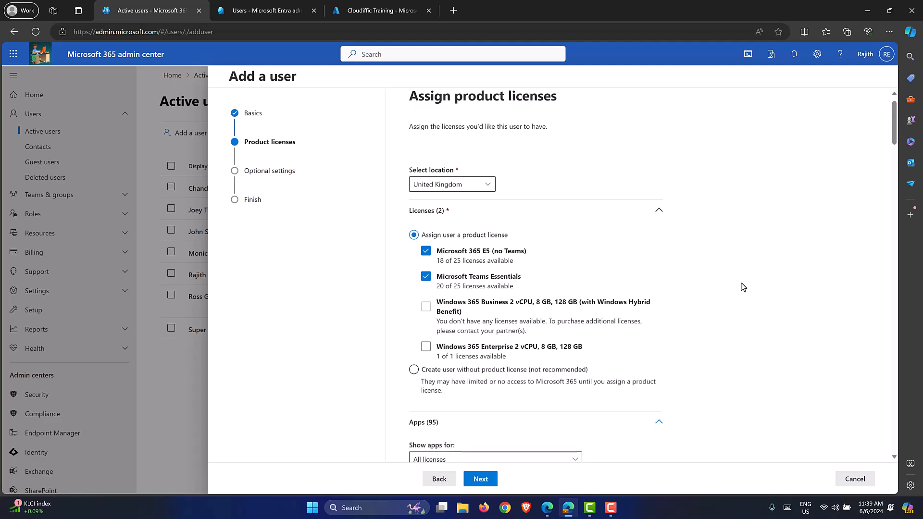
pyautogui.scroll(-9, 742, 288)
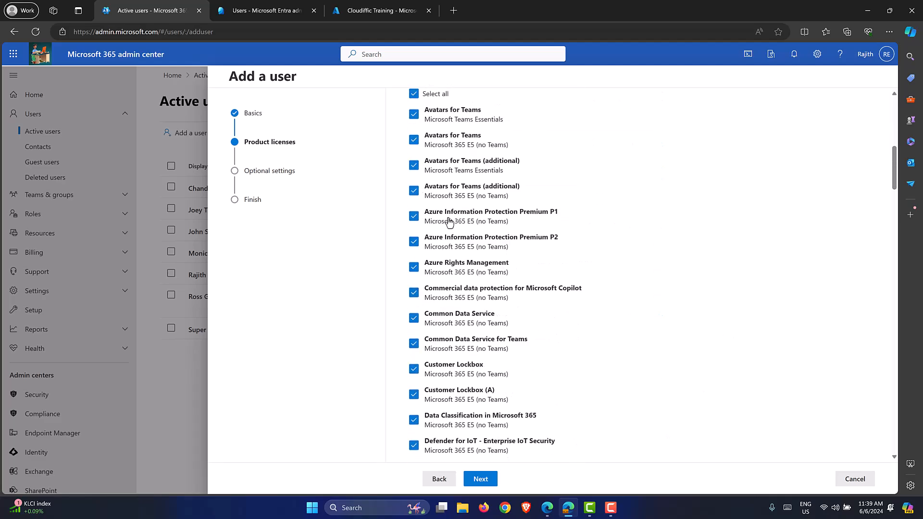
pyautogui.scroll(-6, 540, 297)
pyautogui.scroll(3, 541, 296)
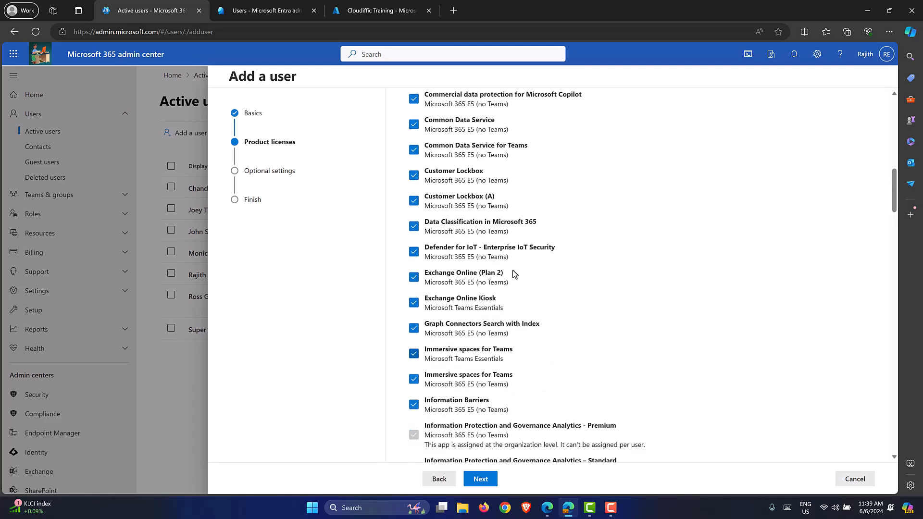
pyautogui.click(414, 225)
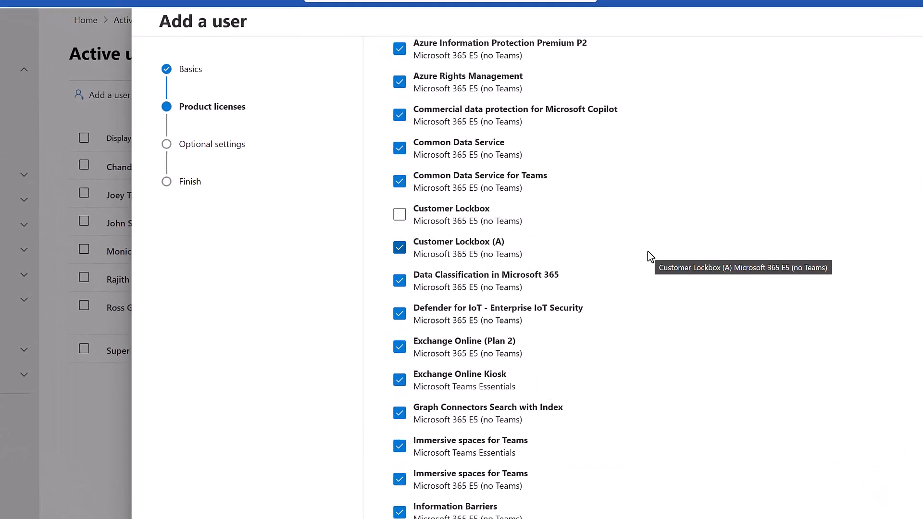
pyautogui.scroll(-11, 647, 251)
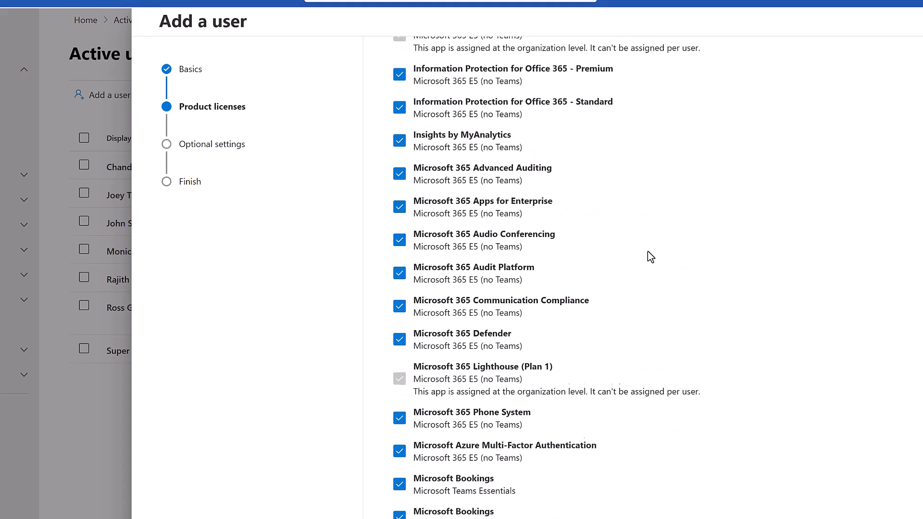
pyautogui.scroll(-4, 647, 251)
pyautogui.scroll(-7, 651, 257)
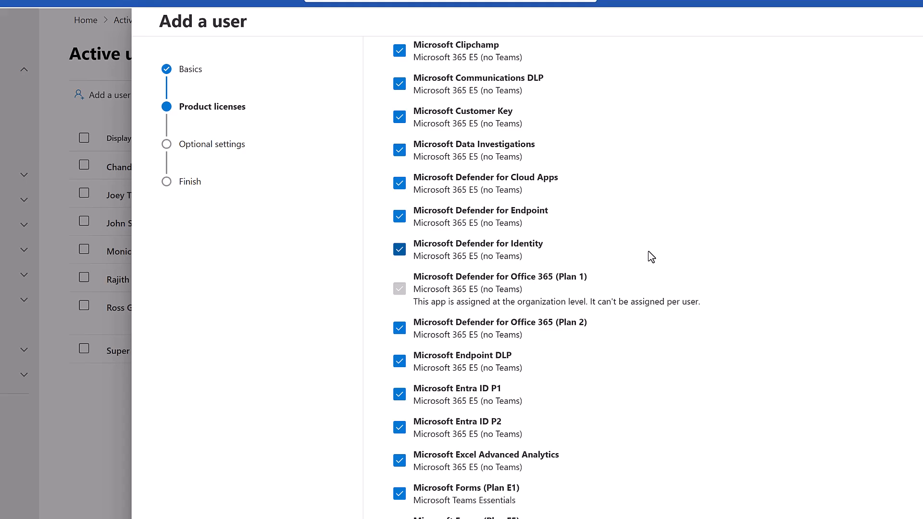
pyautogui.scroll(-3, 649, 256)
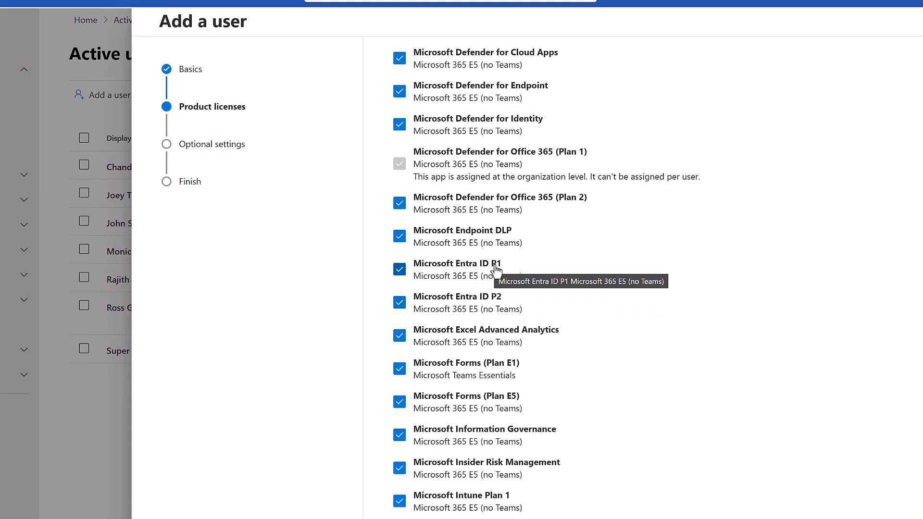
pyautogui.scroll(-10, 670, 264)
pyautogui.scroll(-10, 672, 264)
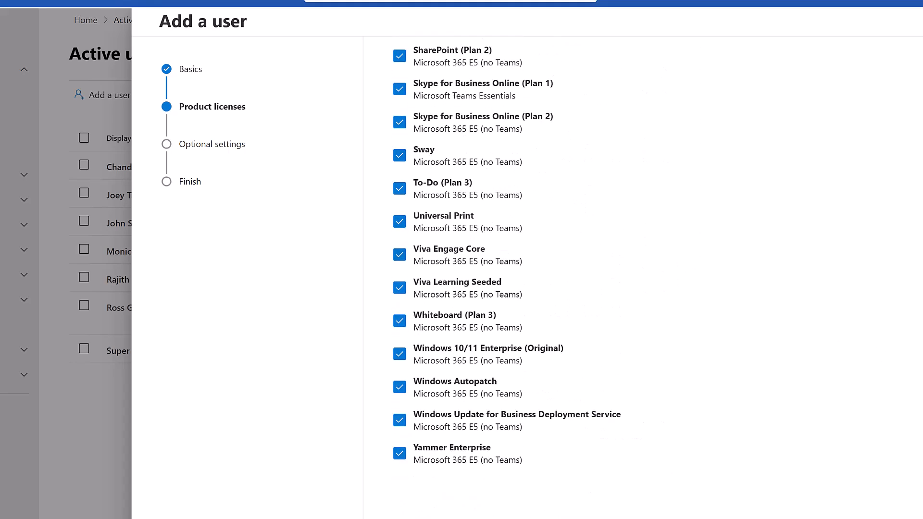
pyautogui.scroll(20, 426, 344)
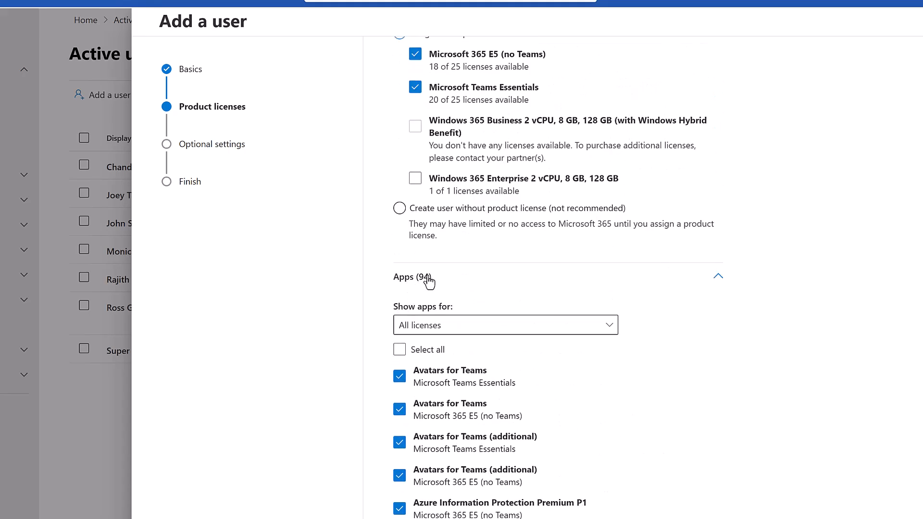
pyautogui.click(399, 349)
pyautogui.scroll(1, 893, 297)
pyautogui.scroll(3, 893, 297)
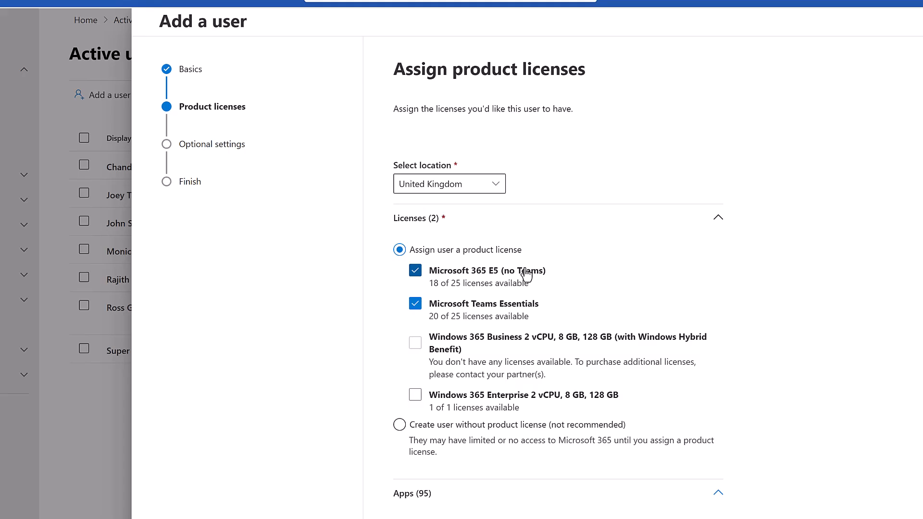
pyautogui.scroll(-10, 556, 356)
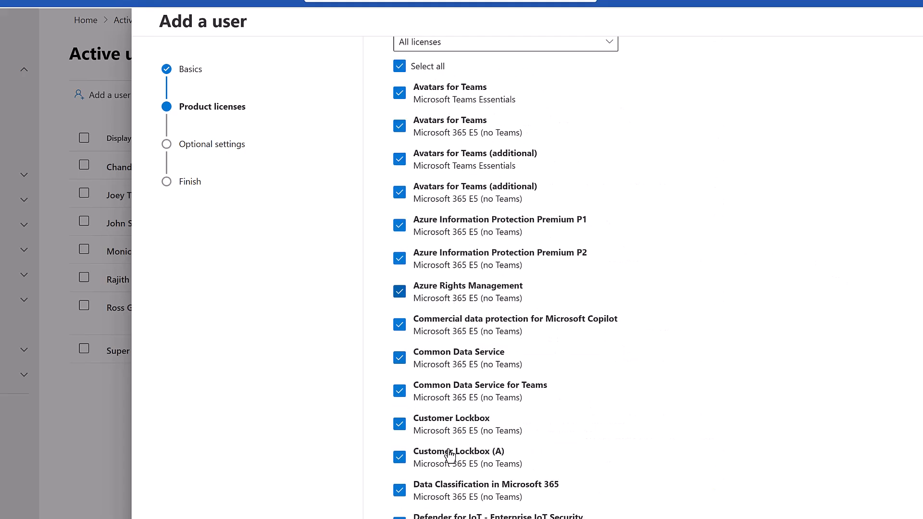
pyautogui.scroll(-9, 524, 421)
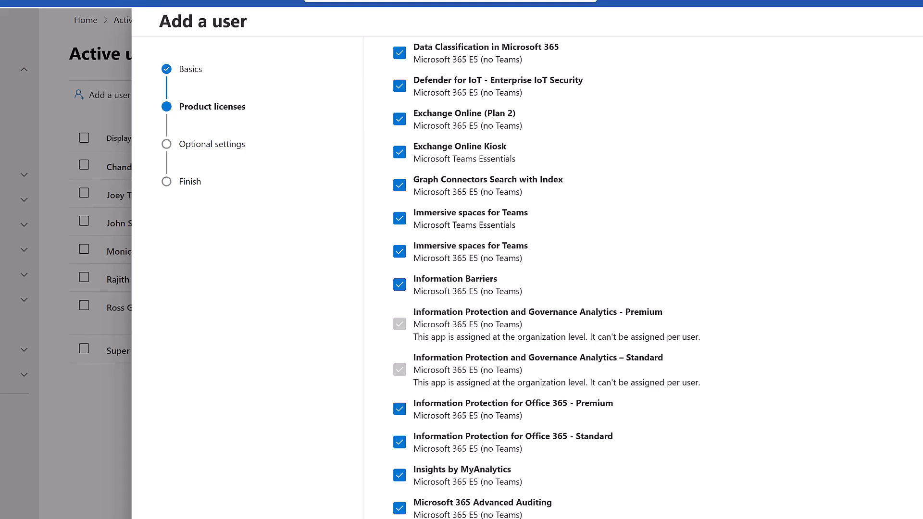
pyautogui.scroll(-20, 547, 278)
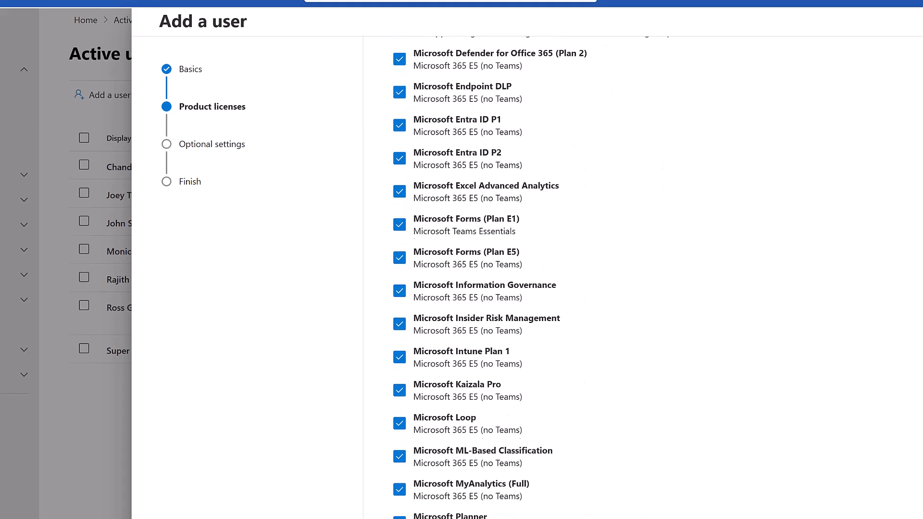
pyautogui.scroll(-12, 546, 278)
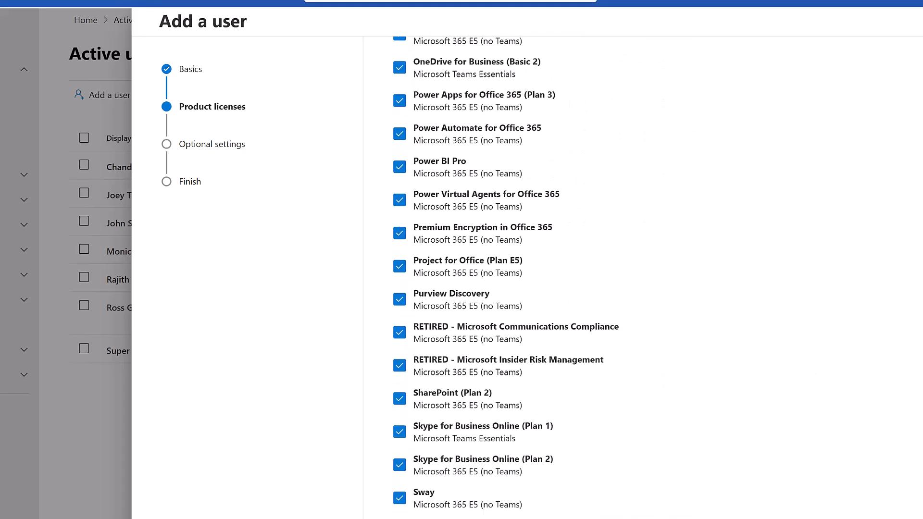
pyautogui.scroll(-3, 546, 278)
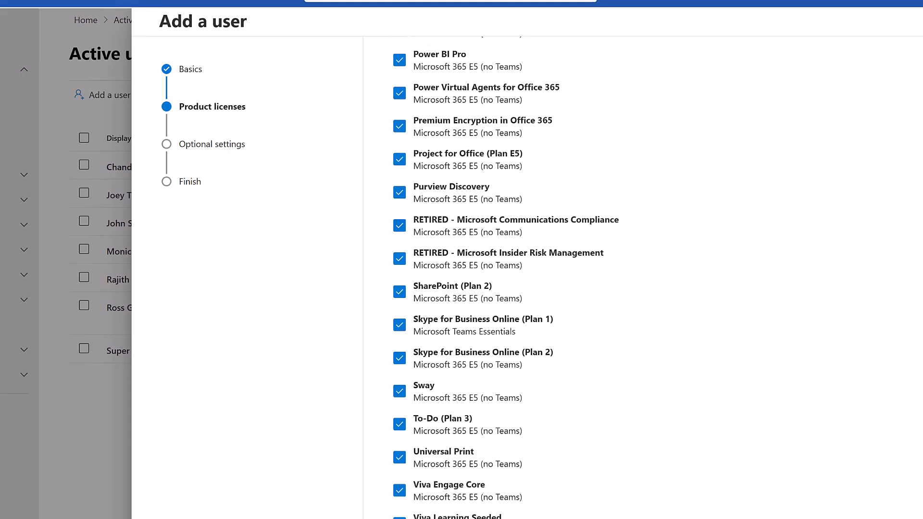
pyautogui.scroll(-1, 546, 277)
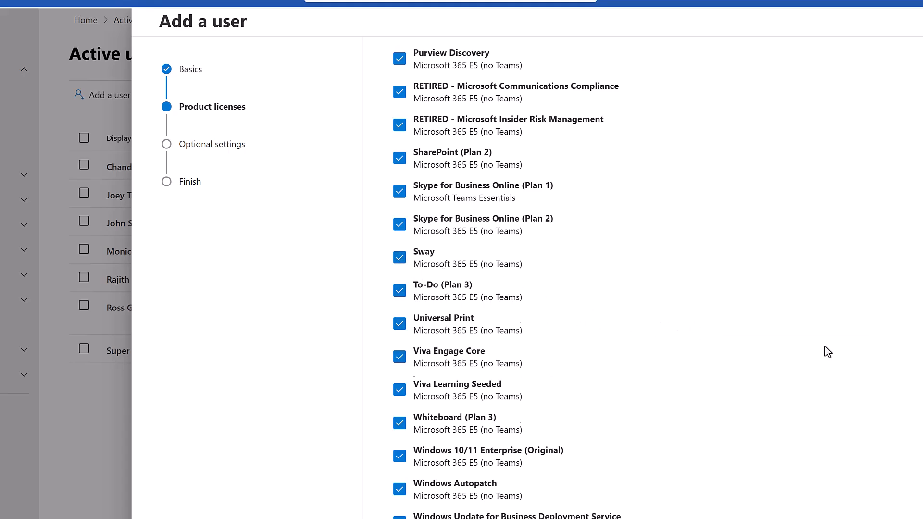
pyautogui.scroll(-3, 827, 352)
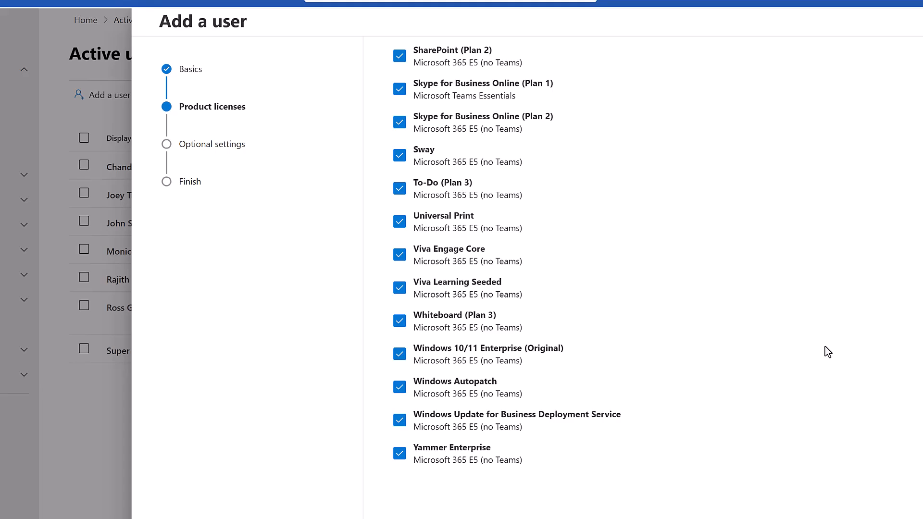
pyautogui.click(399, 454)
pyautogui.click(399, 456)
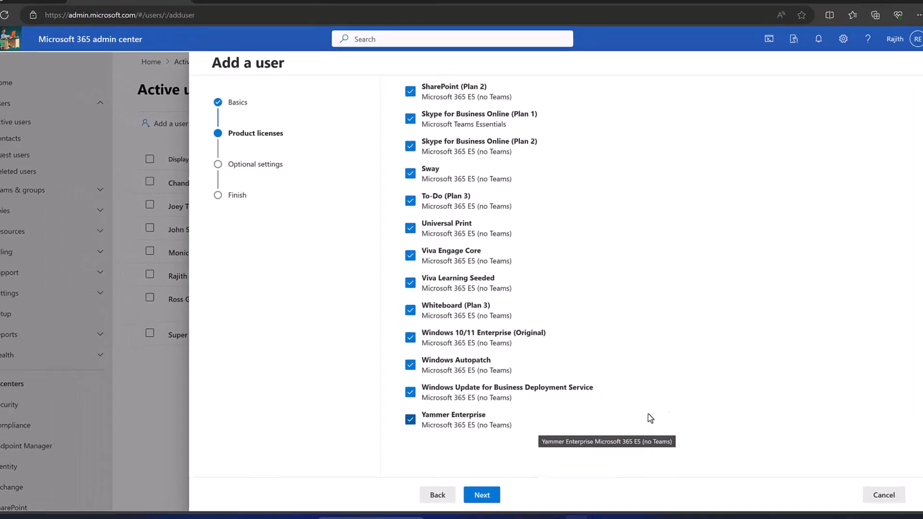
# Try Global Reader admin access, then revert the role to User (no admin center access).
pyautogui.click(482, 496)
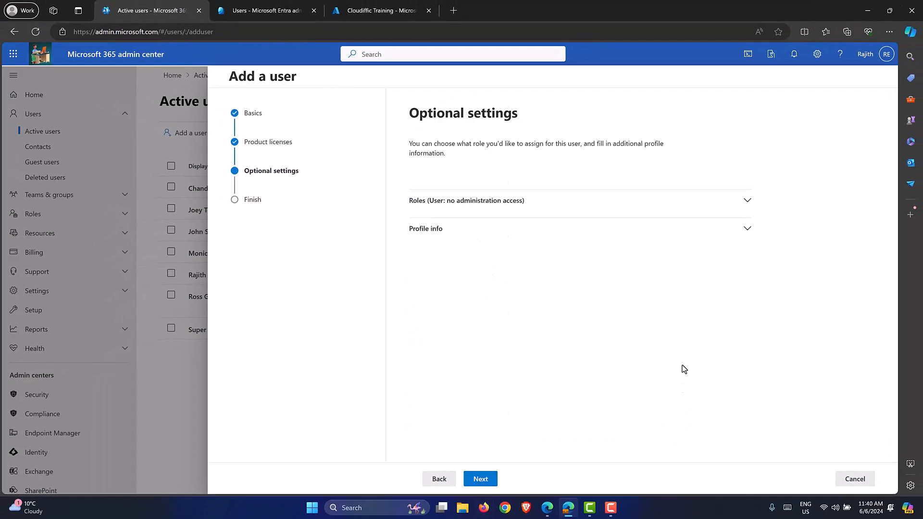
pyautogui.click(747, 200)
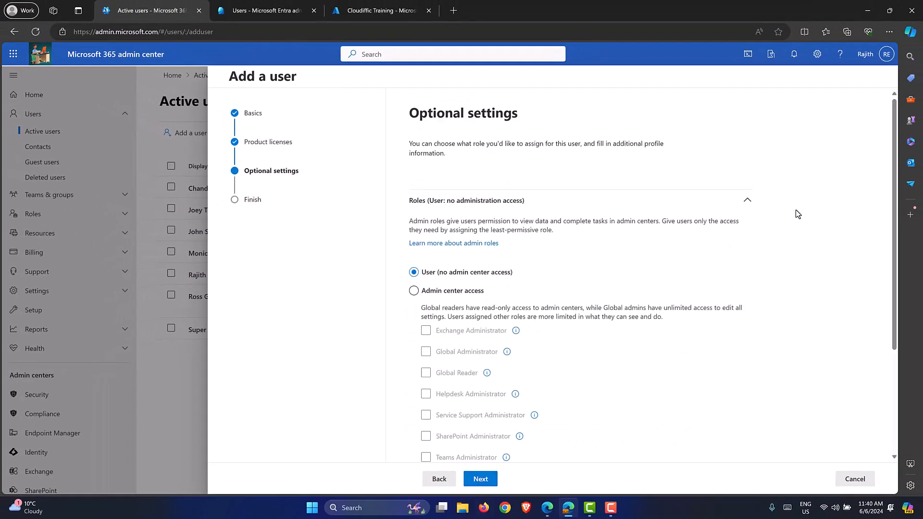
pyautogui.scroll(-1, 803, 210)
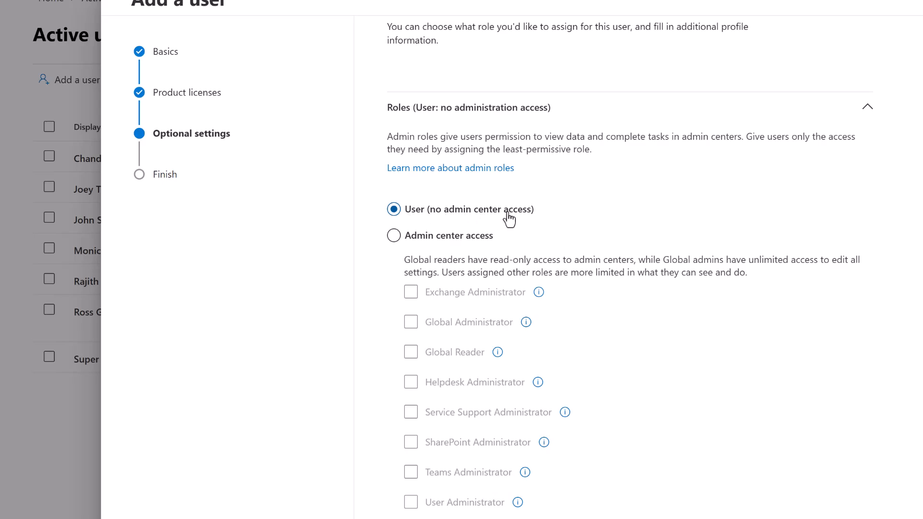
pyautogui.click(420, 240)
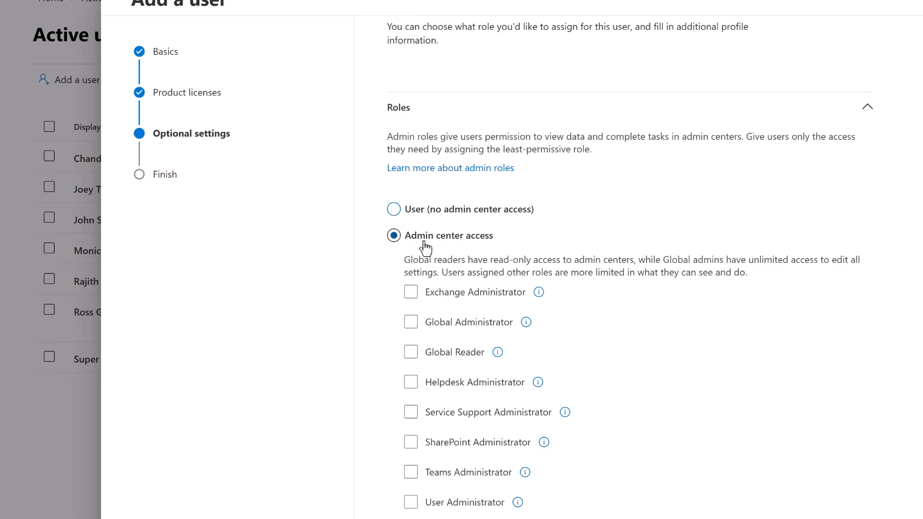
pyautogui.scroll(-2, 844, 232)
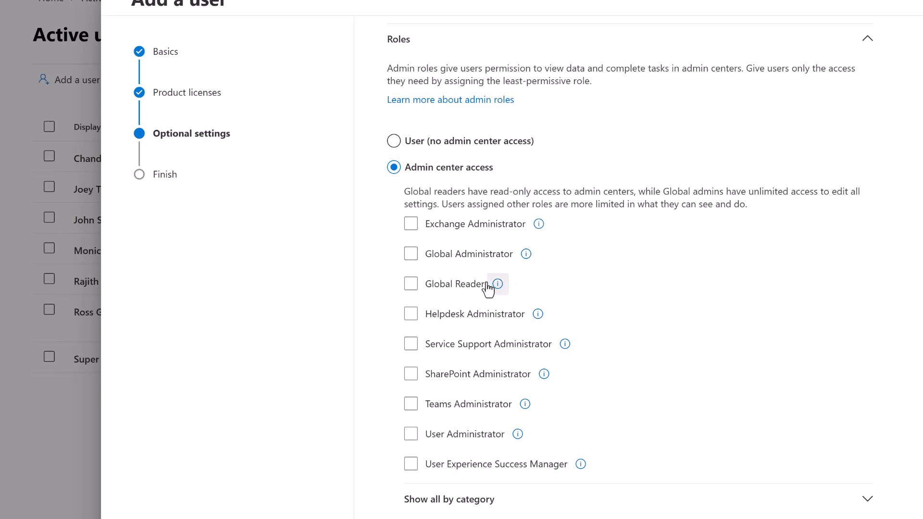
pyautogui.click(413, 286)
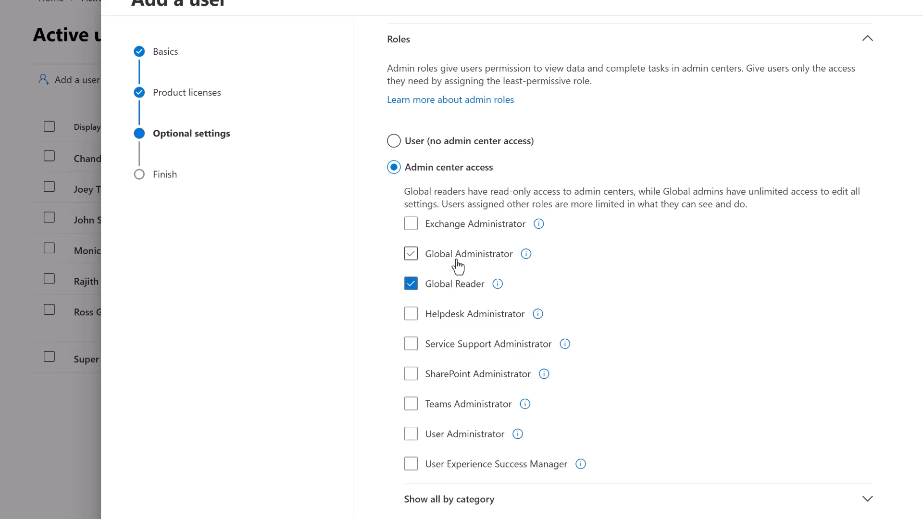
pyautogui.click(412, 286)
pyautogui.click(407, 143)
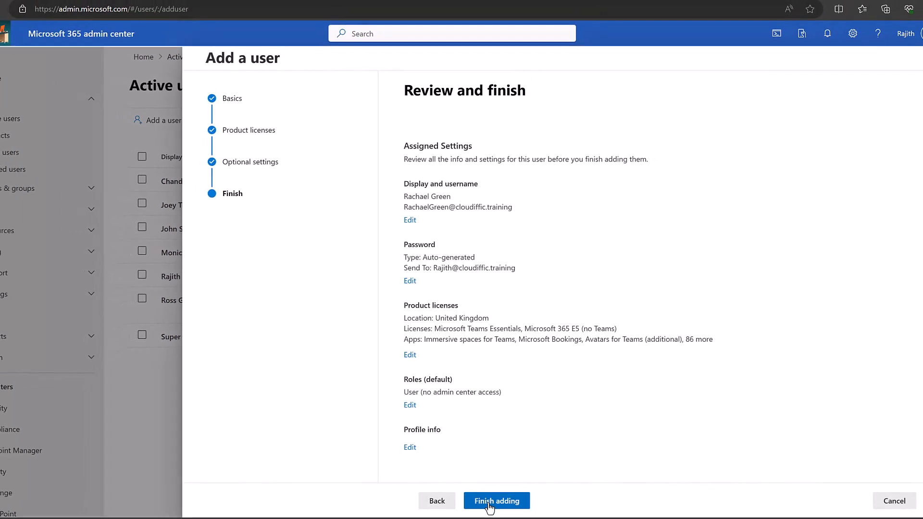
# Drop Microsoft Teams Essentials after the conflict error, keeping only Microsoft 365 E5 (no Teams), and finish adding.
pyautogui.click(489, 505)
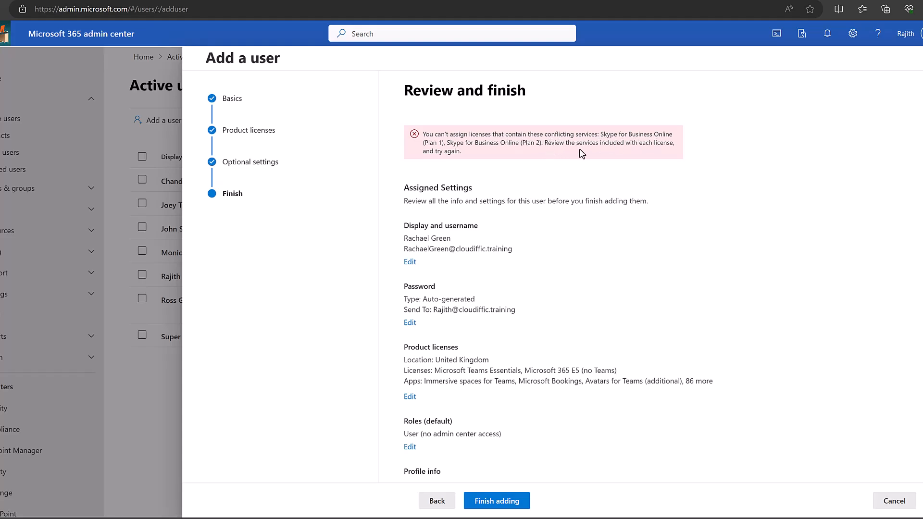
pyautogui.scroll(-1, 664, 197)
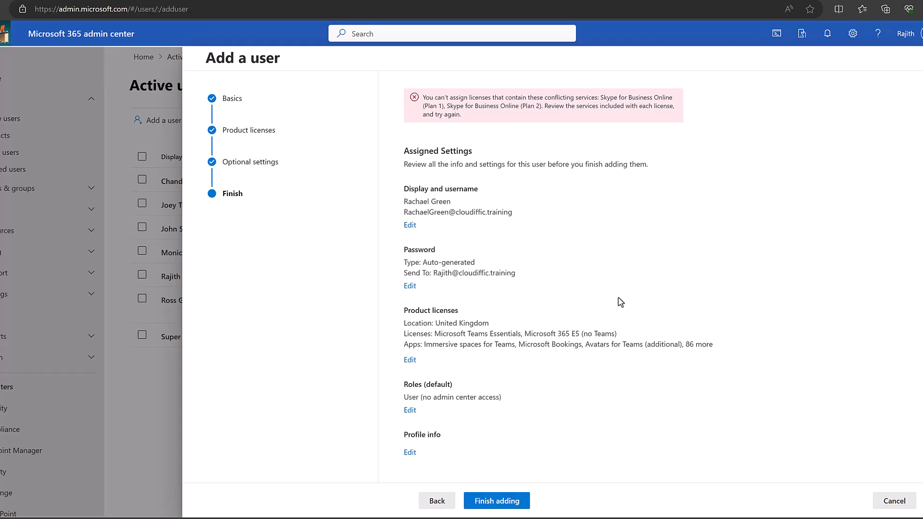
pyautogui.click(410, 360)
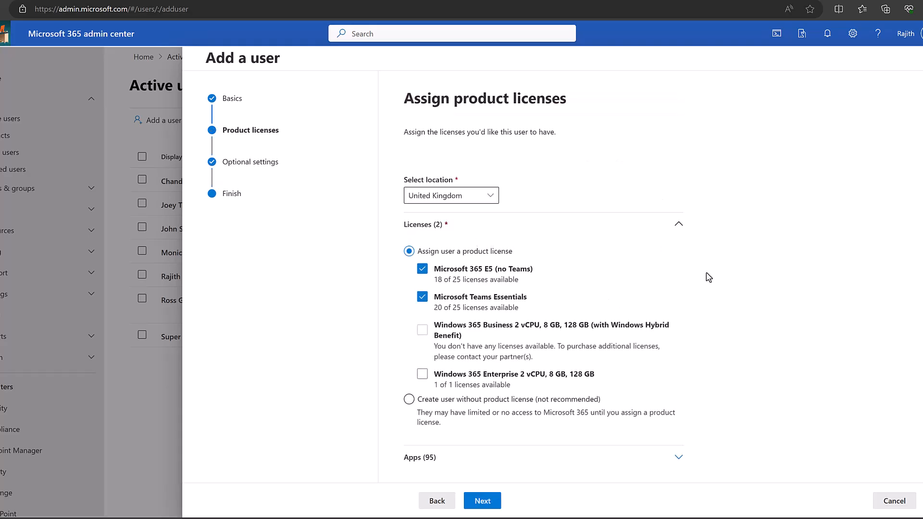
pyautogui.click(422, 296)
pyautogui.click(485, 502)
pyautogui.click(485, 502)
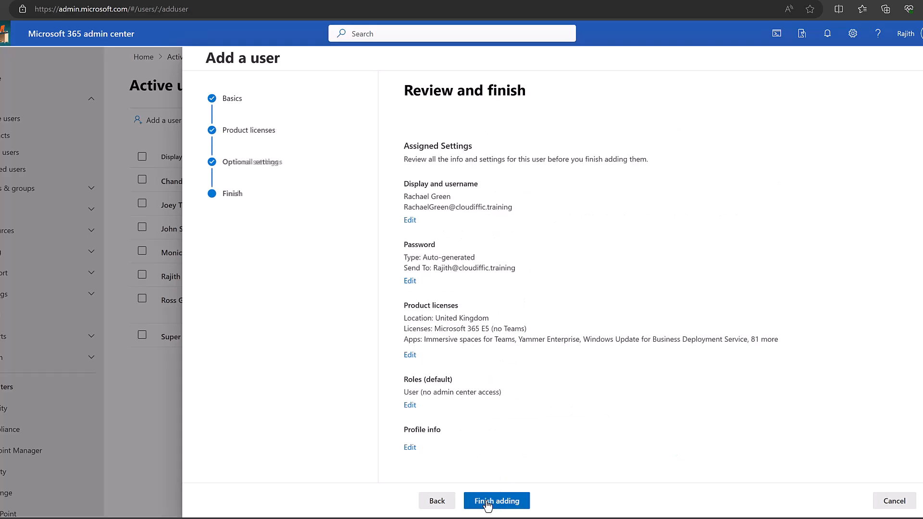
pyautogui.click(486, 502)
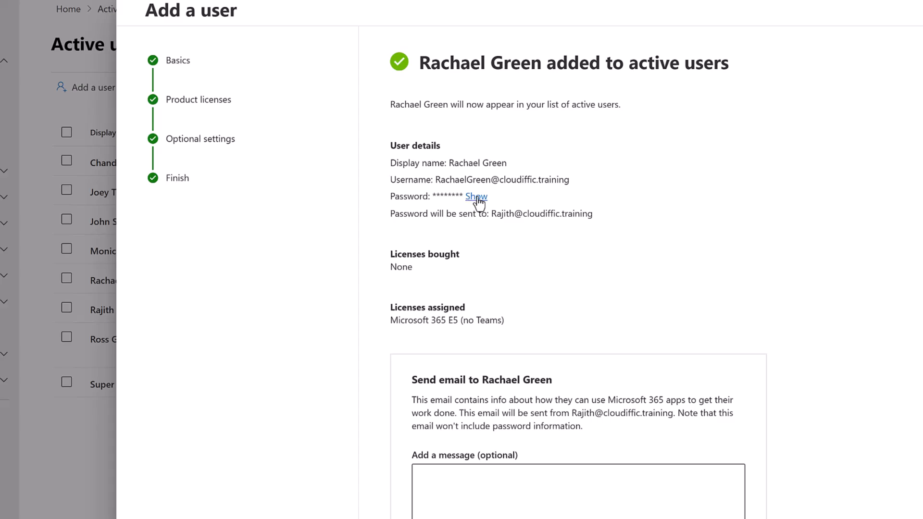
# Reveal and re-hide the generated password, then close the user-added confirmation panel.
pyautogui.click(473, 197)
pyautogui.click(523, 197)
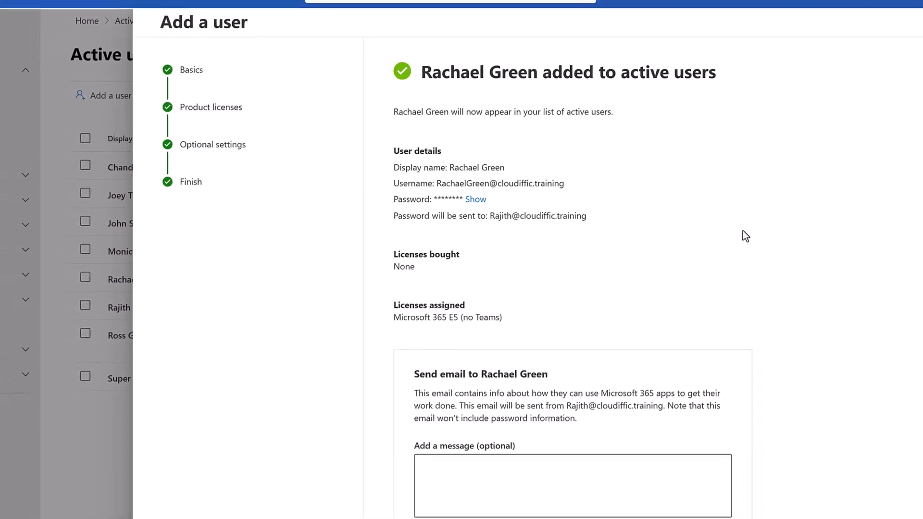
pyautogui.scroll(-5, 623, 462)
pyautogui.scroll(-4, 752, 306)
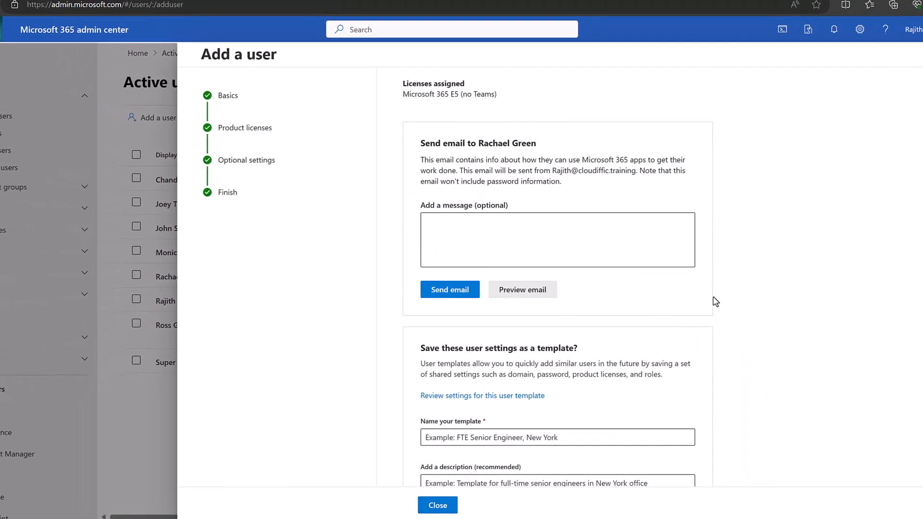
pyautogui.click(437, 505)
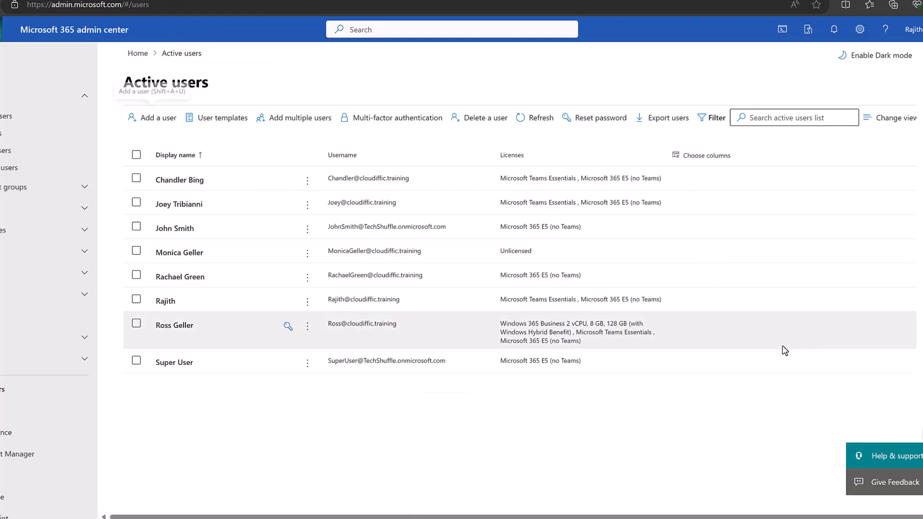
# Refresh Active users and open the Unlicensed user's details pane.
pyautogui.click(532, 121)
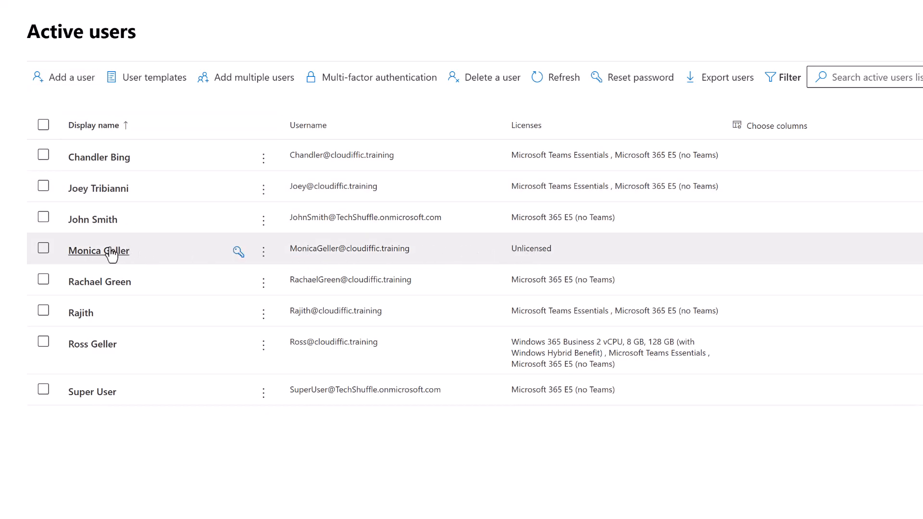
pyautogui.click(111, 252)
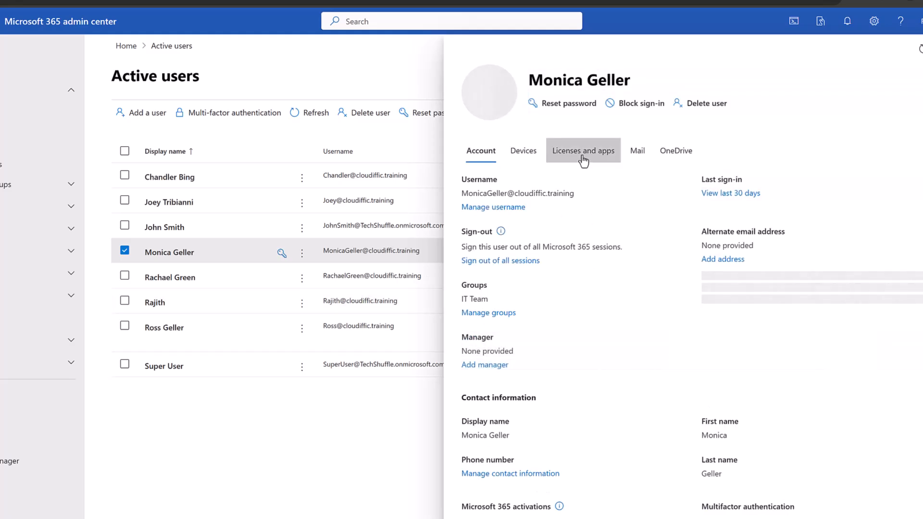
# On Licenses and apps, leave Microsoft 365 E5 (no Teams) unticked and close the panel.
pyautogui.click(583, 153)
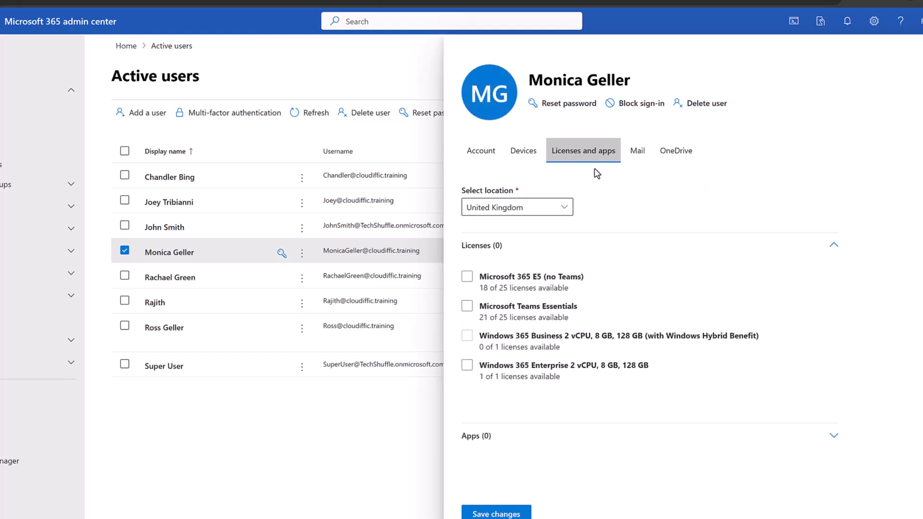
pyautogui.click(466, 281)
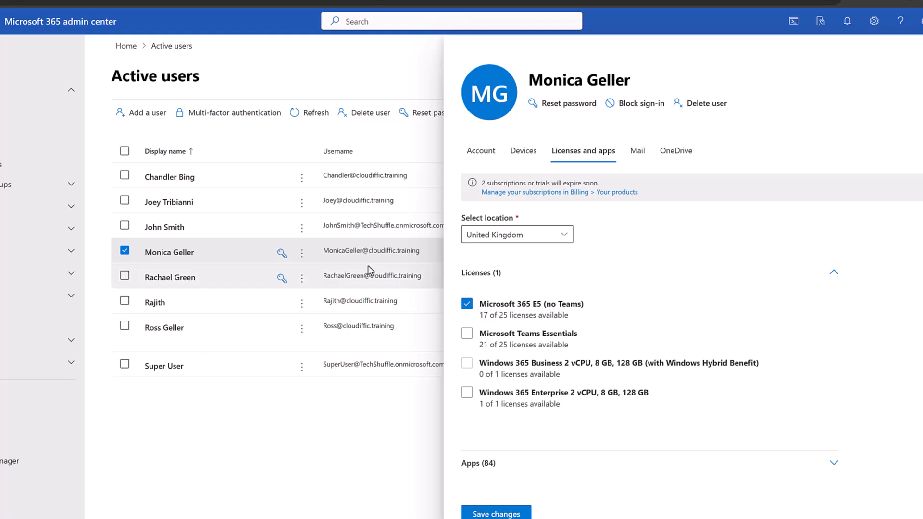
pyautogui.click(467, 306)
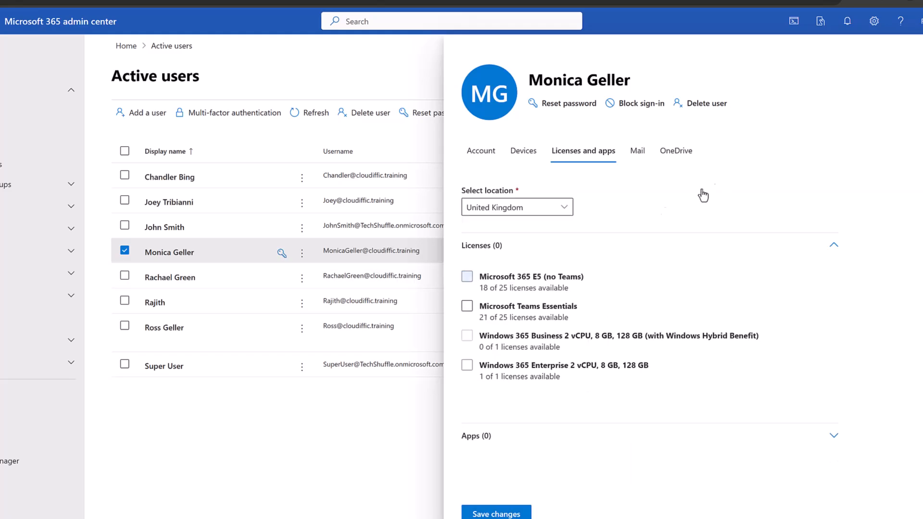
pyautogui.press('Escape')
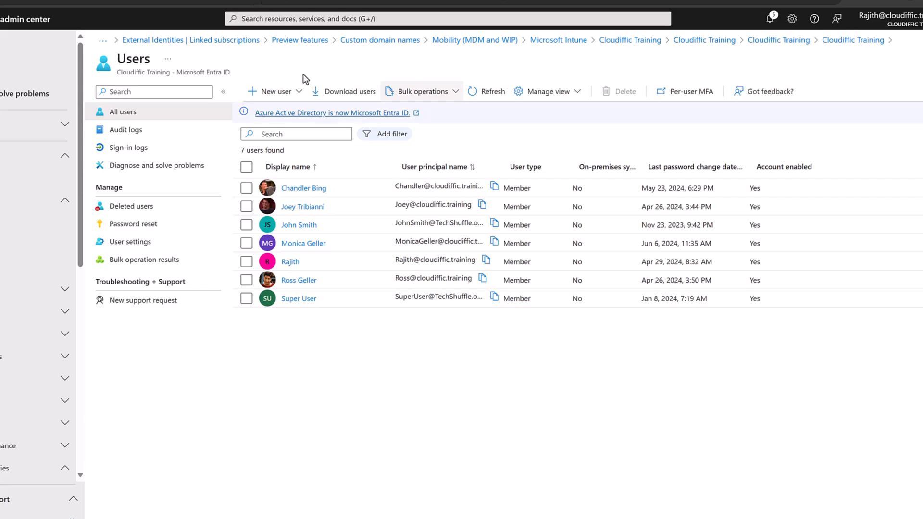
# Refresh the Entra Users list and open the unlicensed user's Overview page.
pyautogui.click(490, 93)
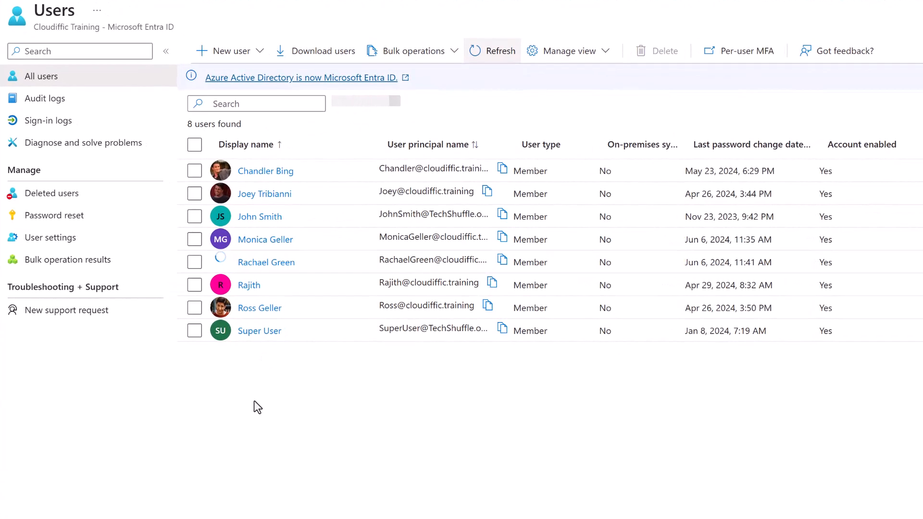
pyautogui.click(281, 240)
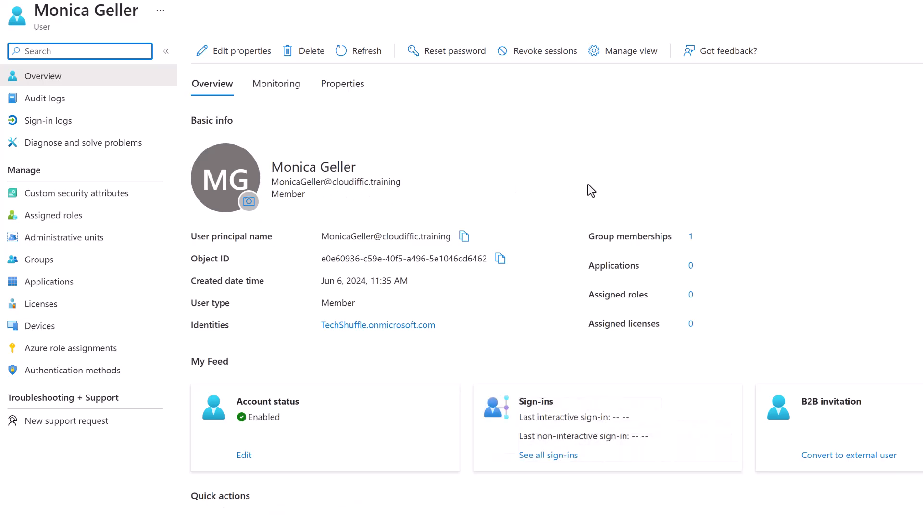
# Add a Microsoft 365 E5 (no Teams) licence assignment, save it, and go back to Users.
pyautogui.click(47, 310)
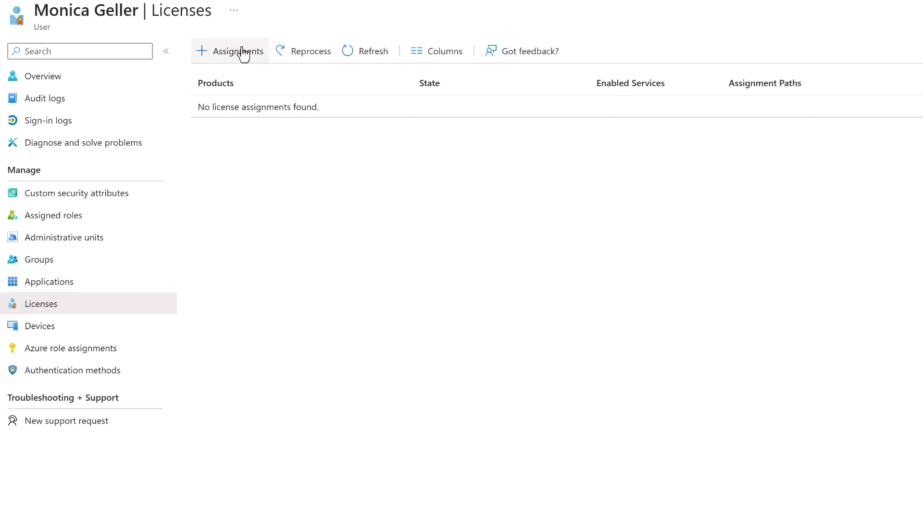
pyautogui.click(242, 51)
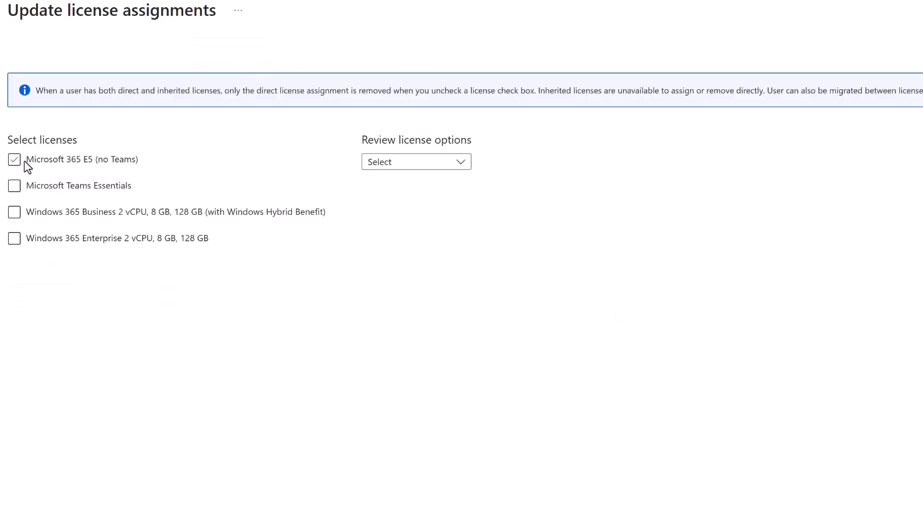
pyautogui.click(29, 163)
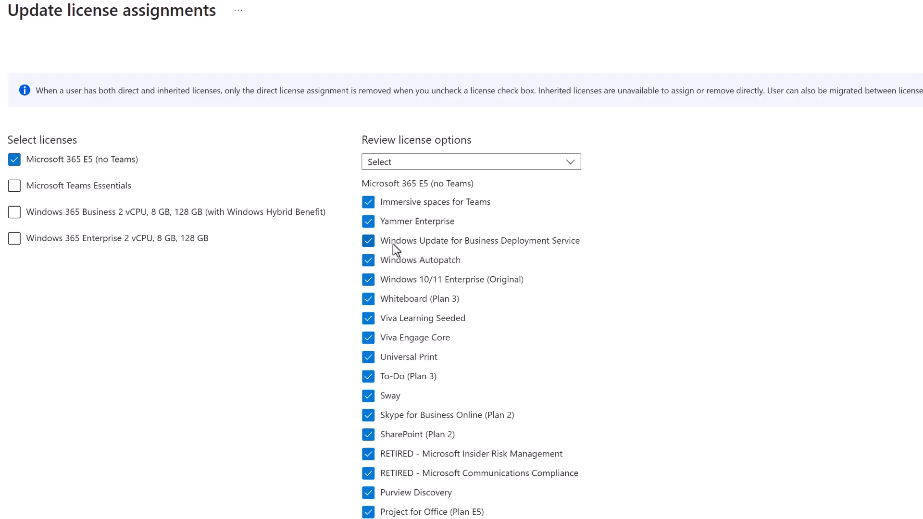
pyautogui.scroll(-10, 451, 208)
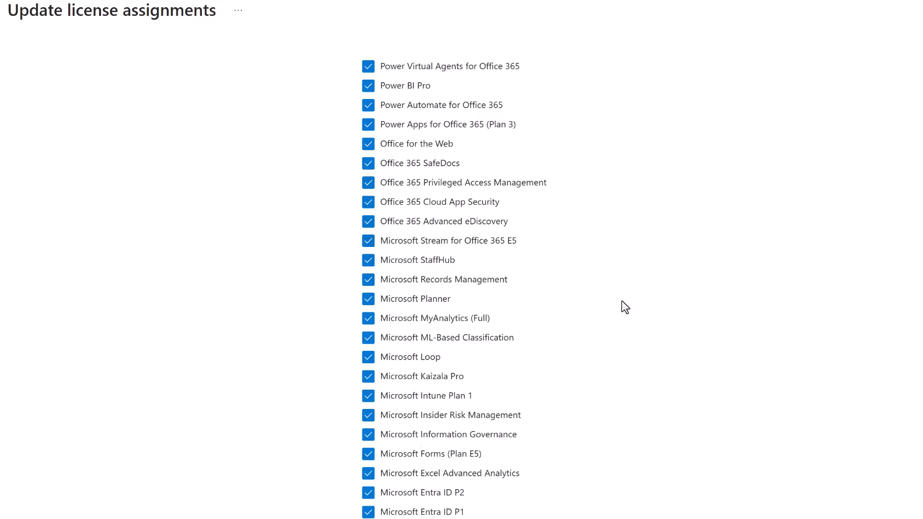
pyautogui.scroll(-11, 621, 301)
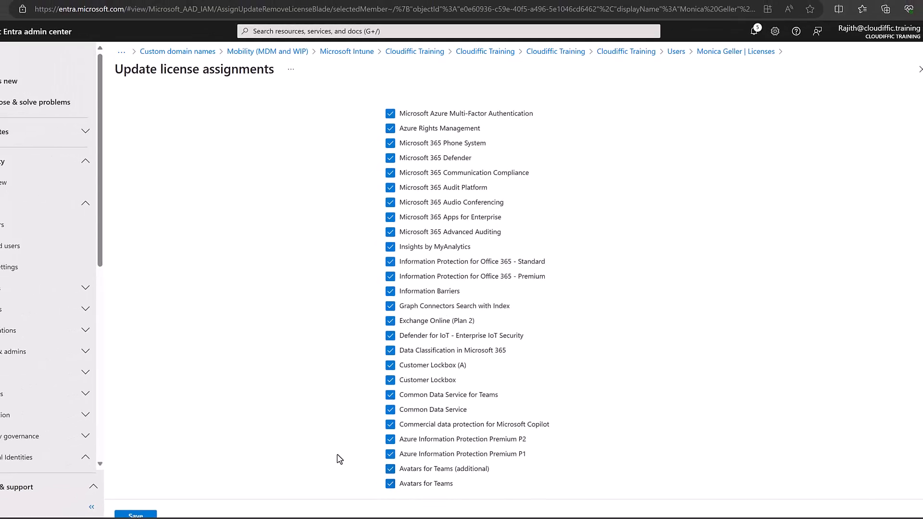
pyautogui.click(152, 515)
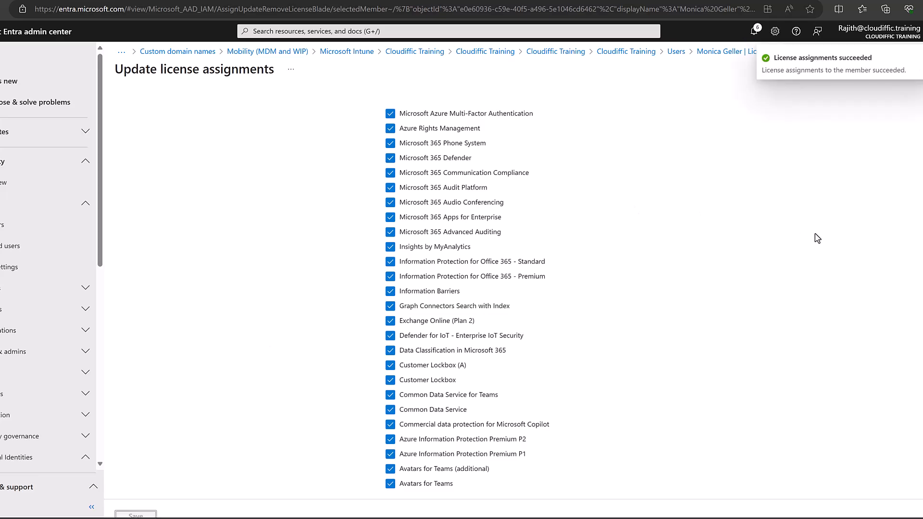
pyautogui.click(677, 55)
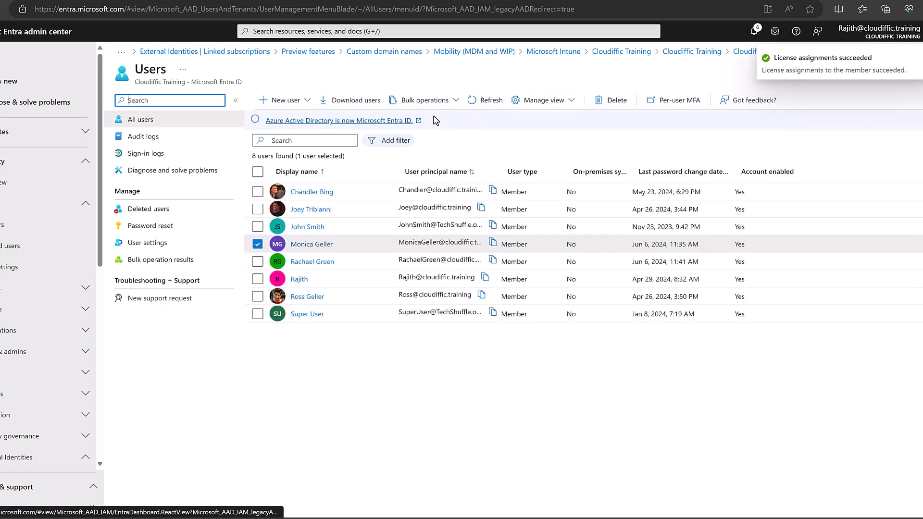
# Refresh Users, widen the On-premises sync enabled column, and open Audit logs.
pyautogui.click(484, 101)
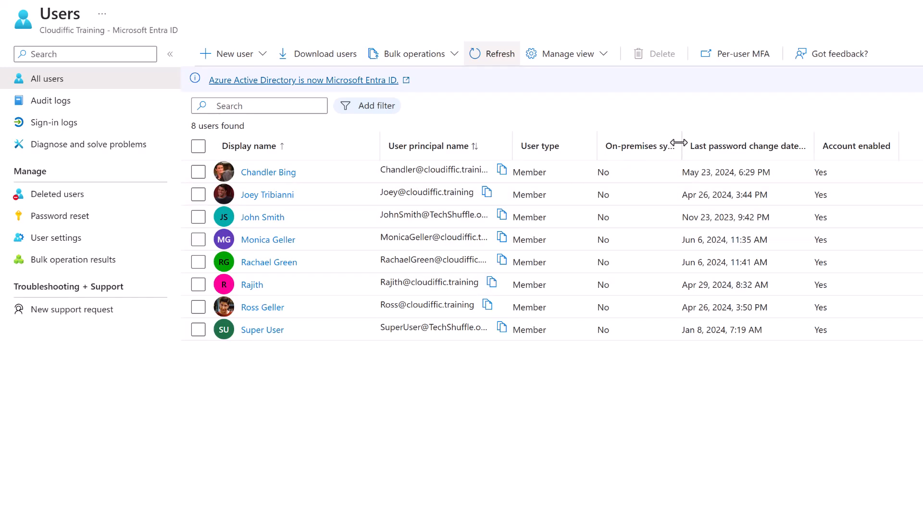
pyautogui.moveTo(679, 143); pyautogui.dragTo(752, 144)
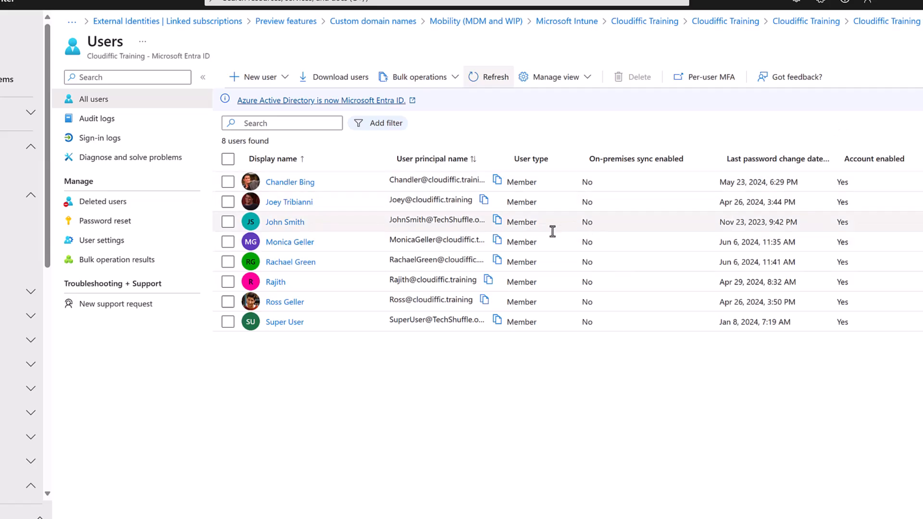
pyautogui.click(97, 125)
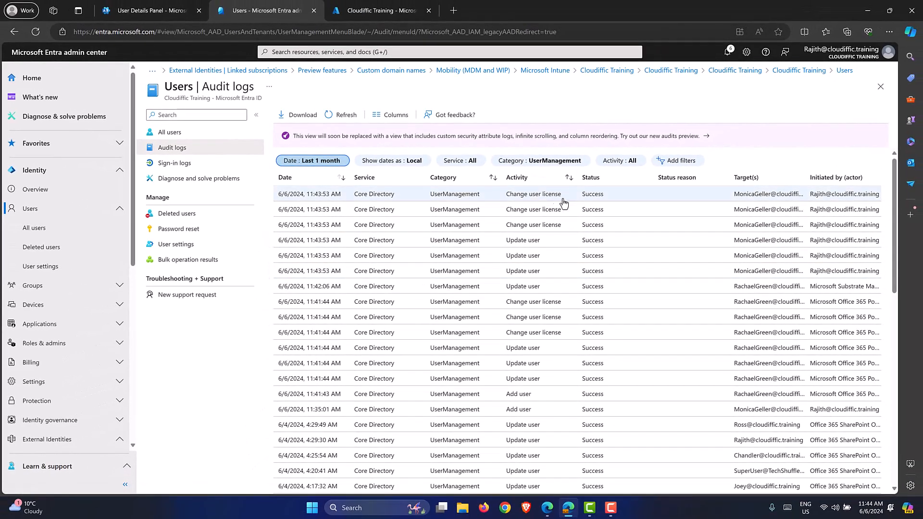
# Open the newest Change user license entry and read through its Activity details.
pyautogui.click(703, 201)
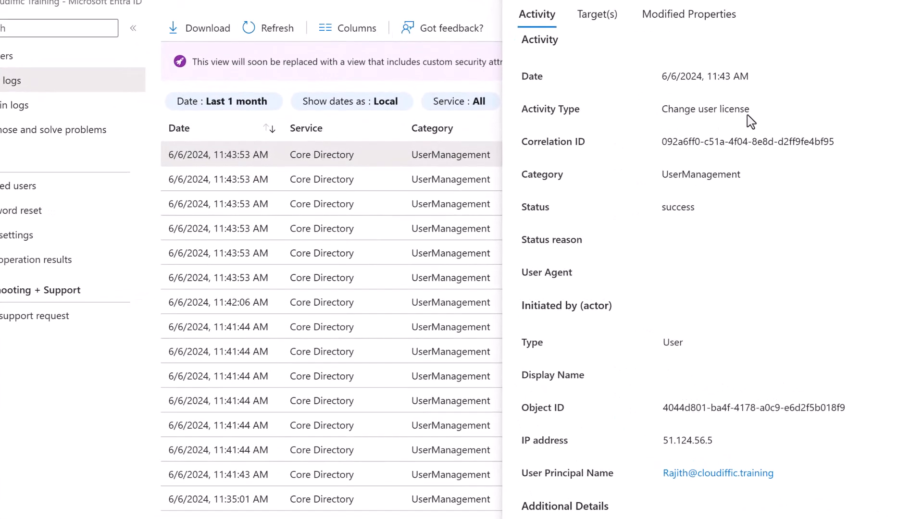
pyautogui.tripleClick(713, 110)
pyautogui.scroll(-1, 752, 327)
pyautogui.scroll(-4, 752, 327)
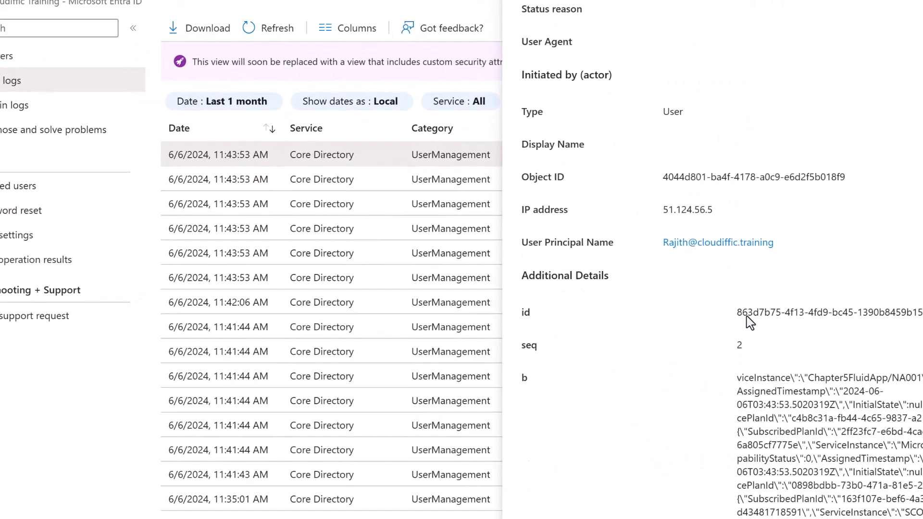
pyautogui.scroll(5, 745, 181)
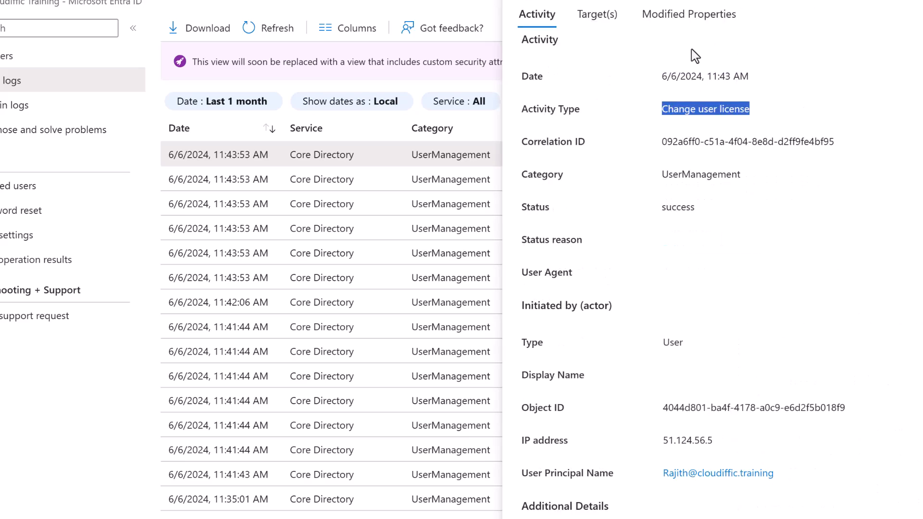
pyautogui.scroll(-4, 831, 223)
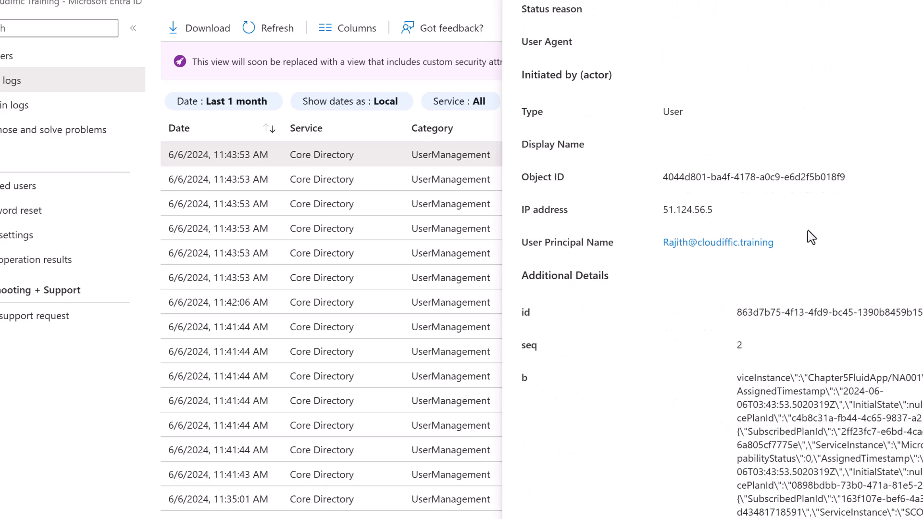
pyautogui.moveTo(785, 247); pyautogui.dragTo(625, 249)
pyautogui.scroll(-1, 586, 261)
pyautogui.scroll(-15, 702, 206)
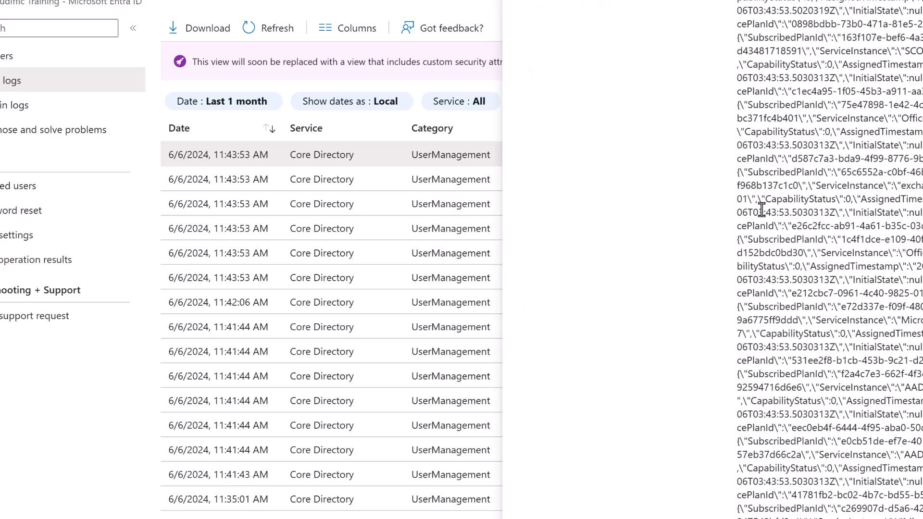
pyautogui.scroll(-8, 800, 355)
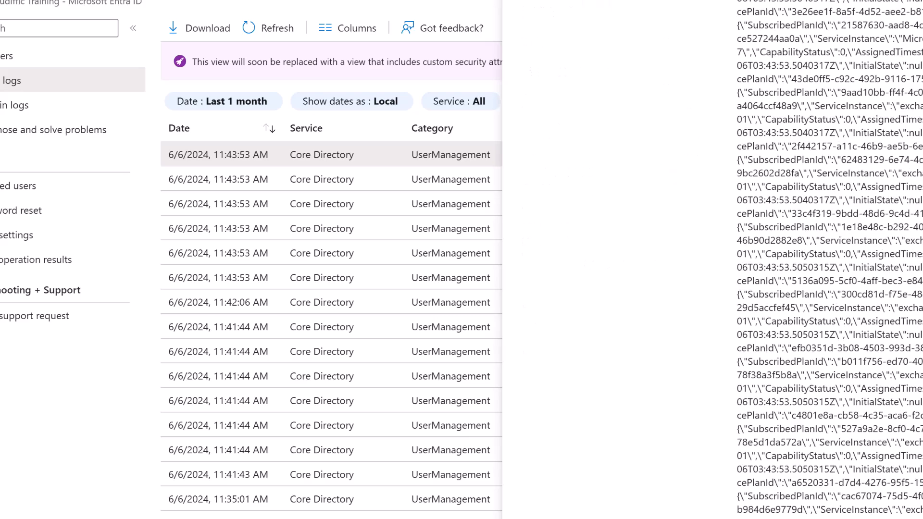
pyautogui.scroll(20, 701, 7)
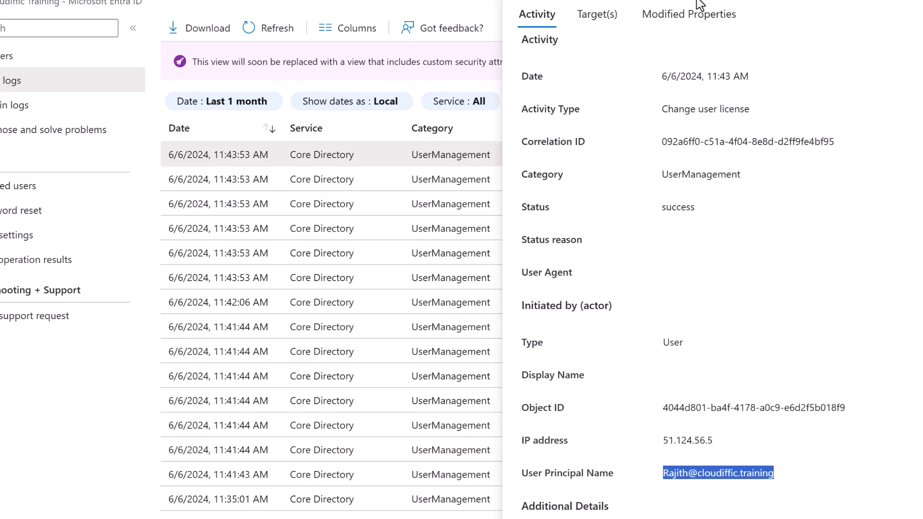
# Check the Target(s) object Id and Modified Properties, then return to the Activity tab.
pyautogui.click(598, 24)
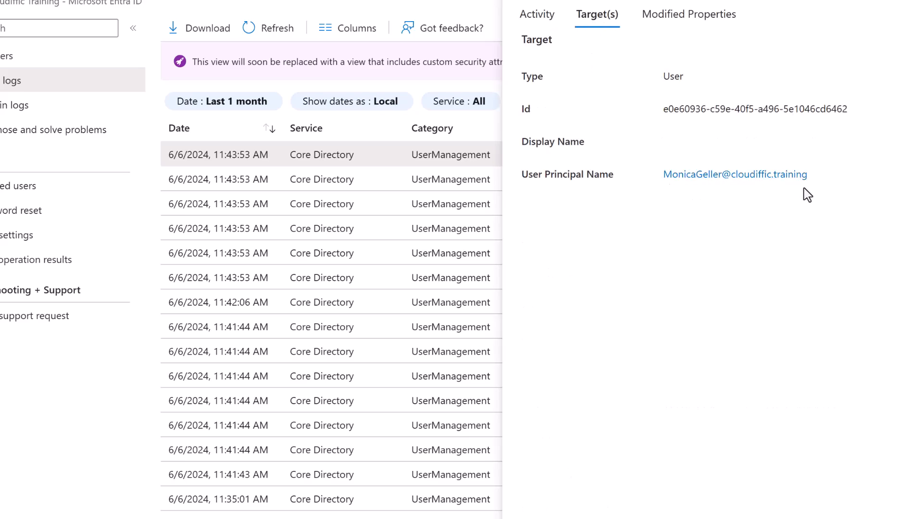
pyautogui.moveTo(663, 109); pyautogui.dragTo(825, 109)
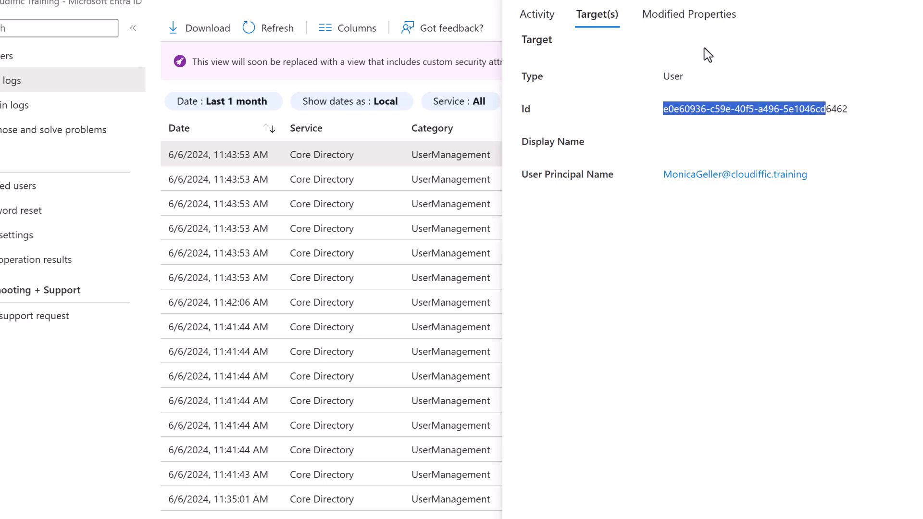
pyautogui.click(693, 27)
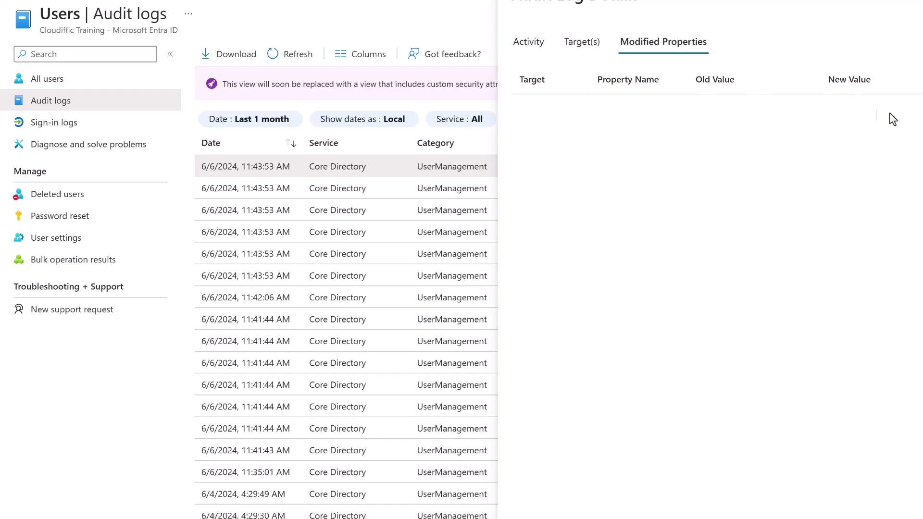
pyautogui.click(534, 42)
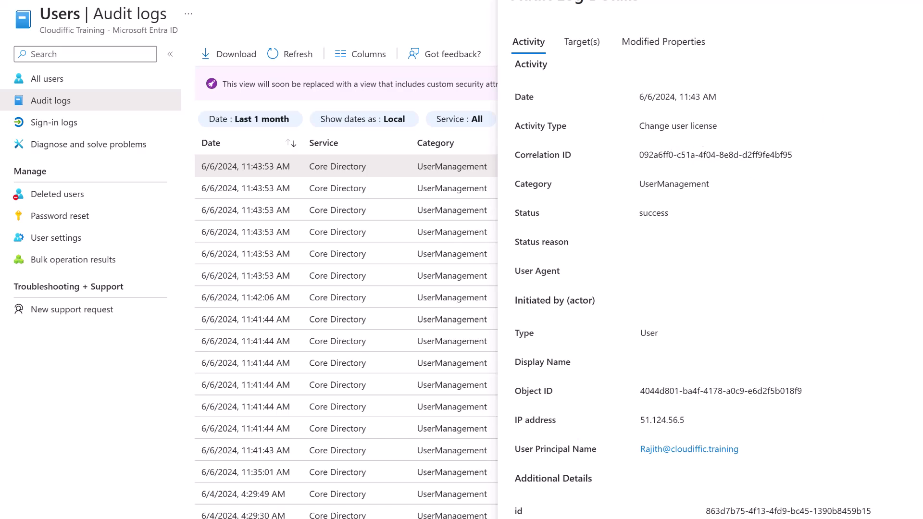
# Close the entry details and check the audit log Date range filter.
pyautogui.click(918, 1)
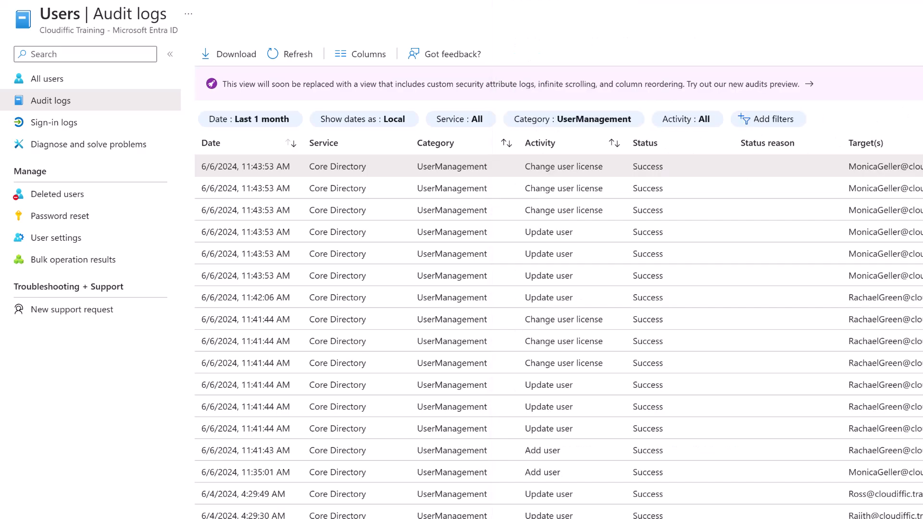
pyautogui.scroll(-10, 615, 229)
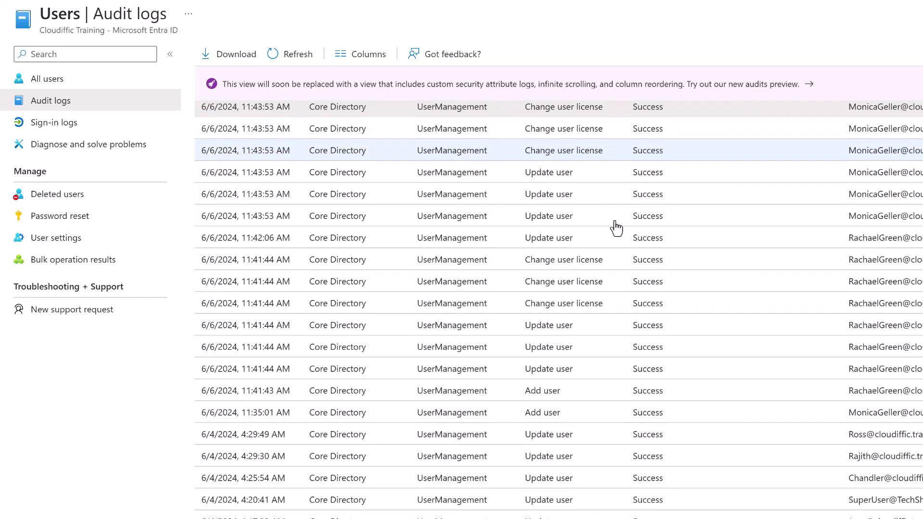
pyautogui.scroll(10, 515, 289)
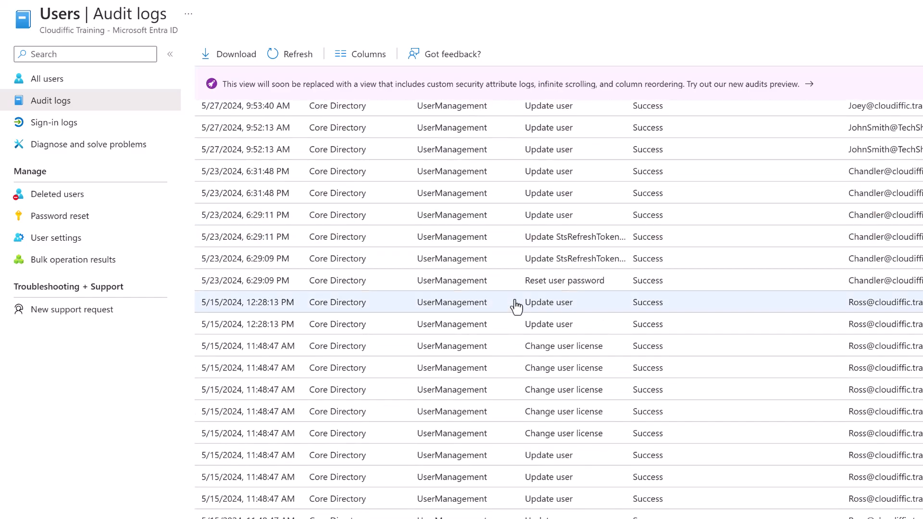
pyautogui.click(250, 121)
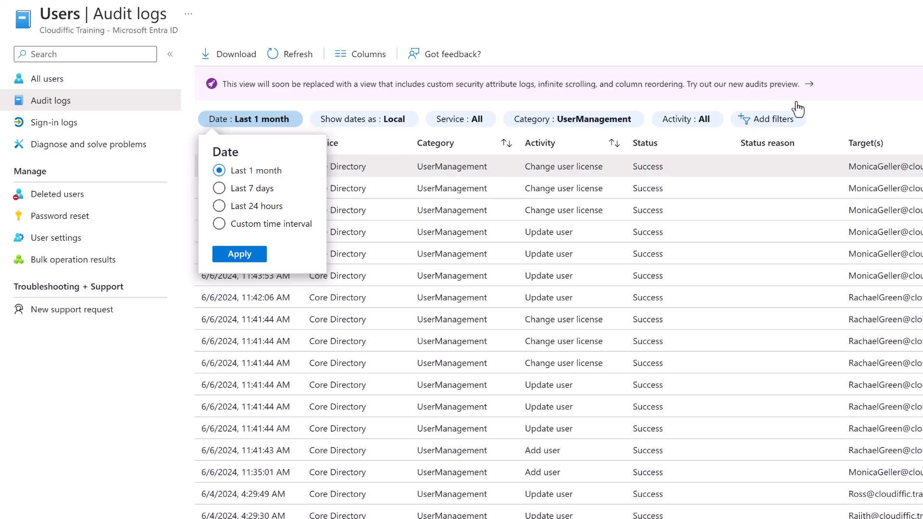
pyautogui.click(852, 104)
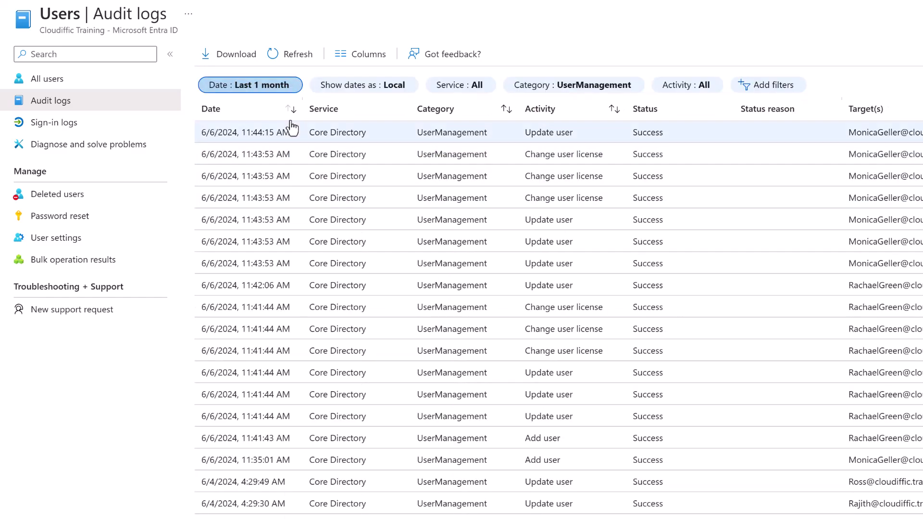
# Download the audit logs as AuditLogs_2024-06-06.csv and open the file.
pyautogui.click(225, 56)
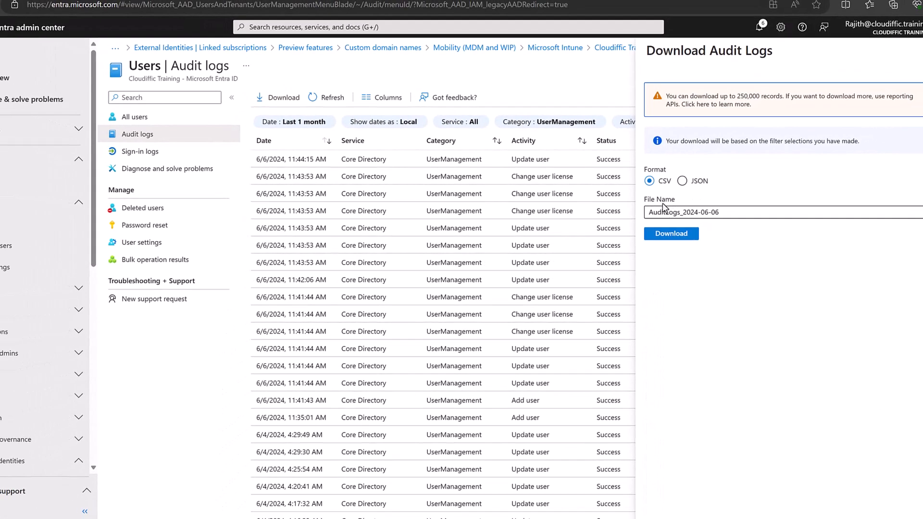
pyautogui.click(668, 236)
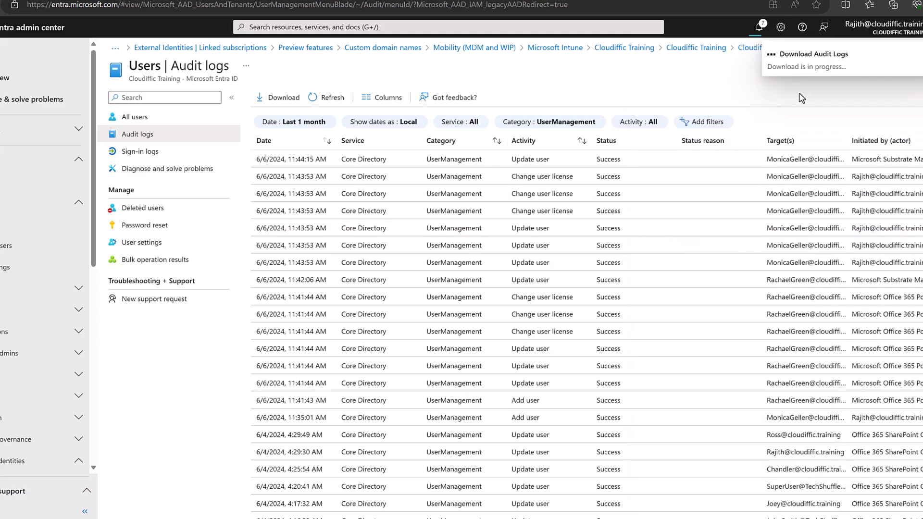
pyautogui.click(748, 53)
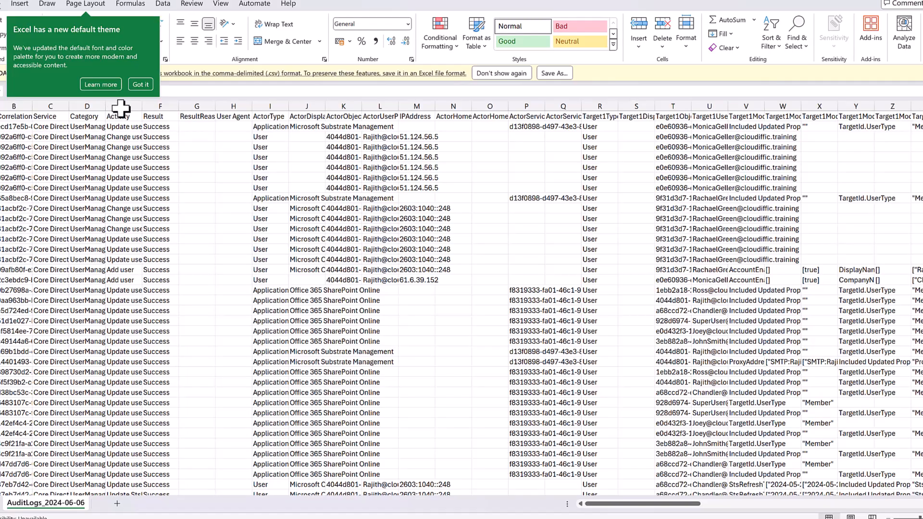
# Autofit every column of the AuditLogs_2024-06-06 sheet to its contents.
pyautogui.click(141, 84)
pyautogui.click(7, 123)
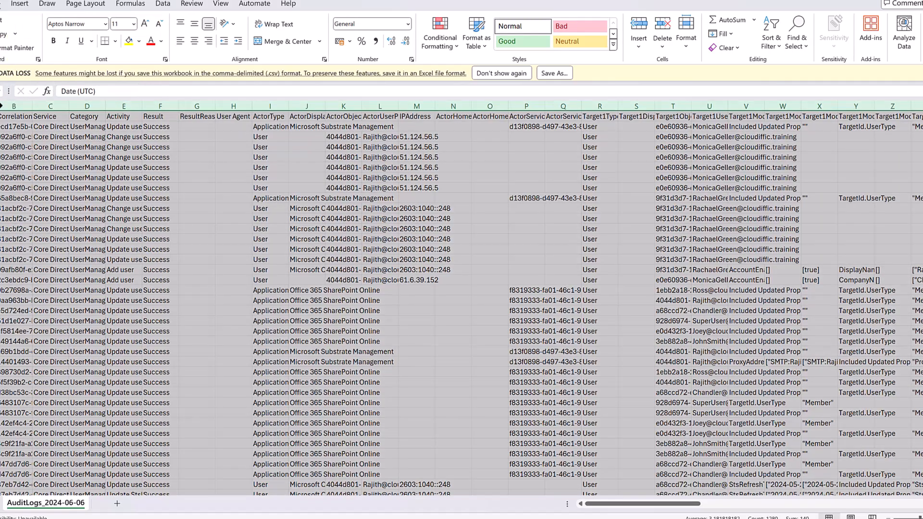
pyautogui.doubleClick(41, 120)
pyautogui.click(41, 120)
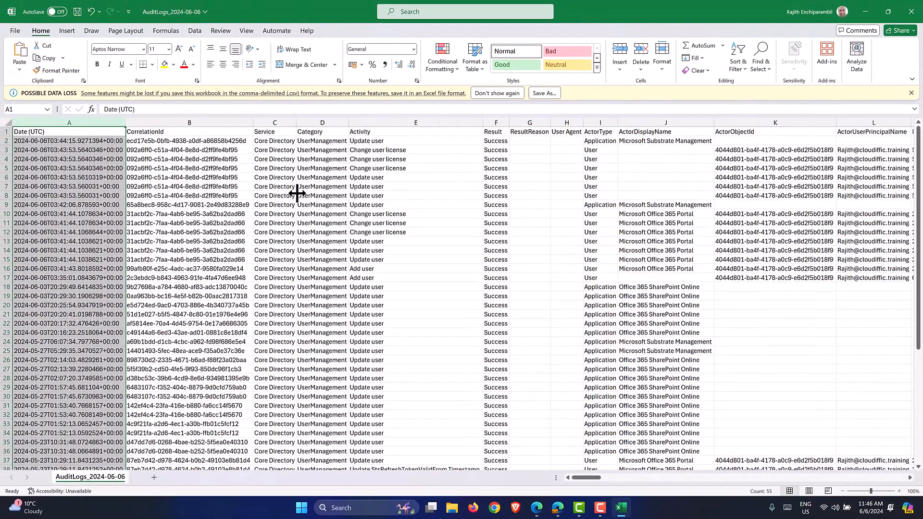
# Close the AuditLogs_2024-06-06 workbook in Excel without saving changes.
pyautogui.click(295, 194)
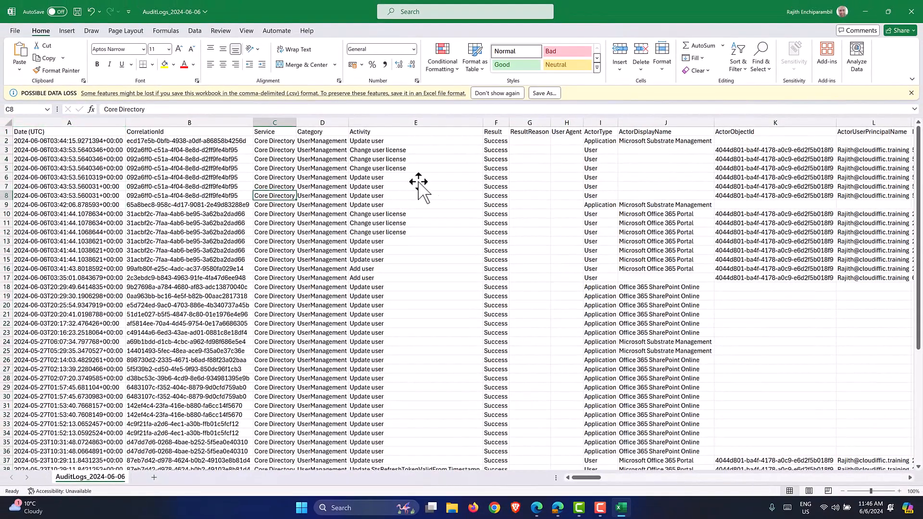
pyautogui.click(911, 16)
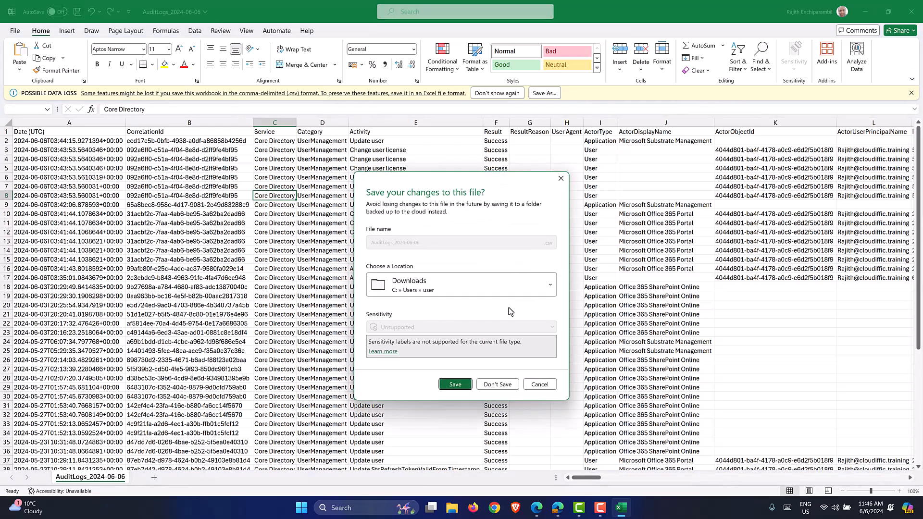
pyautogui.click(501, 383)
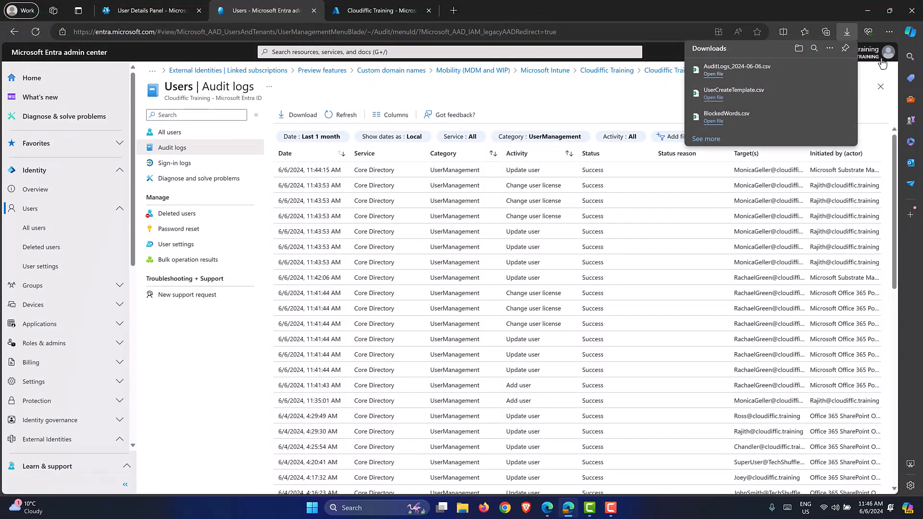
# Bring up the Users Sign-in logs for the last 7 days and scroll the interactive sign-ins.
pyautogui.click(847, 31)
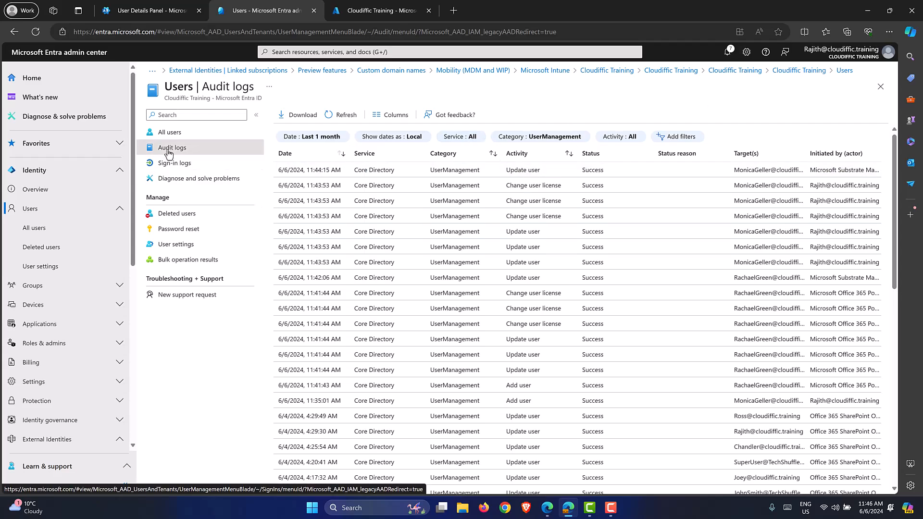
pyautogui.click(176, 166)
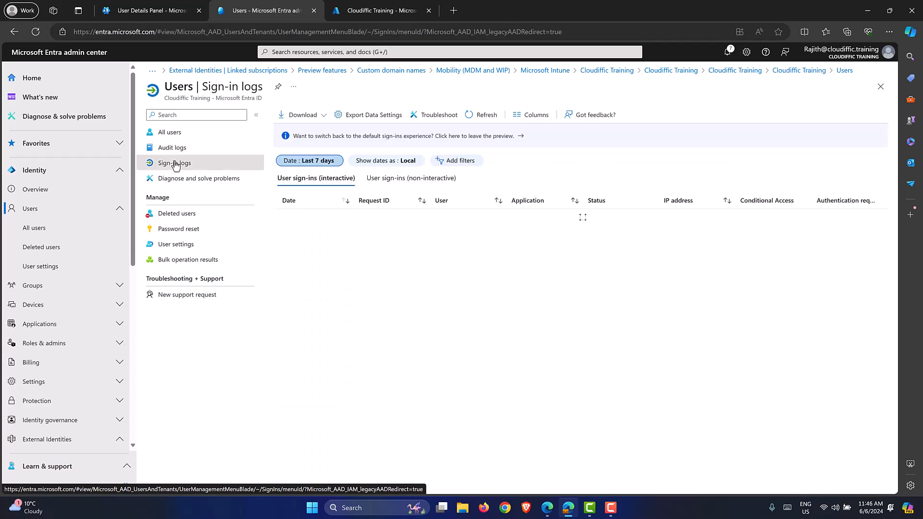
pyautogui.click(316, 161)
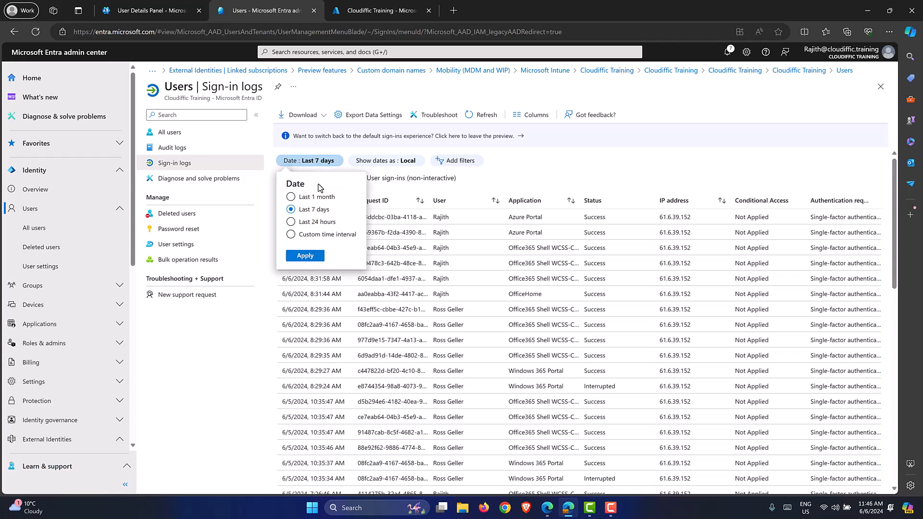
pyautogui.click(523, 185)
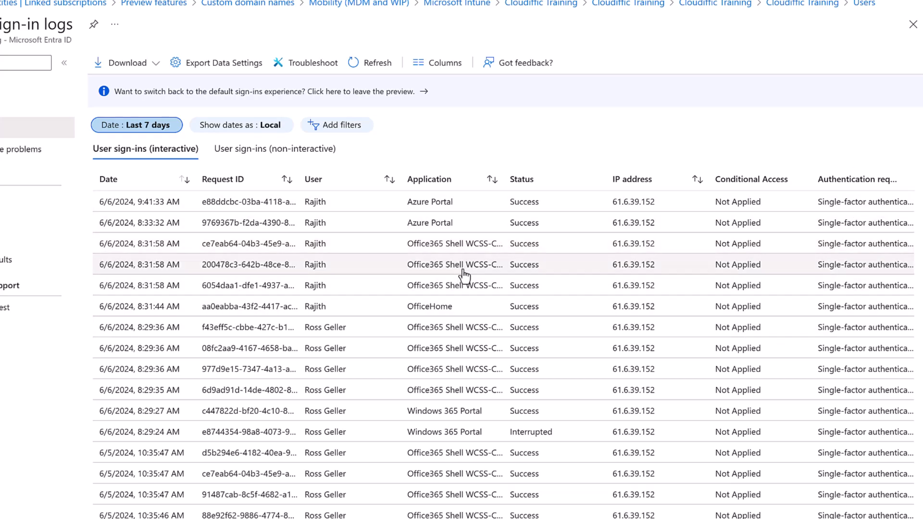
pyautogui.scroll(-8, 463, 274)
pyautogui.scroll(-4, 463, 274)
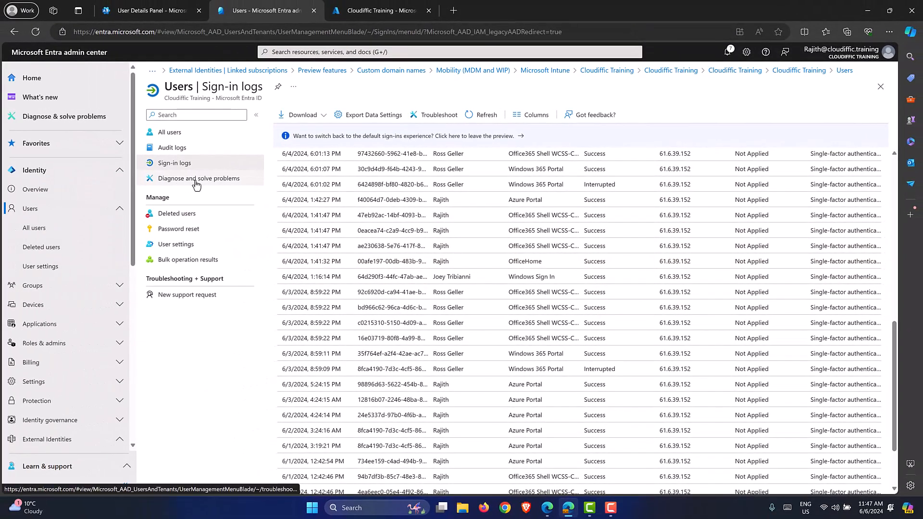
# Glance over the Diagnose and solve problems troubleshooters, then show the empty Deleted users list.
pyautogui.click(196, 180)
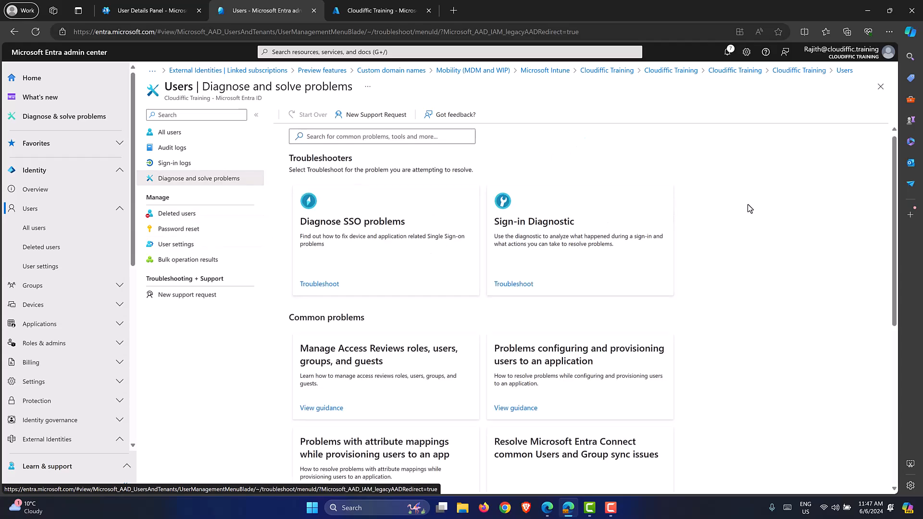
pyautogui.scroll(-6, 749, 208)
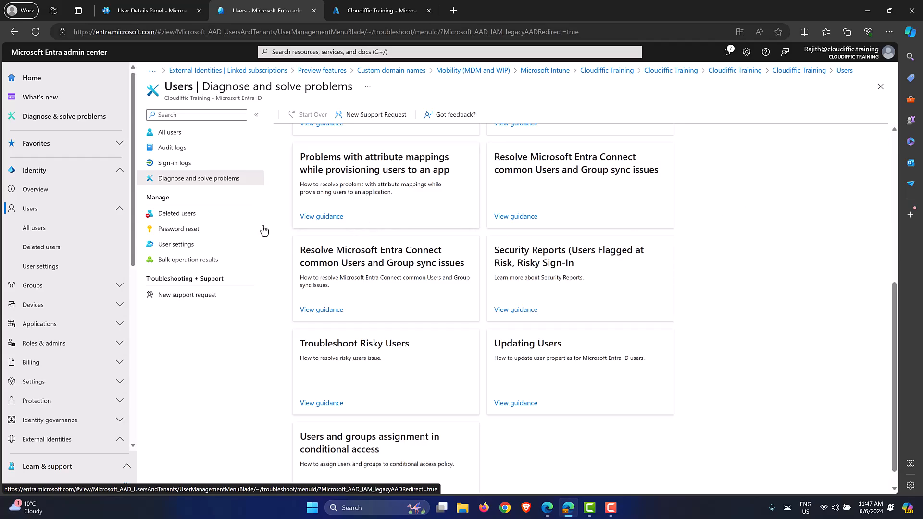
pyautogui.click(196, 218)
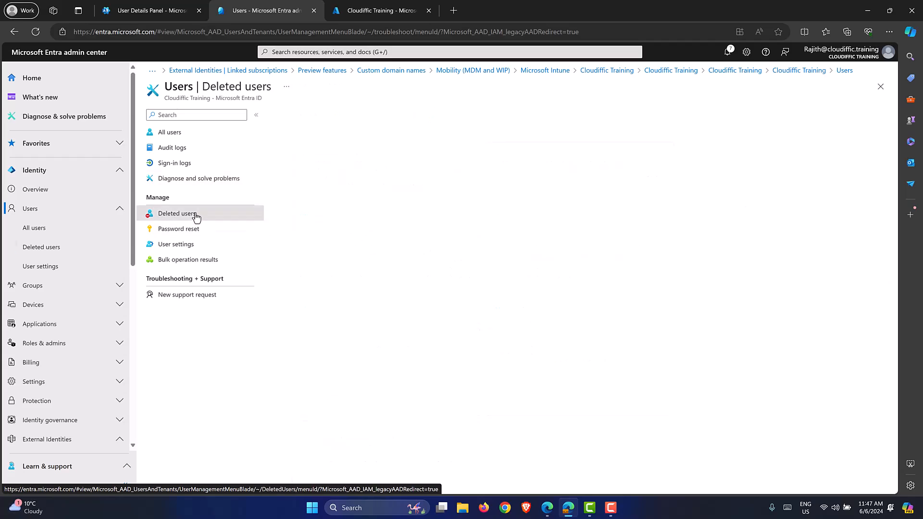
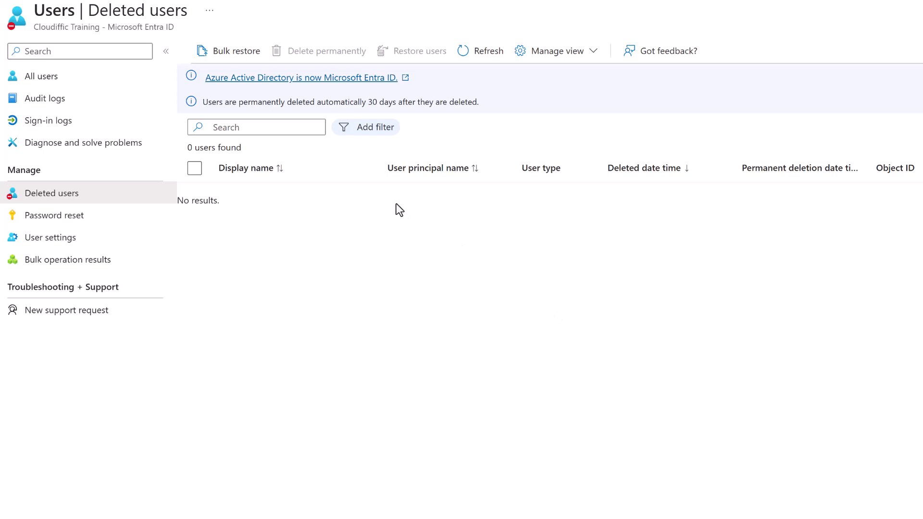
# Show the All users list with its 8 directory users.
pyautogui.click(107, 83)
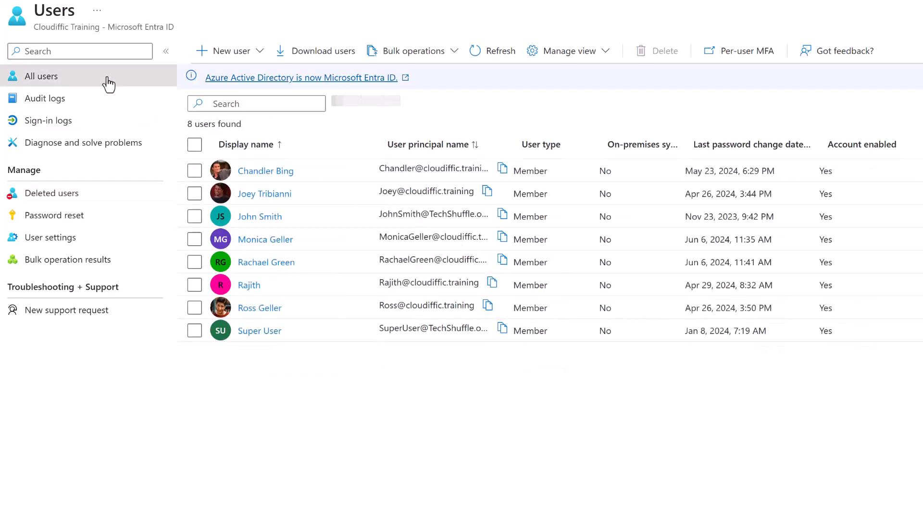
# Delete the selected user account and refresh the list to show 7 users.
pyautogui.click(195, 240)
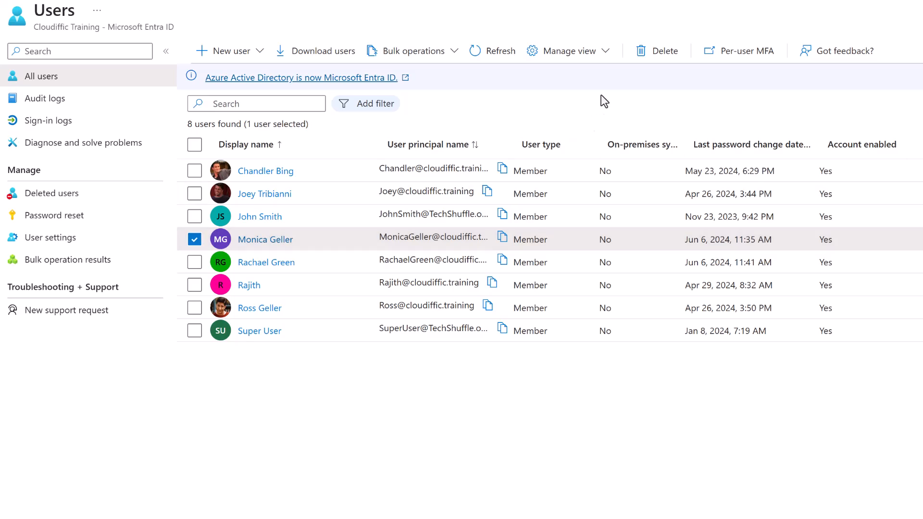
pyautogui.click(636, 56)
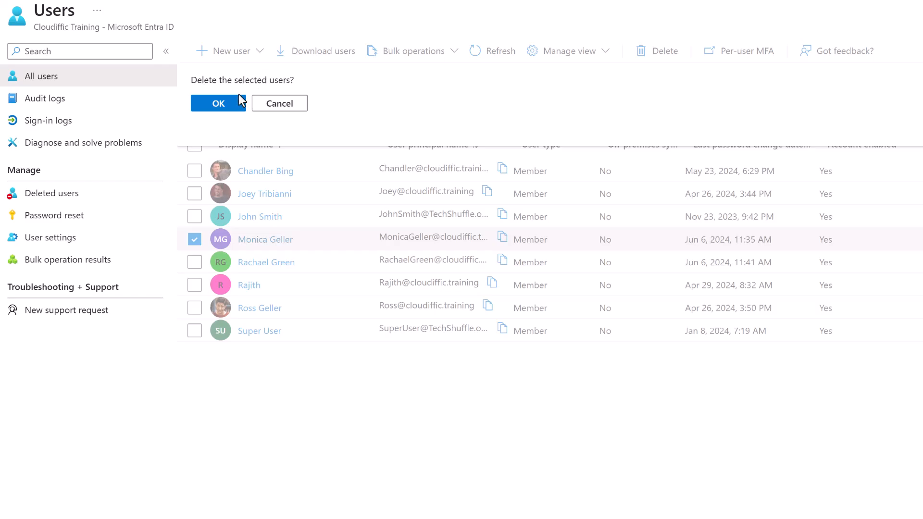
pyautogui.click(214, 105)
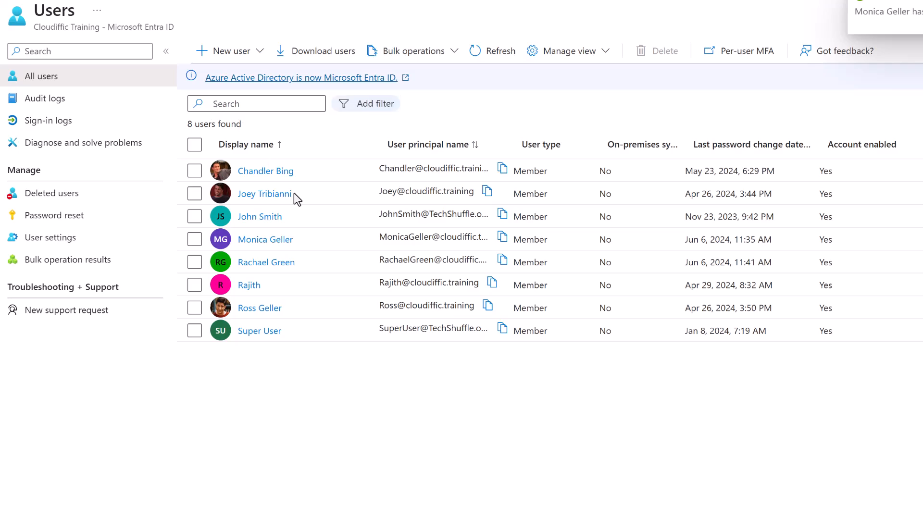
pyautogui.click(482, 55)
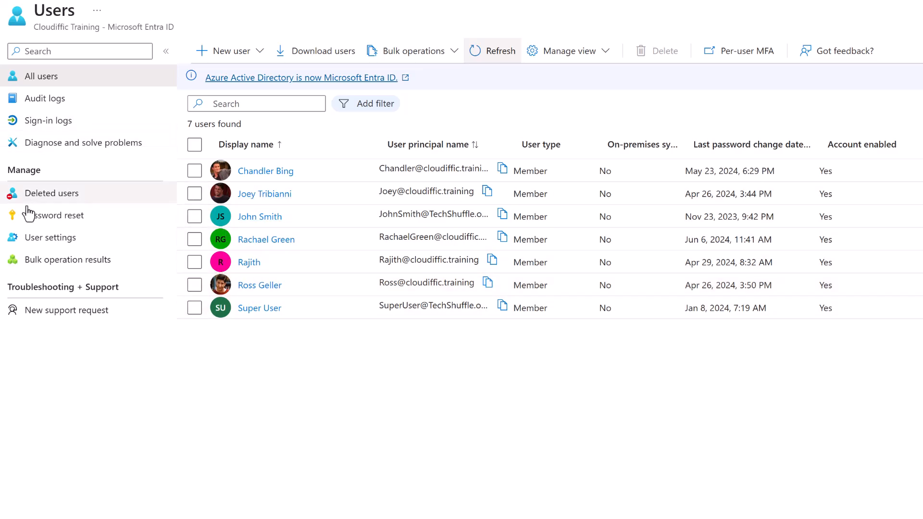
# Restore the deleted user so All users lists 8 again, then go to Password reset.
pyautogui.click(70, 201)
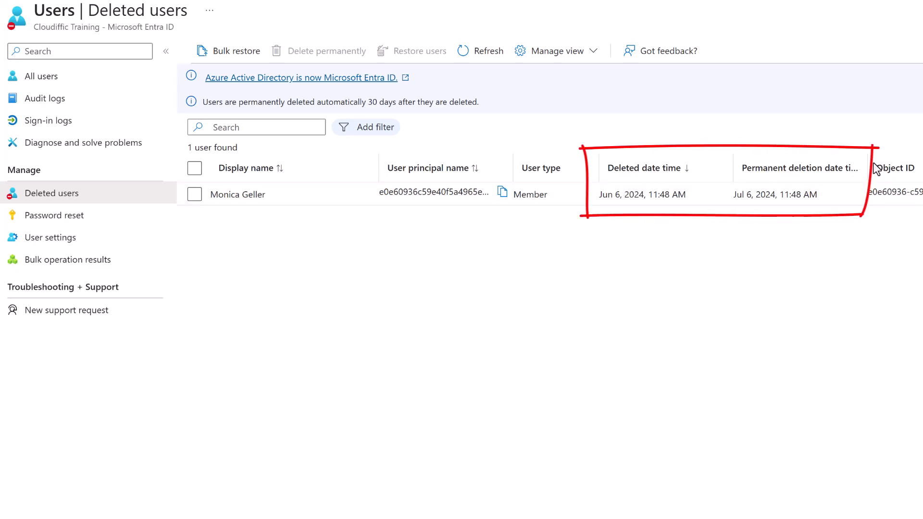
pyautogui.moveTo(869, 165); pyautogui.dragTo(909, 161)
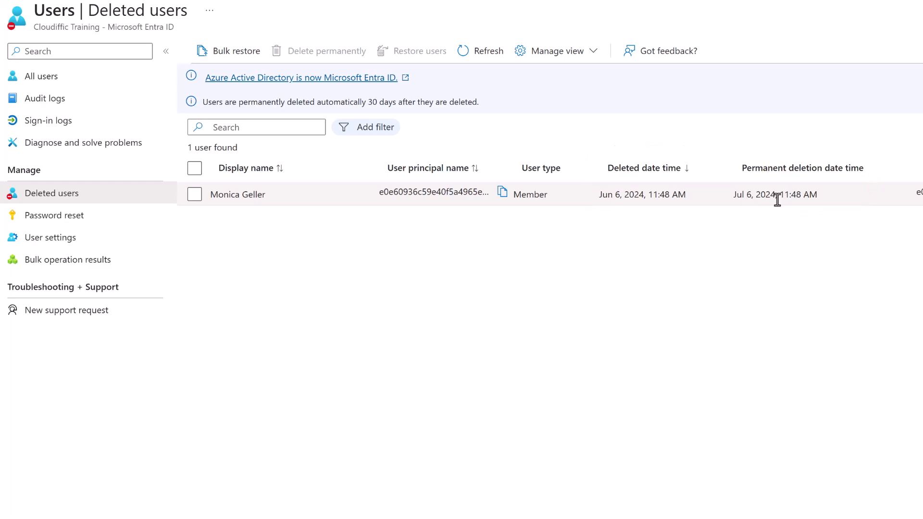
pyautogui.click(194, 196)
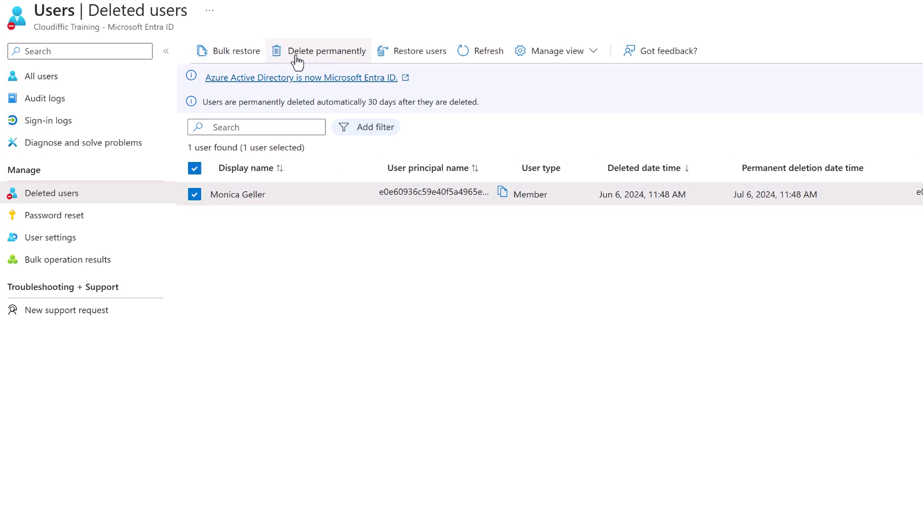
pyautogui.click(428, 54)
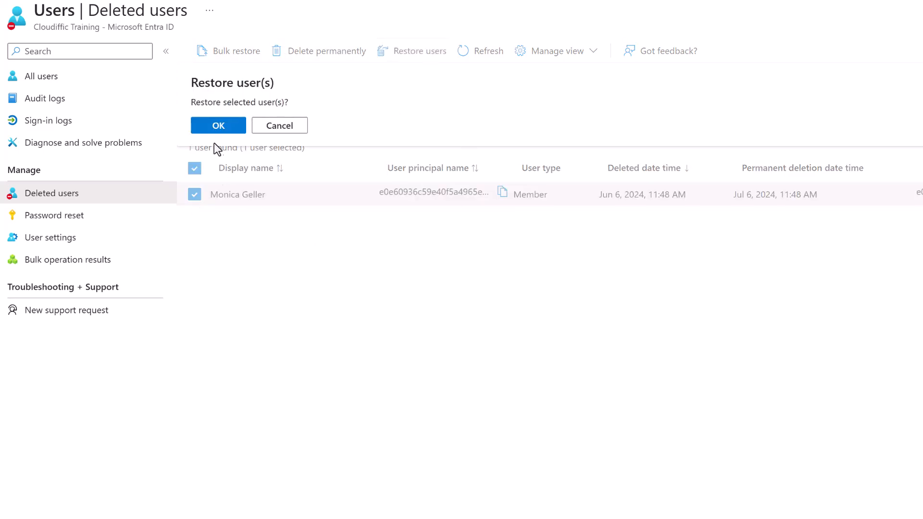
pyautogui.click(212, 127)
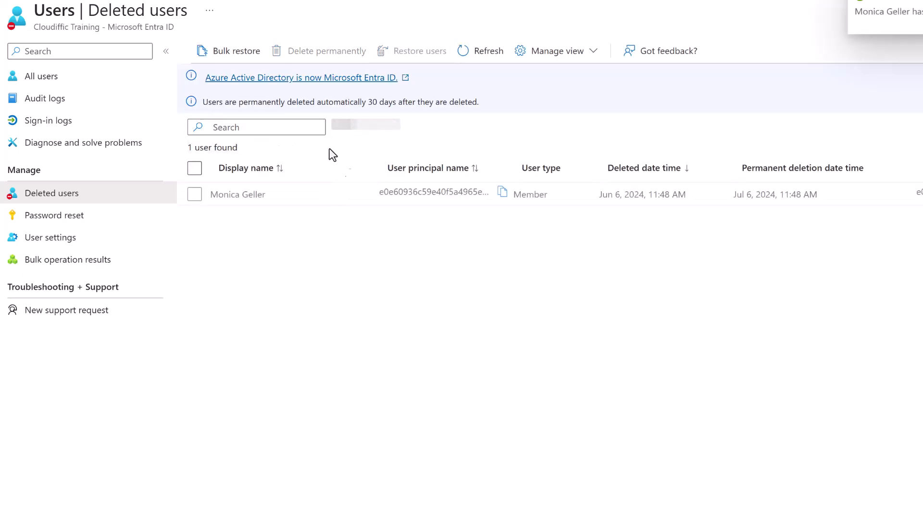
pyautogui.click(95, 81)
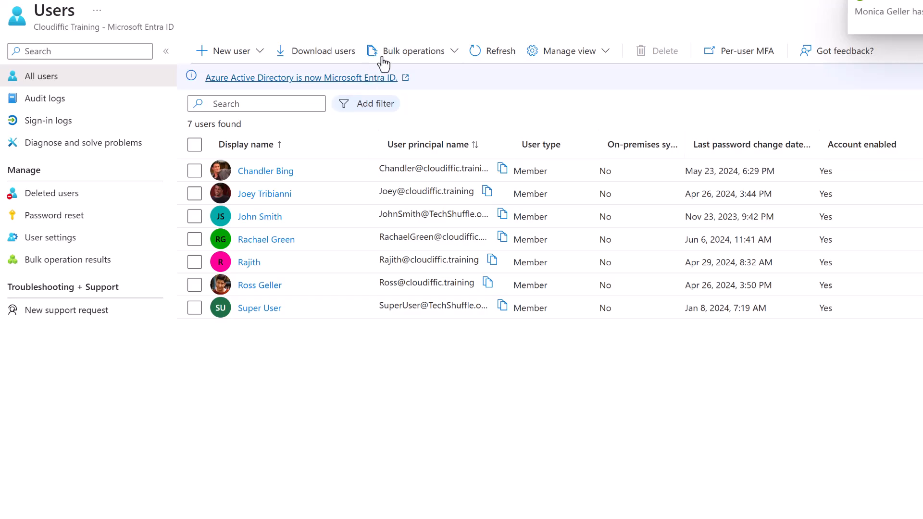
pyautogui.click(521, 54)
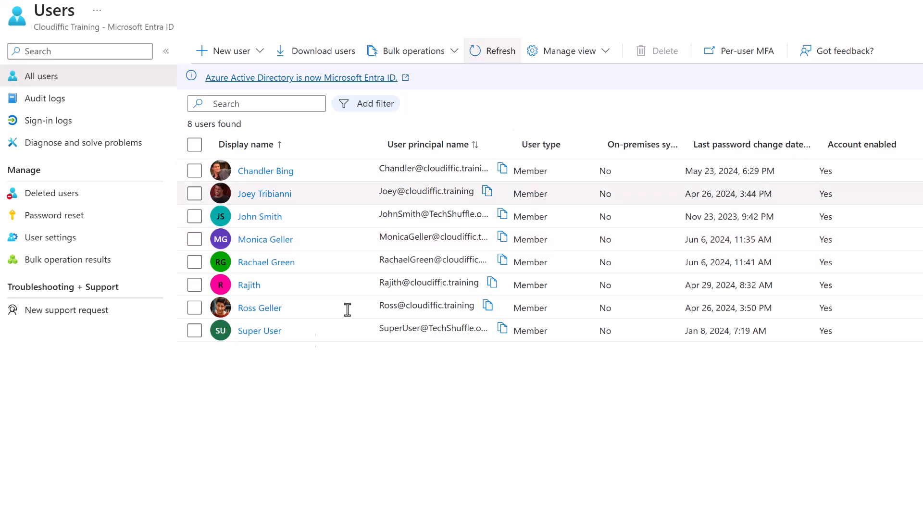
pyautogui.click(76, 217)
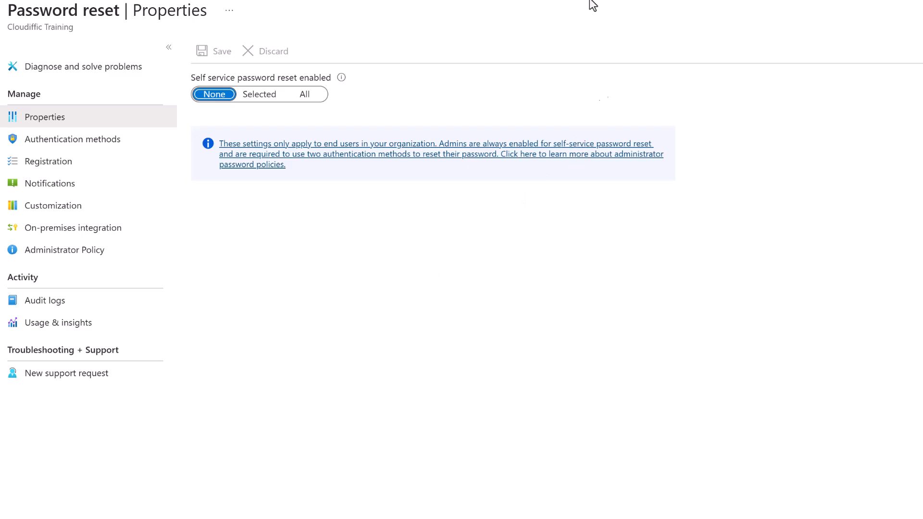
# Toggle self-service password reset between Selected and All without saving.
pyautogui.click(255, 98)
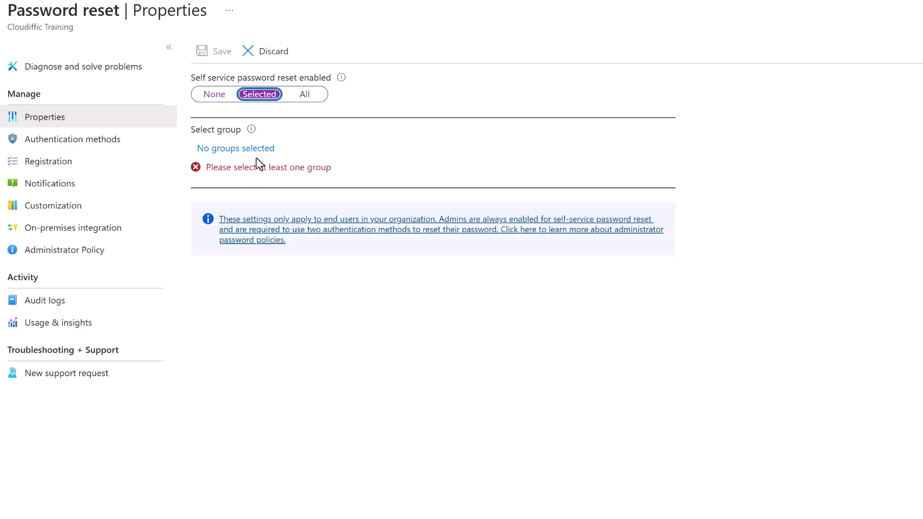
pyautogui.click(316, 98)
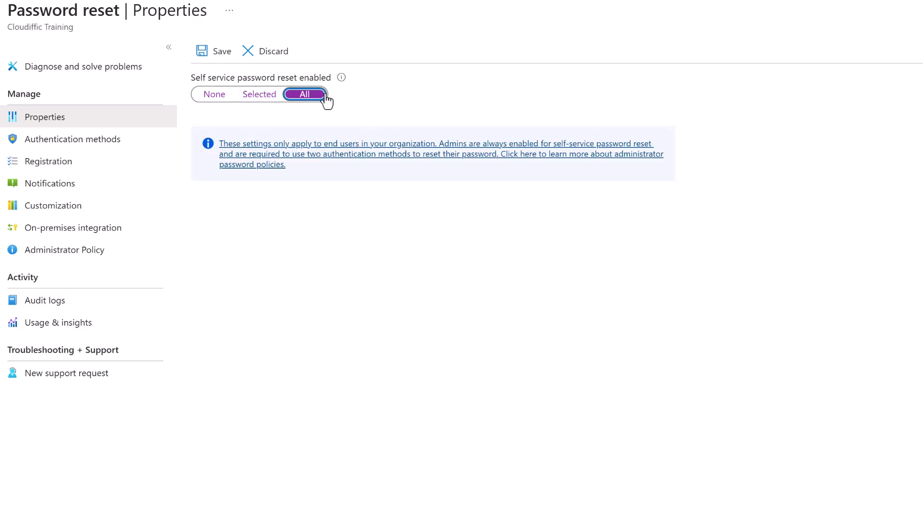
pyautogui.click(262, 94)
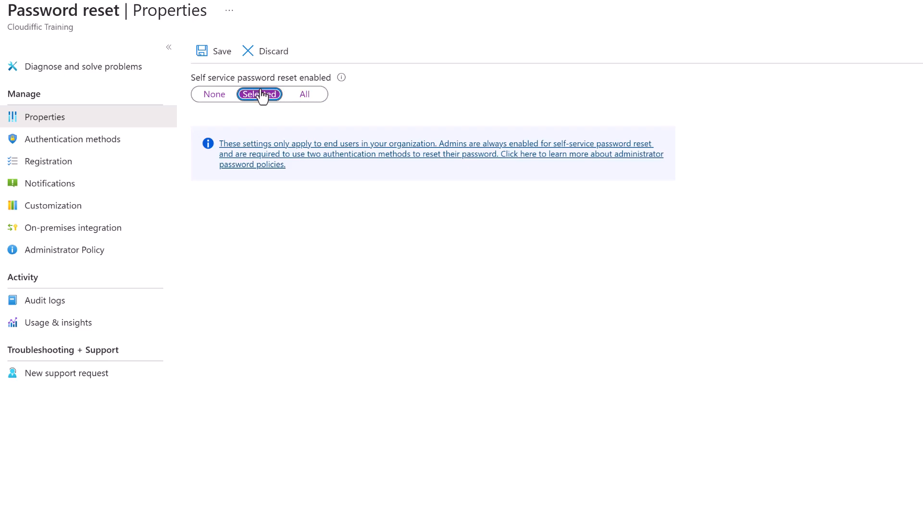
pyautogui.click(304, 95)
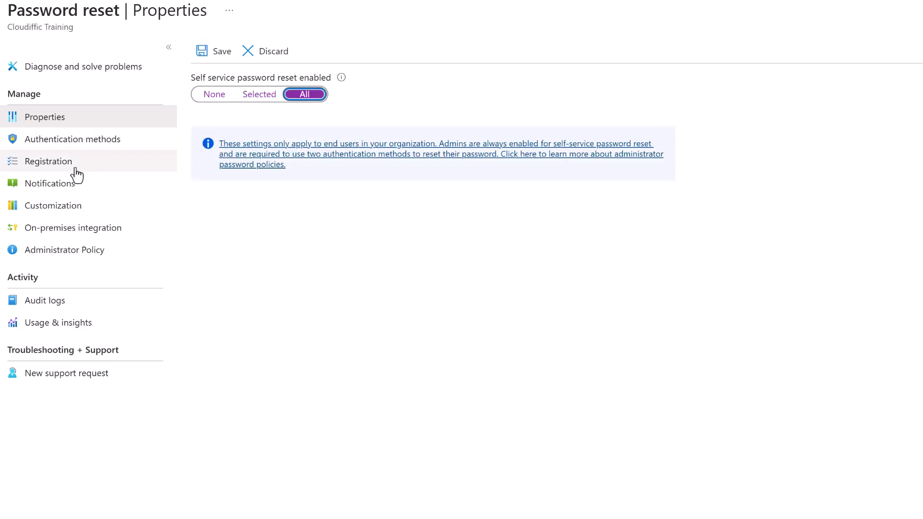
# Discard unsaved changes on Notifications and toggle notify users on password reset No, then Yes.
pyautogui.click(88, 182)
pyautogui.click(511, 10)
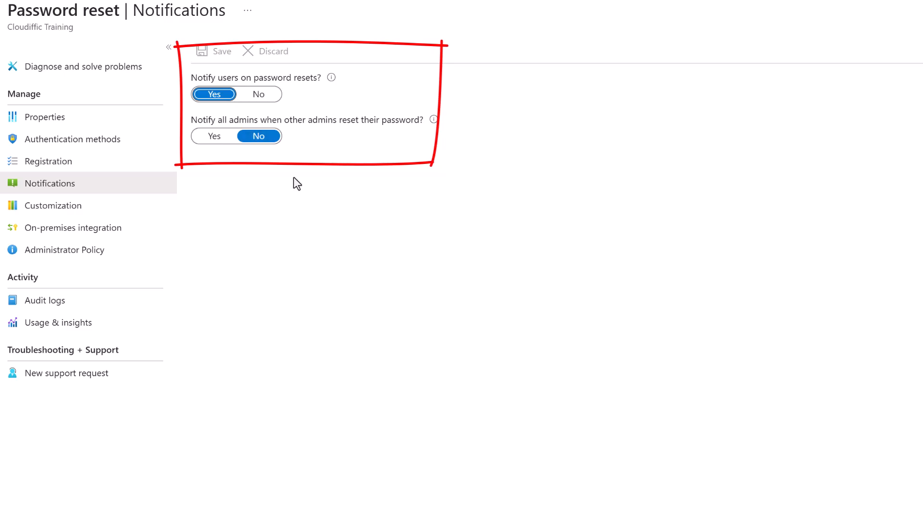
pyautogui.click(250, 96)
pyautogui.click(215, 98)
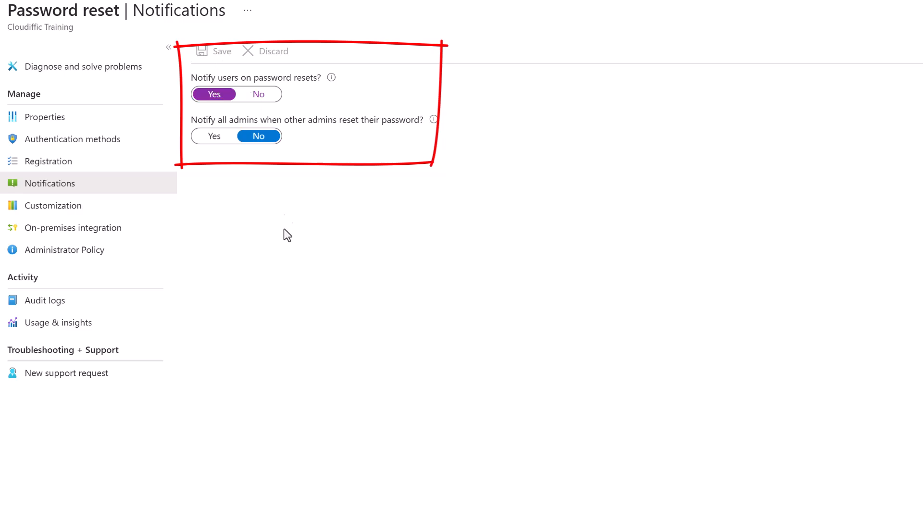
pyautogui.click(39, 164)
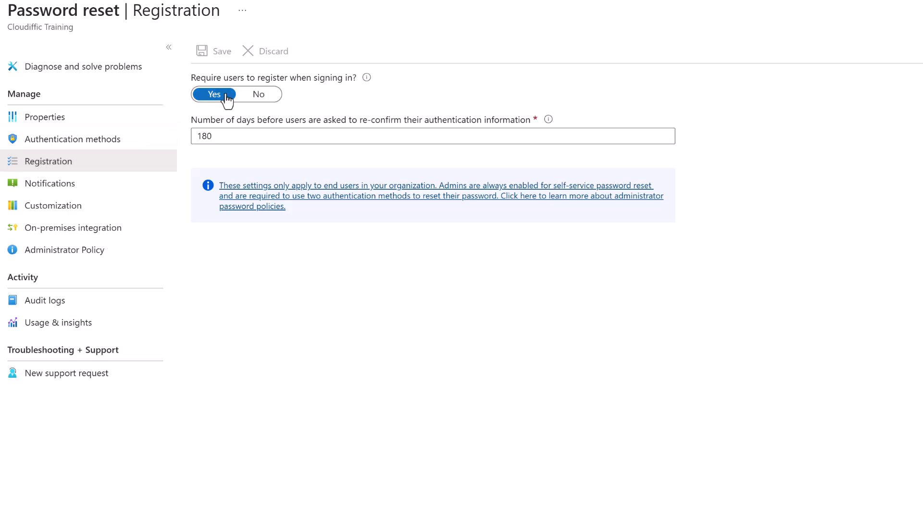
# Keep the re-confirmation period at 180 days after briefly entering 365.
pyautogui.doubleClick(291, 135)
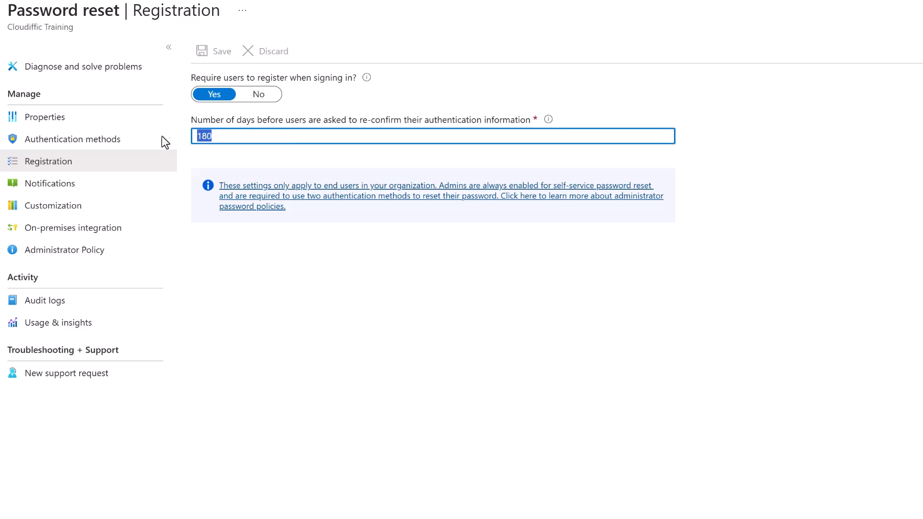
pyautogui.write('365')
pyautogui.press('BackSpace')
pyautogui.press('BackSpace')
pyautogui.press('BackSpace')
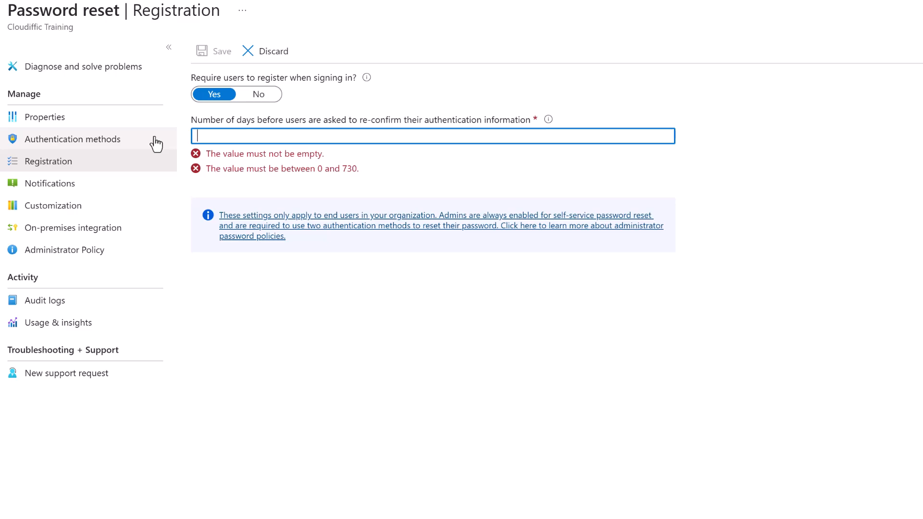
pyautogui.write('180')
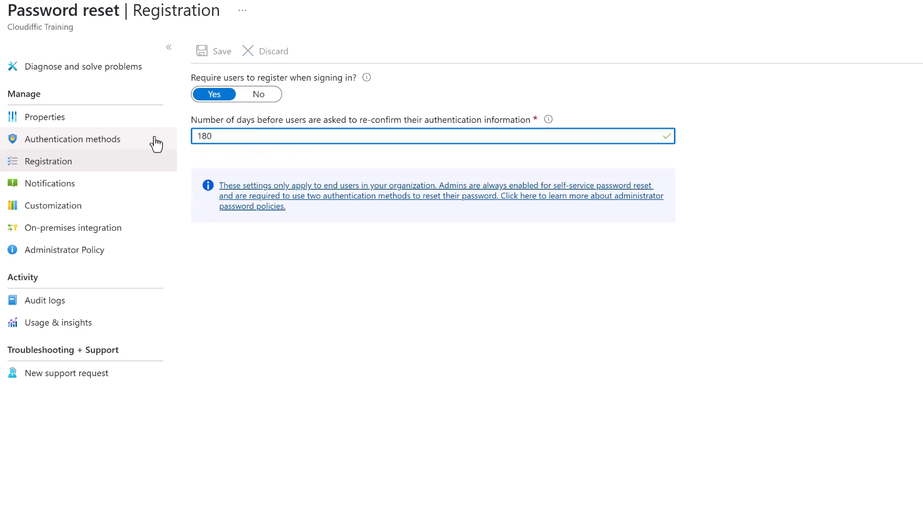
pyautogui.click(90, 145)
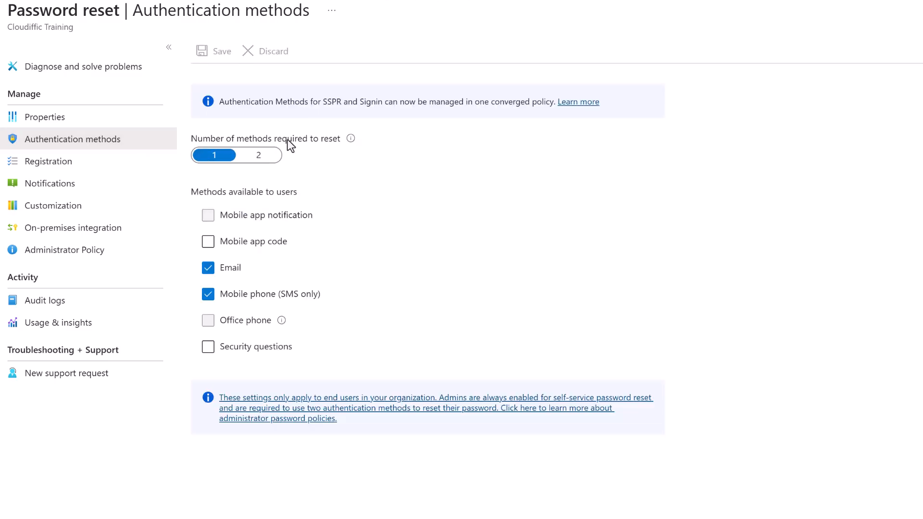
# Set Self service password reset enabled to All and save it.
pyautogui.click(120, 124)
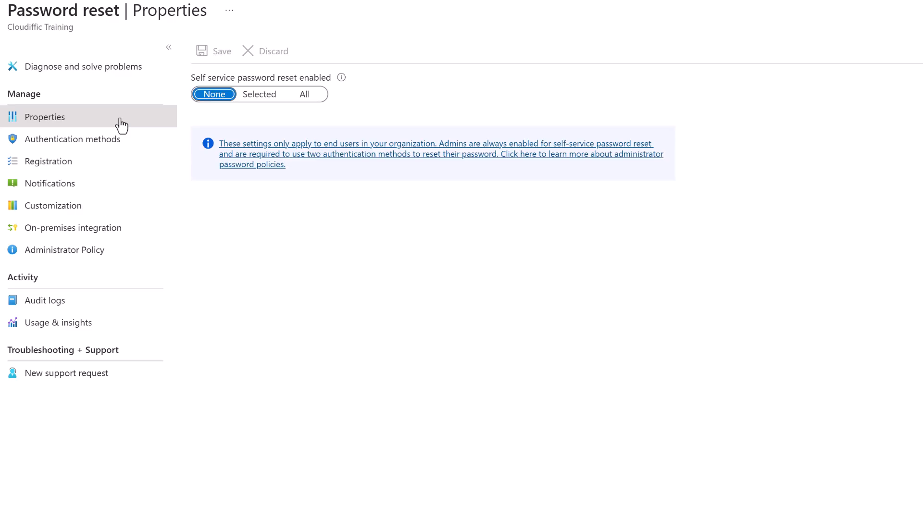
pyautogui.click(303, 102)
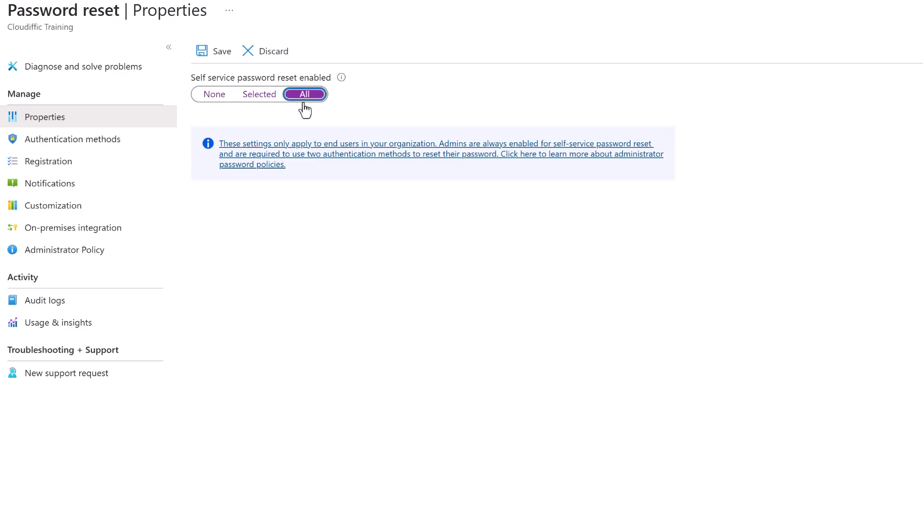
pyautogui.click(215, 56)
pyautogui.click(100, 143)
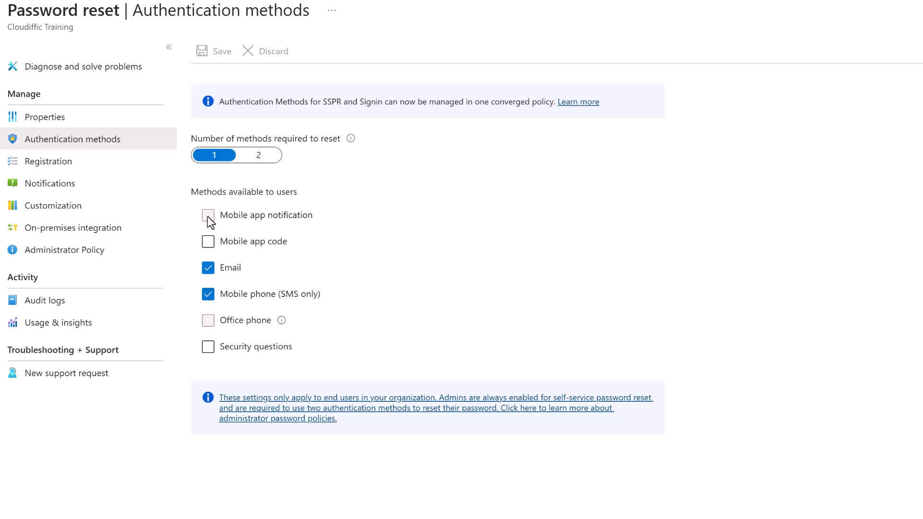
# Uncheck SMS, allow Security questions with 5 needed to register, and start choosing questions.
pyautogui.click(209, 295)
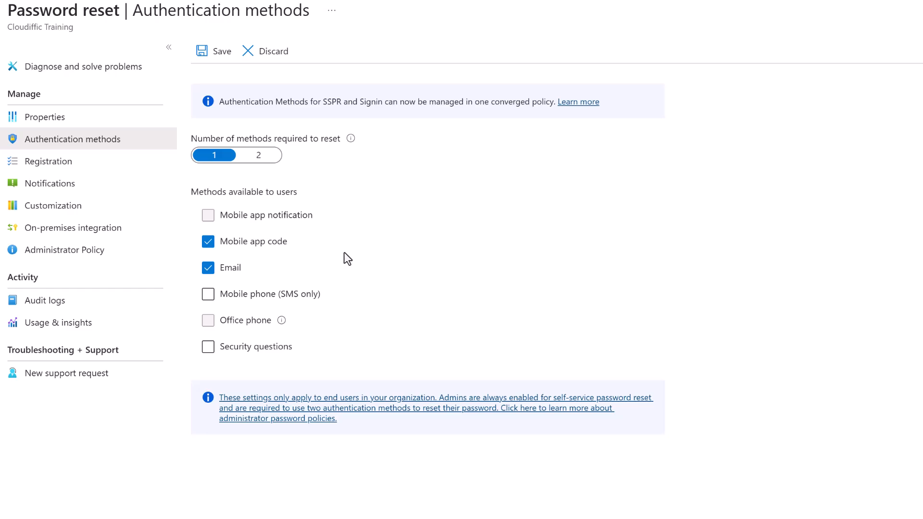
pyautogui.click(208, 348)
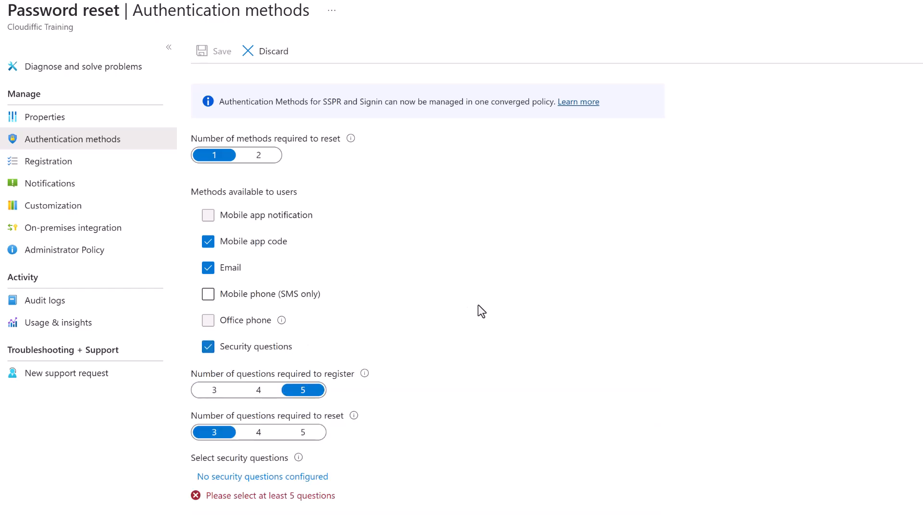
pyautogui.scroll(-1, 477, 307)
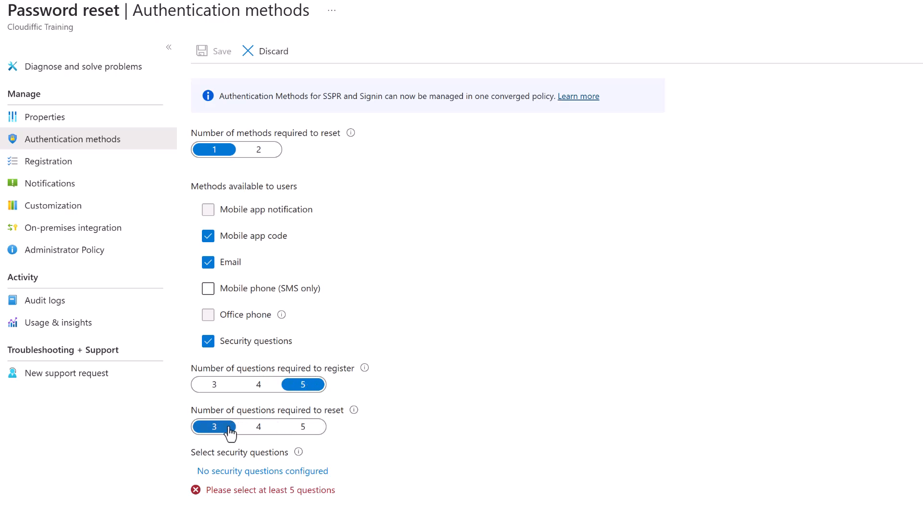
pyautogui.click(214, 385)
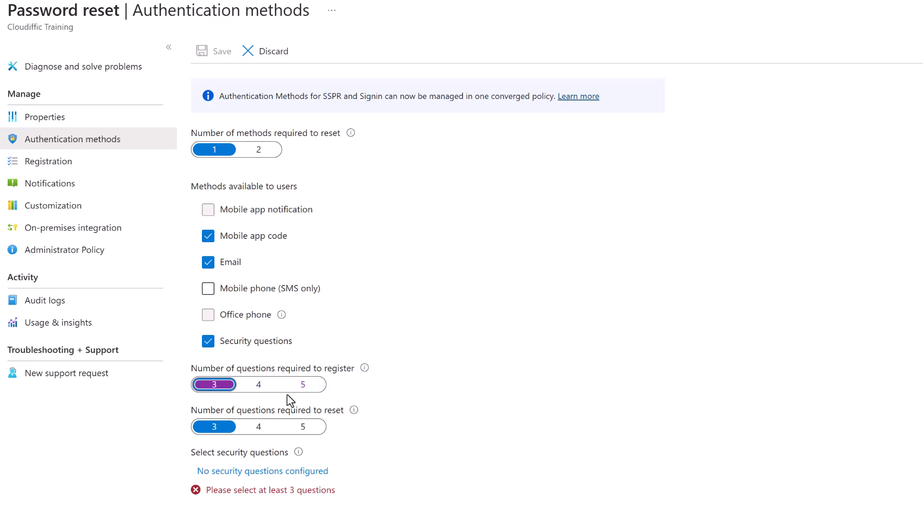
pyautogui.click(303, 384)
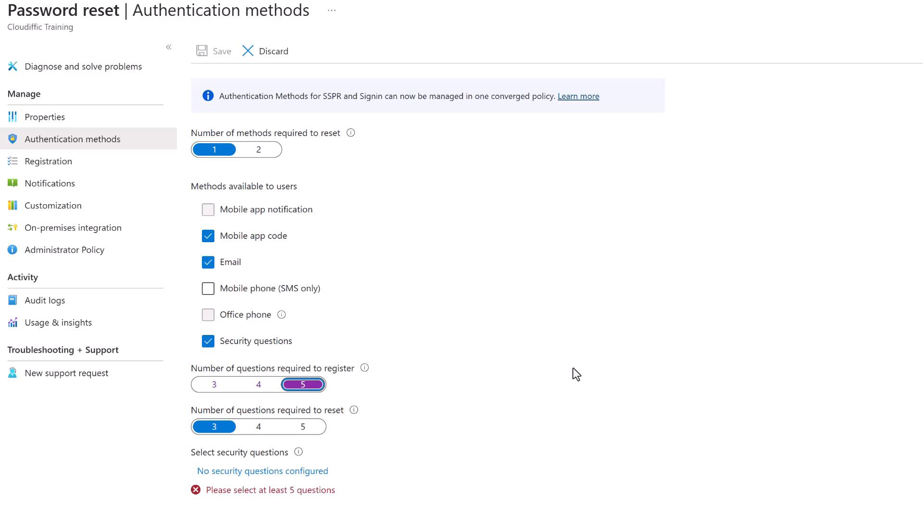
pyautogui.click(255, 472)
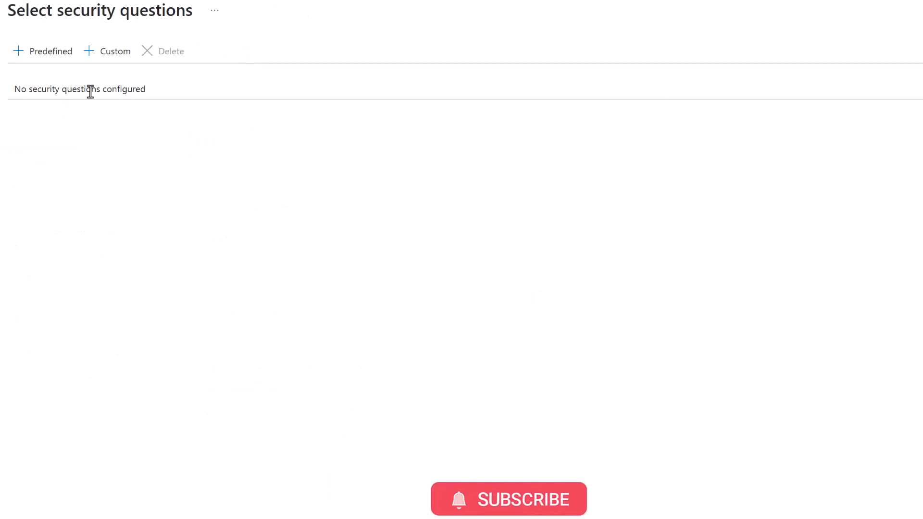
# Pick five predefined questions: parents' meeting city, first job city, favorite food, sixth-grade school, childhood hero.
pyautogui.click(54, 54)
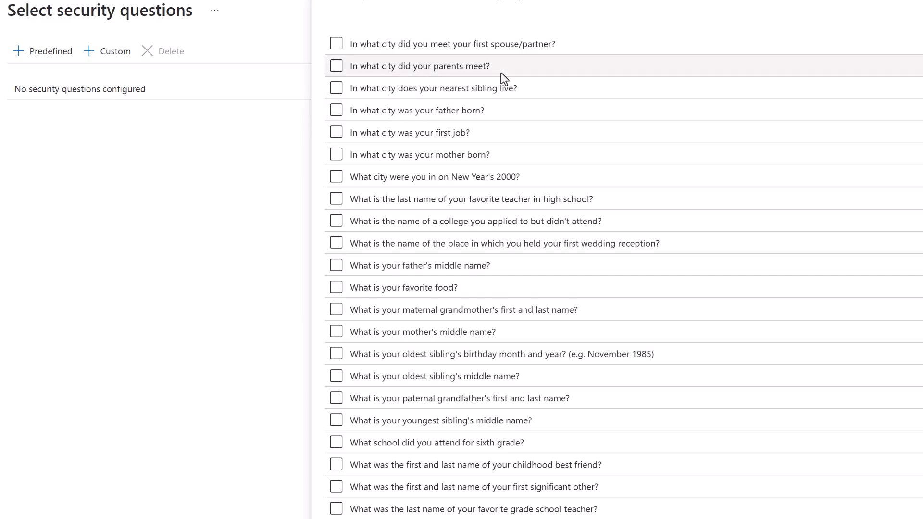
pyautogui.click(336, 66)
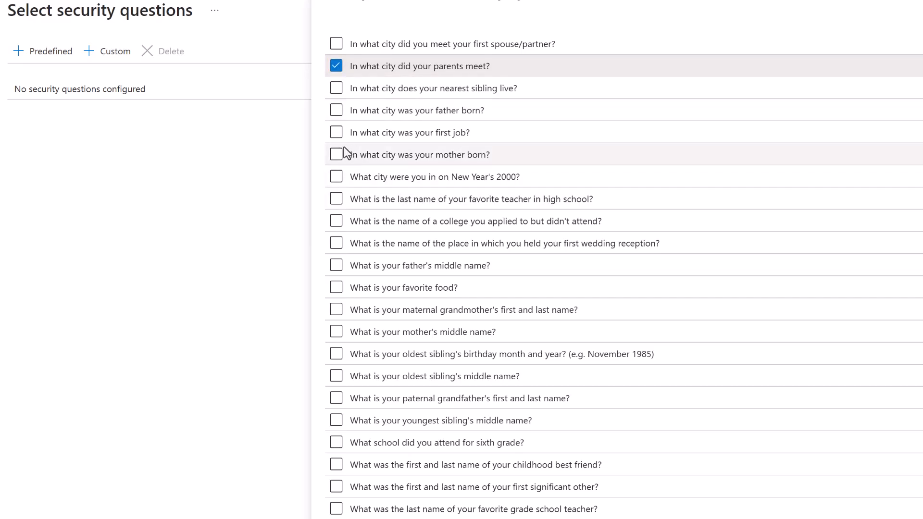
pyautogui.click(335, 133)
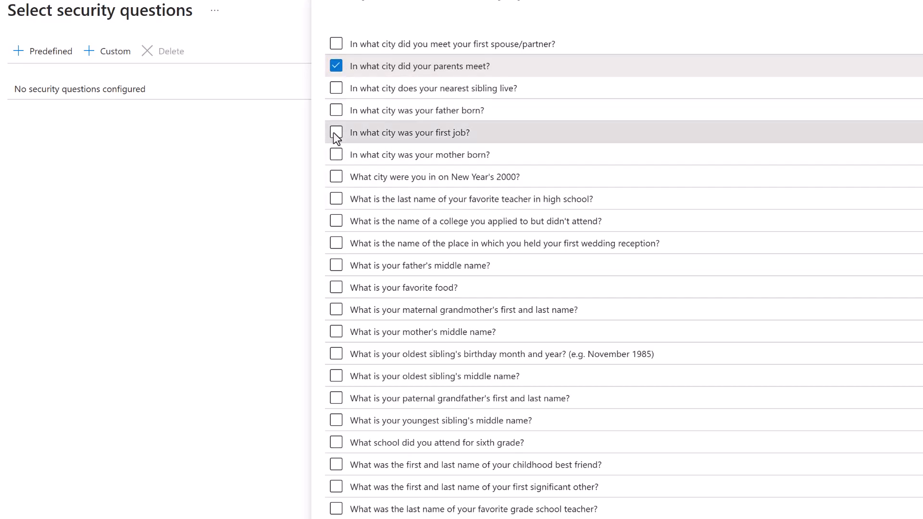
pyautogui.click(337, 287)
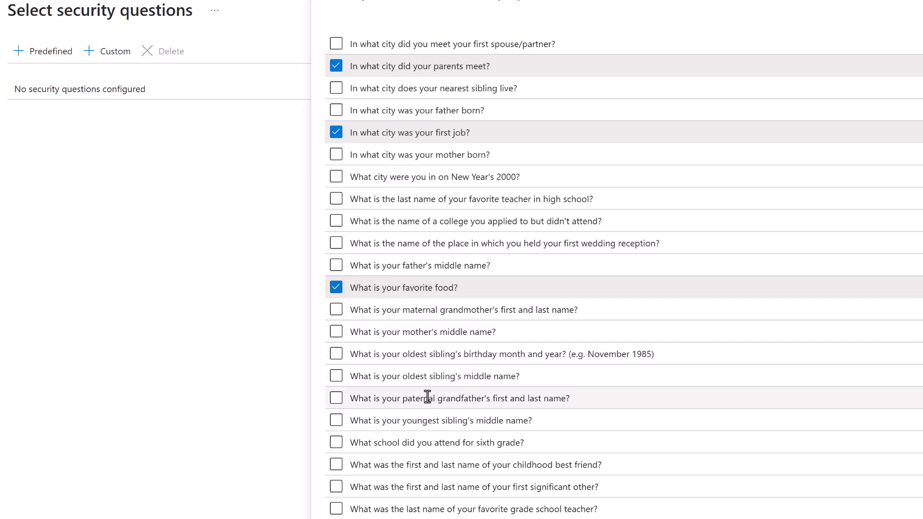
pyautogui.click(336, 421)
pyautogui.click(335, 421)
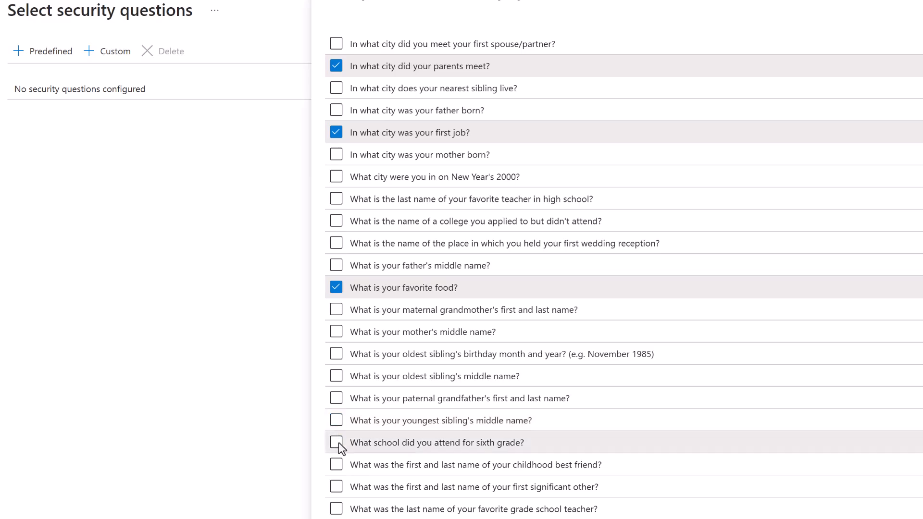
pyautogui.click(337, 442)
pyautogui.scroll(-5, 446, 305)
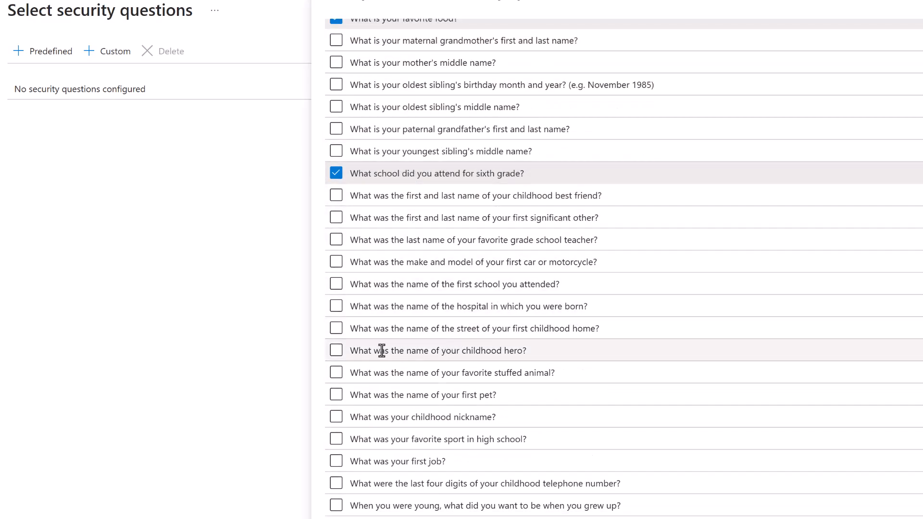
pyautogui.click(336, 355)
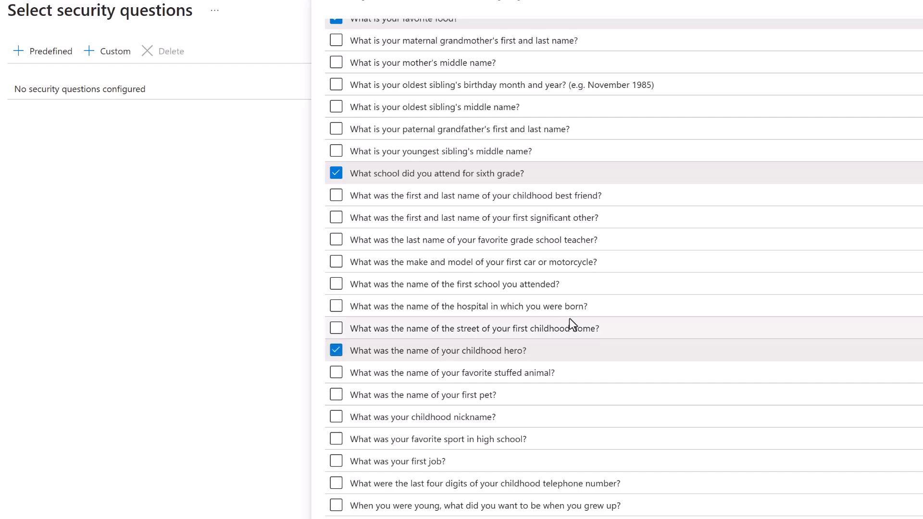
pyautogui.scroll(5, 569, 319)
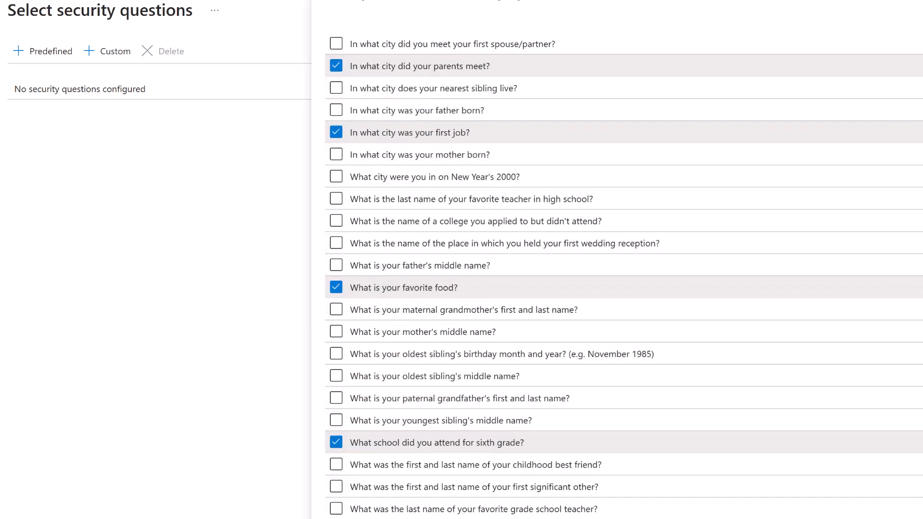
pyautogui.click(356, 518)
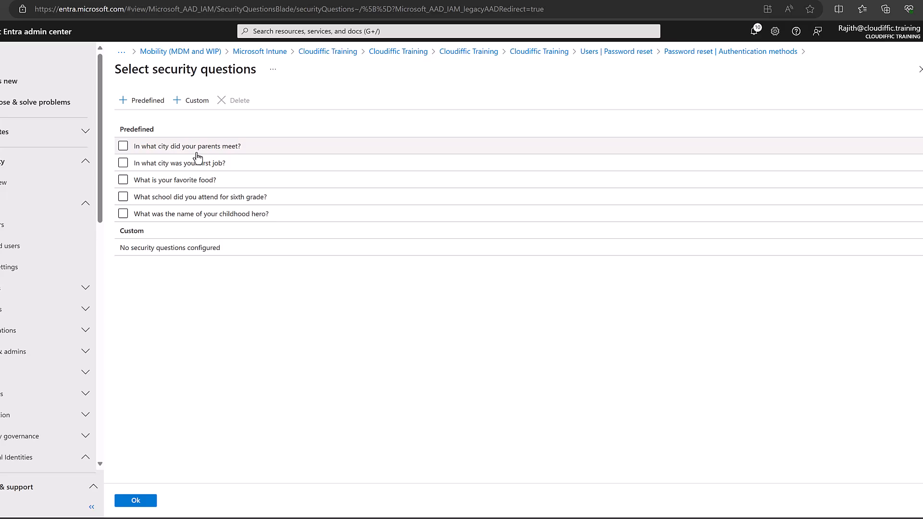
# Confirm the five security questions and save the authentication methods.
pyautogui.click(131, 500)
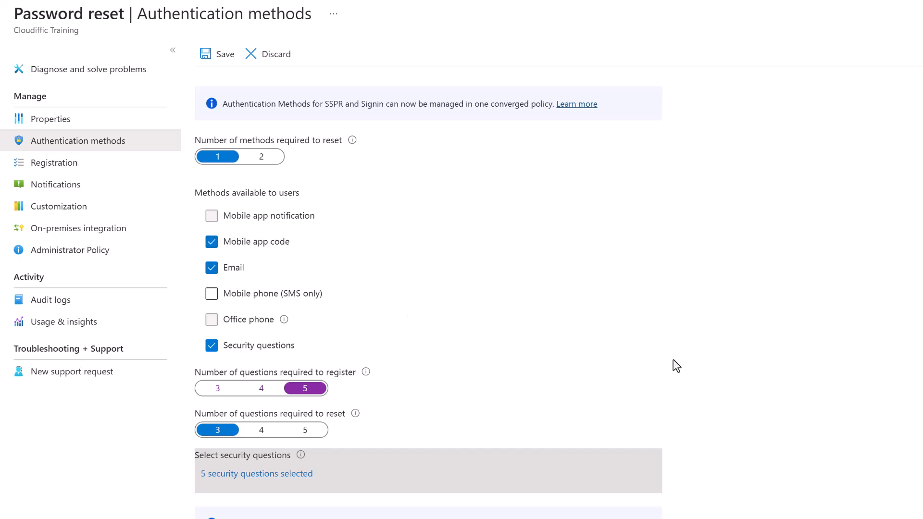
pyautogui.click(225, 55)
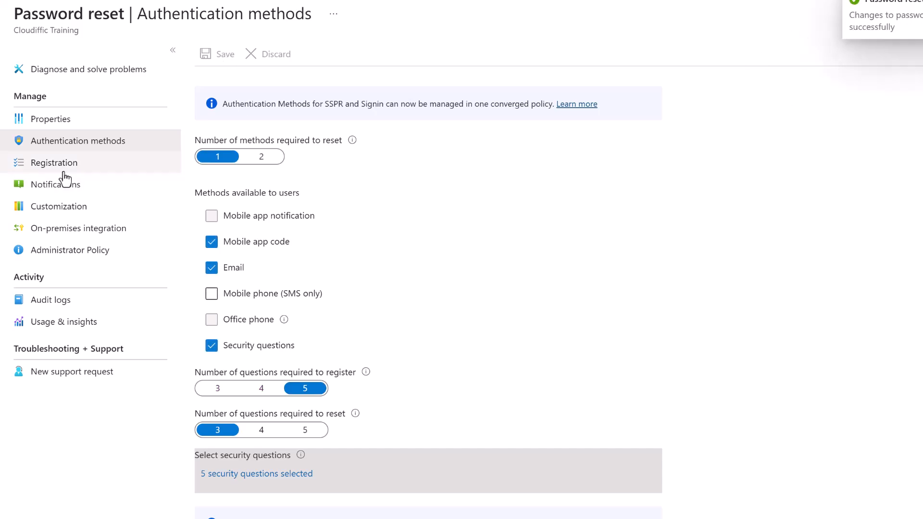
# Review the Registration, Notifications and Customization password reset pages.
pyautogui.click(96, 168)
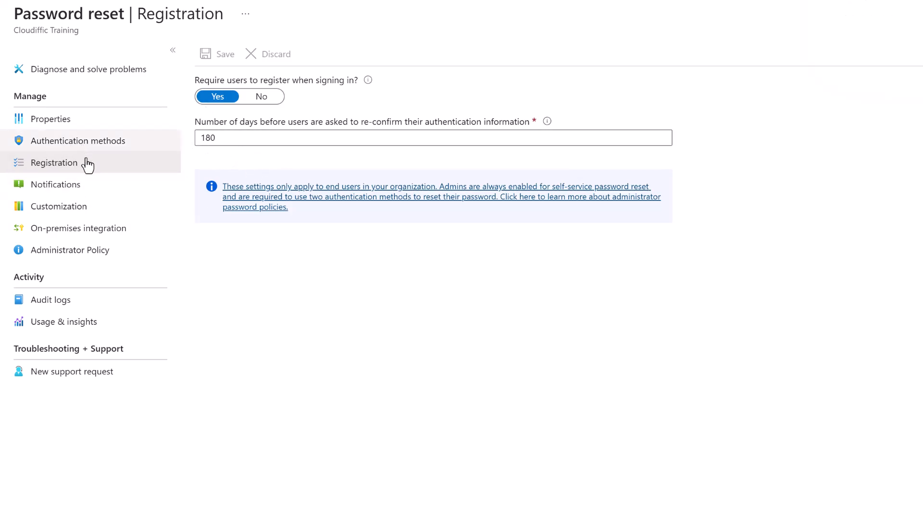
pyautogui.click(63, 186)
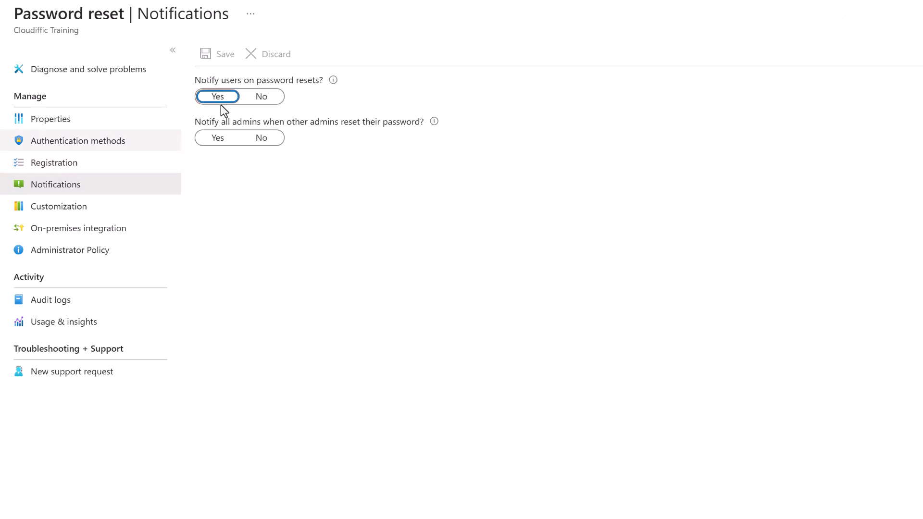
pyautogui.click(71, 213)
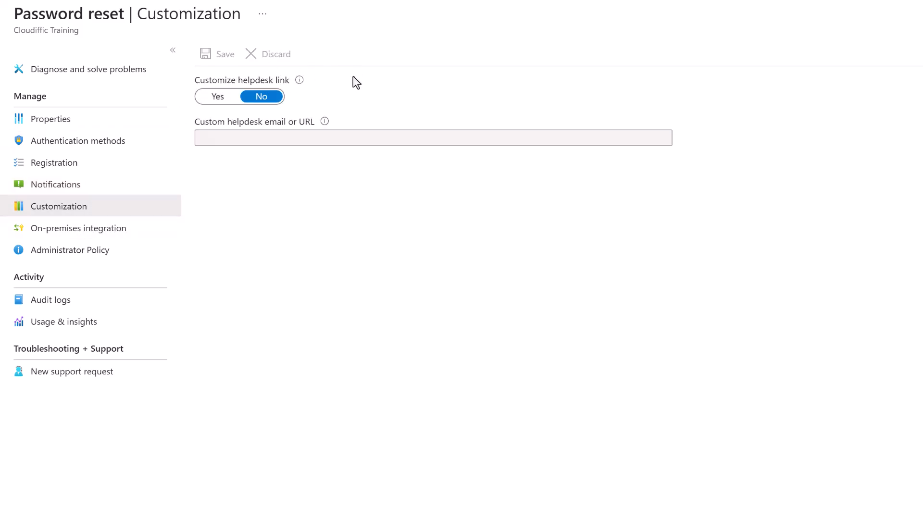
# Try turning on a custom helpdesk link, discard it, and view On-premises integration.
pyautogui.moveTo(301, 83)
pyautogui.click(227, 99)
pyautogui.click(466, 138)
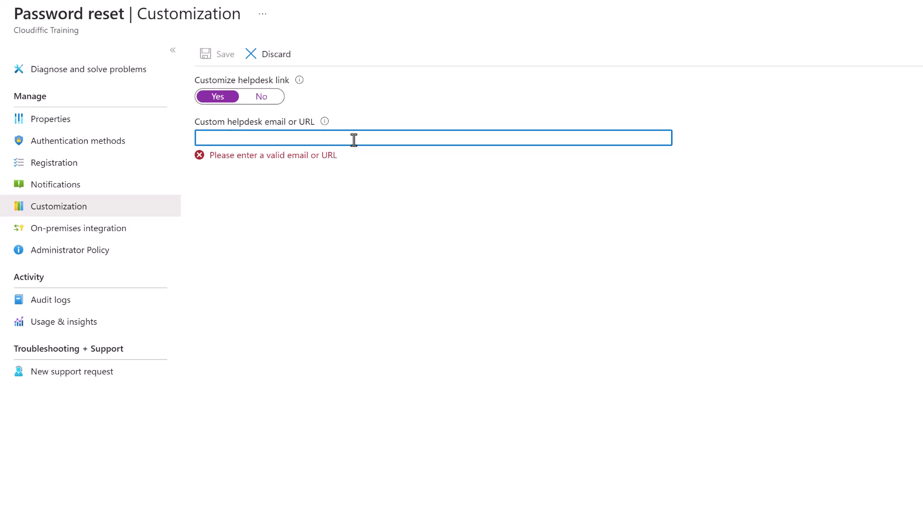
pyautogui.click(271, 56)
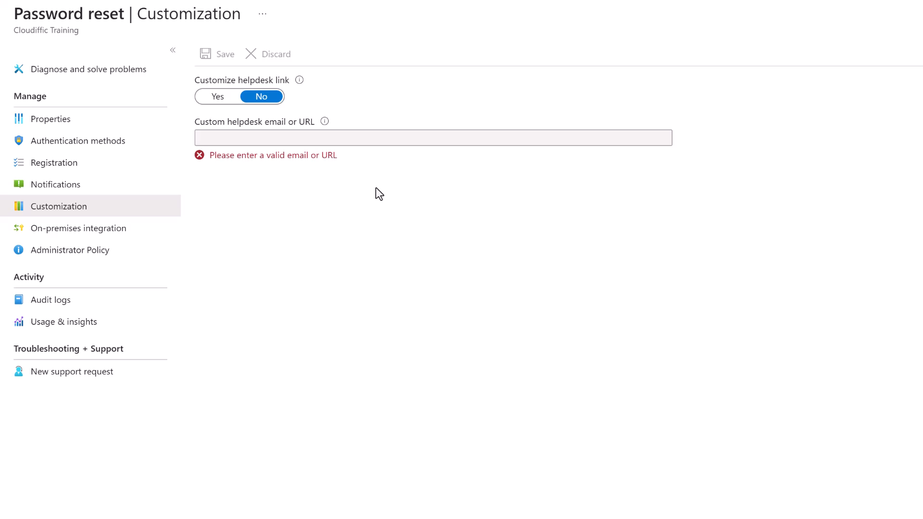
pyautogui.click(107, 234)
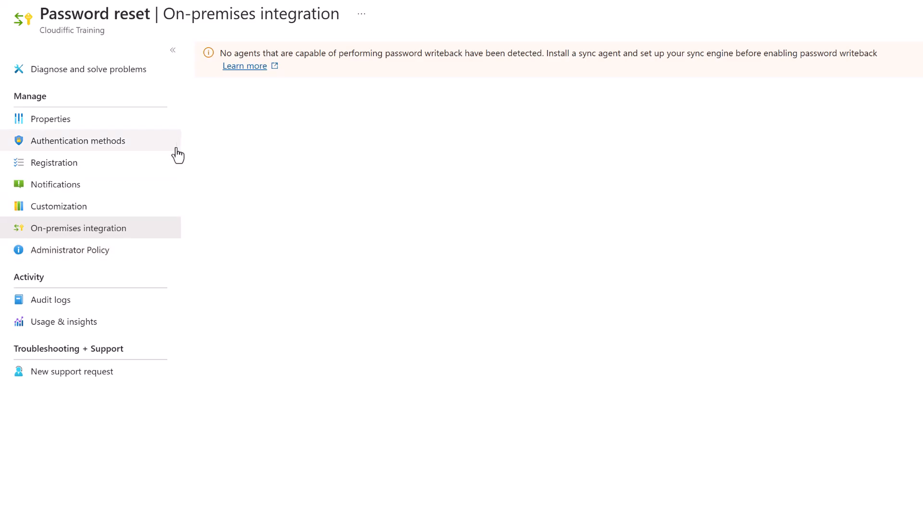
# Check the empty password reset audit logs, then view the Usage & insights report.
pyautogui.click(82, 301)
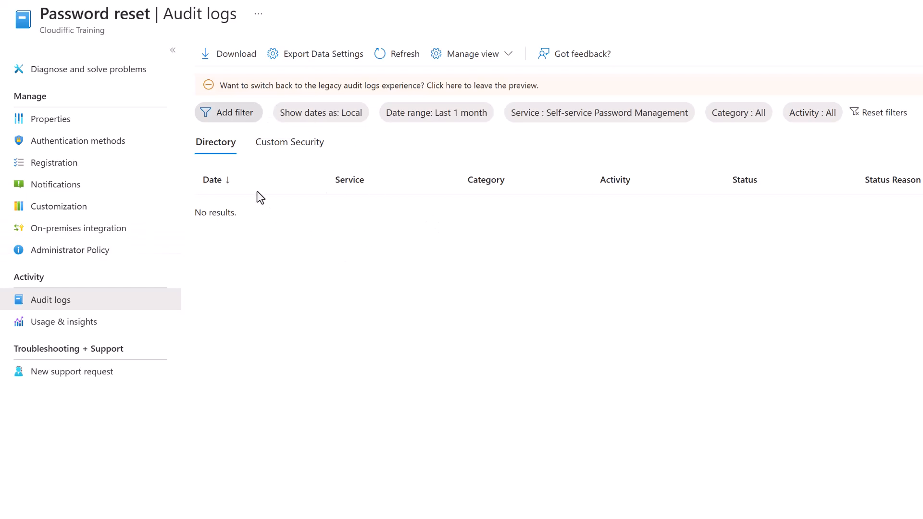
pyautogui.click(76, 327)
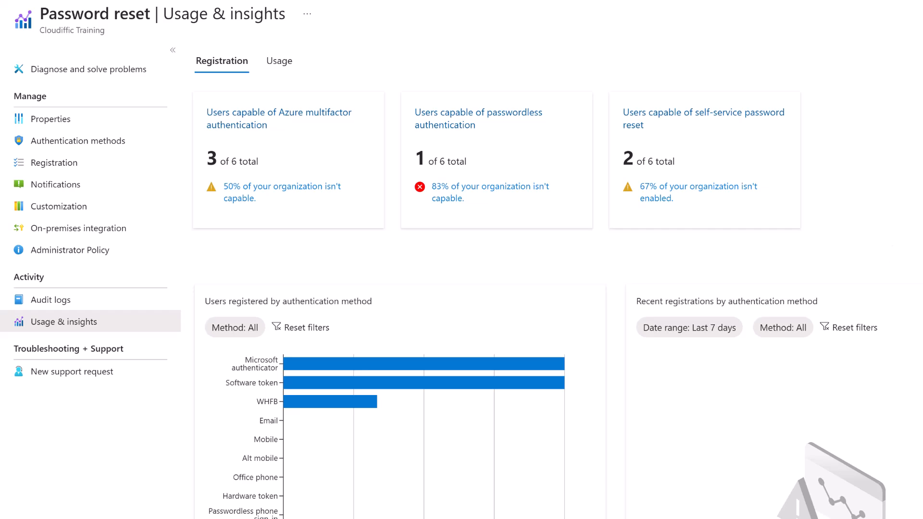
# Review the usage charts and set the Recent registrations date range to Last 1 month.
pyautogui.scroll(-2, 350, 255)
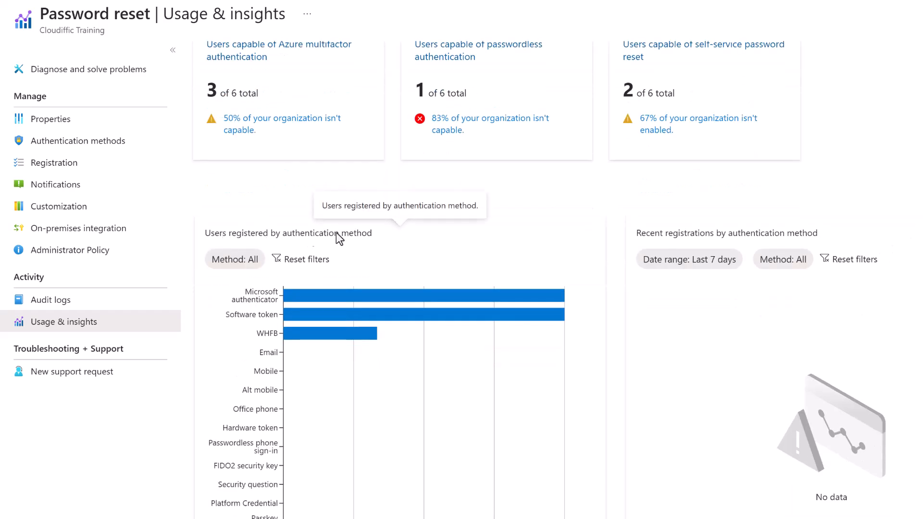
pyautogui.moveTo(313, 305)
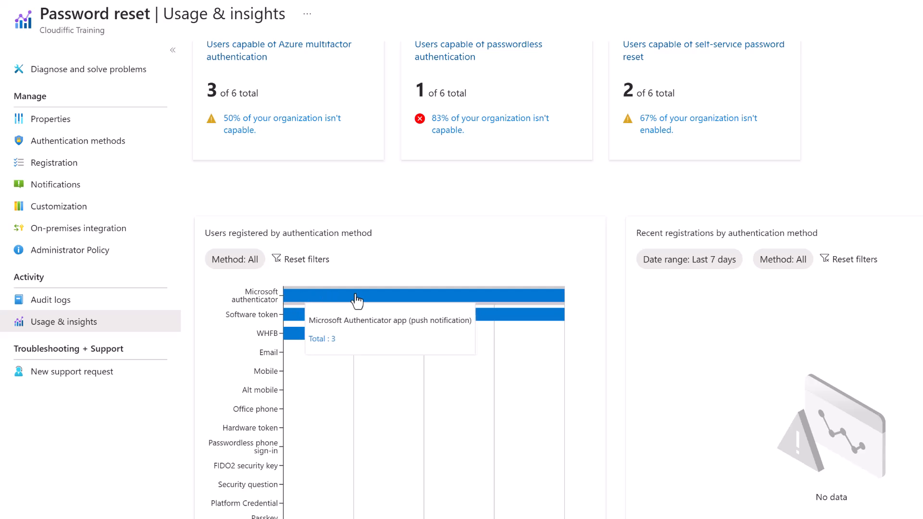
pyautogui.moveTo(458, 363)
pyautogui.moveTo(317, 333)
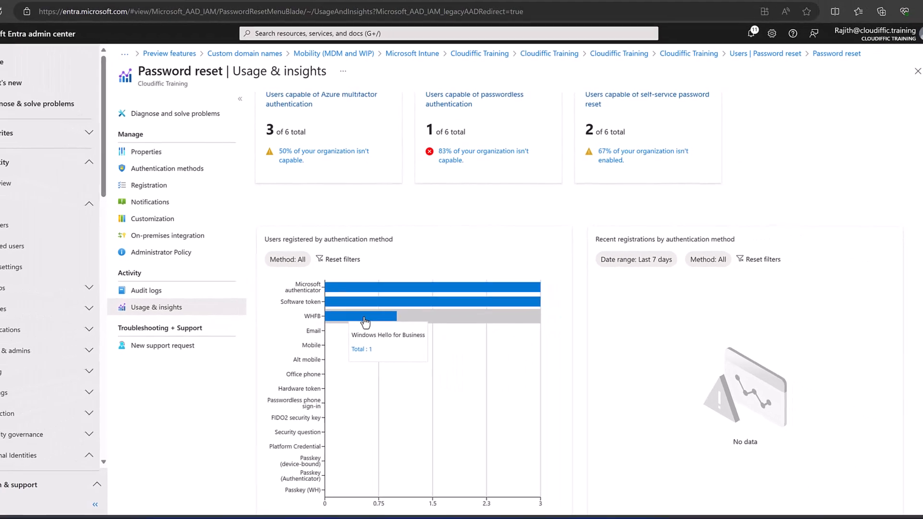
pyautogui.scroll(-1, 840, 231)
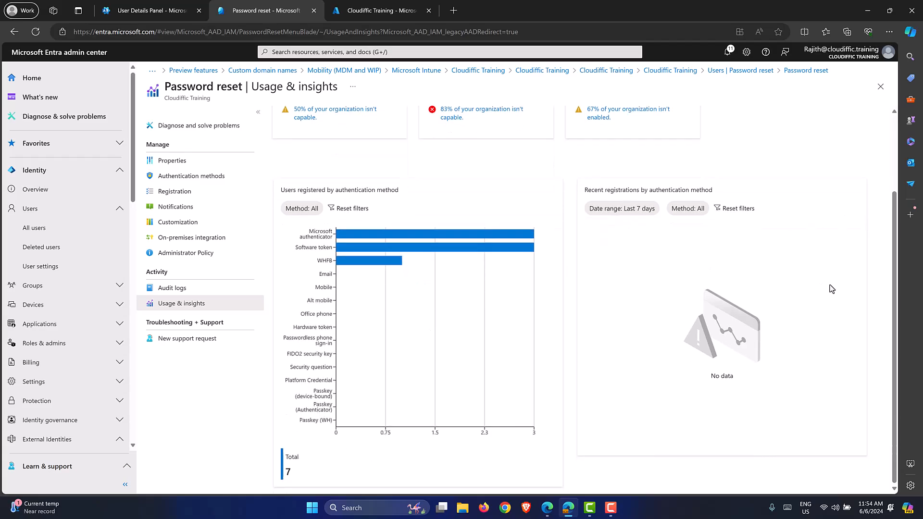
pyautogui.scroll(2, 831, 288)
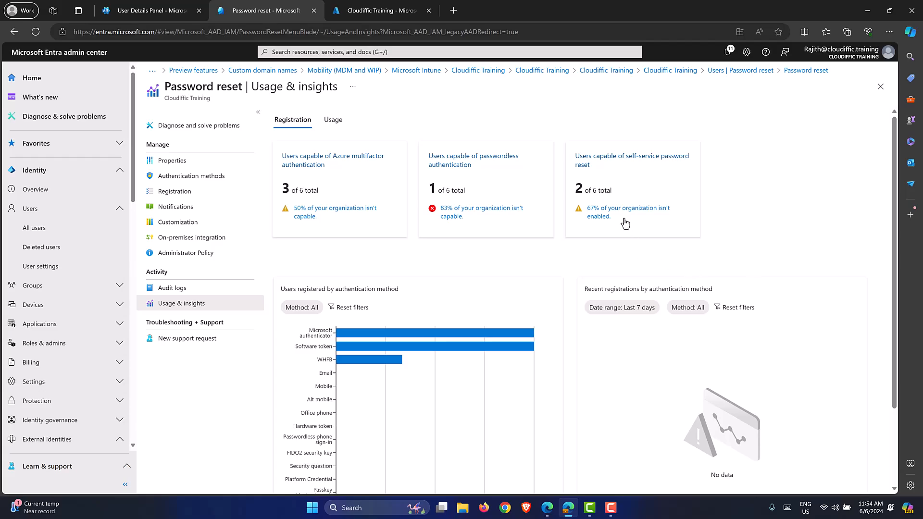
pyautogui.moveTo(669, 163)
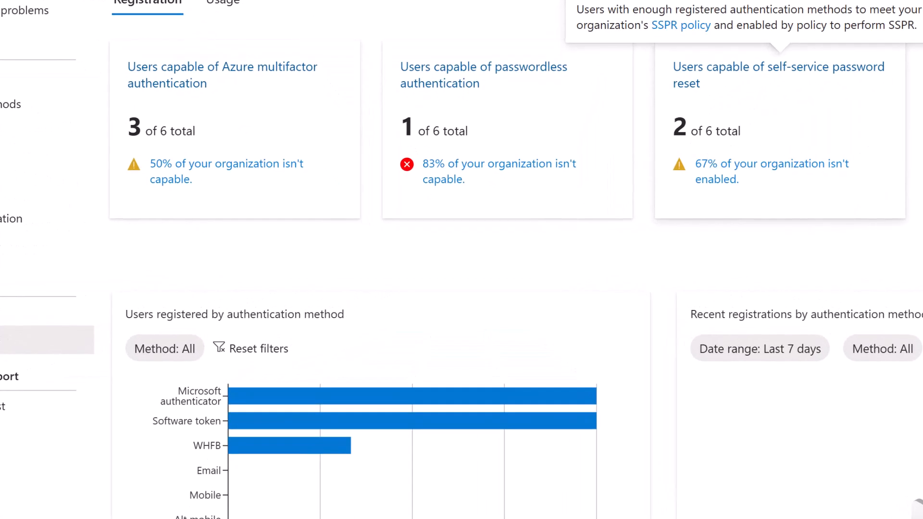
pyautogui.moveTo(532, 171)
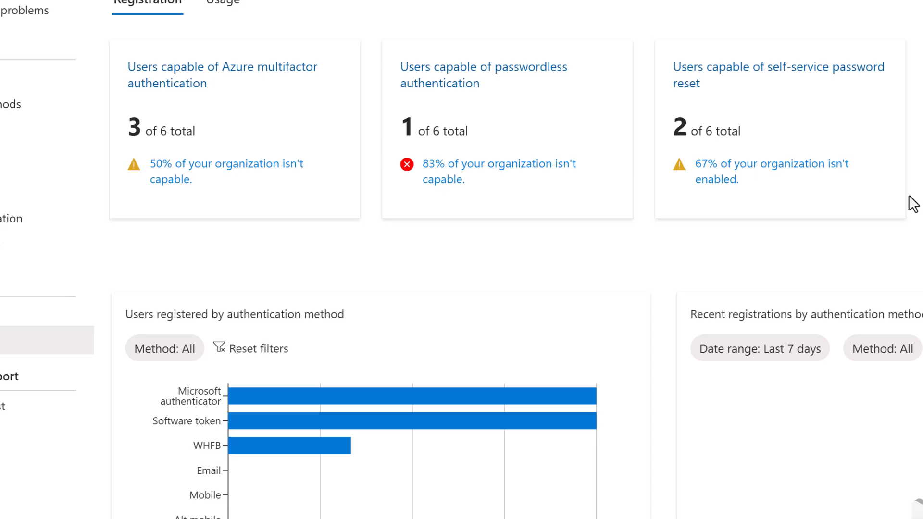
pyautogui.click(790, 346)
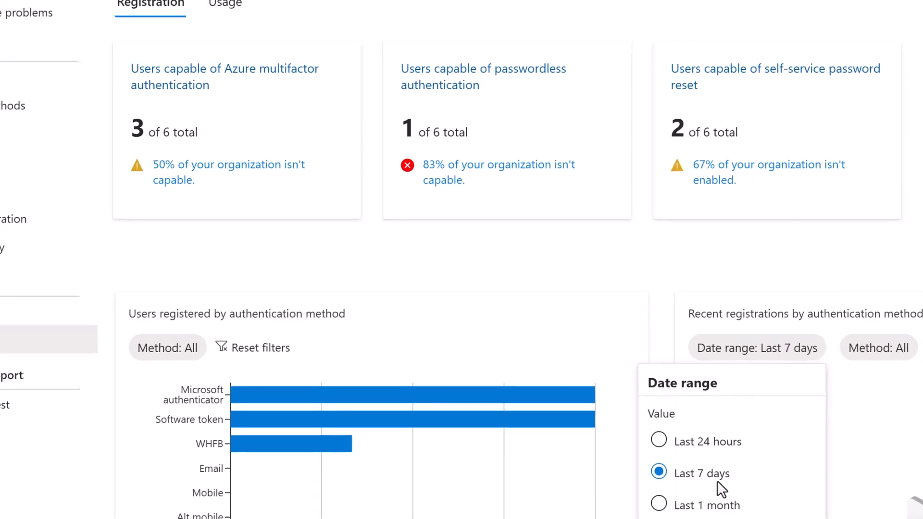
pyautogui.click(722, 513)
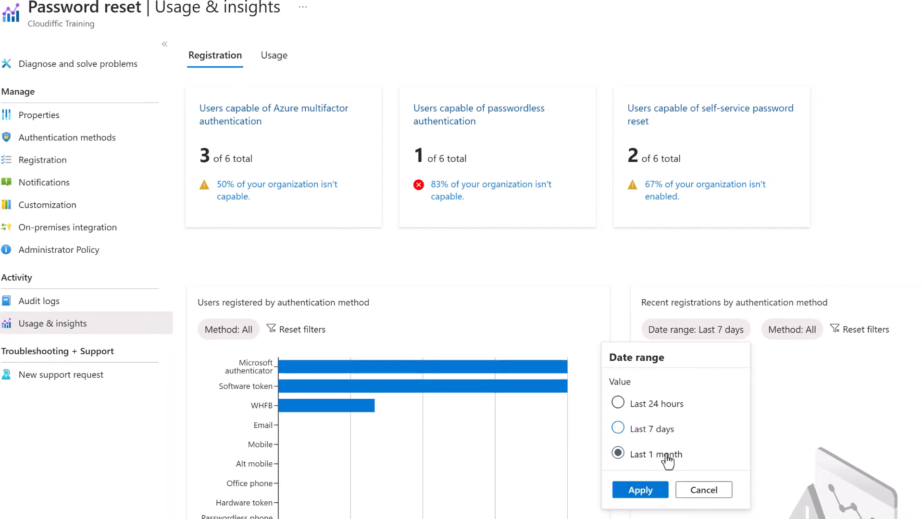
pyautogui.click(642, 491)
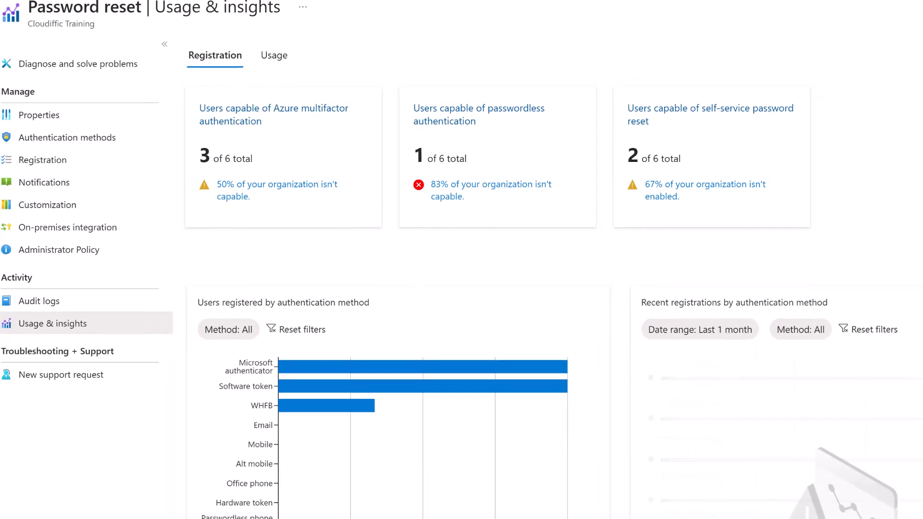
# Check the empty registrations list, then go to All users.
pyautogui.scroll(-3, 541, 281)
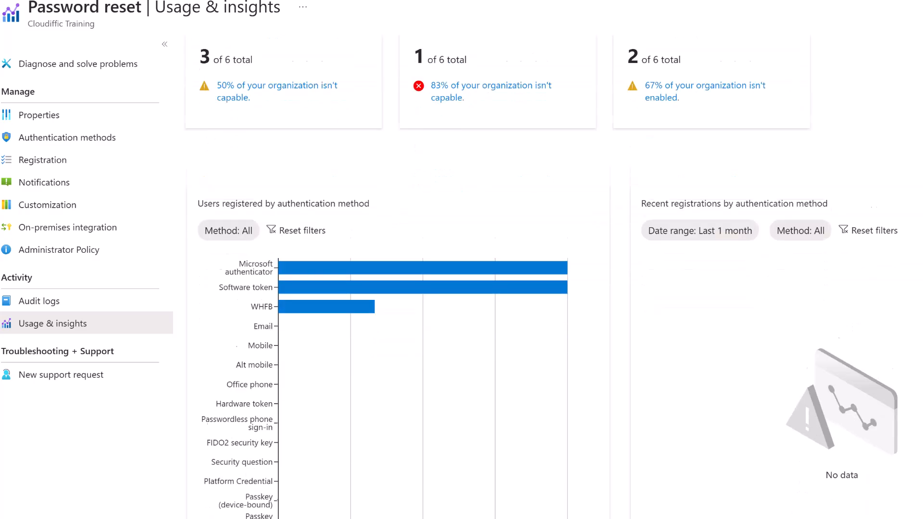
pyautogui.scroll(3, 644, 196)
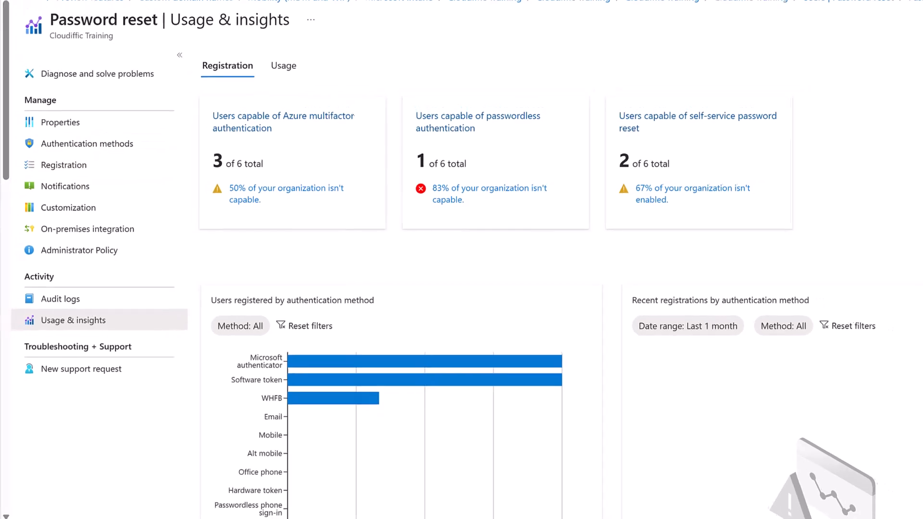
pyautogui.click(21, 229)
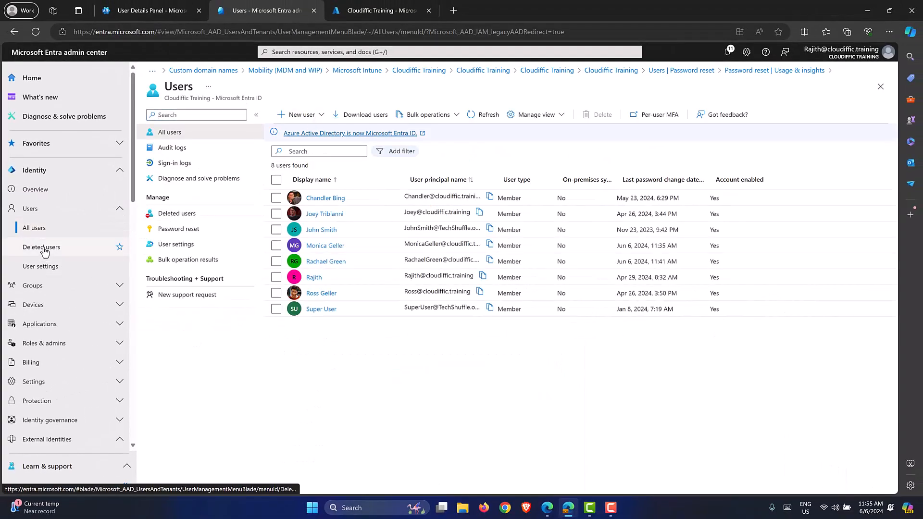
# Confirm the Deleted users list is empty, then go to User settings.
pyautogui.click(53, 247)
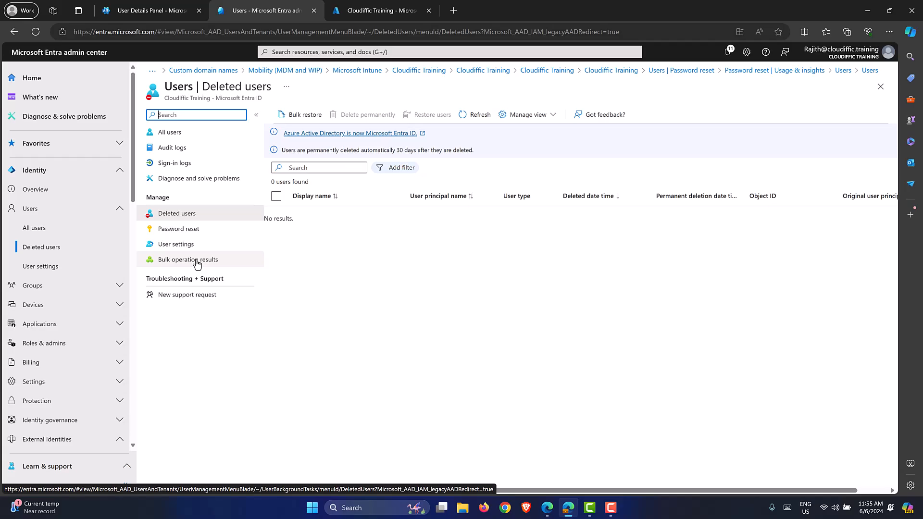
pyautogui.click(40, 266)
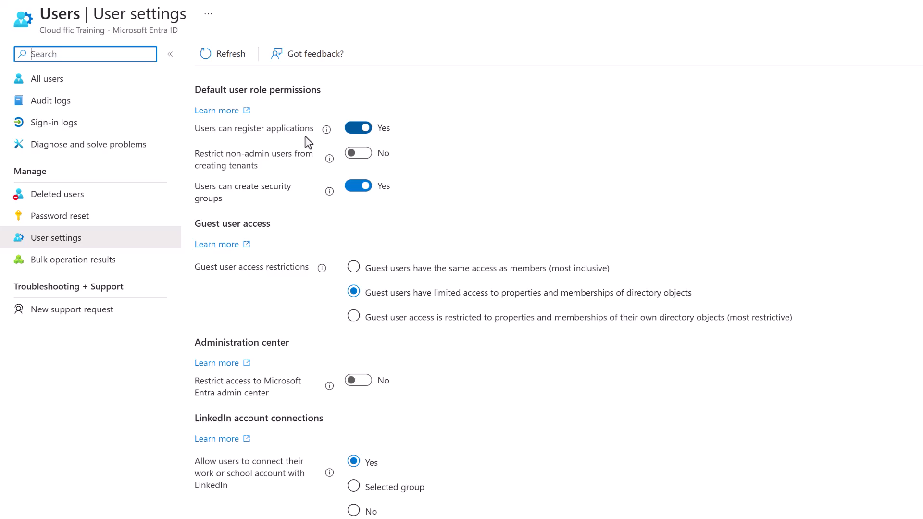
# Set app registration to No, restrict non-admin tenant creation to Yes, and security group creation to No.
pyautogui.click(359, 129)
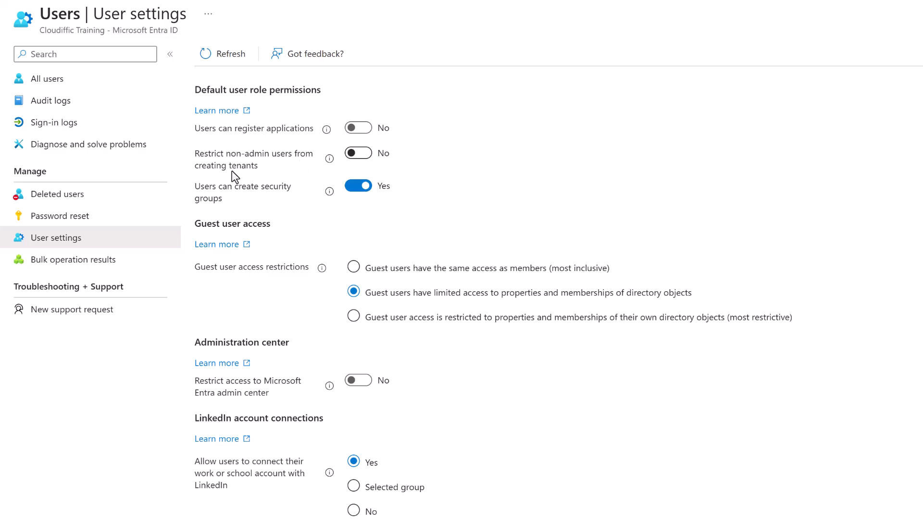
pyautogui.click(358, 154)
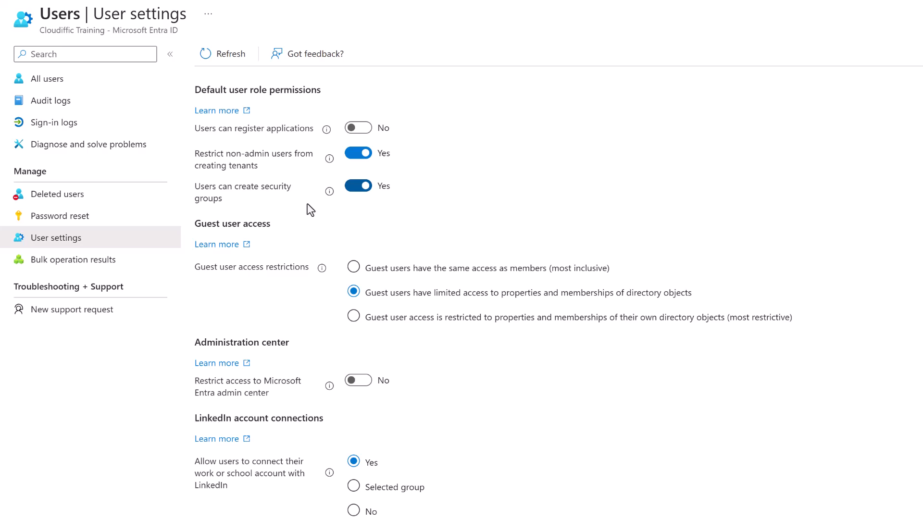
pyautogui.click(364, 187)
pyautogui.scroll(-2, 663, 191)
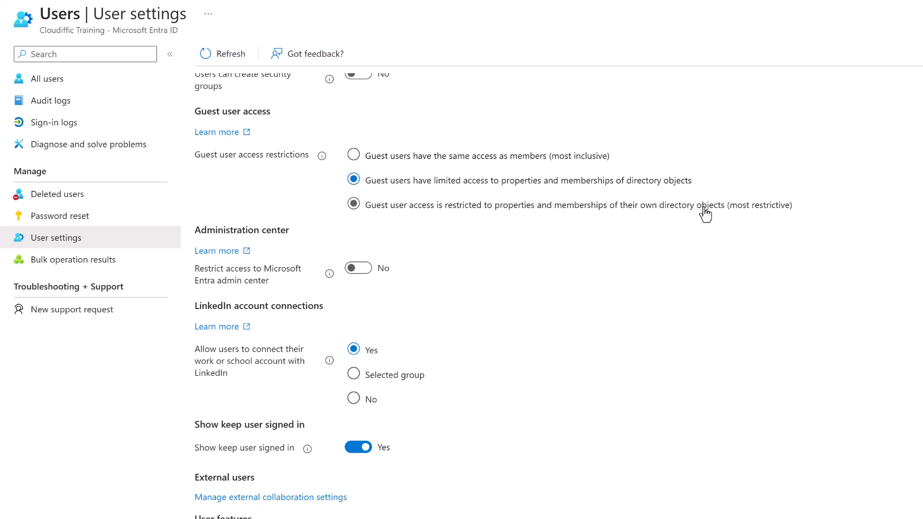
# Select the most restrictive guest user access and set 'Restrict access to Microsoft Entra admin center' to Yes.
pyautogui.click(574, 208)
pyautogui.click(329, 275)
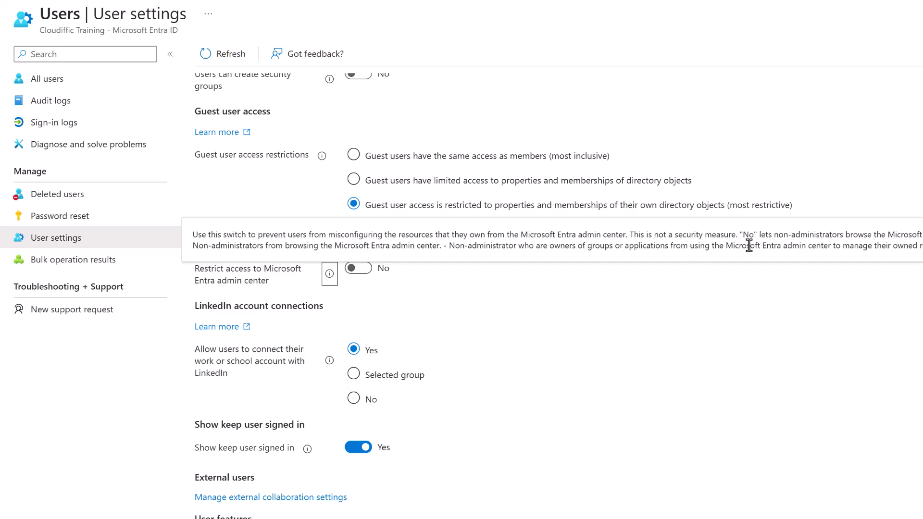
pyautogui.click(678, 303)
pyautogui.click(358, 268)
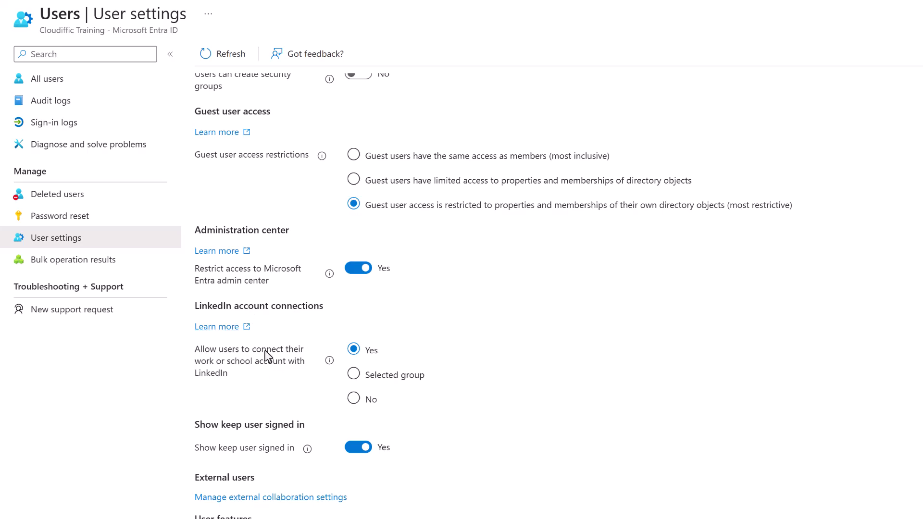
# Toggle the LinkedIn connections and keep-signed-in options, leaving both at their original values.
pyautogui.click(354, 375)
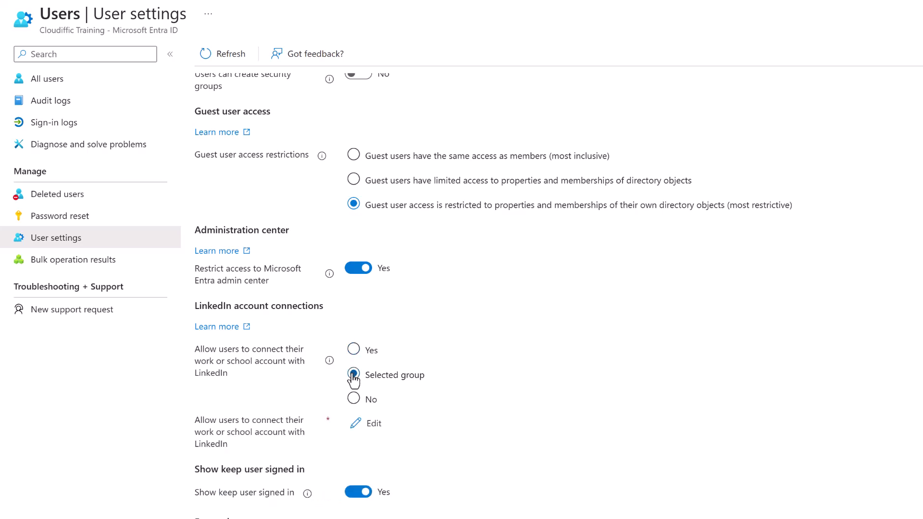
pyautogui.click(353, 349)
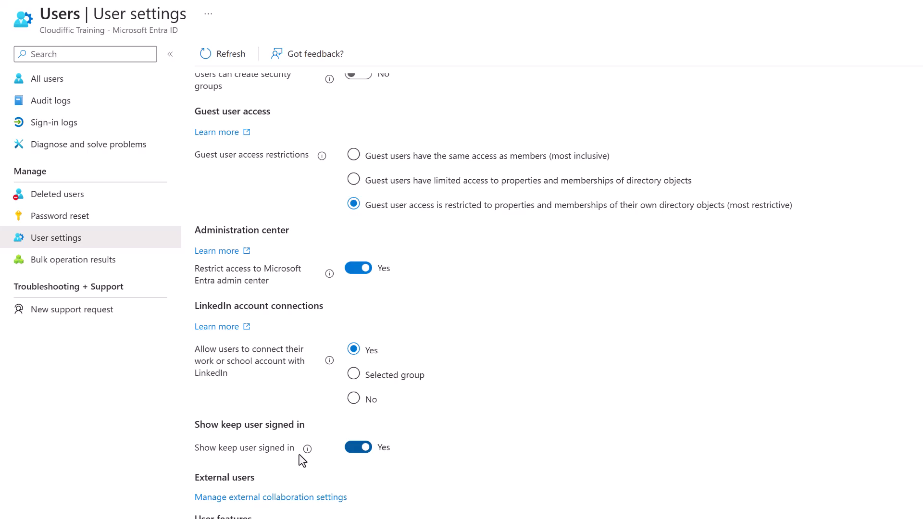
pyautogui.click(364, 453)
pyautogui.click(357, 456)
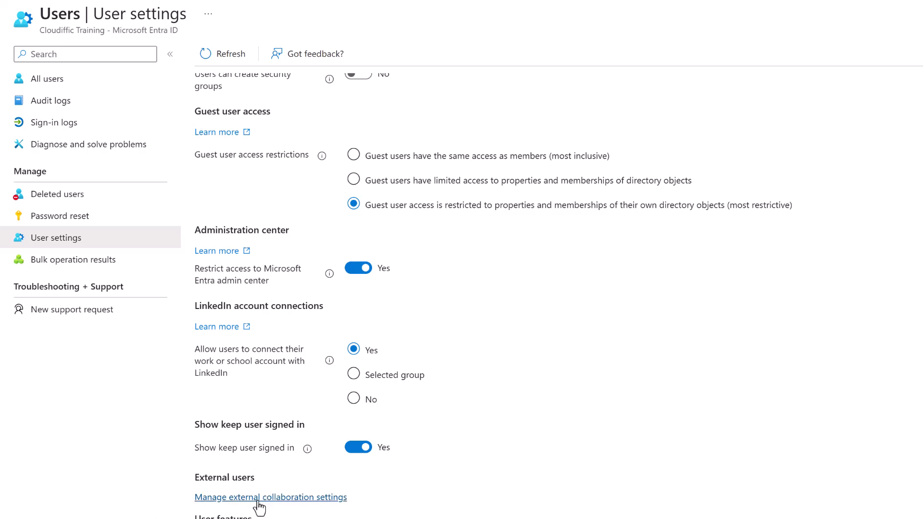
# In External collaboration settings, pick the most restrictive guest access and allow only admin-role users to invite.
pyautogui.click(302, 500)
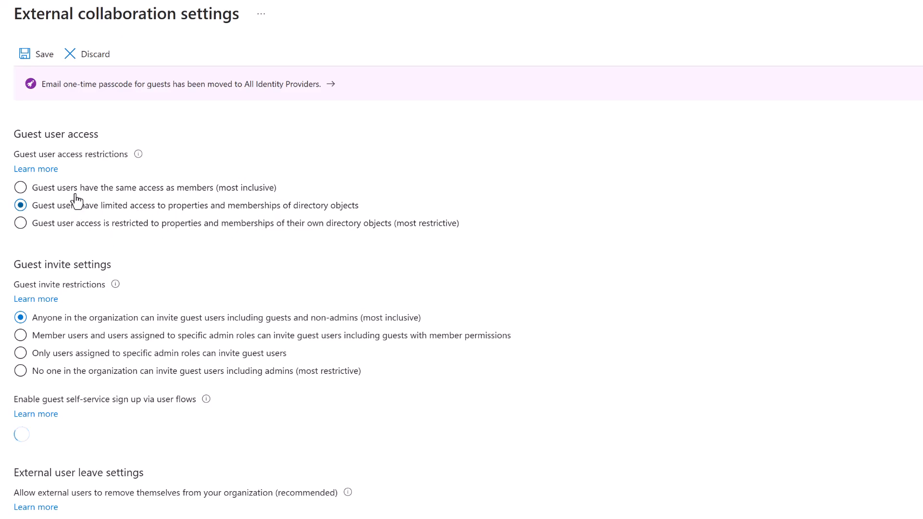
pyautogui.click(169, 229)
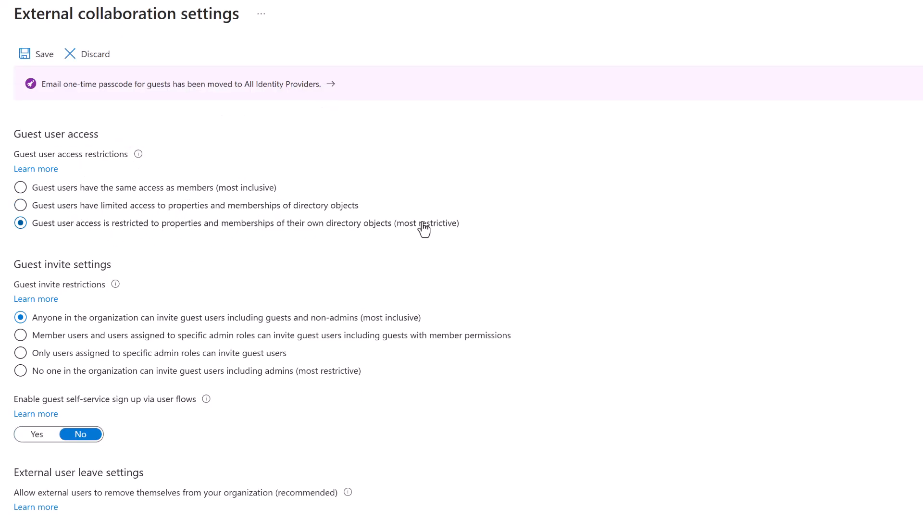
pyautogui.scroll(-2, 528, 233)
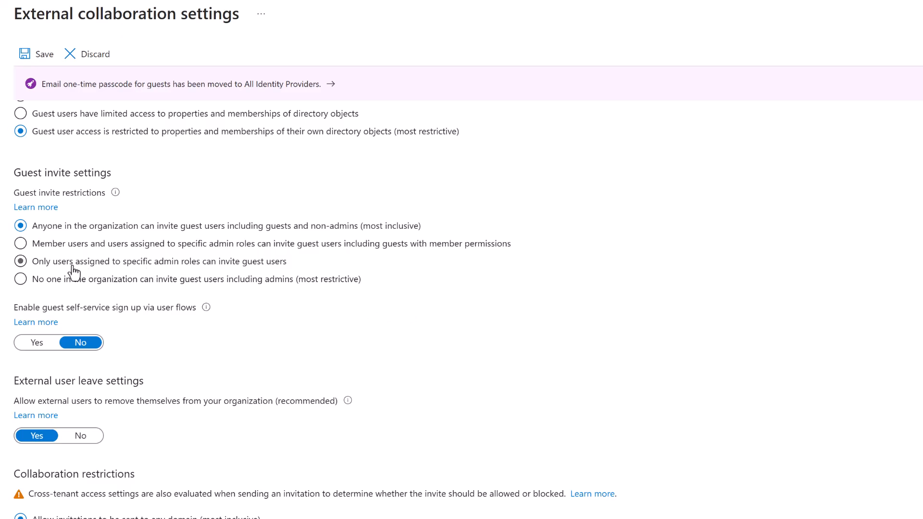
pyautogui.click(177, 267)
pyautogui.click(28, 438)
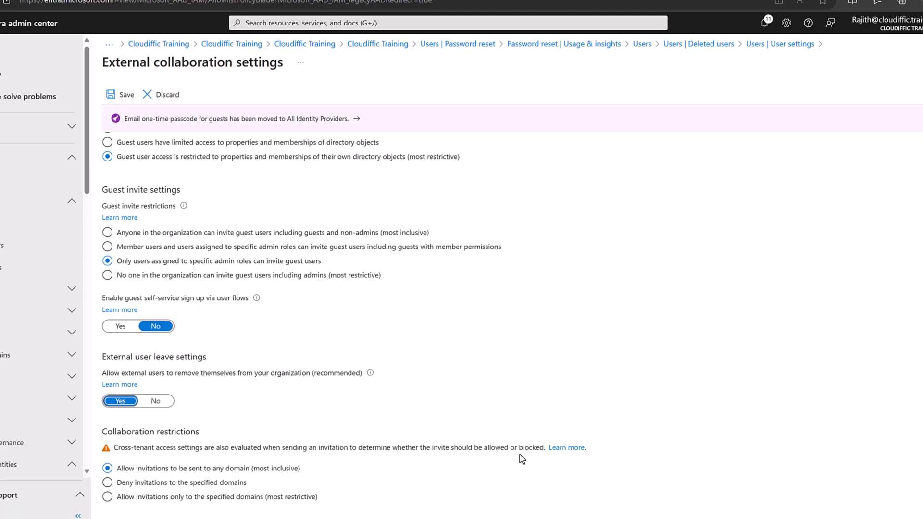
# Try the domain deny and allow-list options, then settle on 'Allow invitations to be sent to any domain'.
pyautogui.click(229, 485)
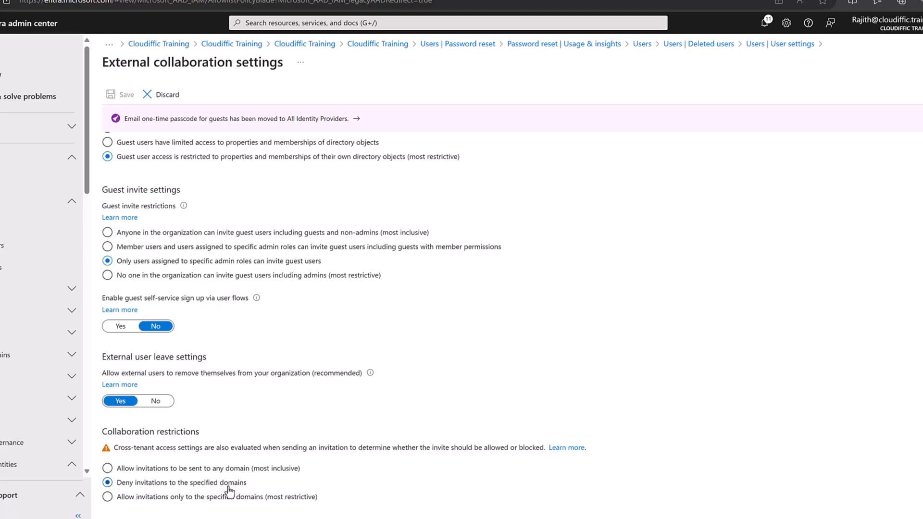
pyautogui.click(222, 500)
pyautogui.scroll(-1, 600, 420)
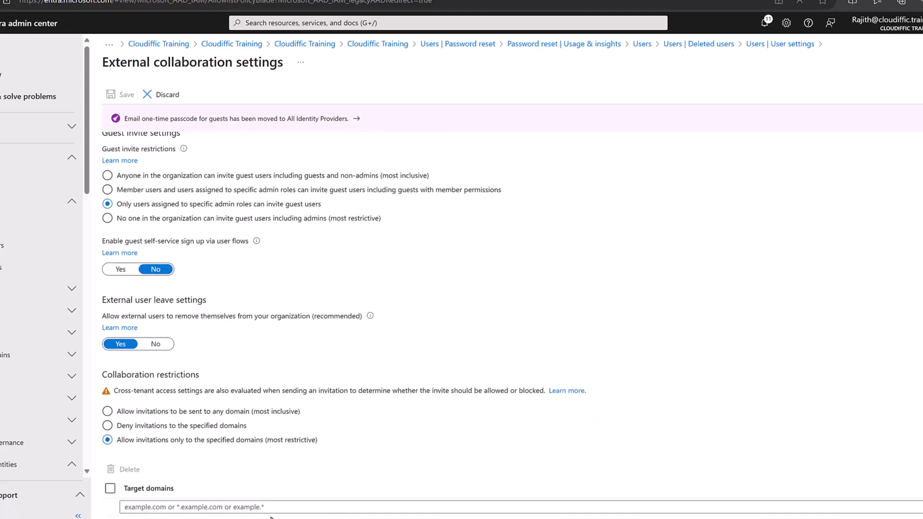
pyautogui.click(157, 507)
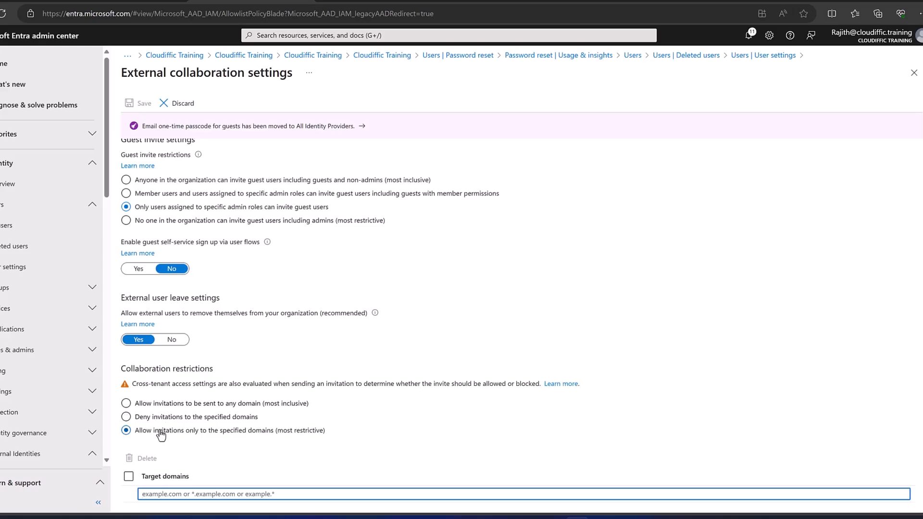
pyautogui.click(144, 419)
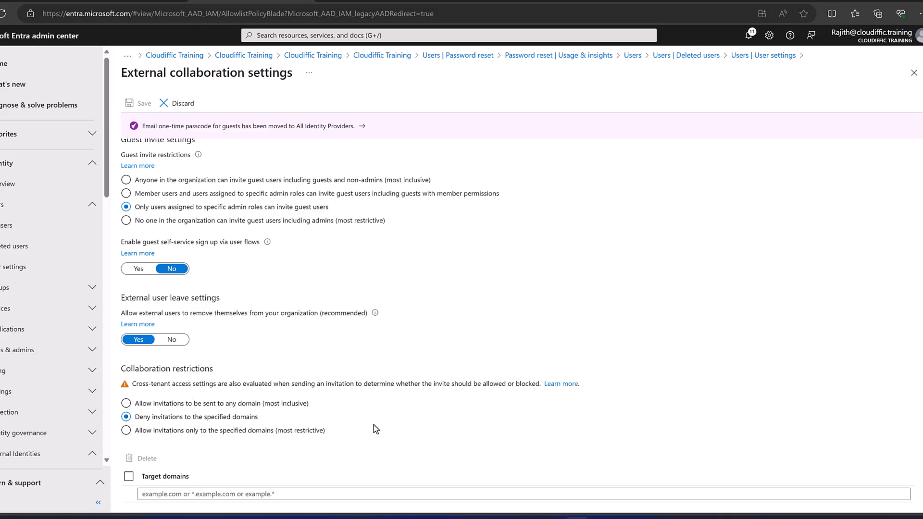
pyautogui.click(199, 407)
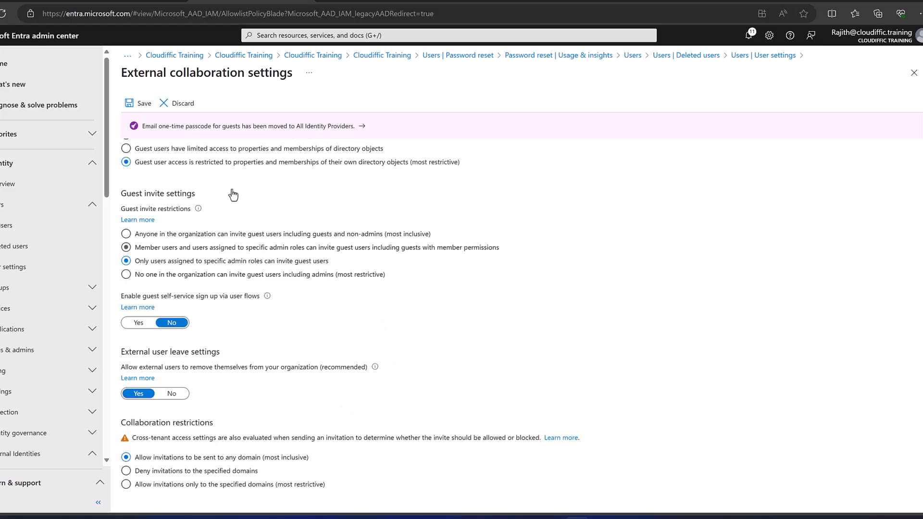
# Save the external collaboration settings and go to the All users list.
pyautogui.click(138, 108)
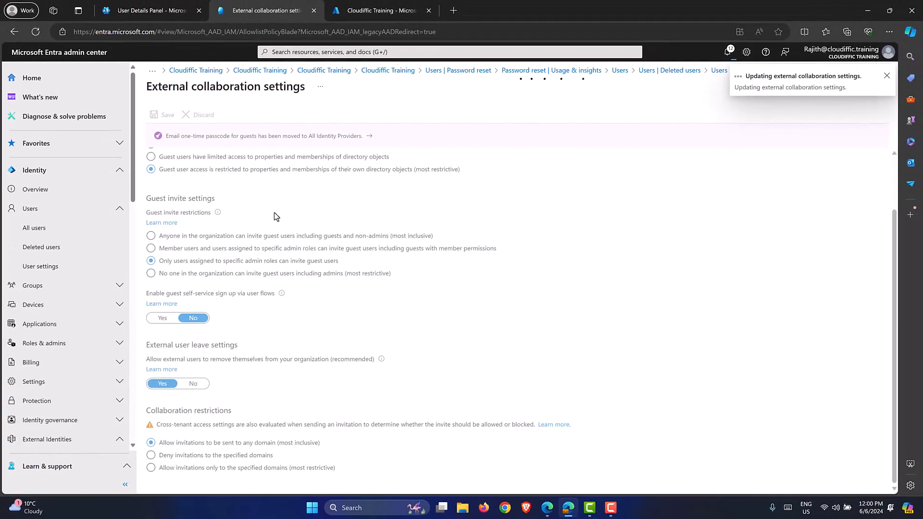
pyautogui.click(35, 227)
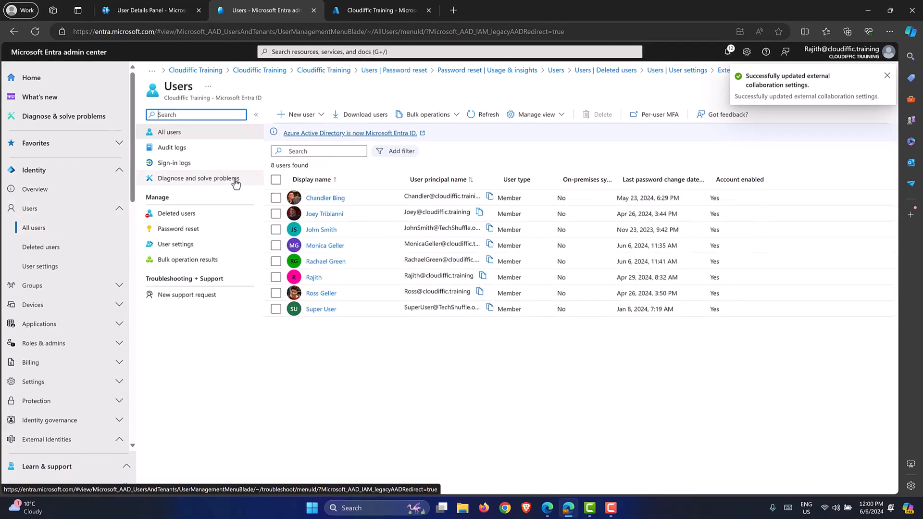
# Start inviting an external user and enter the guest's e-mail address and display name.
pyautogui.click(320, 116)
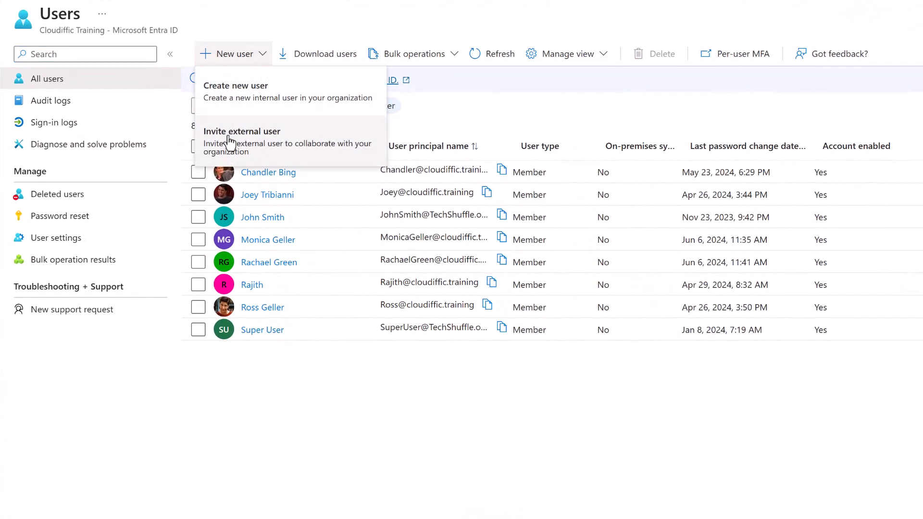
pyautogui.click(285, 145)
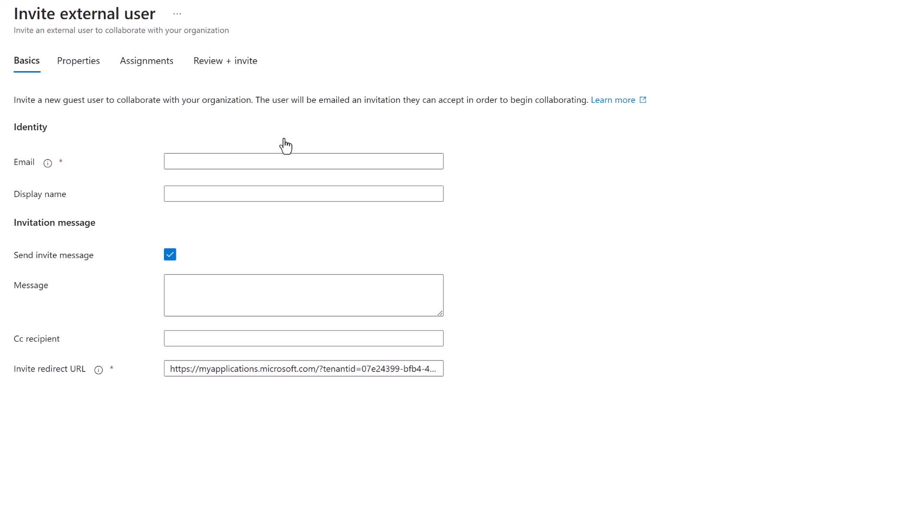
pyautogui.click(280, 159)
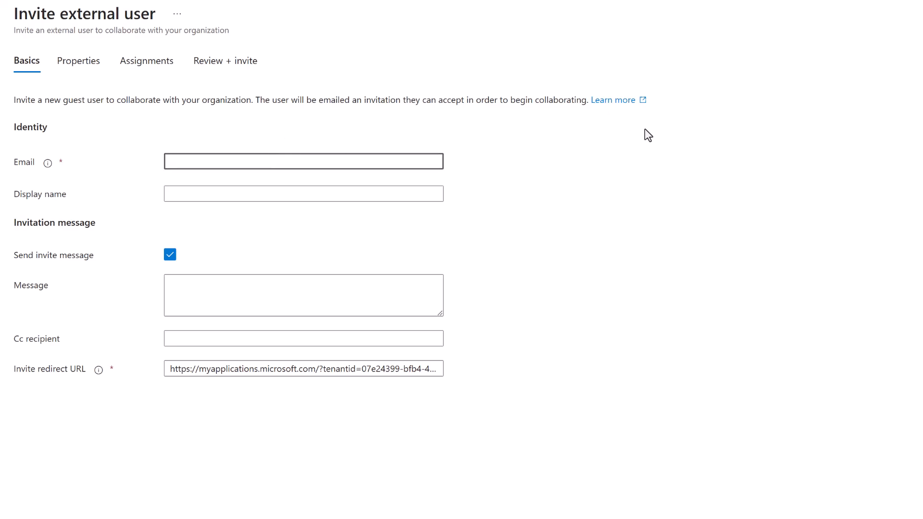
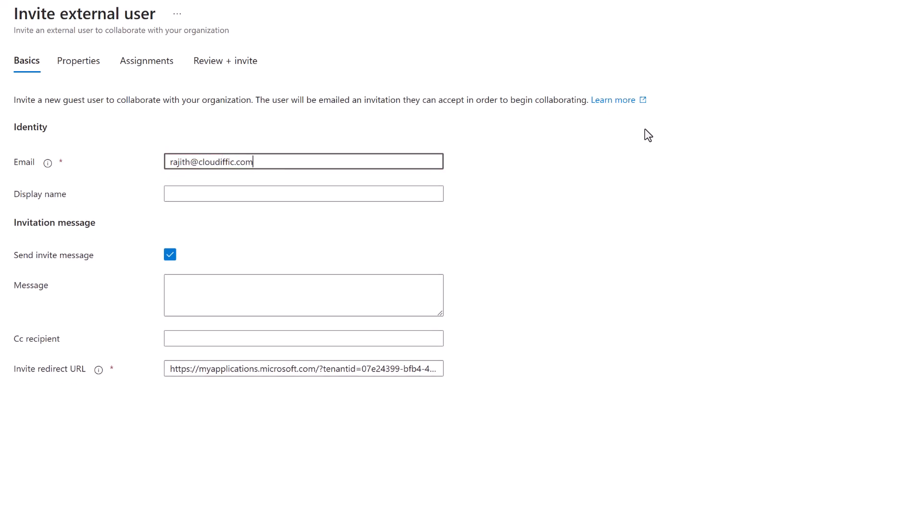
pyautogui.press('Tab')
pyautogui.write('Rajith')
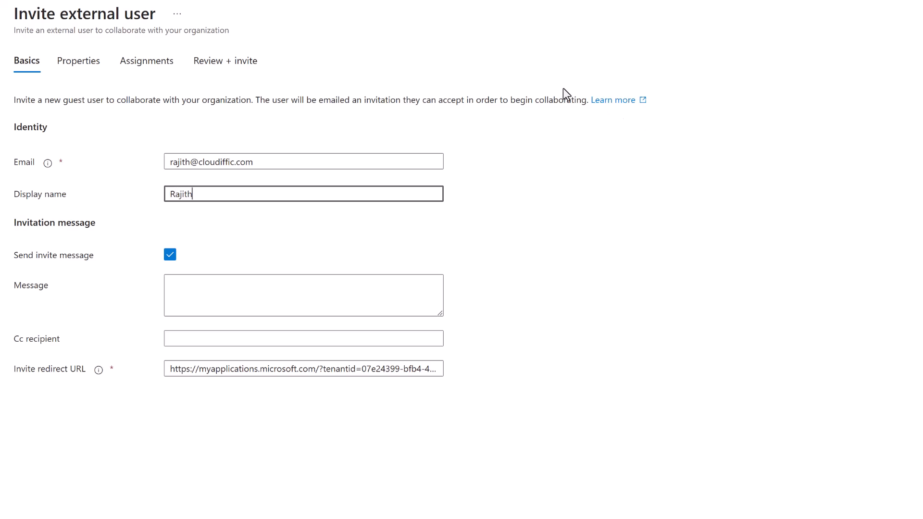
# Write a two-line invitation message asking the guest to accept, and add a Cc recipient e-mail.
pyautogui.click(220, 289)
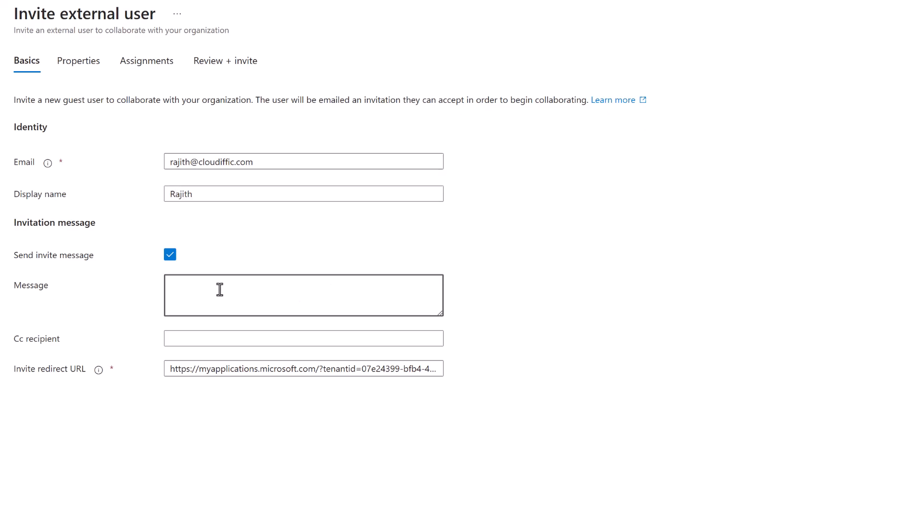
pyautogui.write('Hi Rajith,')
pyautogui.press('Return')
pyautogui.press('Return')
pyautogui.write('Please accept the invite.')
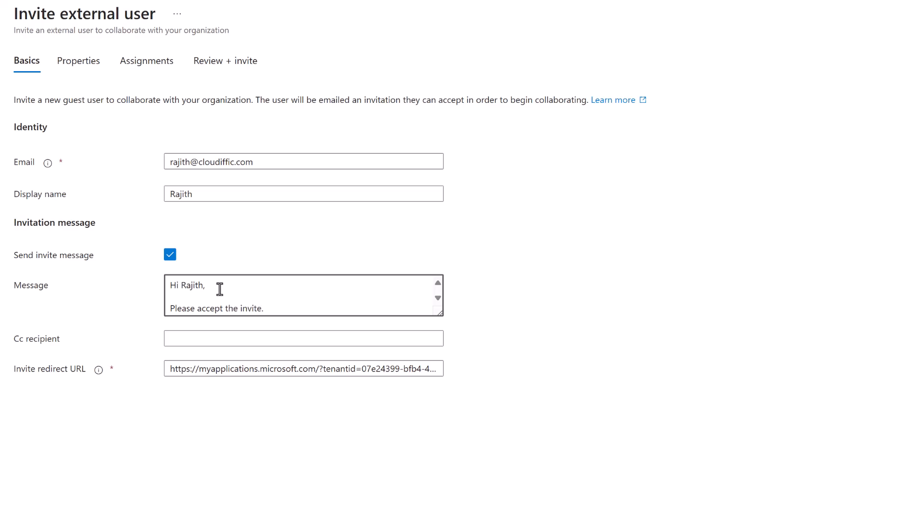
pyautogui.click(226, 336)
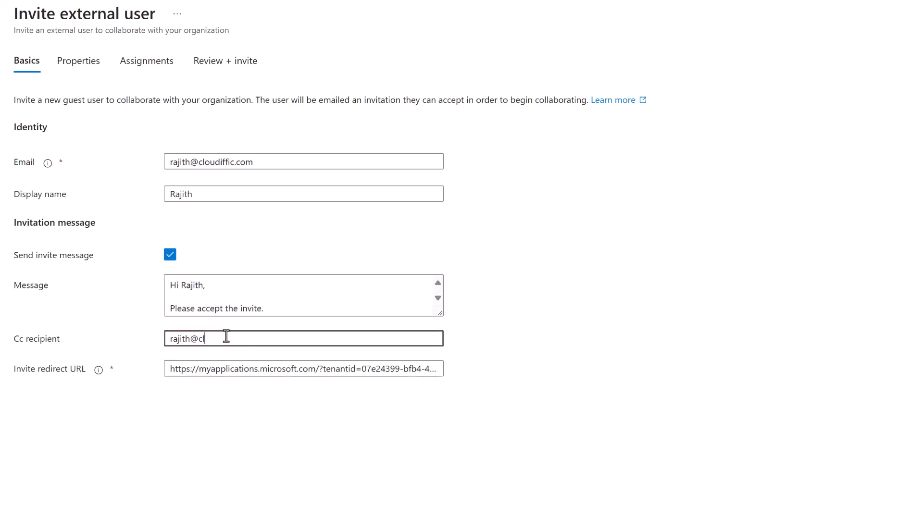
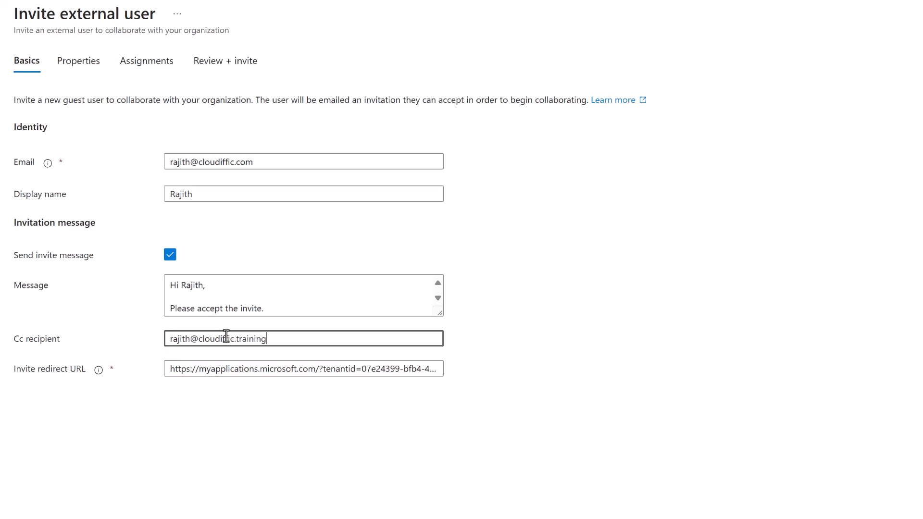
pyautogui.click(189, 439)
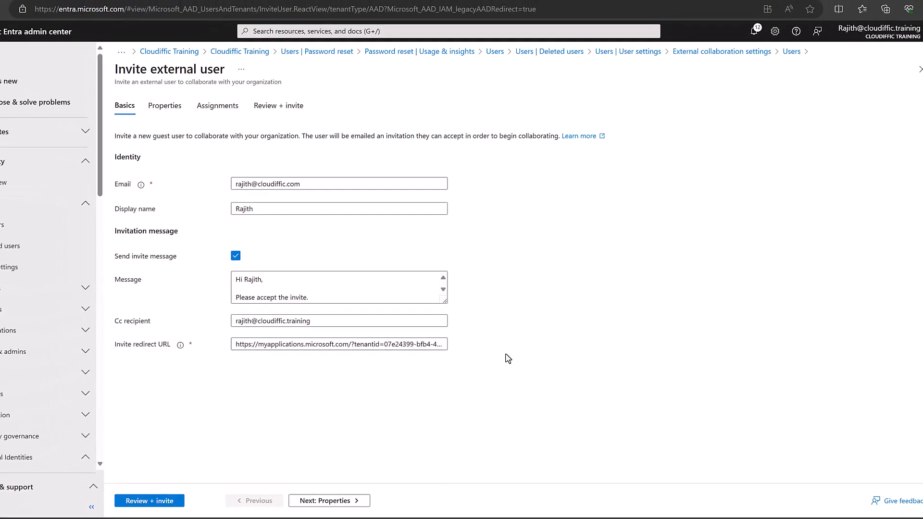
pyautogui.click(330, 501)
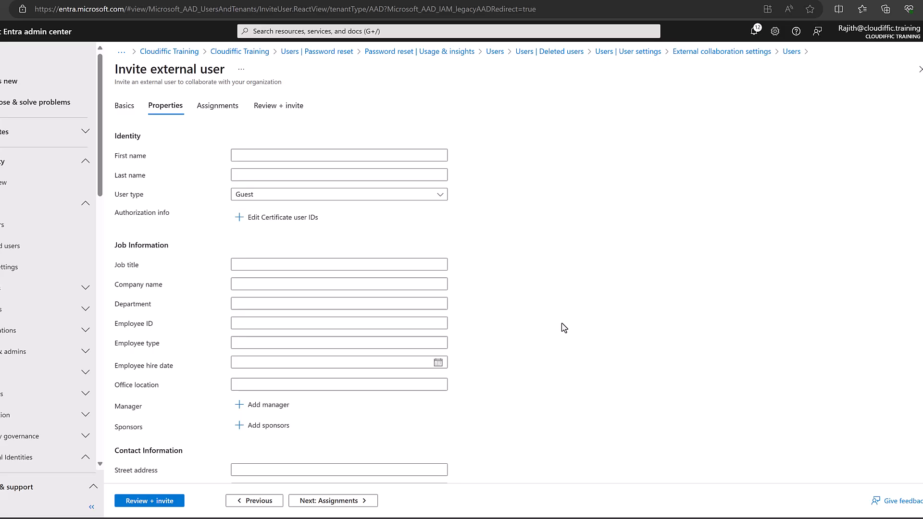
# Enter the guest's first name, keep user type Guest, and set job title Consultant and company Cloudiffic.
pyautogui.click(312, 156)
pyautogui.write('Rajith')
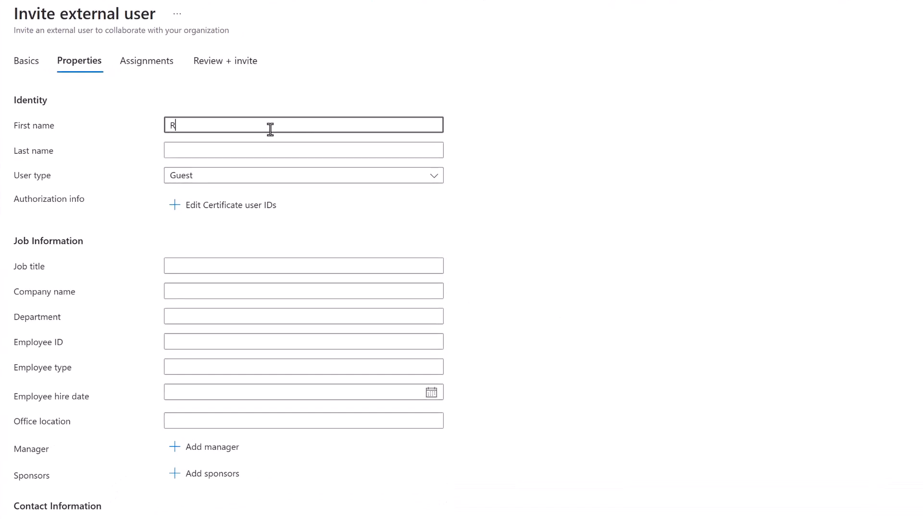
pyautogui.press('Tab')
pyautogui.press('Tab')
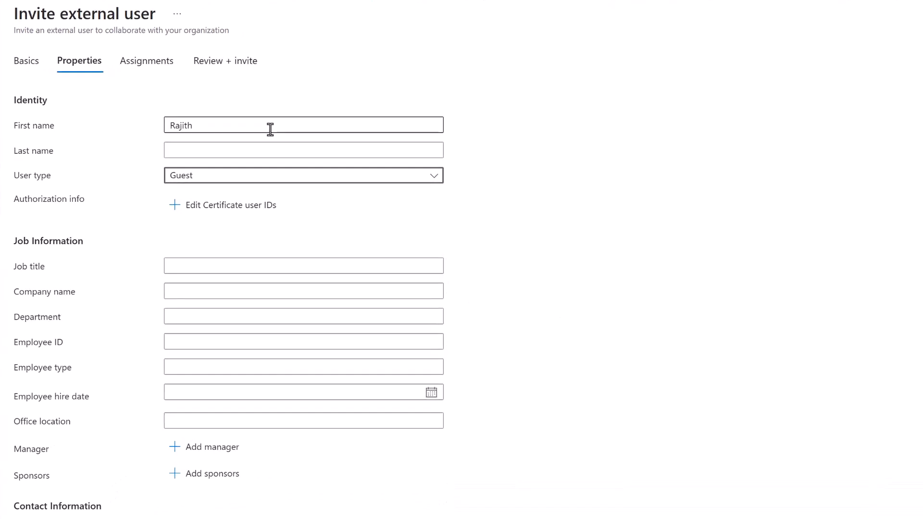
pyautogui.click(268, 178)
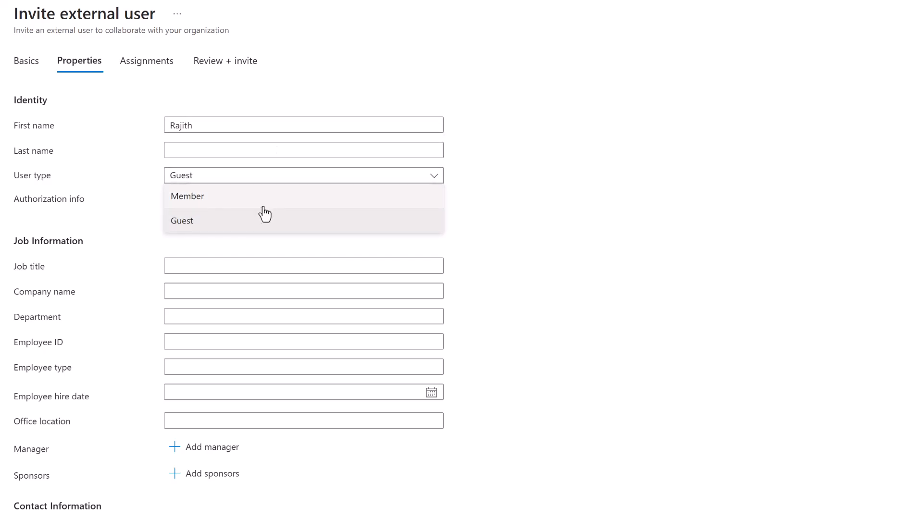
pyautogui.click(239, 219)
pyautogui.click(262, 269)
pyautogui.write('Cons')
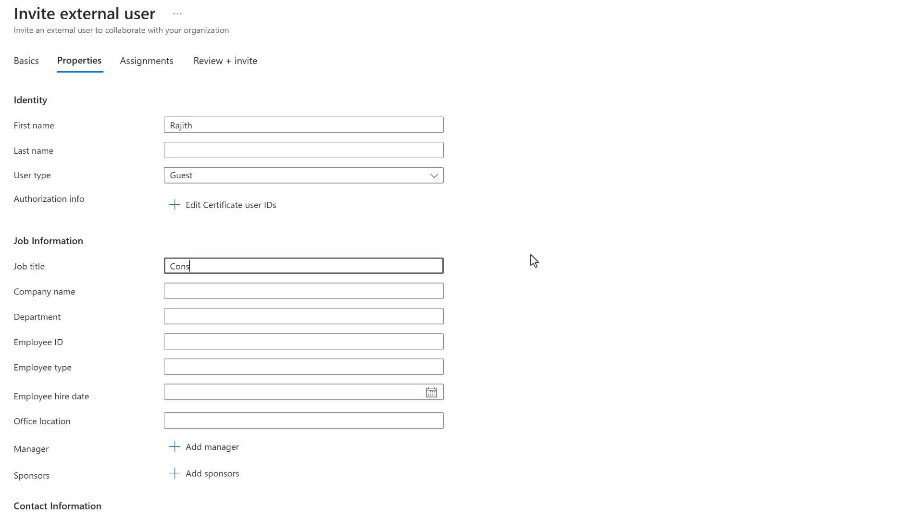
pyautogui.write('ultant')
pyautogui.press('Tab')
pyautogui.write('Cloudiffic')
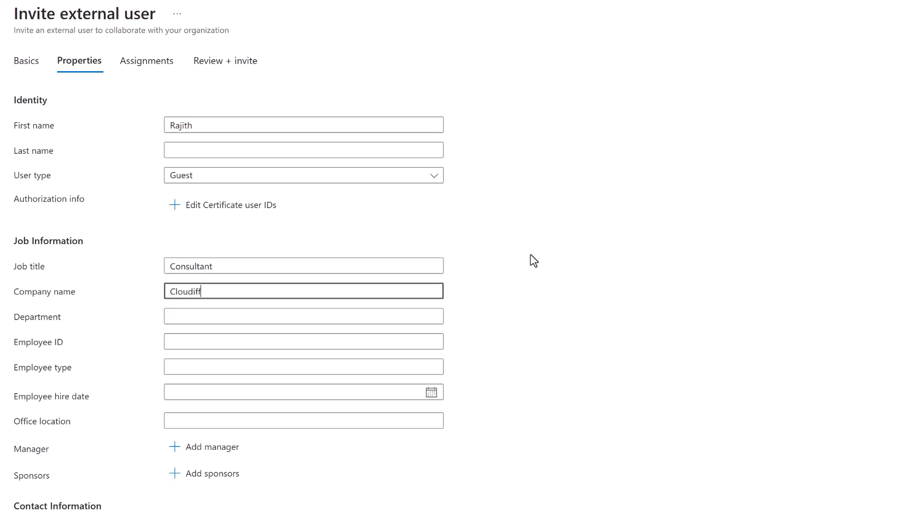
# Set the usage location to United Kingdom and proceed to Assignments.
pyautogui.scroll(-4, 222, 161)
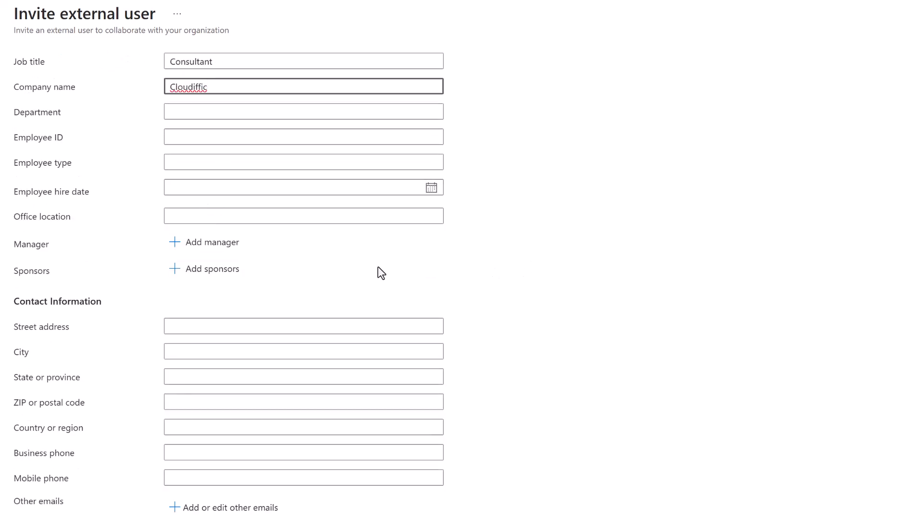
pyautogui.scroll(-3, 382, 275)
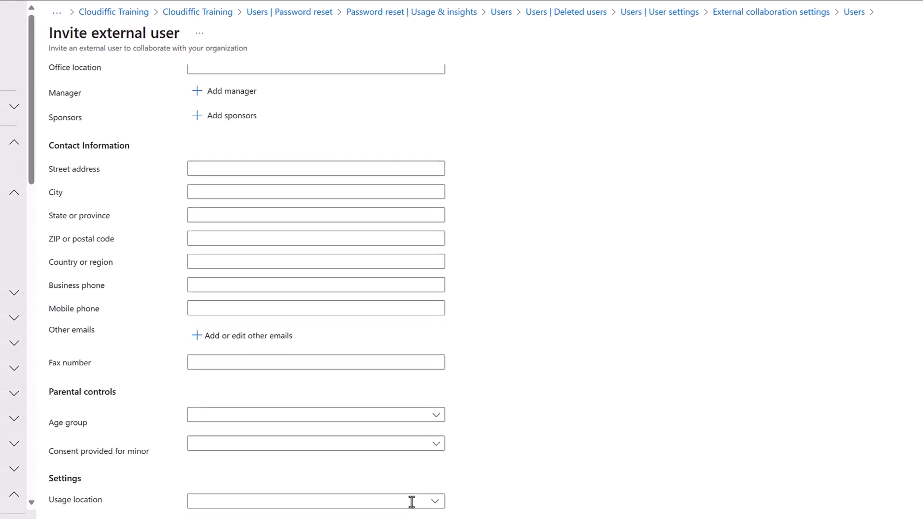
pyautogui.click(398, 517)
pyautogui.click(412, 466)
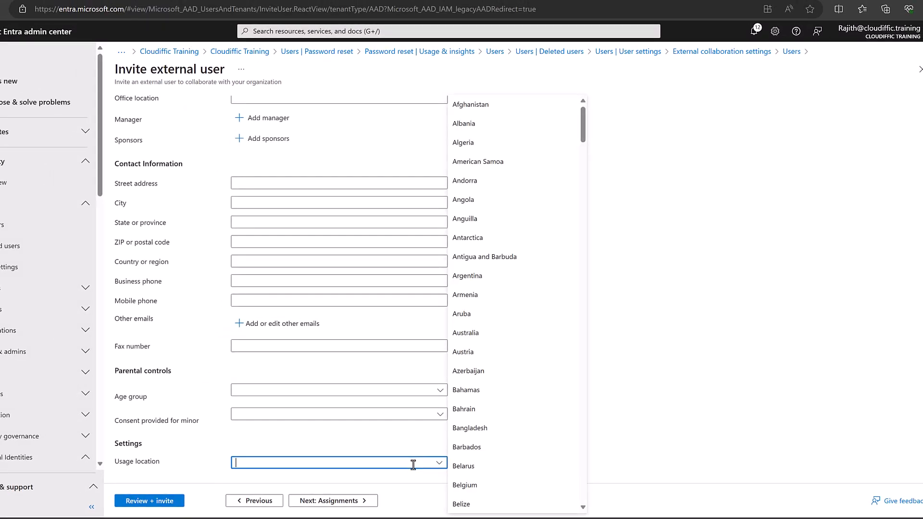
pyautogui.write('Un')
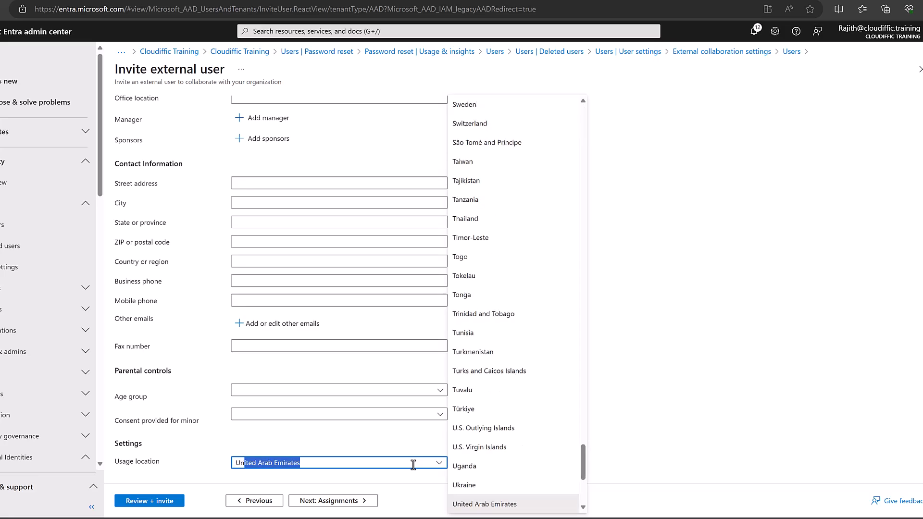
pyautogui.write('It')
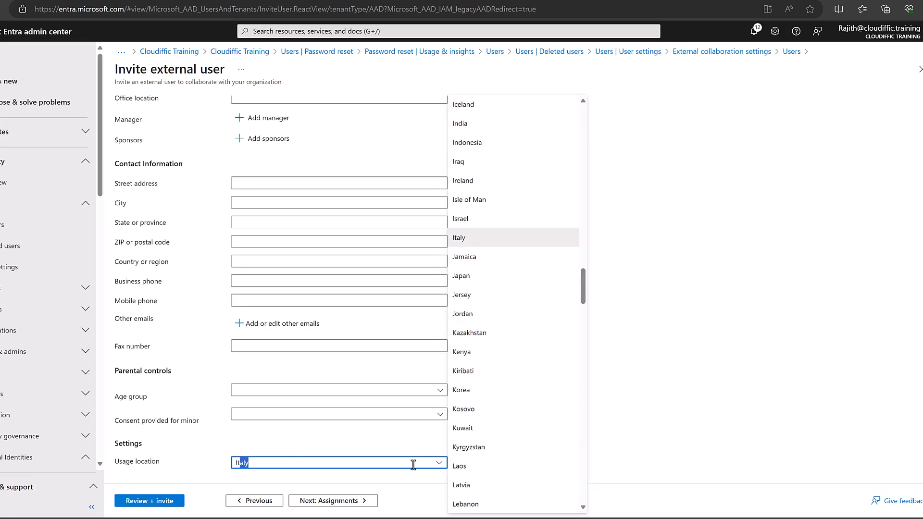
pyautogui.press('BackSpace')
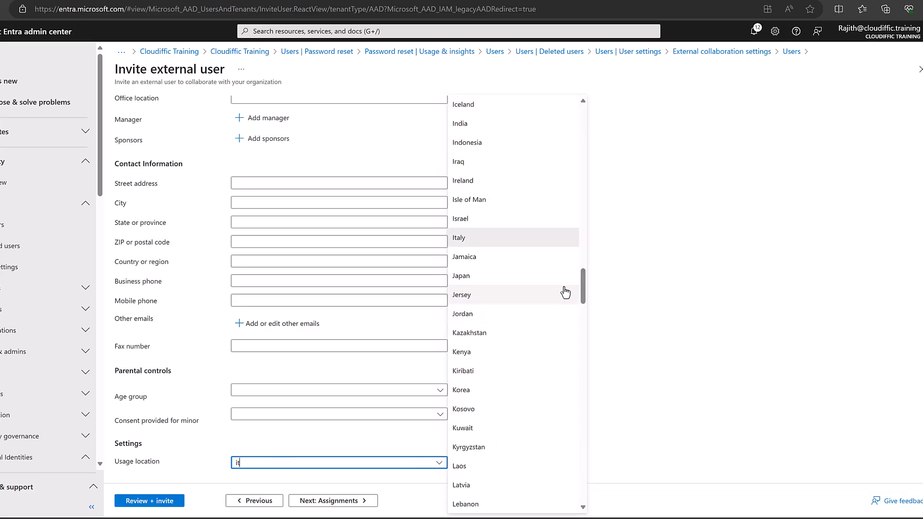
pyautogui.moveTo(584, 285); pyautogui.dragTo(581, 504)
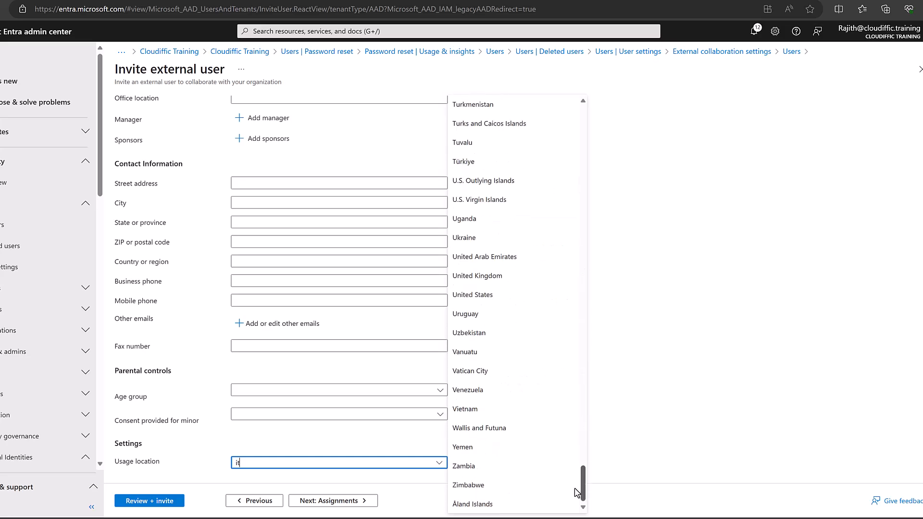
pyautogui.click(502, 282)
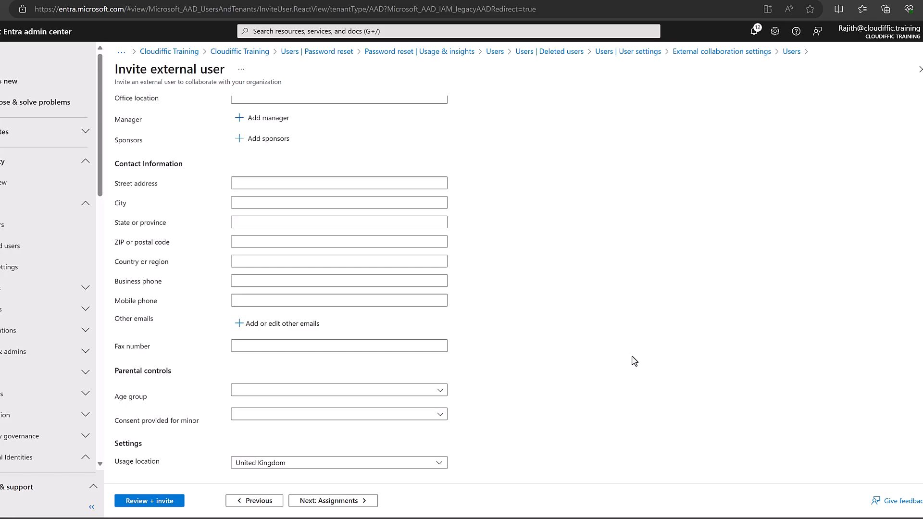
pyautogui.click(339, 501)
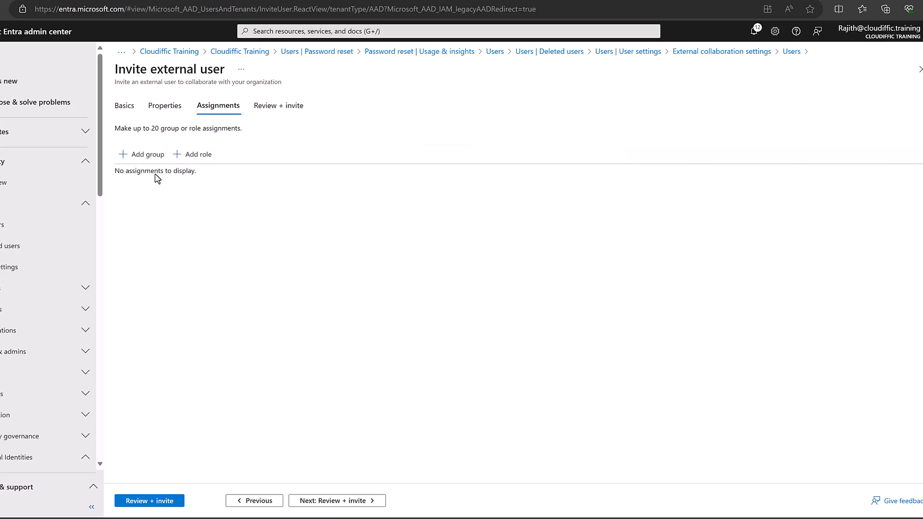
# Add the Intune PoC group assignment to the guest's invitation.
pyautogui.click(146, 161)
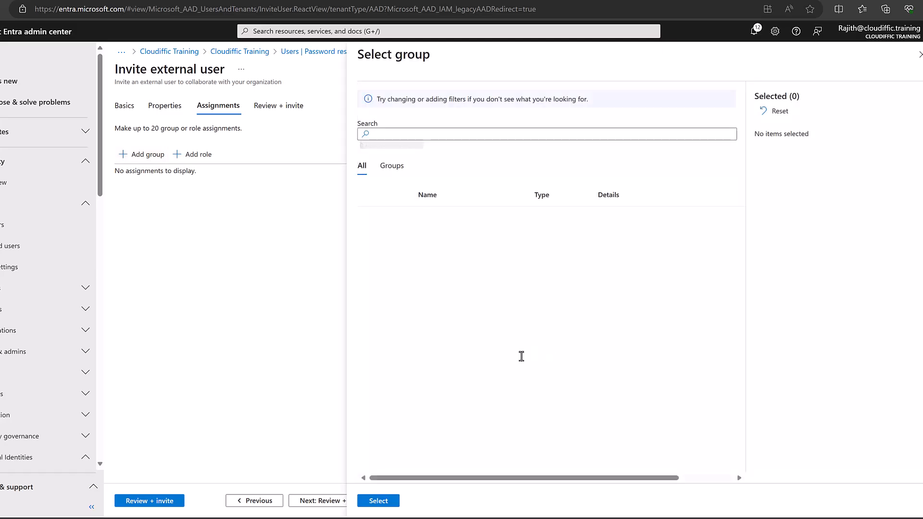
pyautogui.scroll(-3, 703, 324)
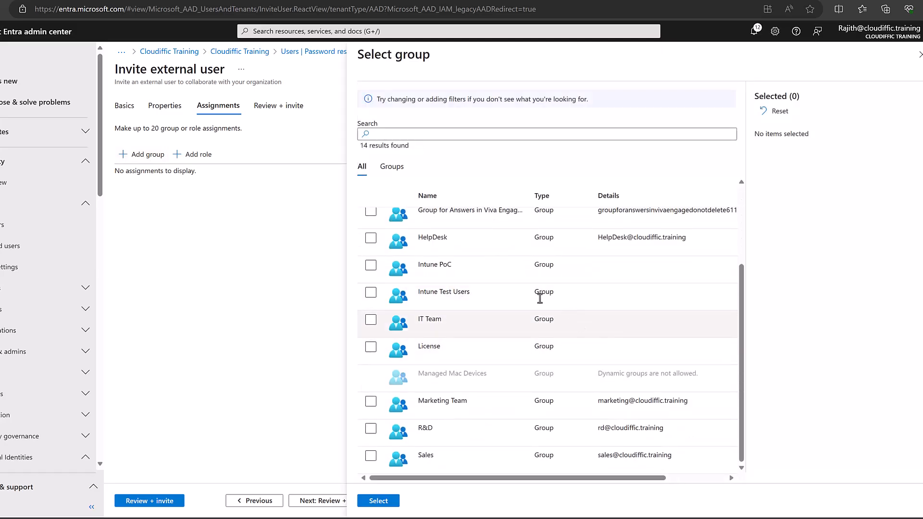
pyautogui.click(370, 266)
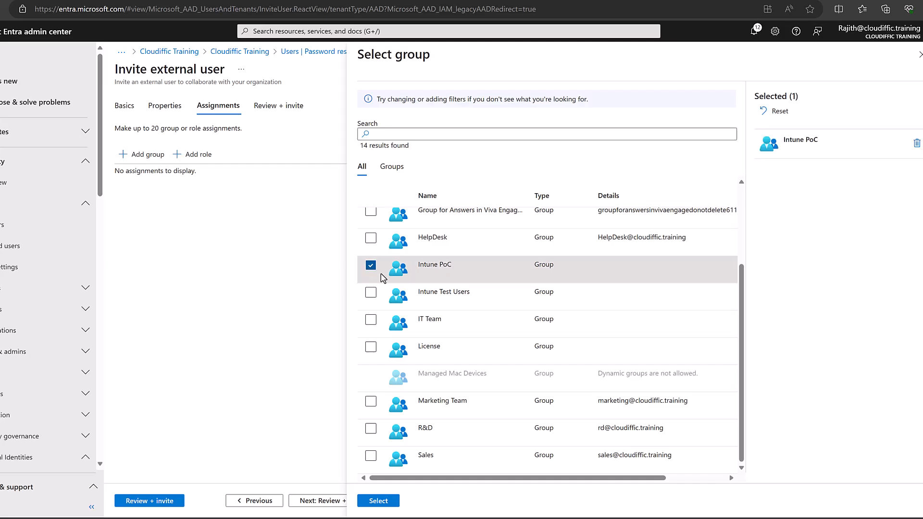
pyautogui.click(373, 501)
# Search 'reader' and add the Global Reader and Security Reader directory roles to the guest.
pyautogui.click(205, 163)
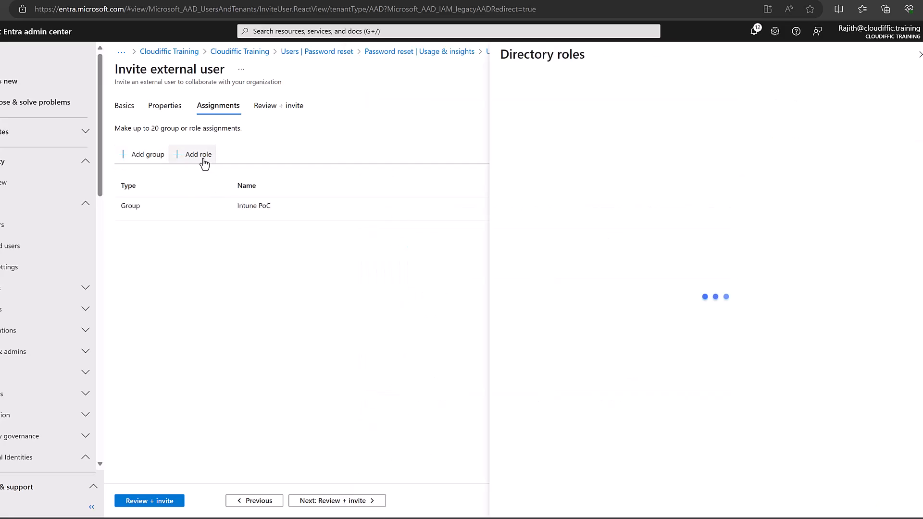
pyautogui.scroll(-5, 716, 238)
pyautogui.scroll(5, 624, 175)
pyautogui.click(579, 111)
pyautogui.write('reader')
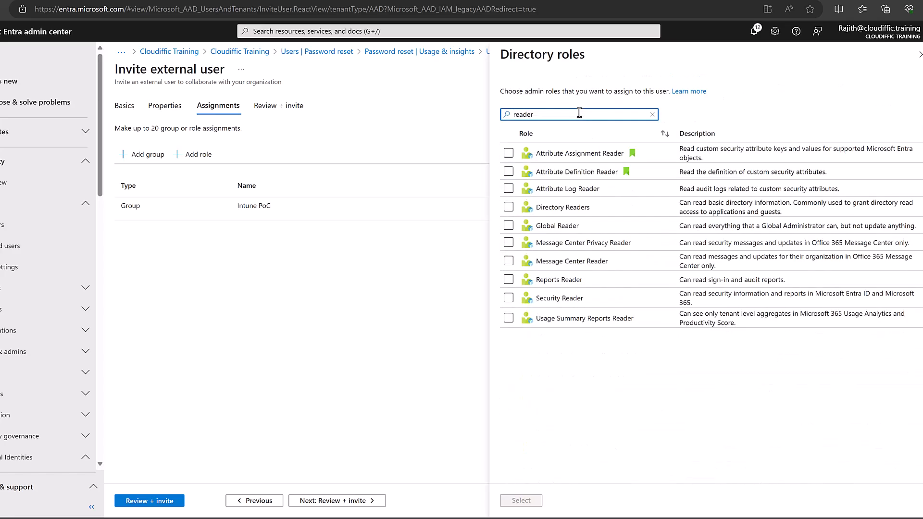
pyautogui.click(508, 226)
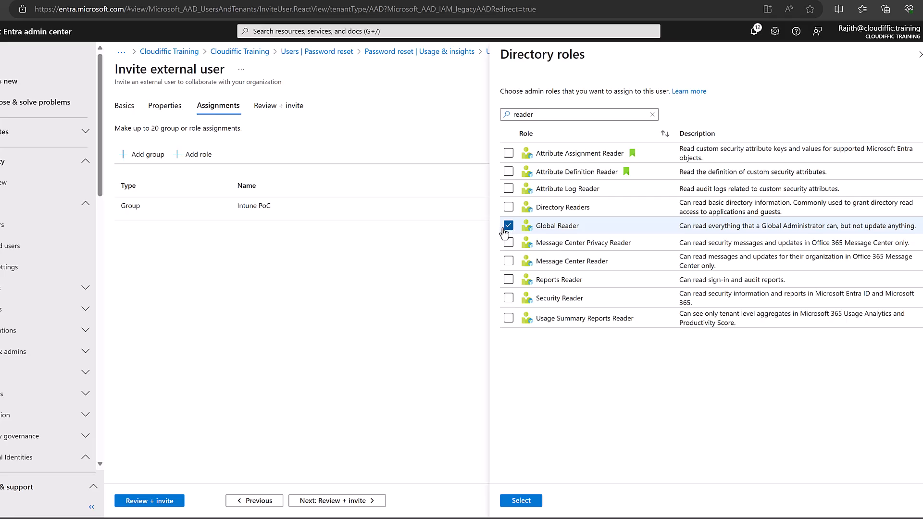
pyautogui.click(508, 299)
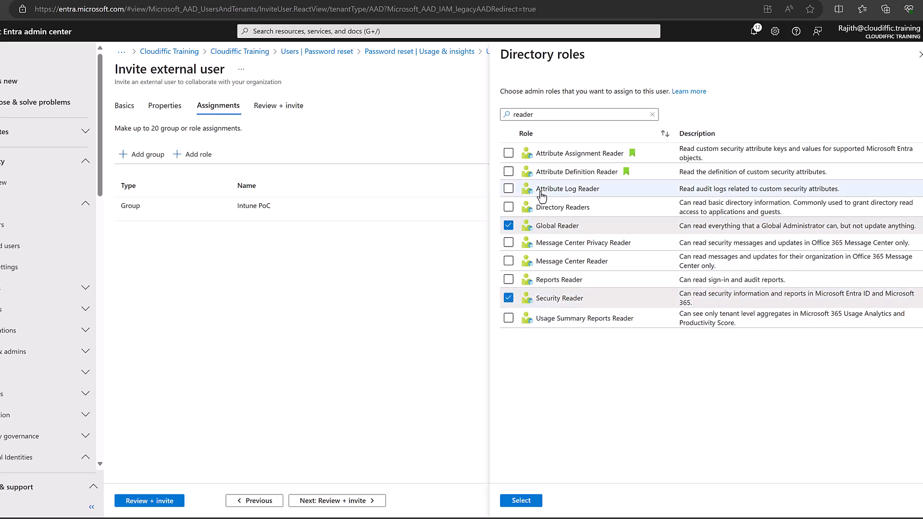
pyautogui.click(521, 500)
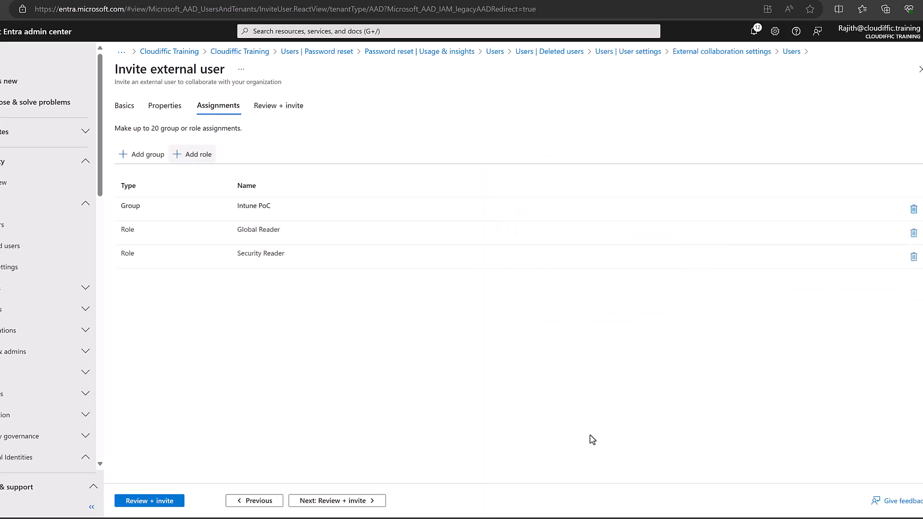
pyautogui.click(325, 503)
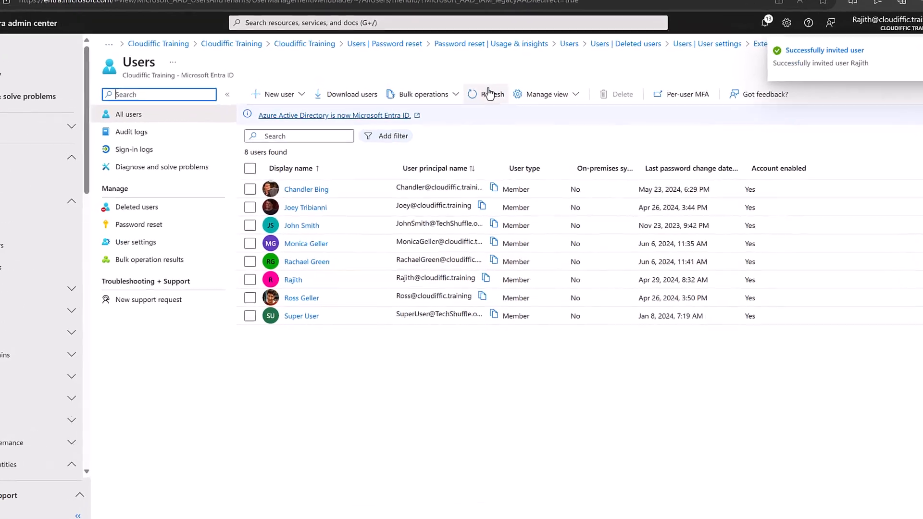
# Refresh All users to show the new guest and widen the User principal name column.
pyautogui.click(486, 114)
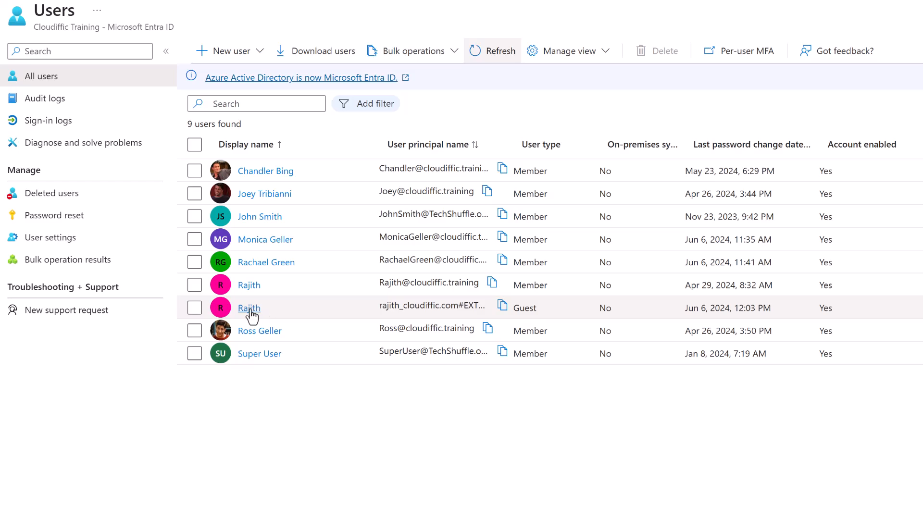
pyautogui.moveTo(510, 137); pyautogui.dragTo(600, 137)
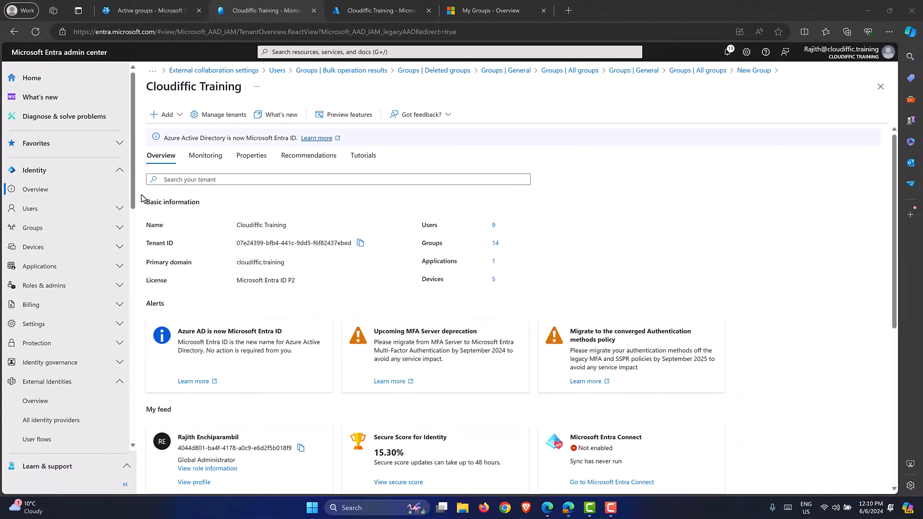
# Go to Groups > All groups, where 14 groups are listed, and begin a new group.
pyautogui.click(119, 227)
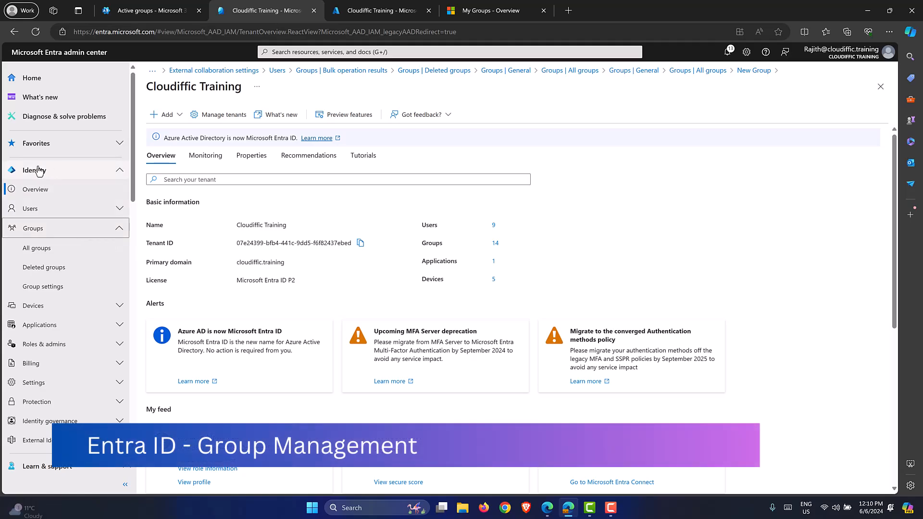
pyautogui.click(46, 249)
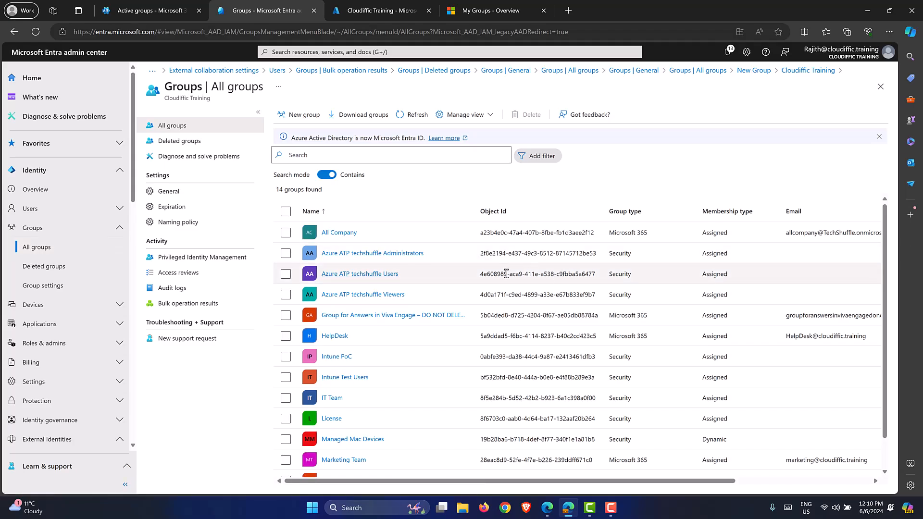
pyautogui.scroll(-1, 505, 273)
pyautogui.scroll(1, 505, 273)
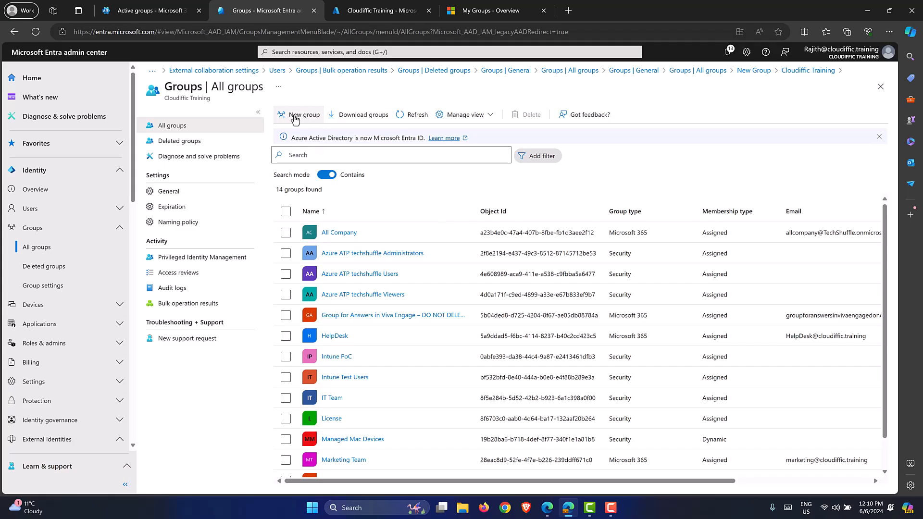
pyautogui.click(294, 116)
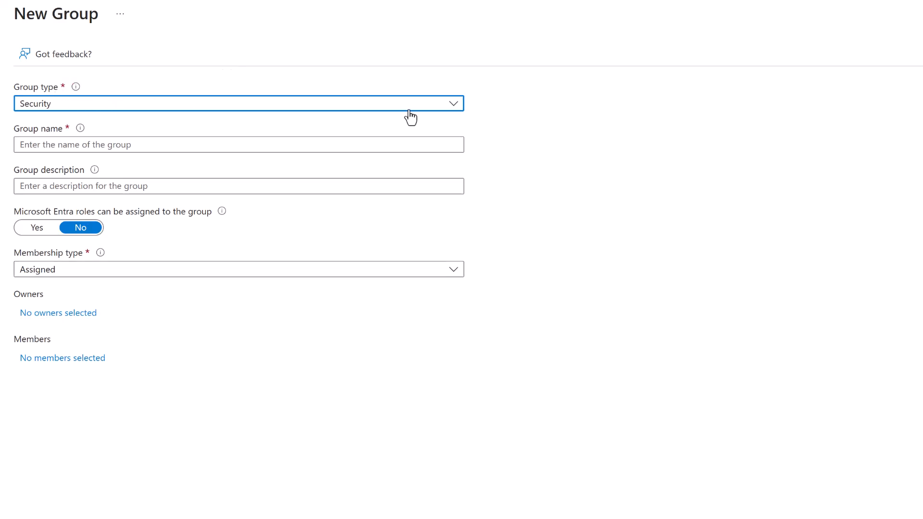
pyautogui.click(447, 107)
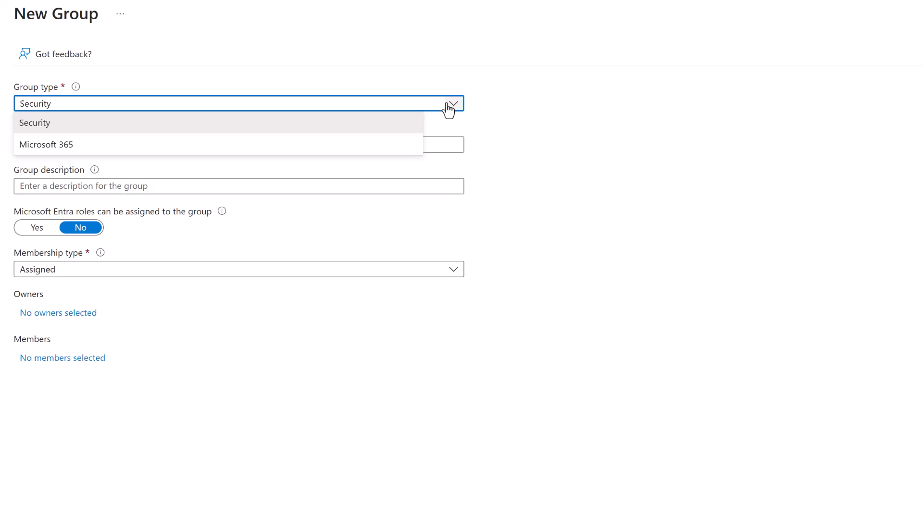
pyautogui.click(344, 126)
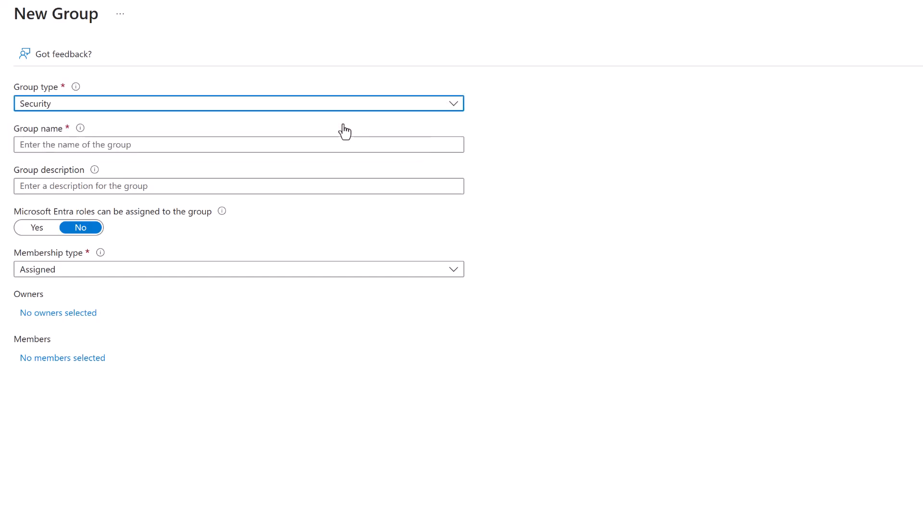
pyautogui.click(163, 273)
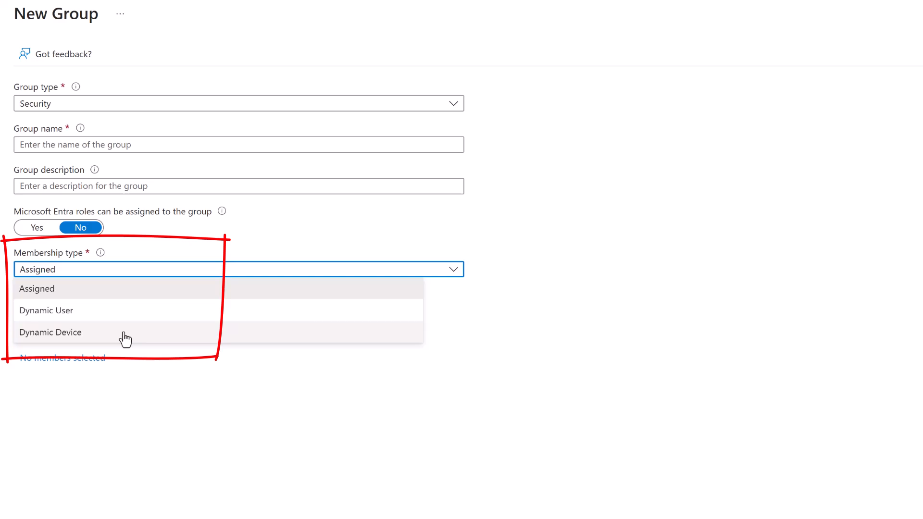
pyautogui.click(249, 102)
pyautogui.click(204, 144)
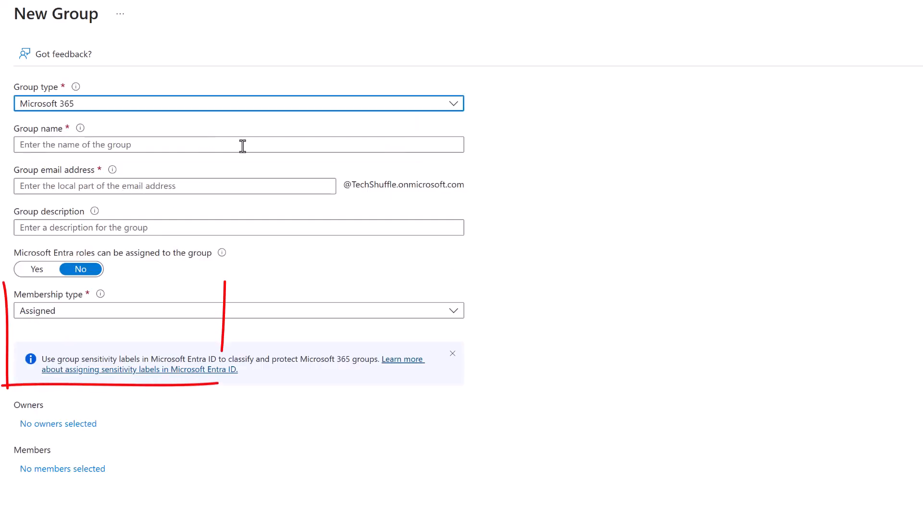
pyautogui.click(335, 315)
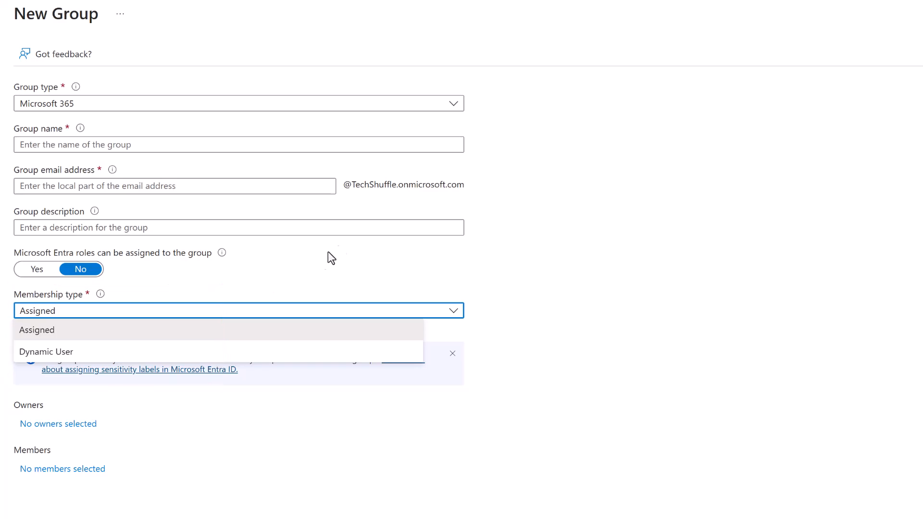
pyautogui.click(434, 106)
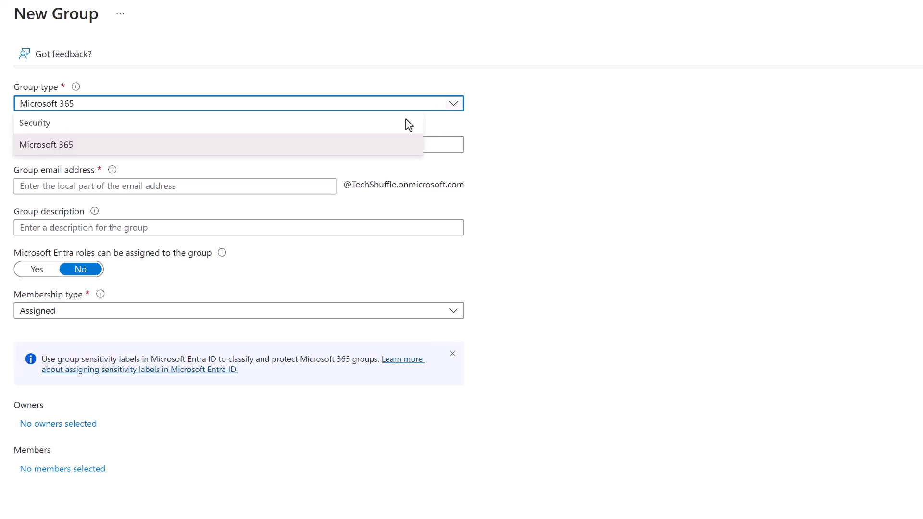
pyautogui.click(202, 127)
pyautogui.click(110, 144)
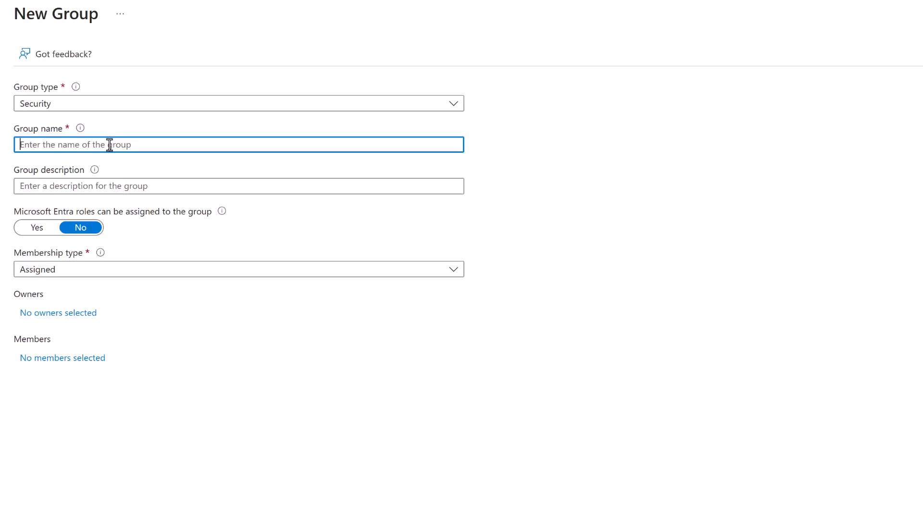
# Name the group HR and set 'Microsoft Entra roles can be assigned' to Yes.
pyautogui.write('HR')
pyautogui.click(38, 230)
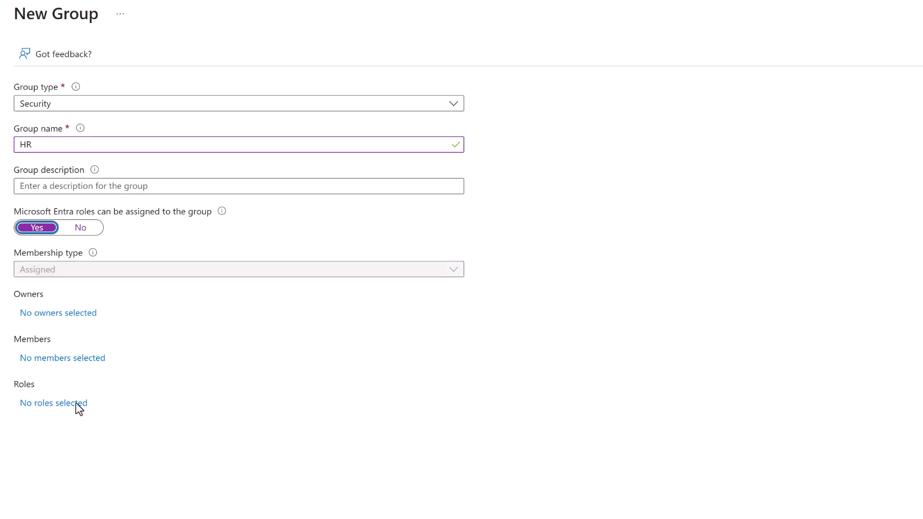
pyautogui.click(45, 403)
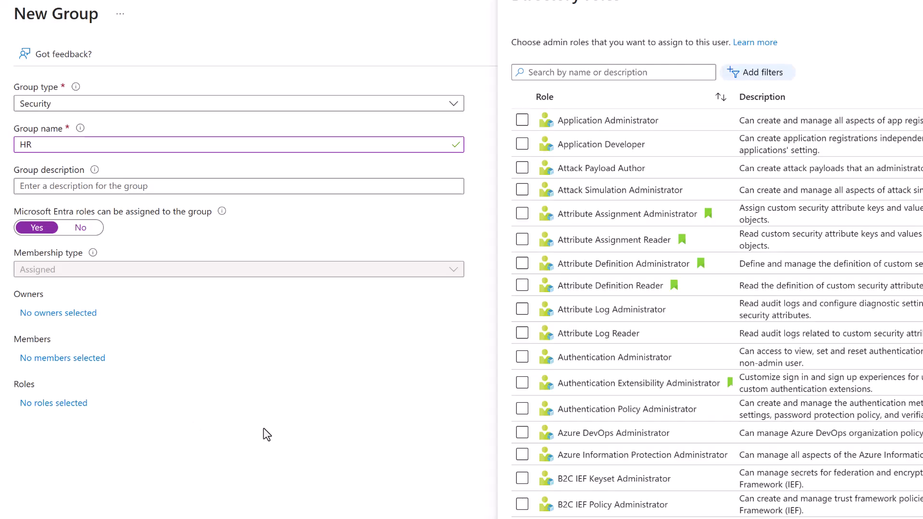
pyautogui.scroll(-7, 604, 286)
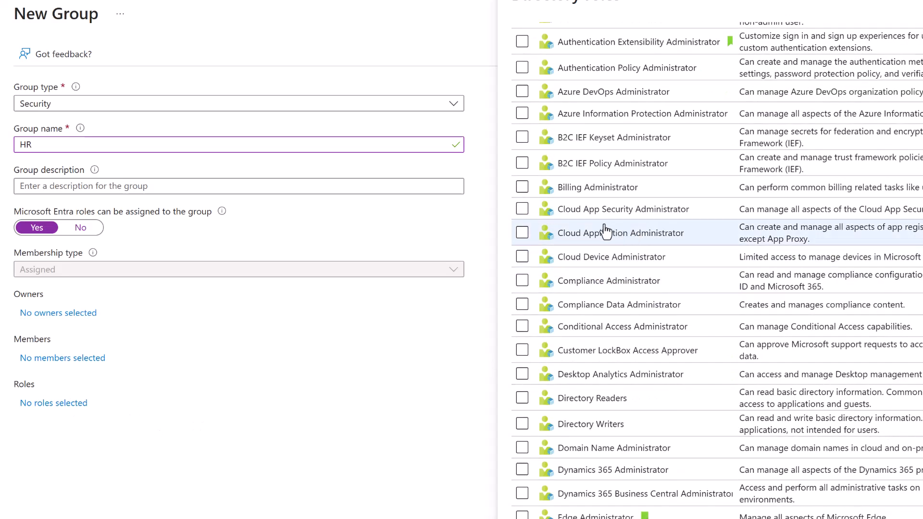
# Add the Global Administrator role to the group, keeping the group name HR.
pyautogui.doubleClick(17, 147)
pyautogui.write('Glo')
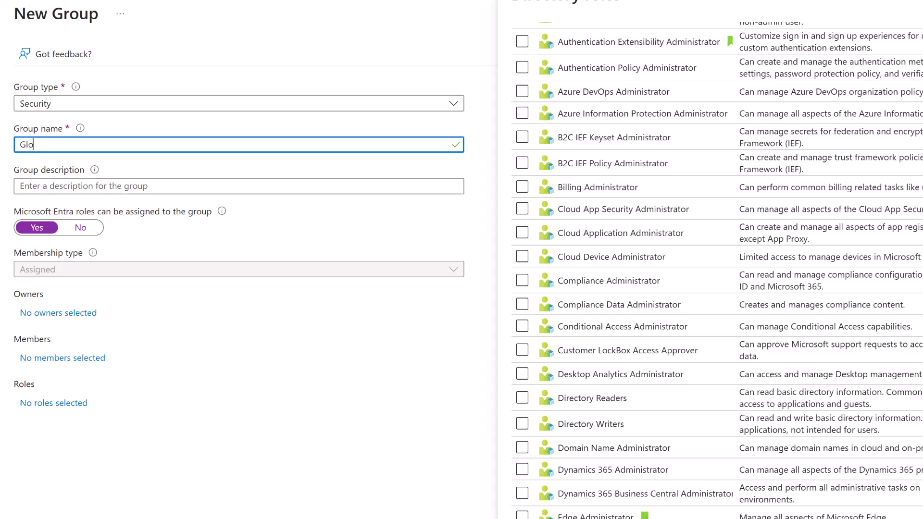
pyautogui.write('bal Admins')
pyautogui.scroll(-5, 625, 250)
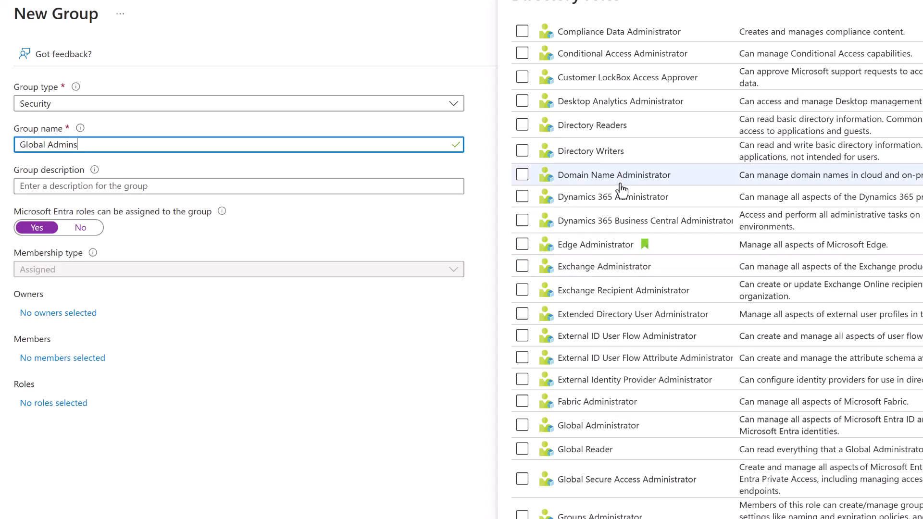
pyautogui.scroll(-4, 652, 188)
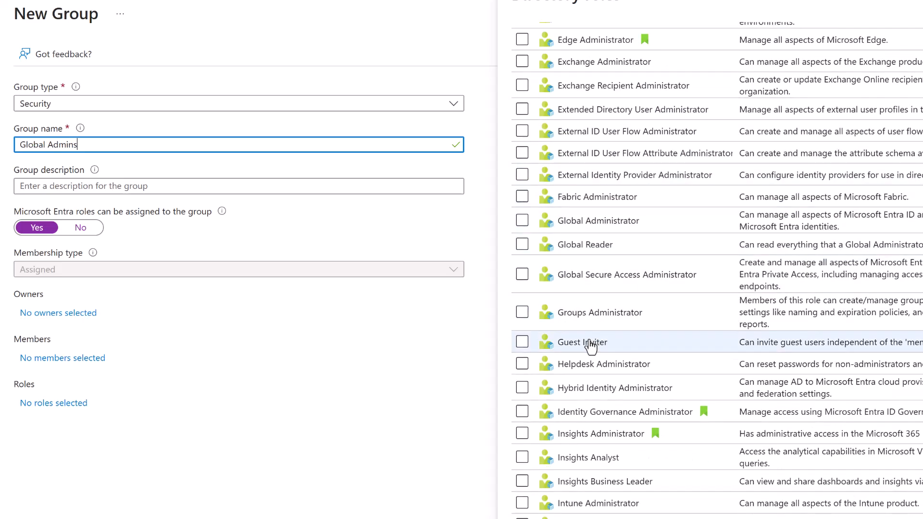
pyautogui.click(522, 222)
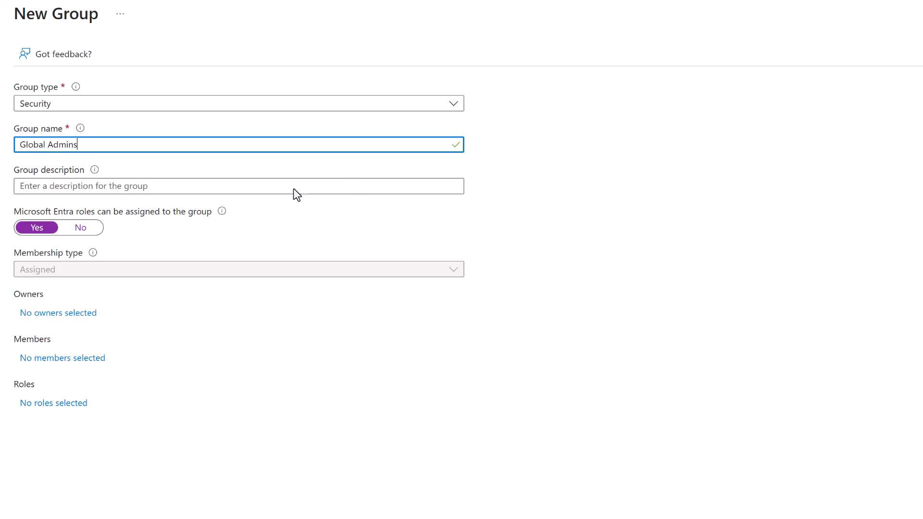
pyautogui.hotkey('ctrl', 'a')
pyautogui.write('HR')
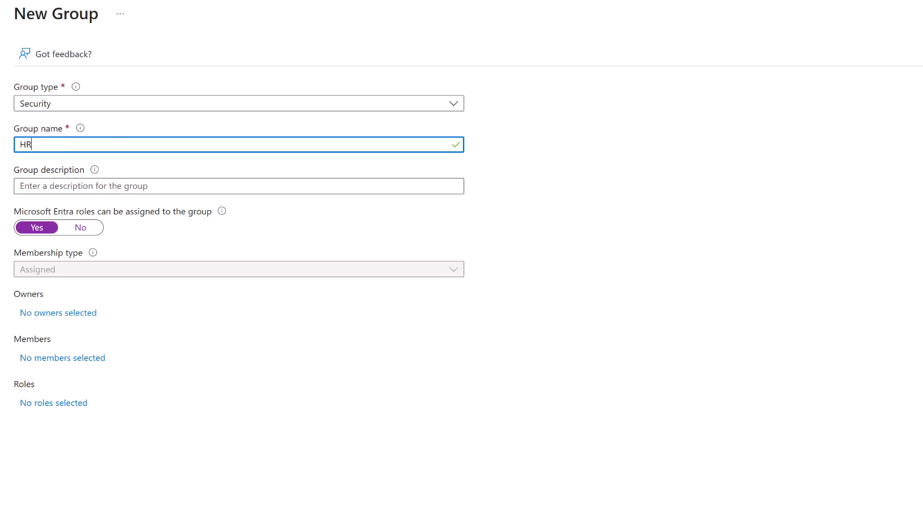
# Turn Entra role assignment back to No, keep Assigned membership, and add one owner.
pyautogui.click(80, 227)
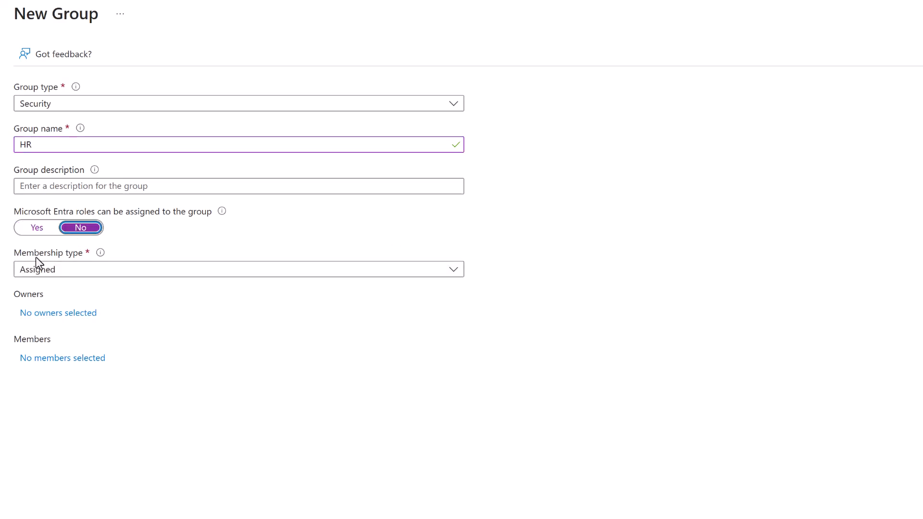
pyautogui.click(152, 275)
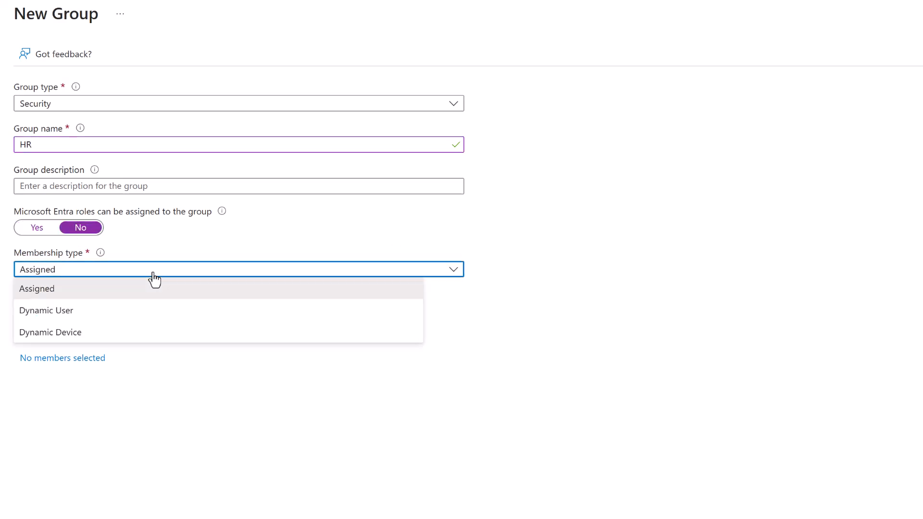
pyautogui.click(60, 292)
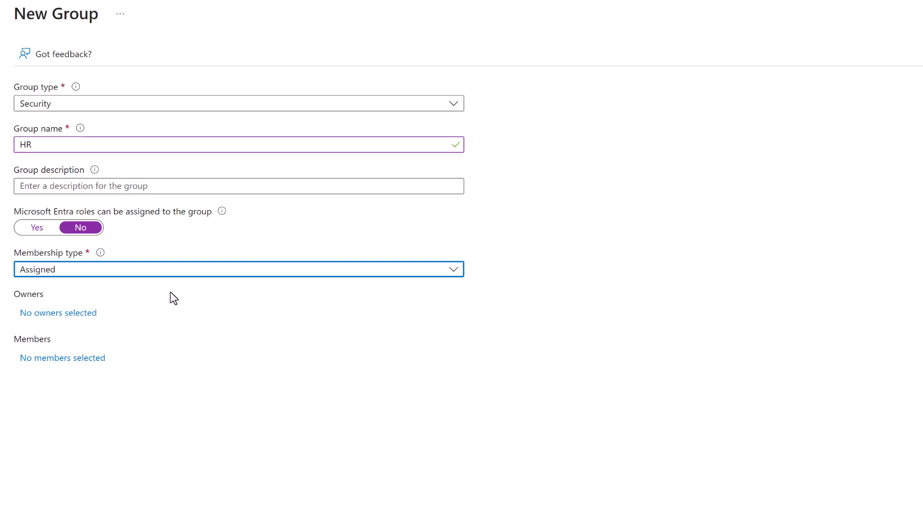
pyautogui.click(60, 314)
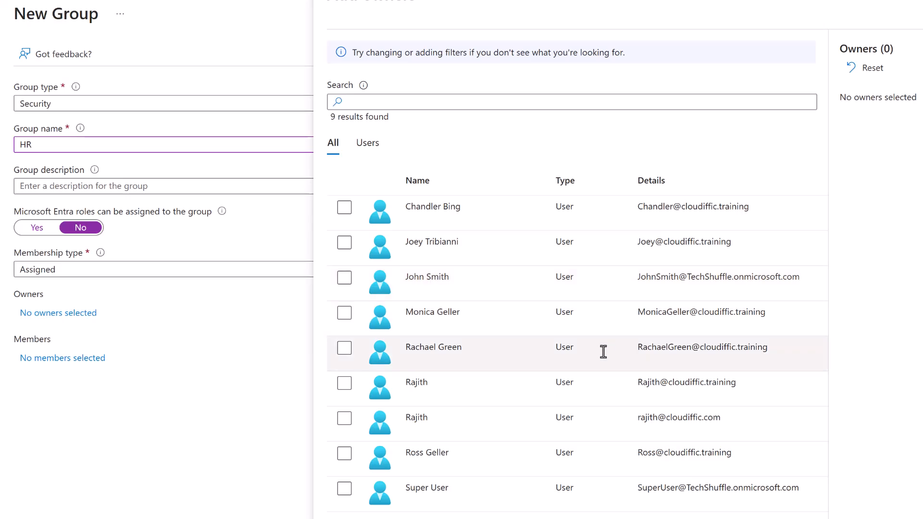
pyautogui.click(344, 419)
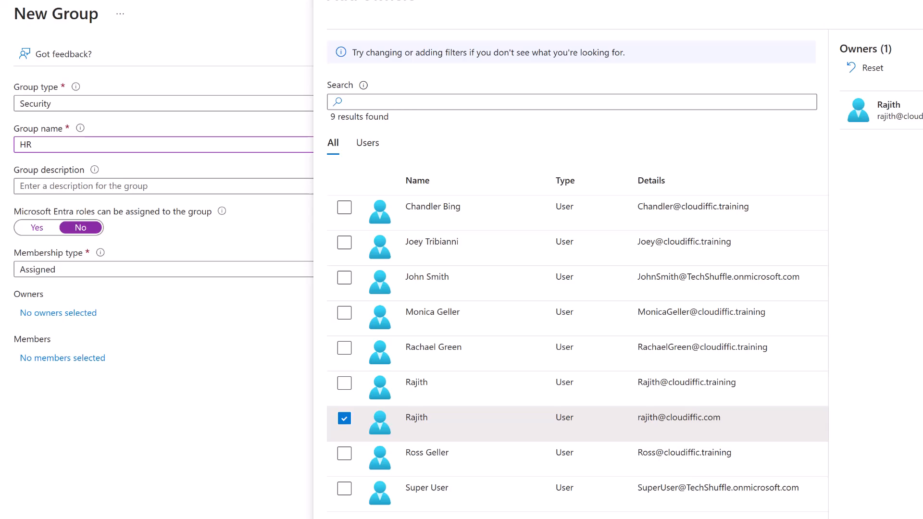
# Add three users as members of the HR group.
pyautogui.click(74, 358)
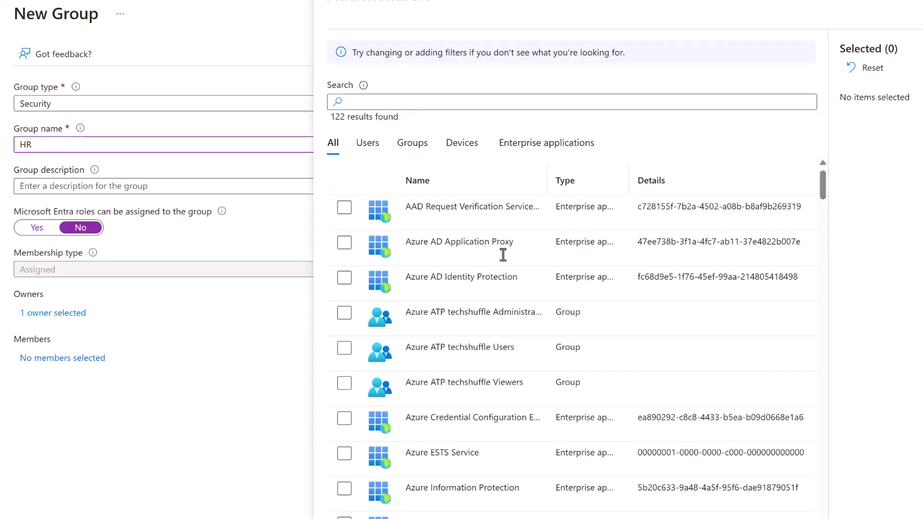
pyautogui.scroll(-10, 527, 285)
pyautogui.scroll(-15, 527, 285)
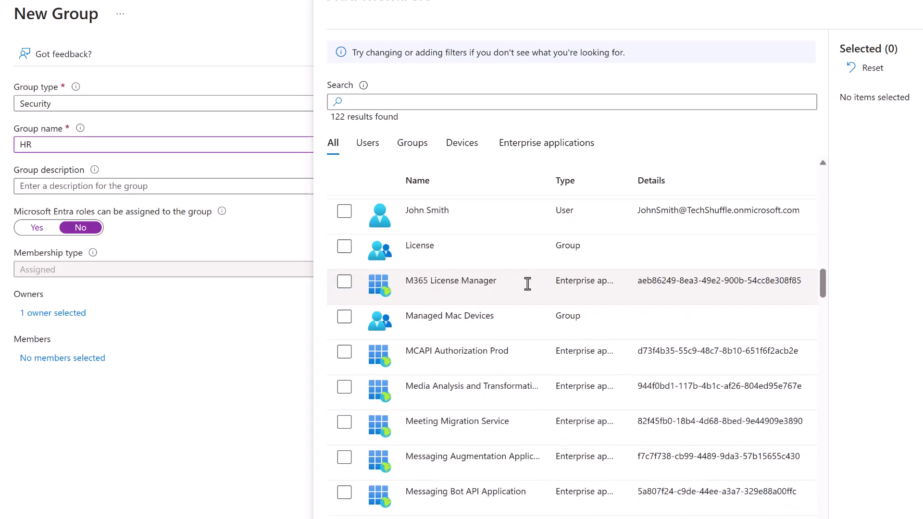
pyautogui.scroll(-20, 527, 282)
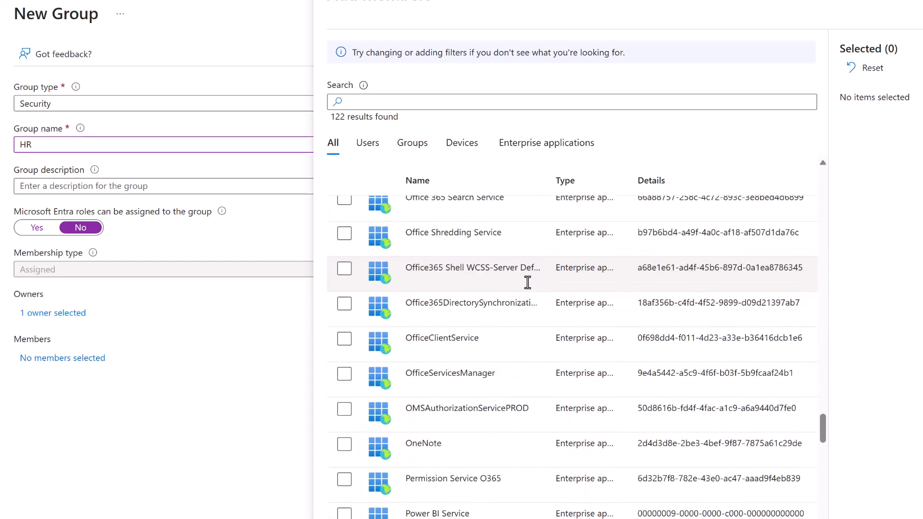
pyautogui.scroll(-5, 527, 283)
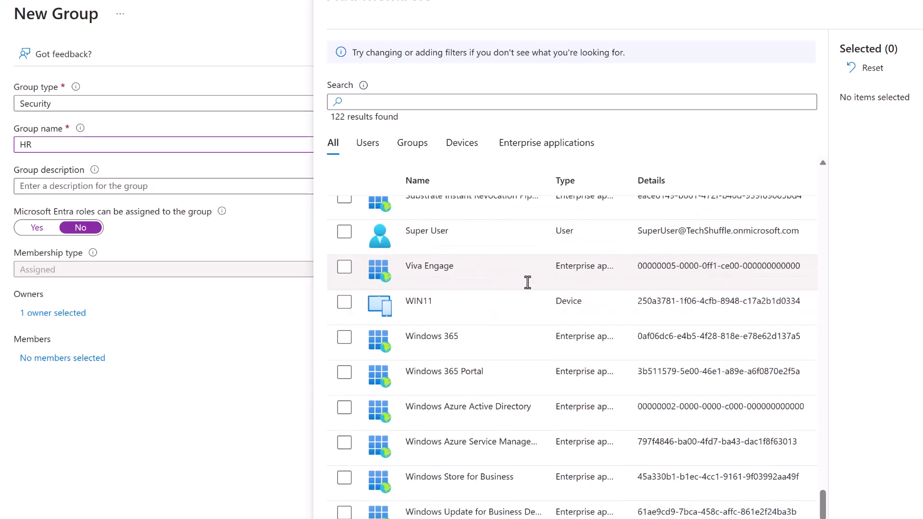
pyautogui.click(376, 142)
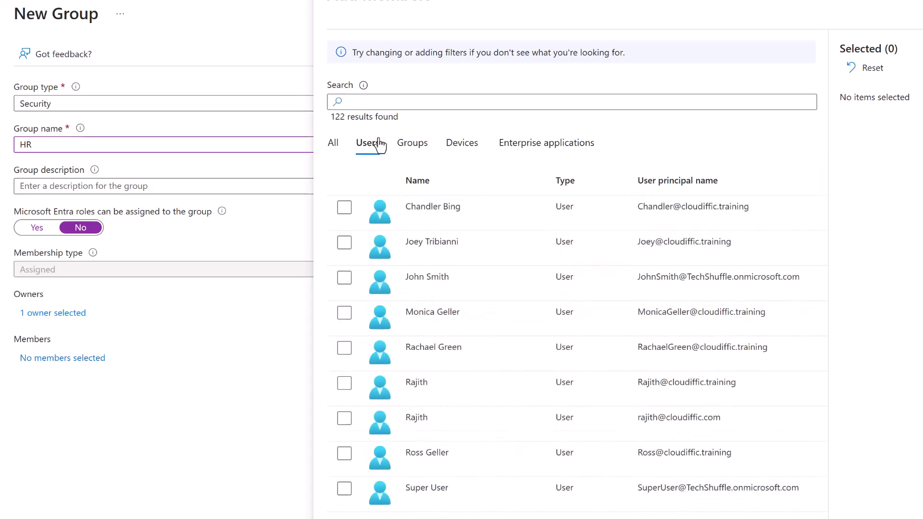
pyautogui.click(345, 207)
pyautogui.click(343, 244)
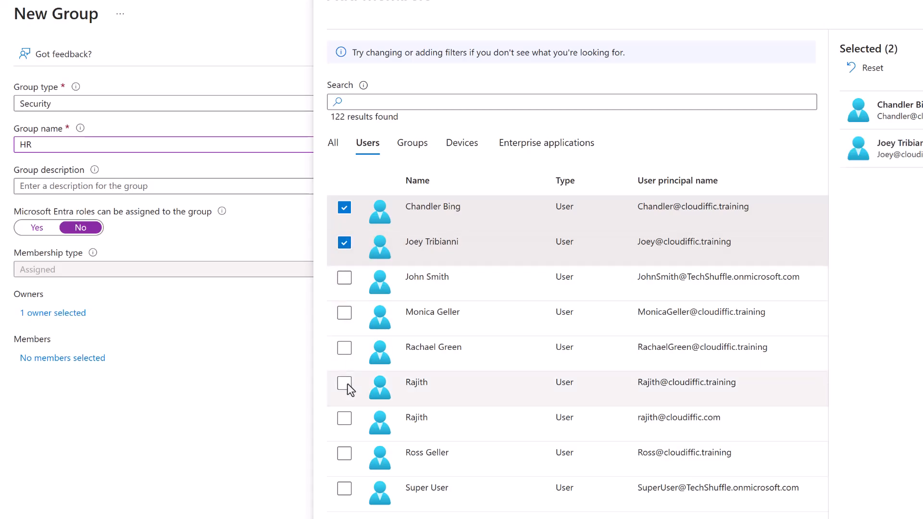
pyautogui.click(342, 456)
pyautogui.click(347, 518)
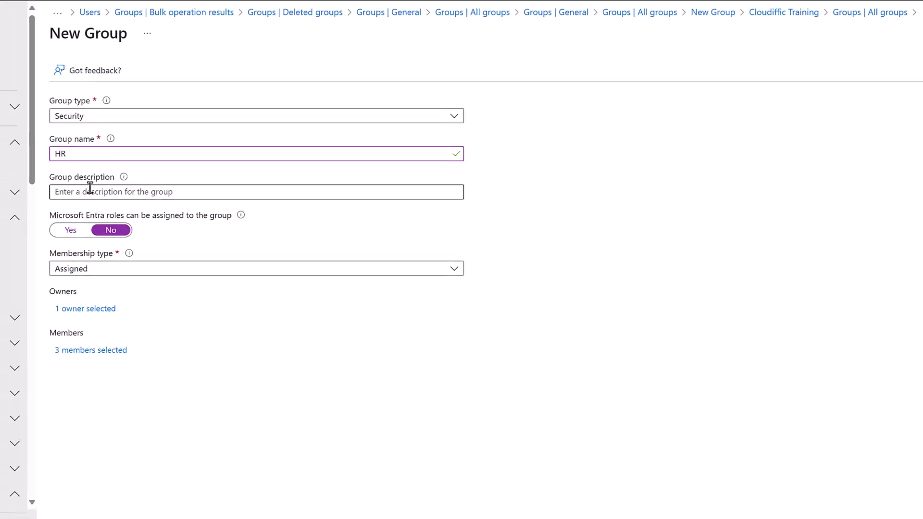
pyautogui.click(90, 190)
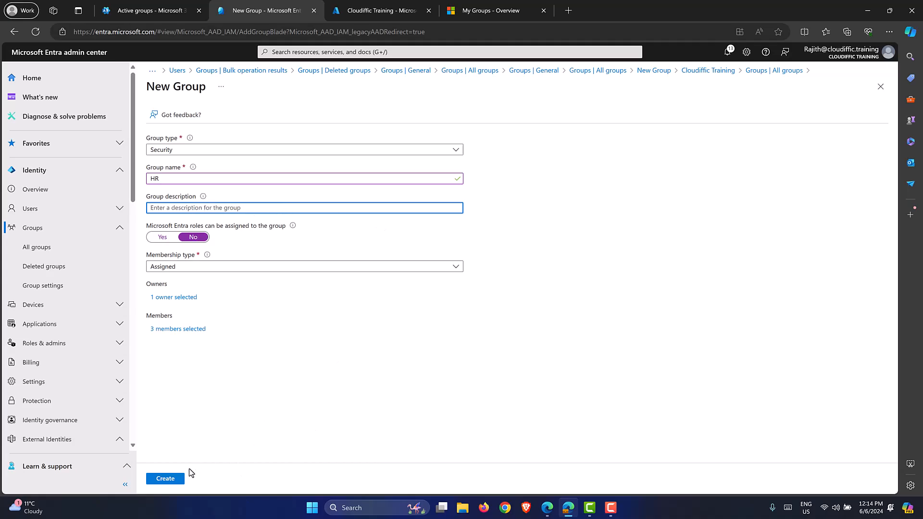
# Create the HR group and open it from the refreshed All groups list.
pyautogui.click(171, 478)
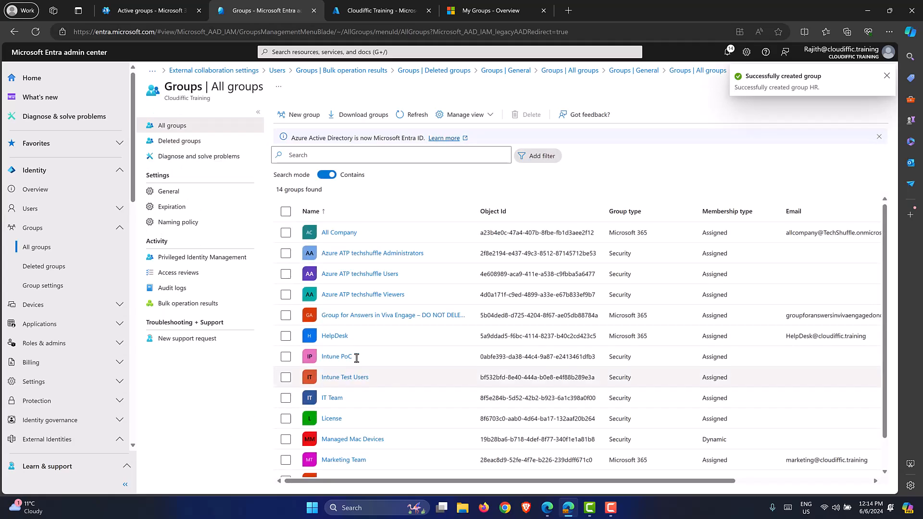
pyautogui.click(412, 117)
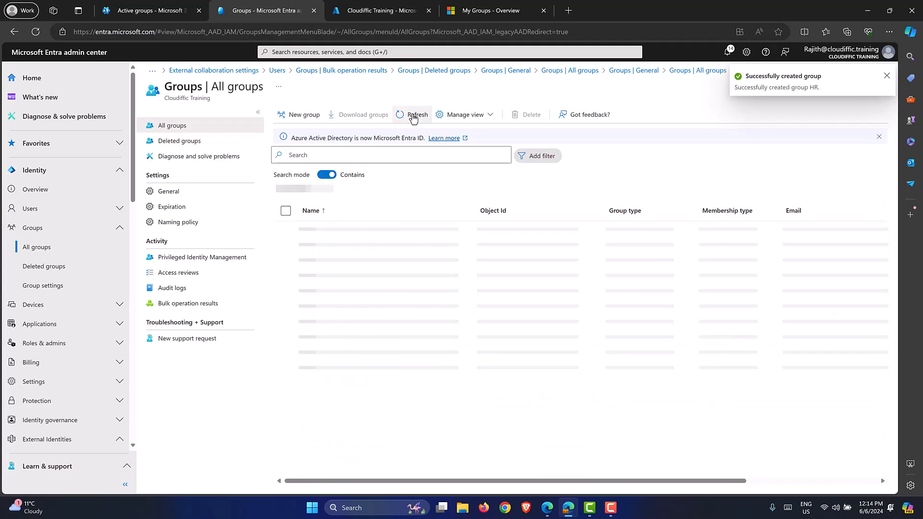
pyautogui.scroll(-2, 418, 284)
pyautogui.scroll(2, 404, 288)
pyautogui.click(326, 356)
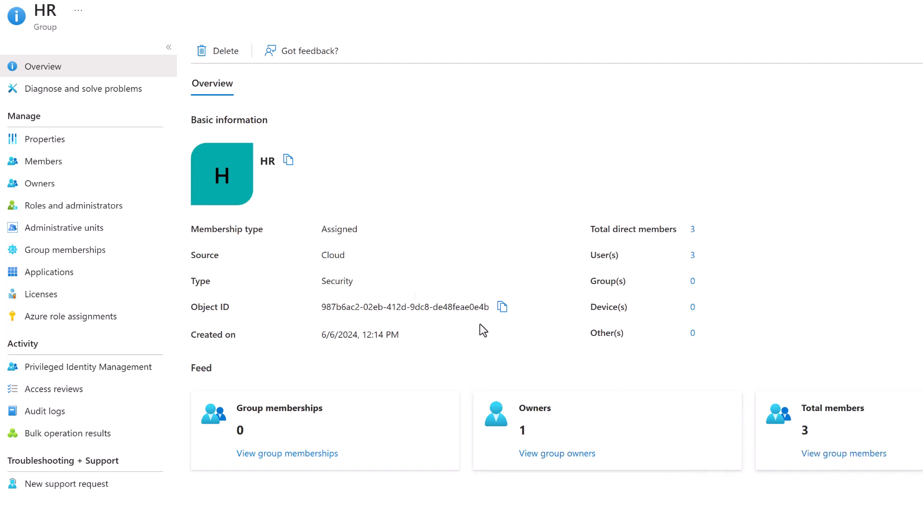
# Review the HR group's members, owners, roles and license assignments without assigning licenses.
pyautogui.click(74, 161)
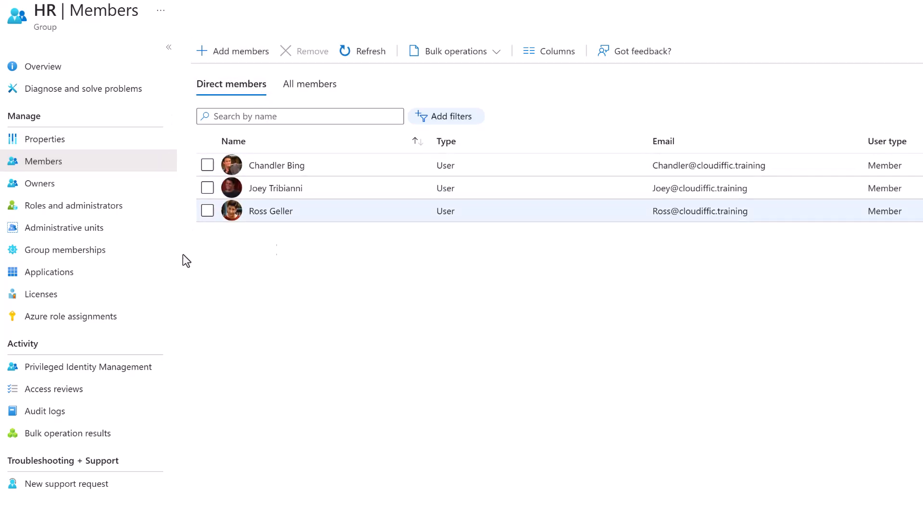
pyautogui.click(45, 192)
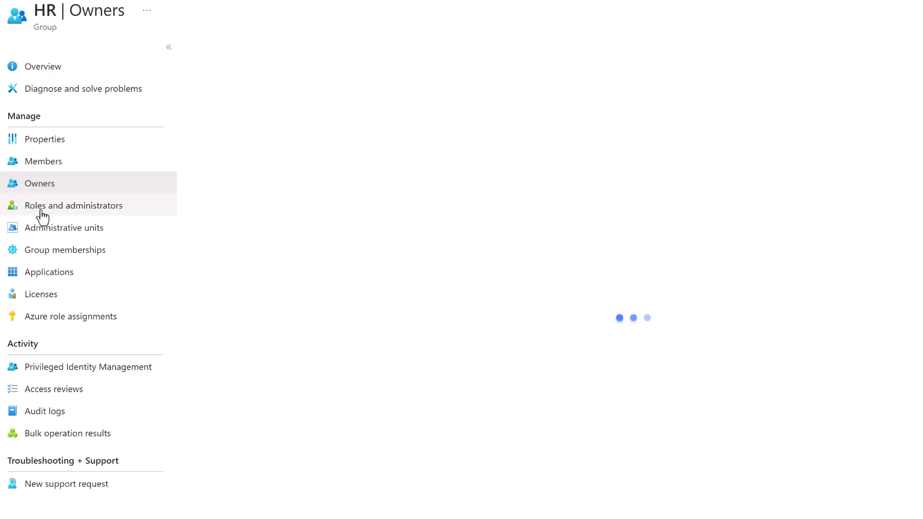
pyautogui.click(41, 205)
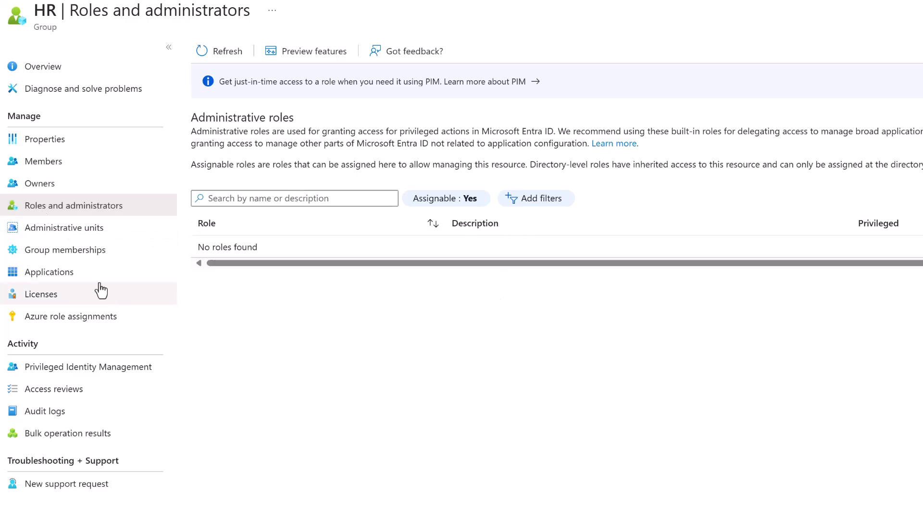
pyautogui.click(54, 294)
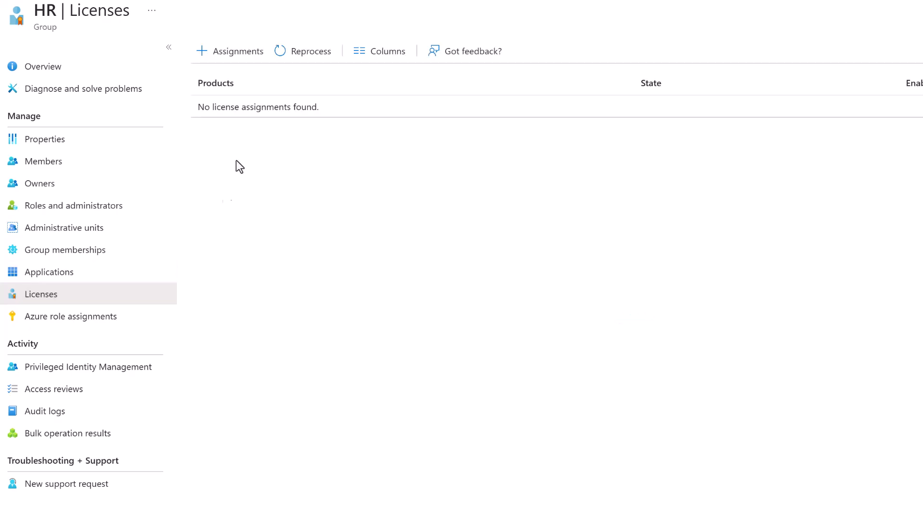
pyautogui.click(239, 53)
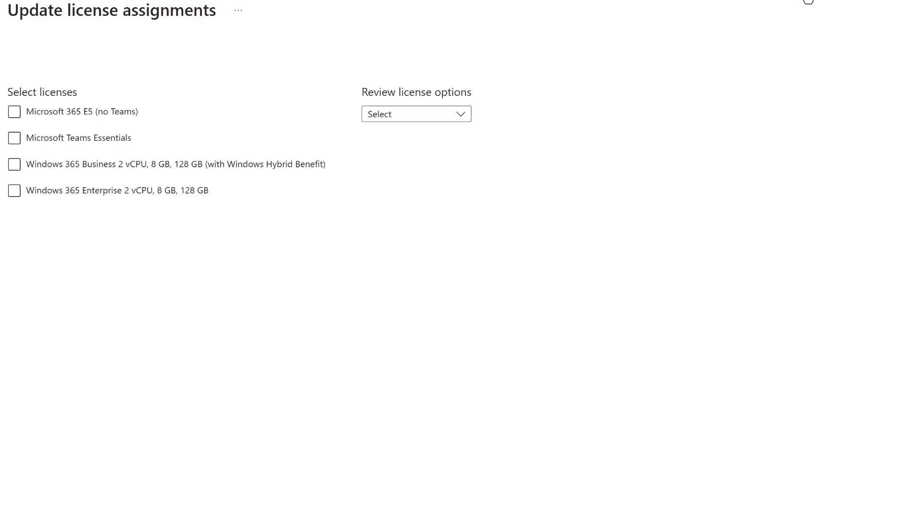
pyautogui.click(807, 1)
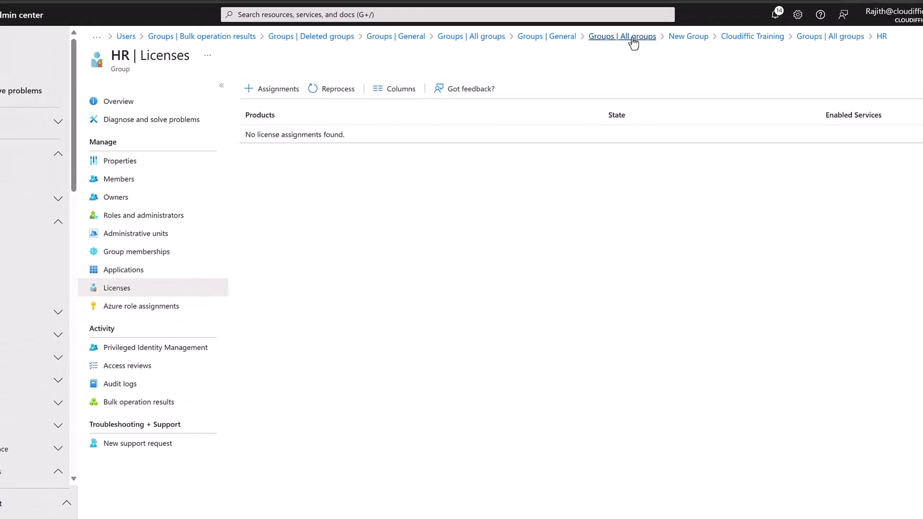
# Start a new Security group named 'IT Users'.
pyautogui.click(632, 38)
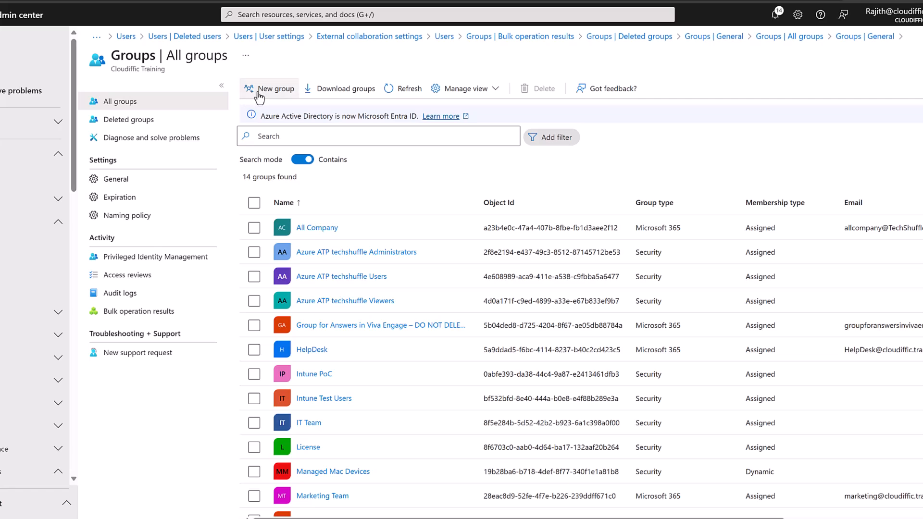
pyautogui.click(260, 90)
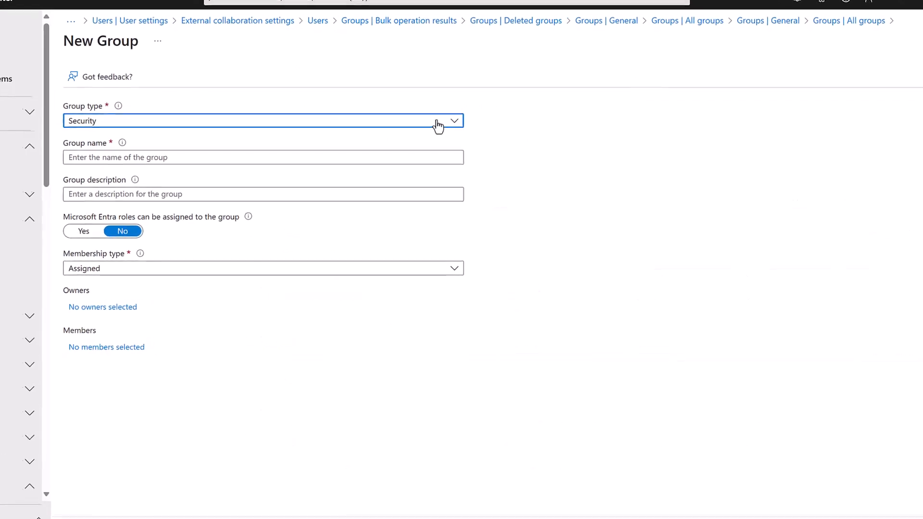
pyautogui.click(351, 126)
pyautogui.click(350, 132)
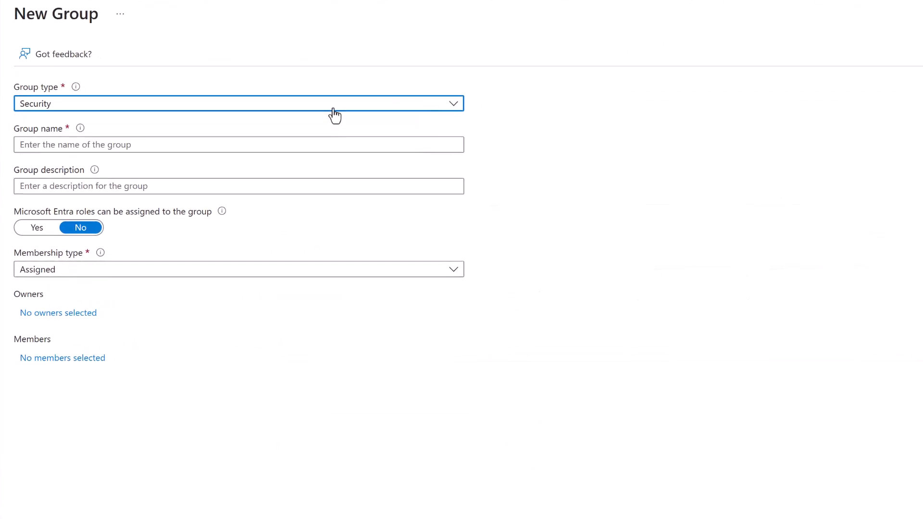
pyautogui.click(102, 144)
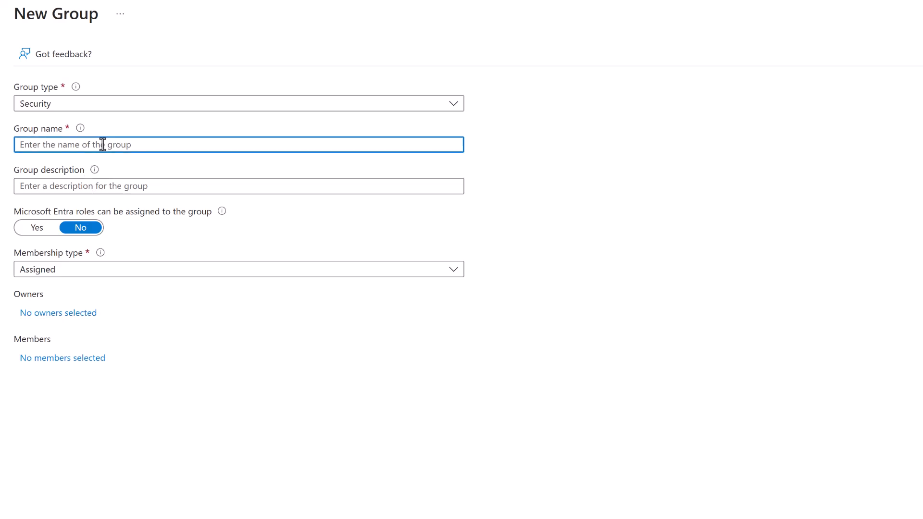
pyautogui.write('IT Users')
# Set the membership type to Dynamic User and add one owner.
pyautogui.click(141, 269)
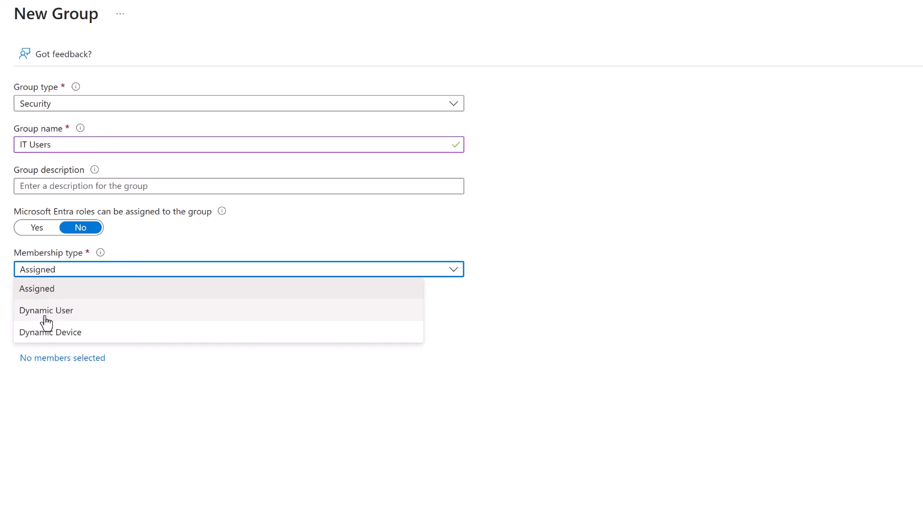
pyautogui.click(49, 316)
pyautogui.click(70, 314)
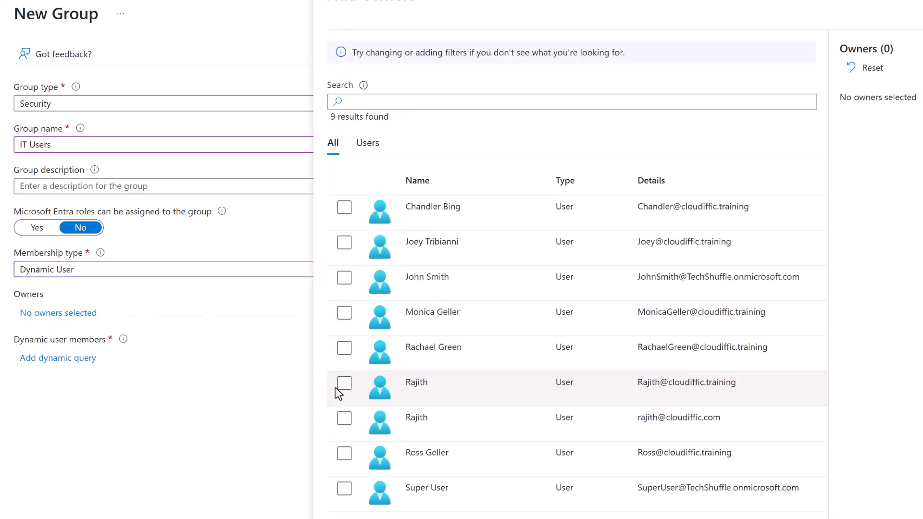
pyautogui.click(343, 383)
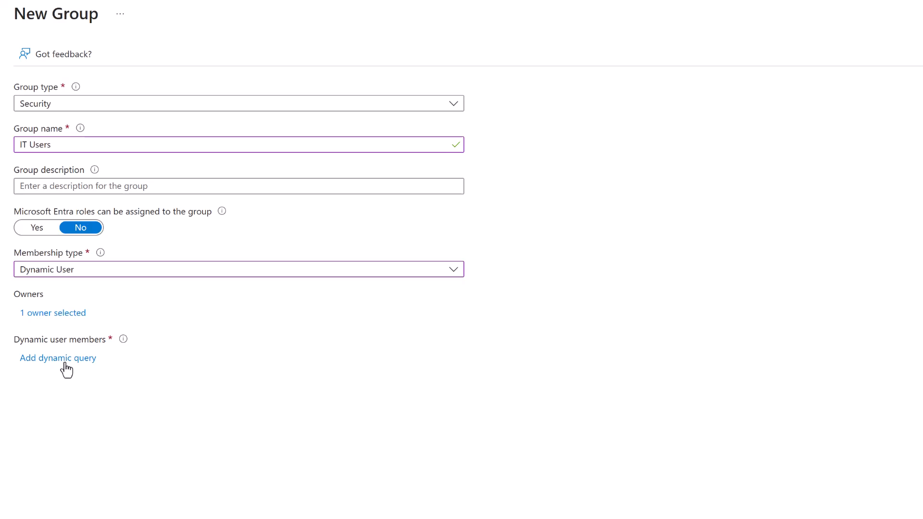
# Define the dynamic membership rule: department Equals IT.
pyautogui.click(66, 363)
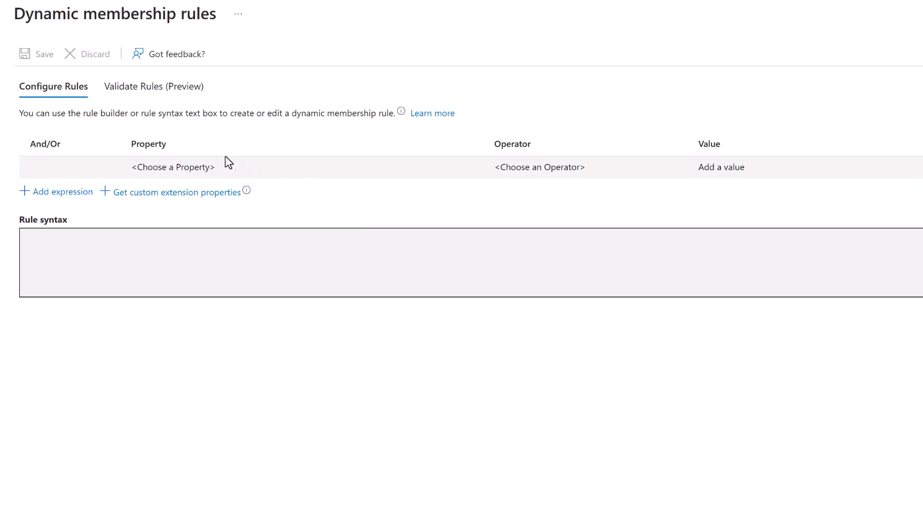
pyautogui.click(401, 169)
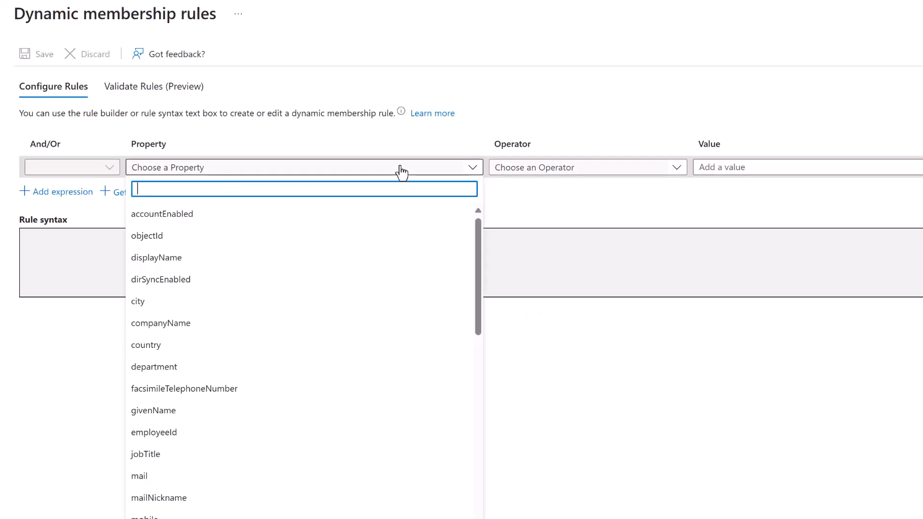
pyautogui.click(248, 368)
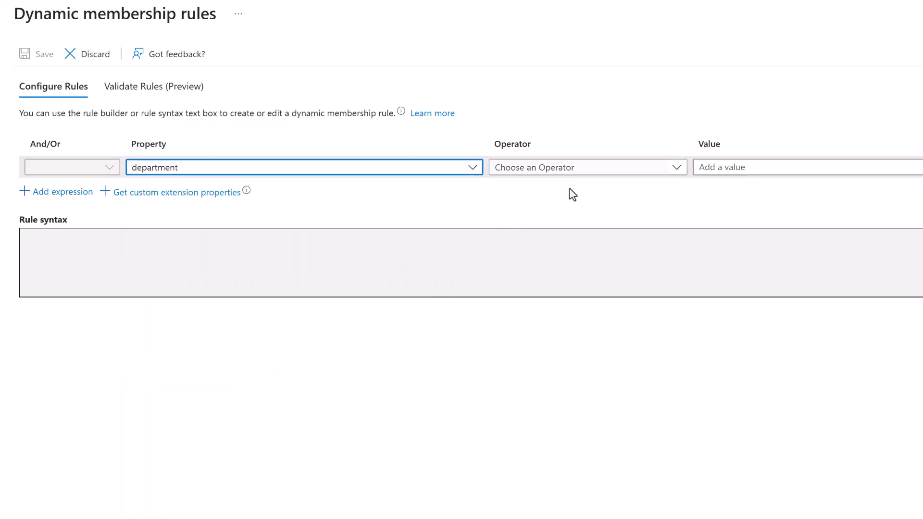
pyautogui.click(596, 171)
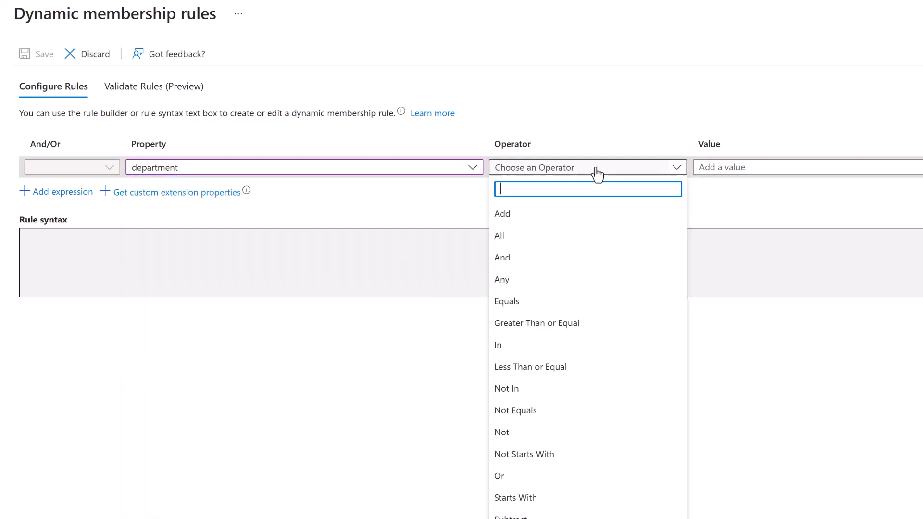
pyautogui.click(560, 304)
pyautogui.click(750, 172)
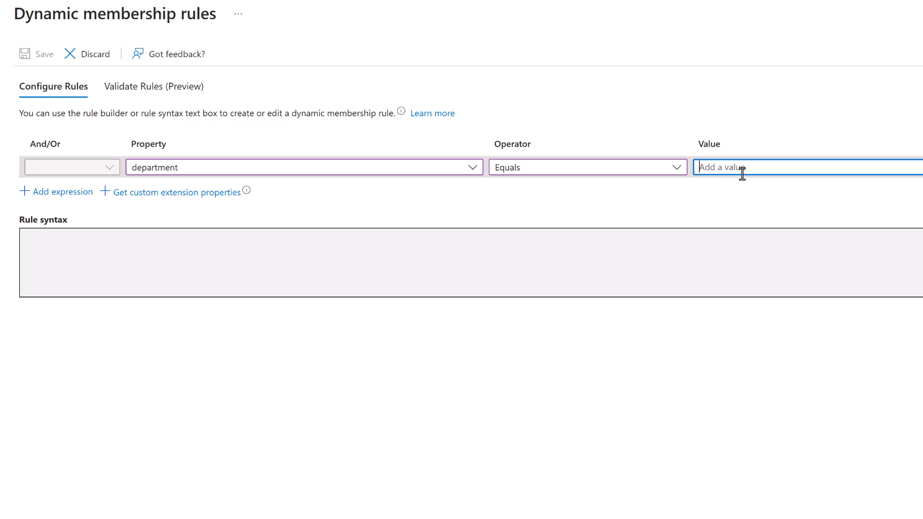
pyautogui.write('IT')
pyautogui.click(832, 201)
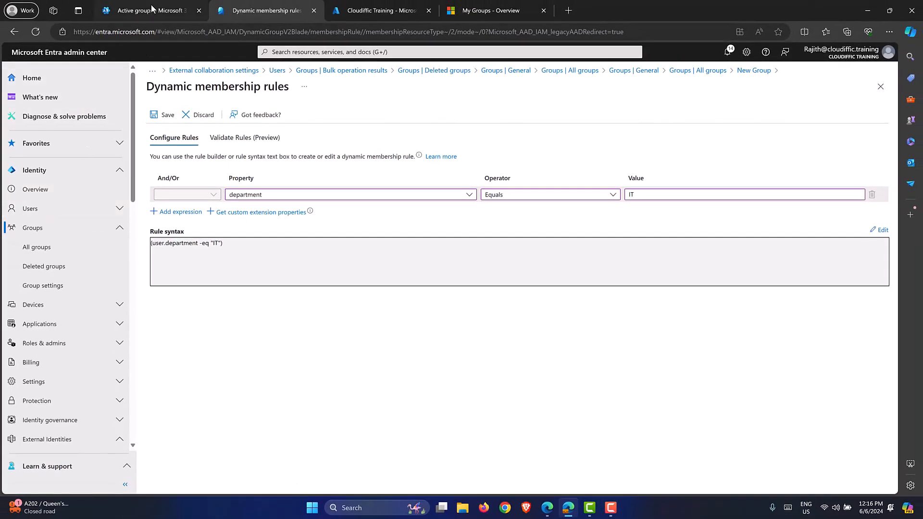
pyautogui.click(369, 10)
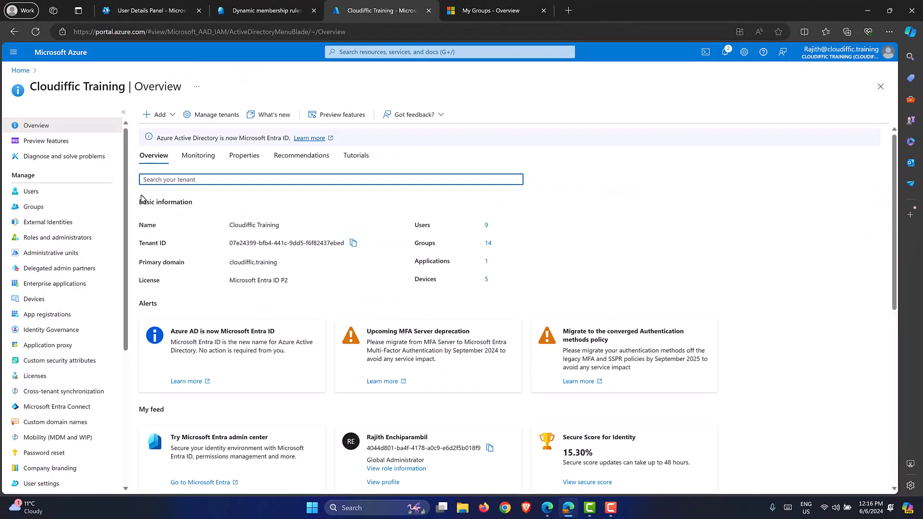
pyautogui.click(65, 192)
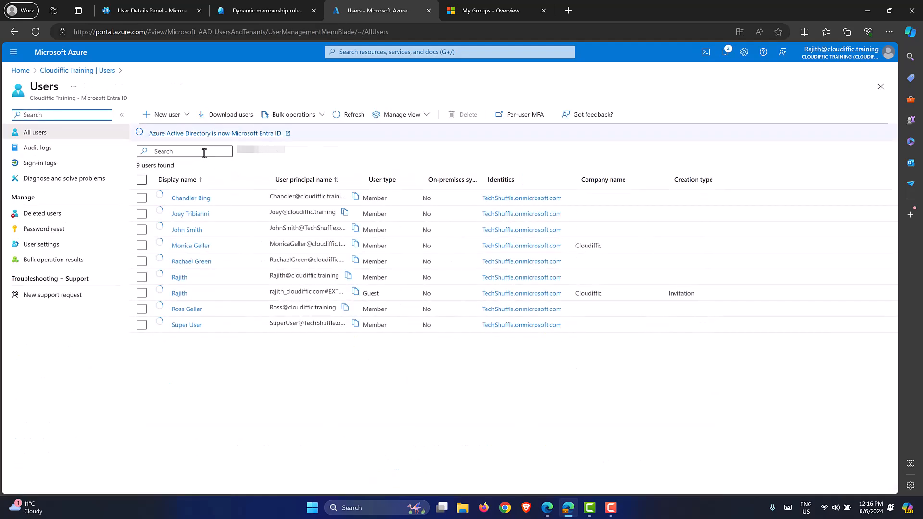
pyautogui.click(190, 245)
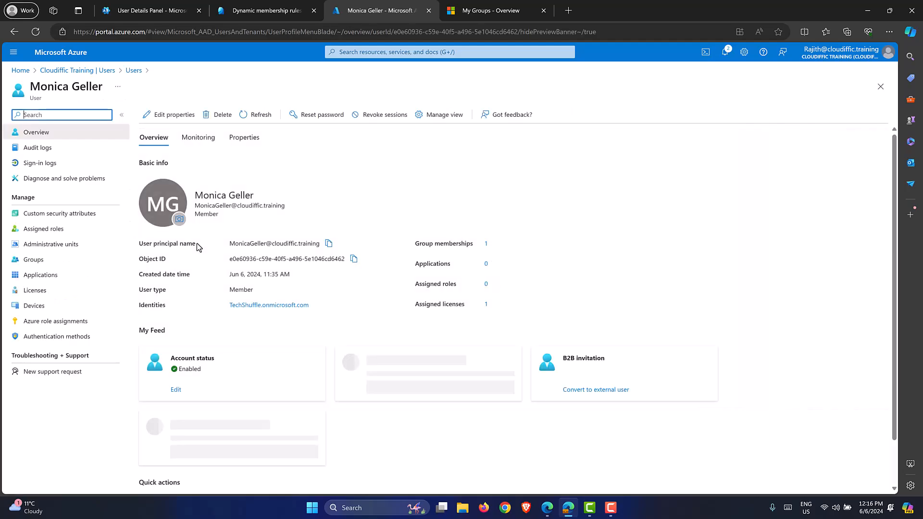
pyautogui.click(163, 114)
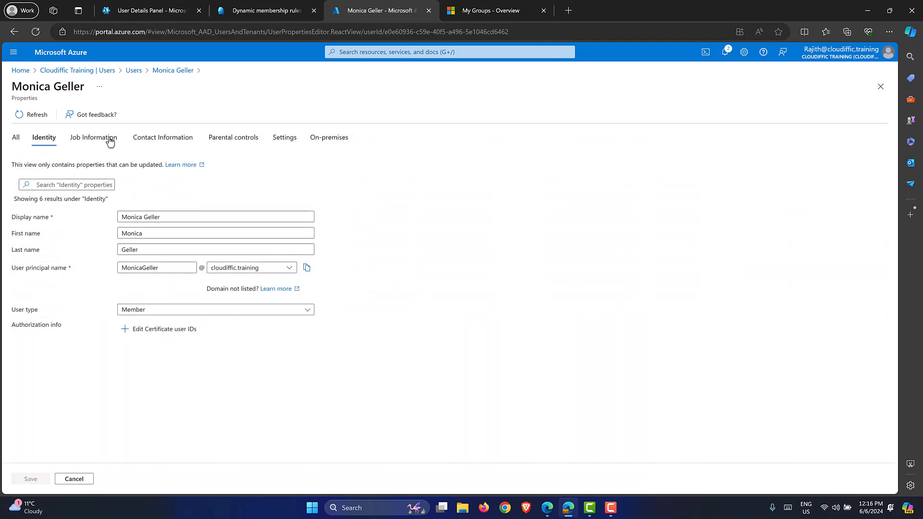
pyautogui.click(108, 140)
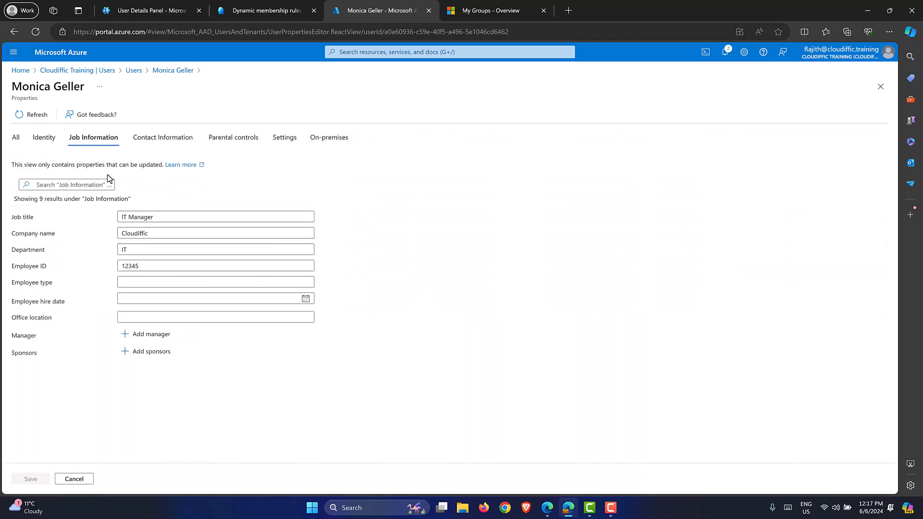
pyautogui.click(141, 251)
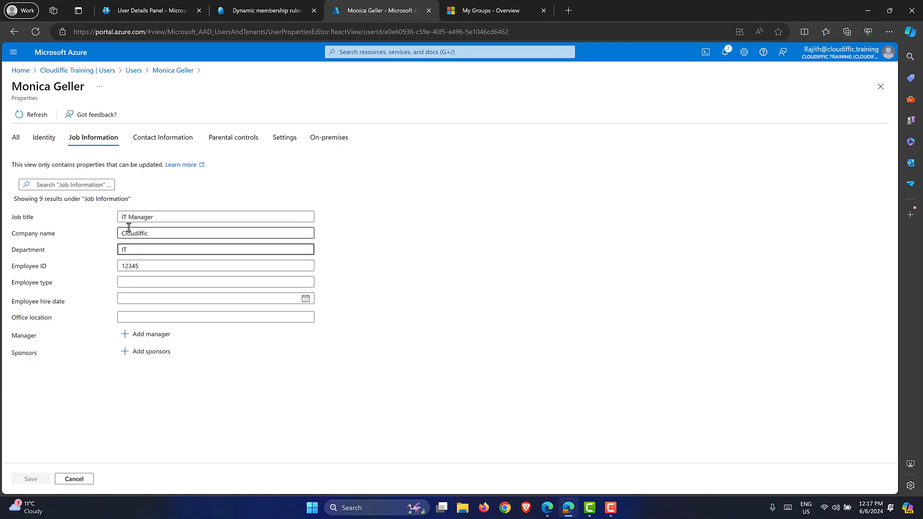
pyautogui.click(79, 479)
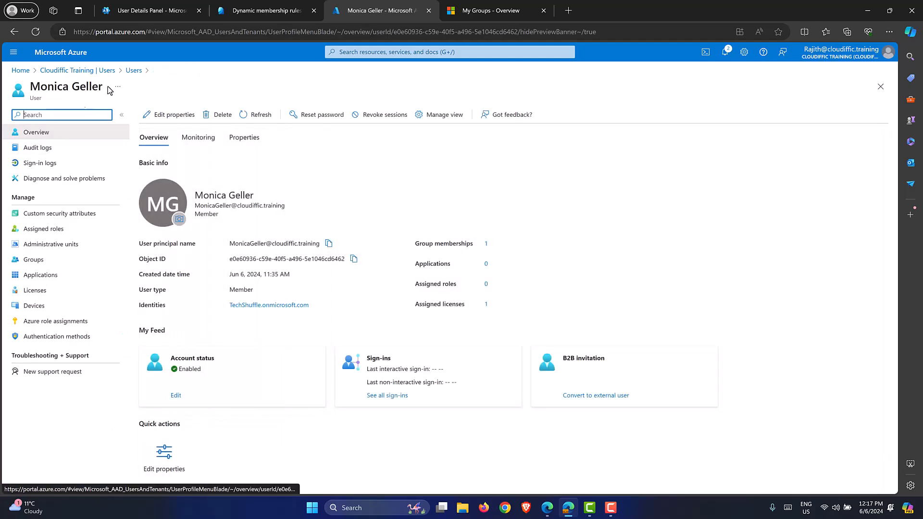
pyautogui.click(217, 9)
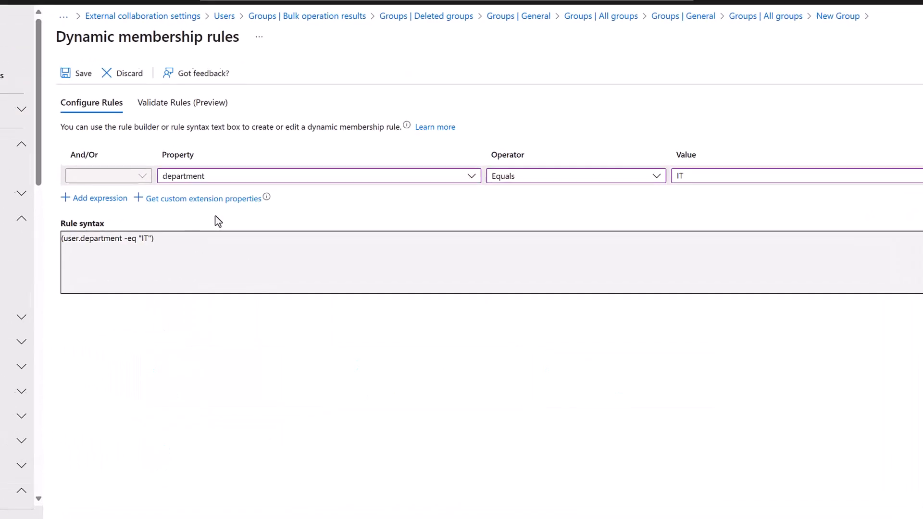
# Add a second rule expression combined with Or on the jobTitle property.
pyautogui.click(76, 192)
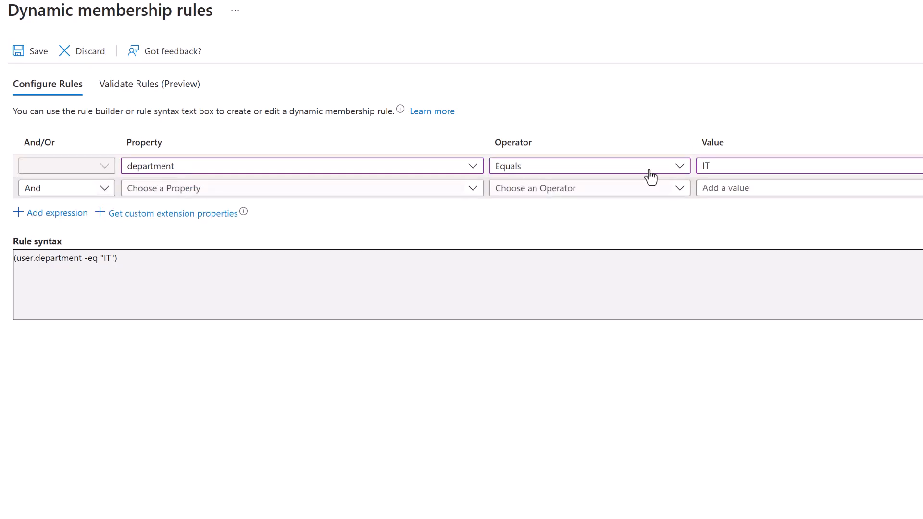
pyautogui.click(97, 188)
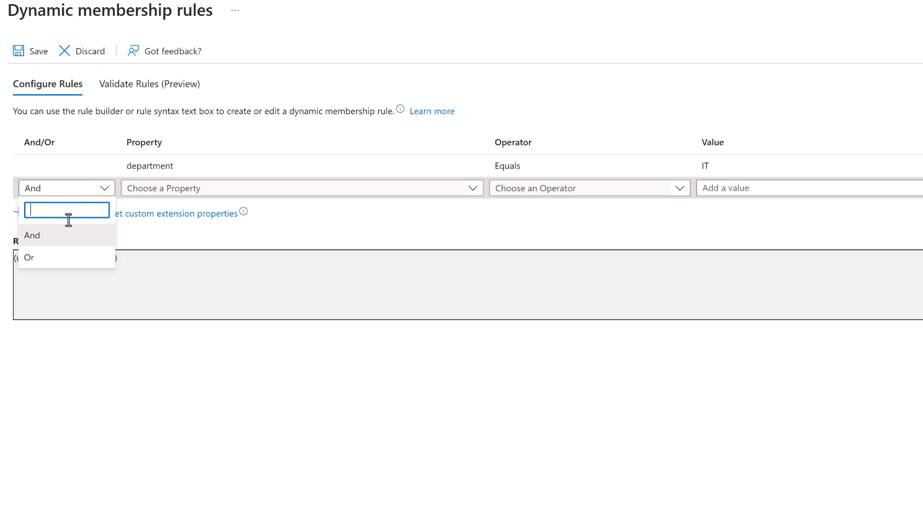
pyautogui.click(55, 260)
pyautogui.click(243, 191)
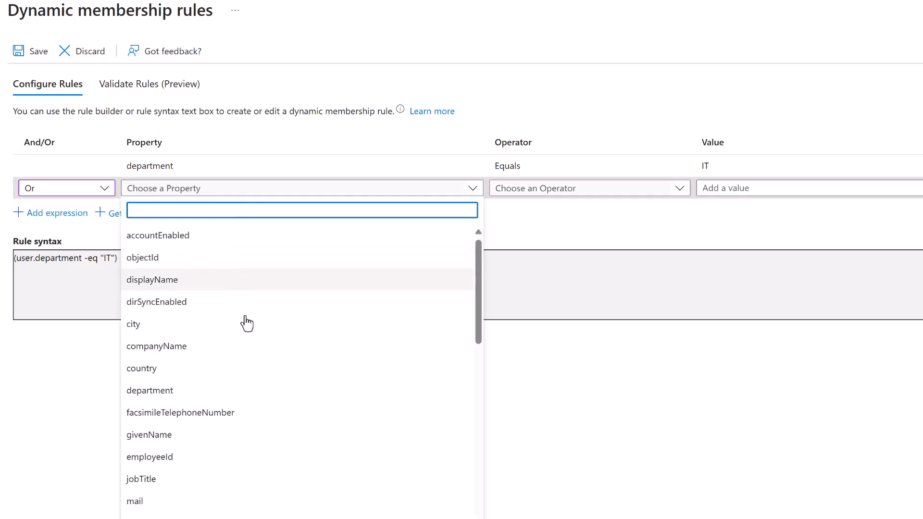
pyautogui.scroll(-2, 290, 337)
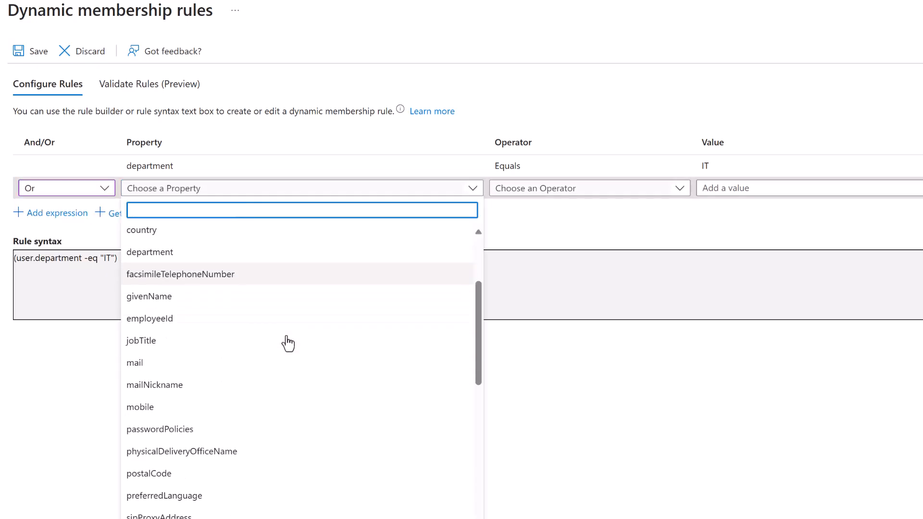
pyautogui.click(215, 337)
# Set the jobTitle condition to Starts With IT and save the membership rule.
pyautogui.click(589, 188)
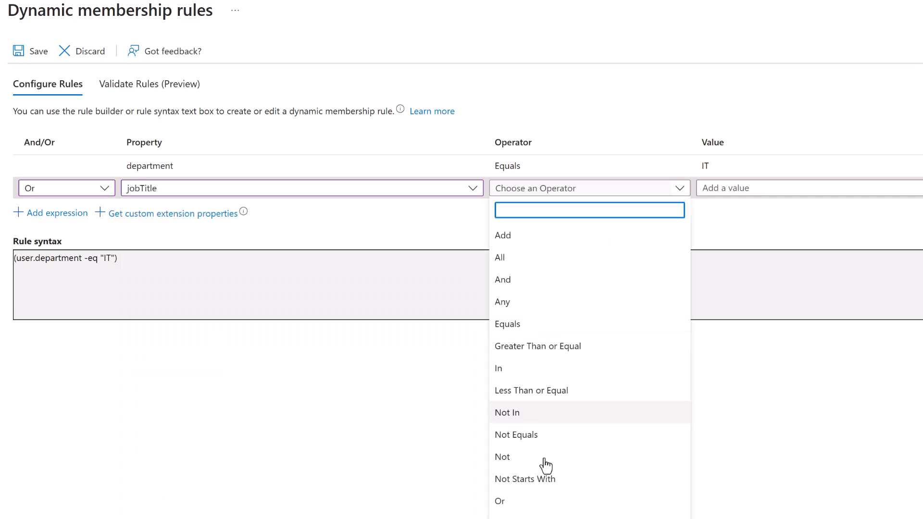
pyautogui.click(543, 510)
pyautogui.click(735, 190)
pyautogui.write('IT')
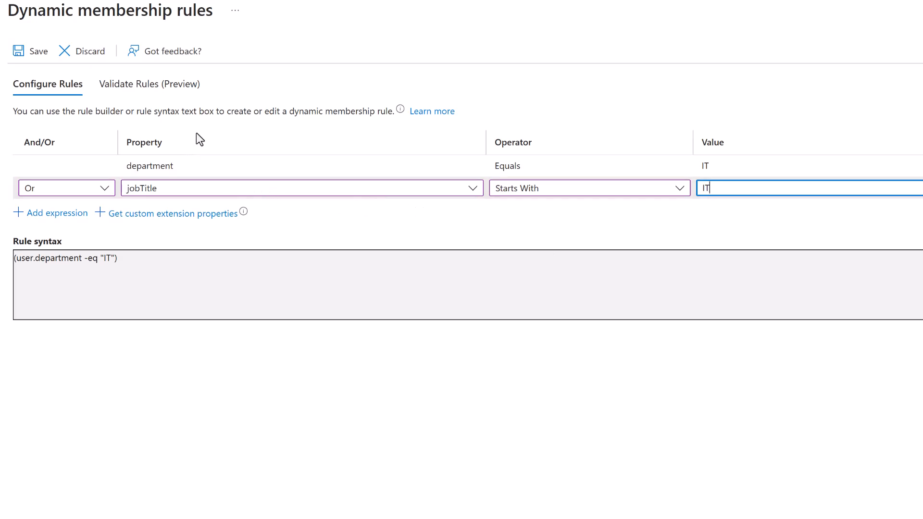
pyautogui.click(185, 166)
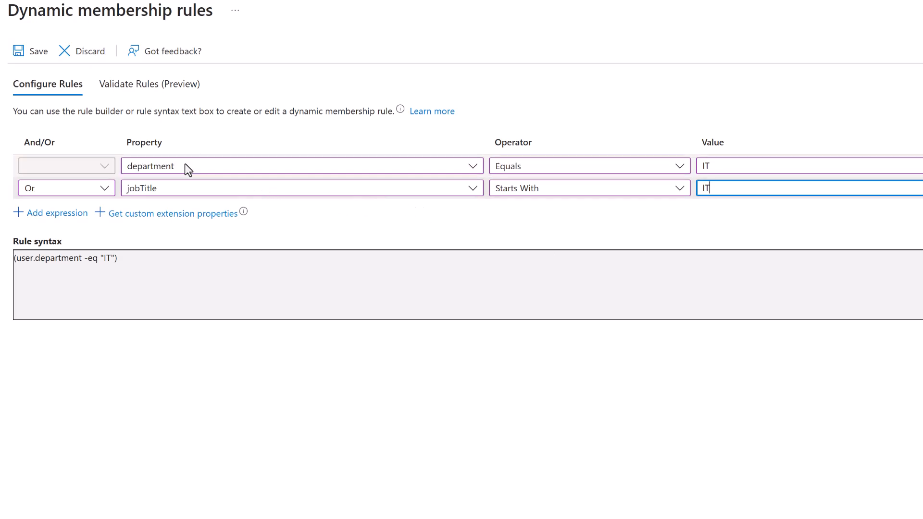
pyautogui.click(711, 189)
pyautogui.click(34, 57)
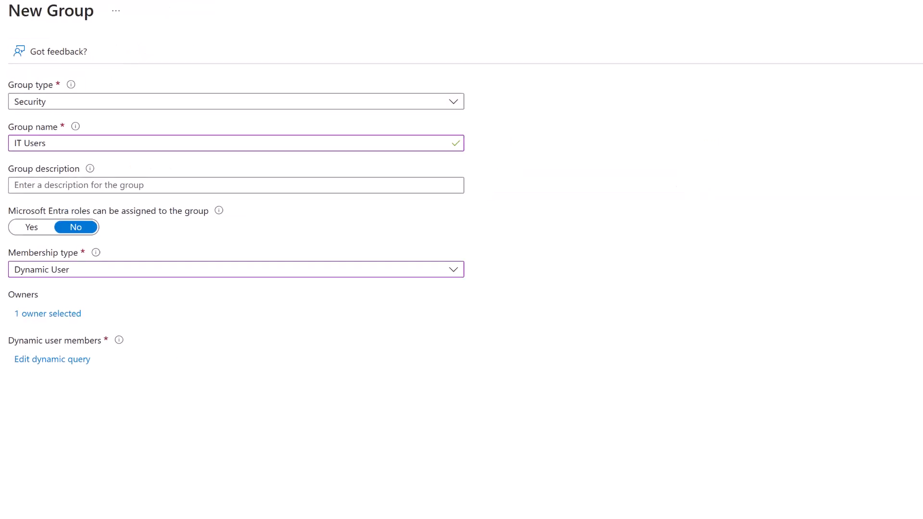
# Create the dynamic IT Users group, refresh to see it among 16 groups, and begin another.
pyautogui.click(165, 478)
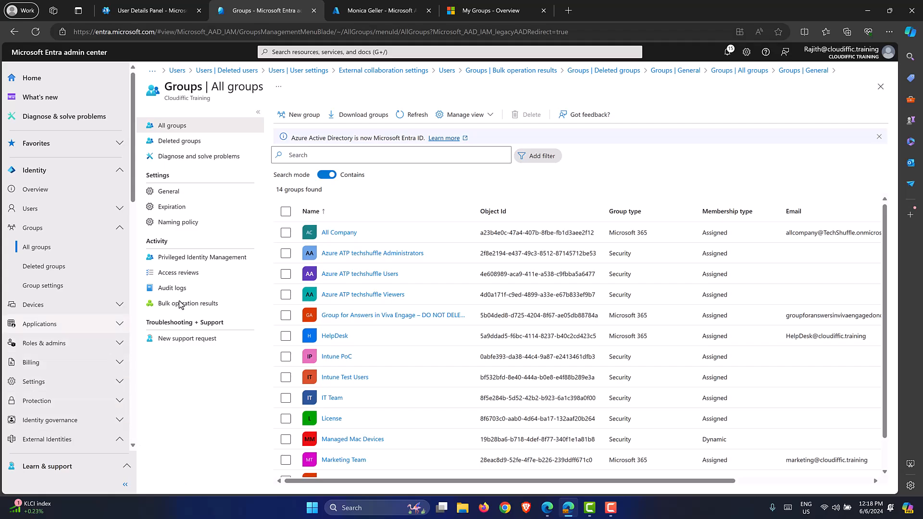
pyautogui.click(415, 117)
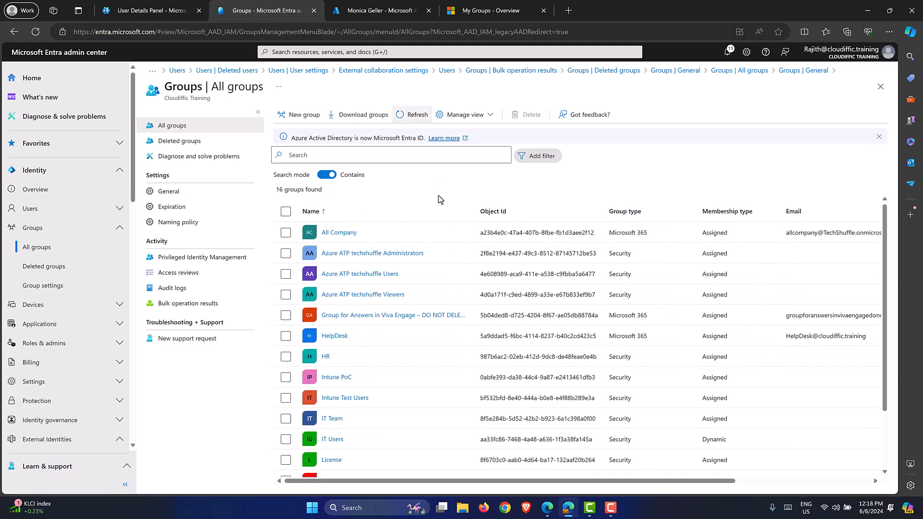
pyautogui.click(305, 115)
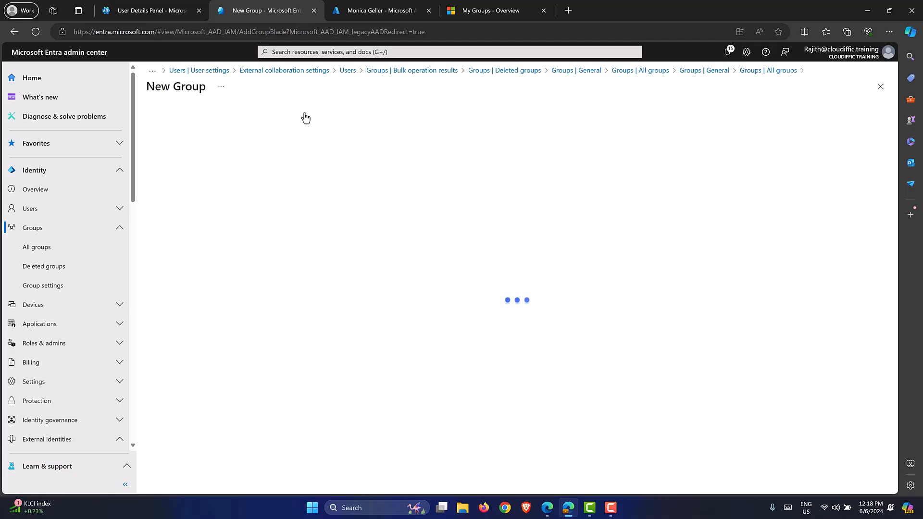
# Make the new group a Microsoft 365 group named 'Finance'.
pyautogui.click(458, 149)
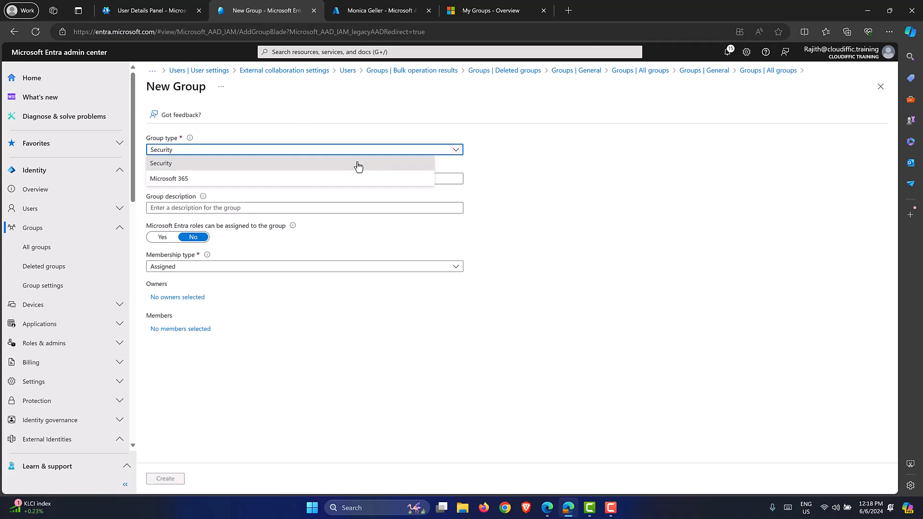
pyautogui.click(248, 178)
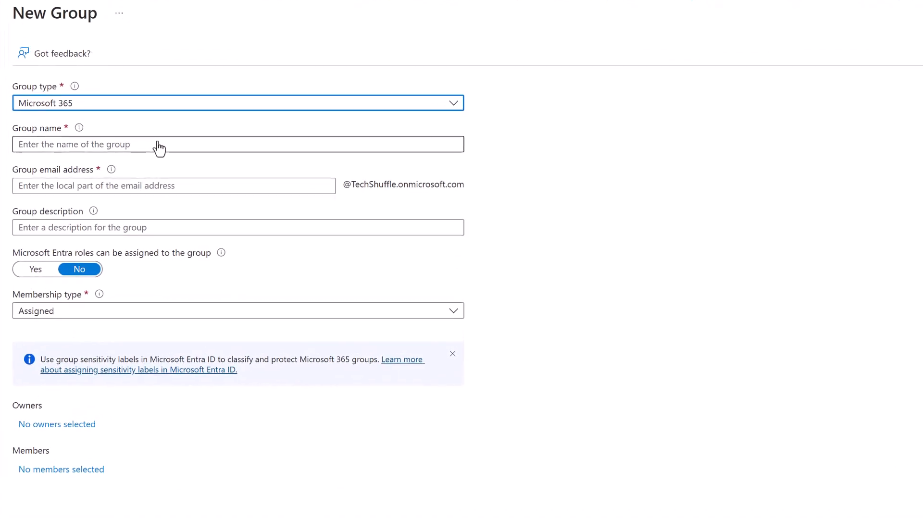
pyautogui.click(157, 144)
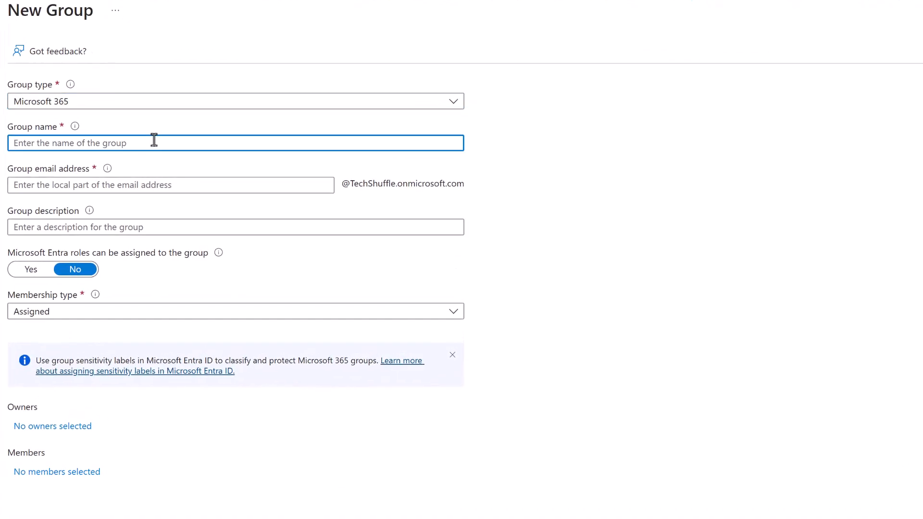
pyautogui.write('Sales')
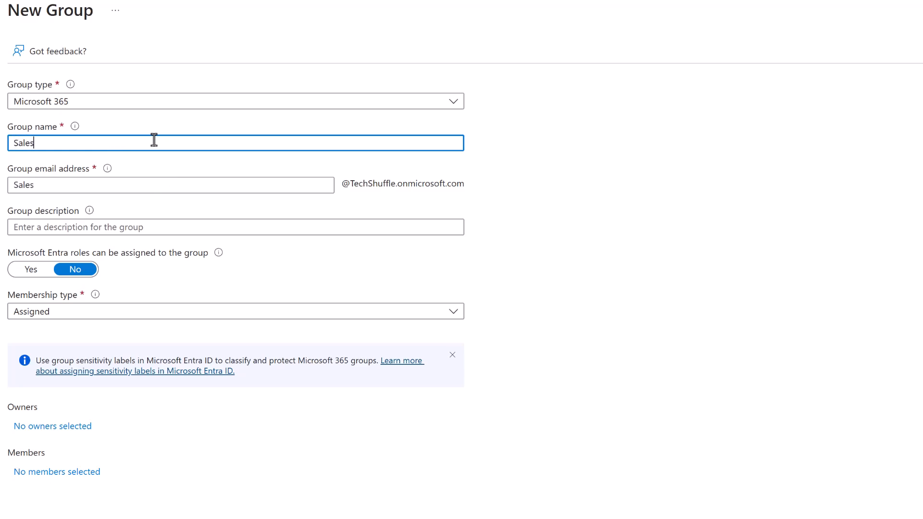
pyautogui.press('BackSpace')
pyautogui.press('BackSpace')
pyautogui.press('BackSpace')
pyautogui.press('BackSpace')
pyautogui.press('BackSpace')
pyautogui.write('M')
pyautogui.press('BackSpace')
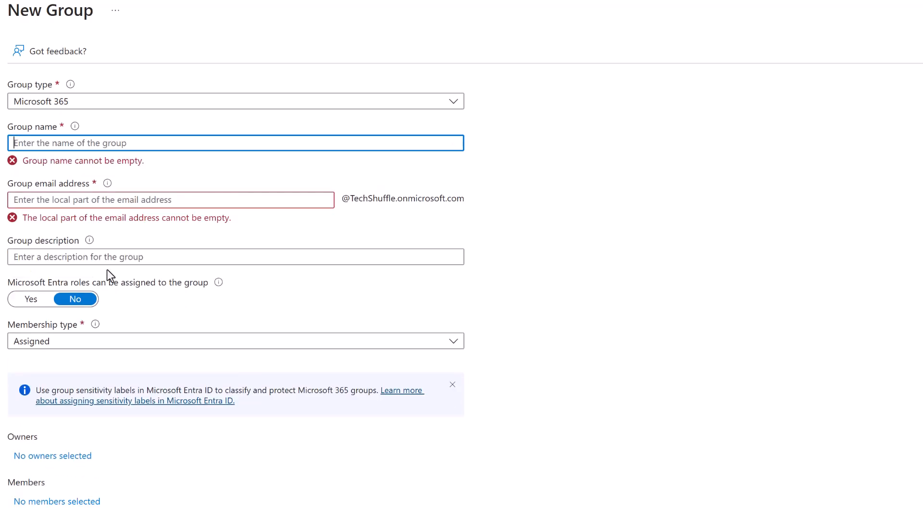
pyautogui.write('Finance')
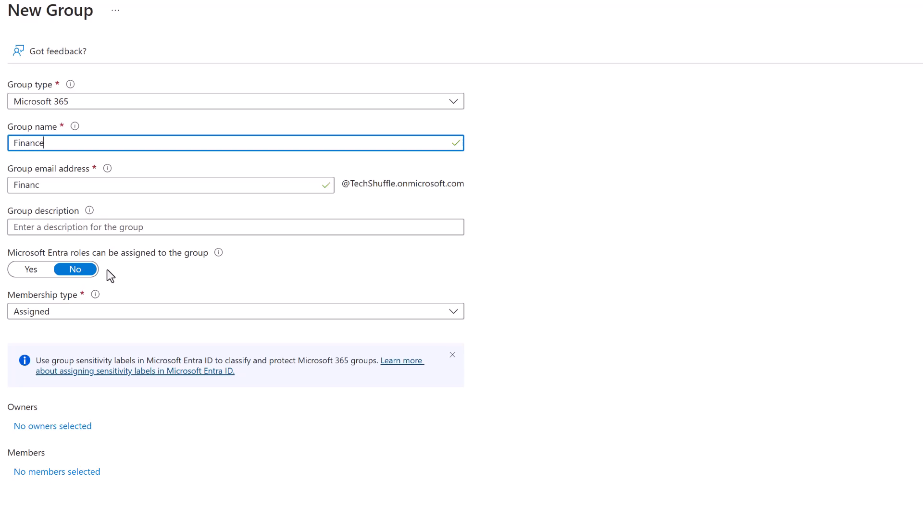
# Type the description 'Fina' and leave the membership type as Assigned.
pyautogui.click(108, 226)
pyautogui.write('Finance Team')
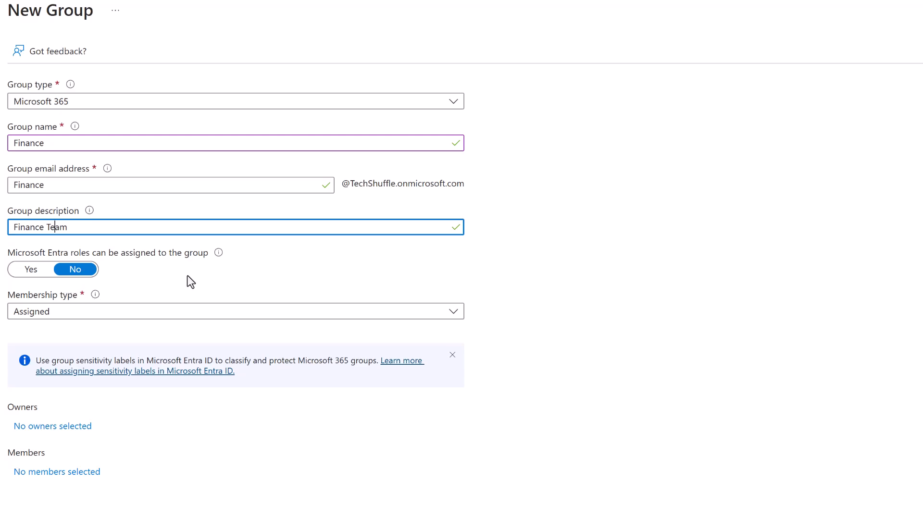
pyautogui.click(189, 312)
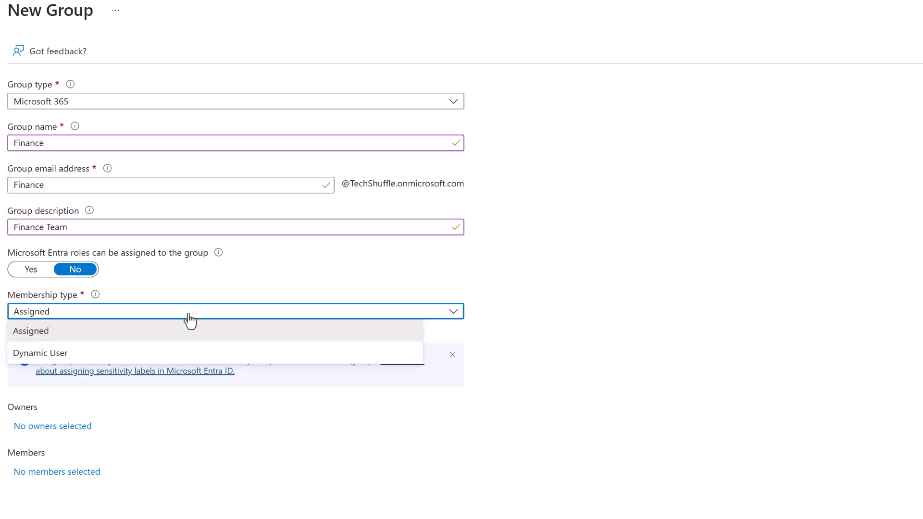
pyautogui.click(189, 314)
pyautogui.click(125, 313)
pyautogui.click(56, 331)
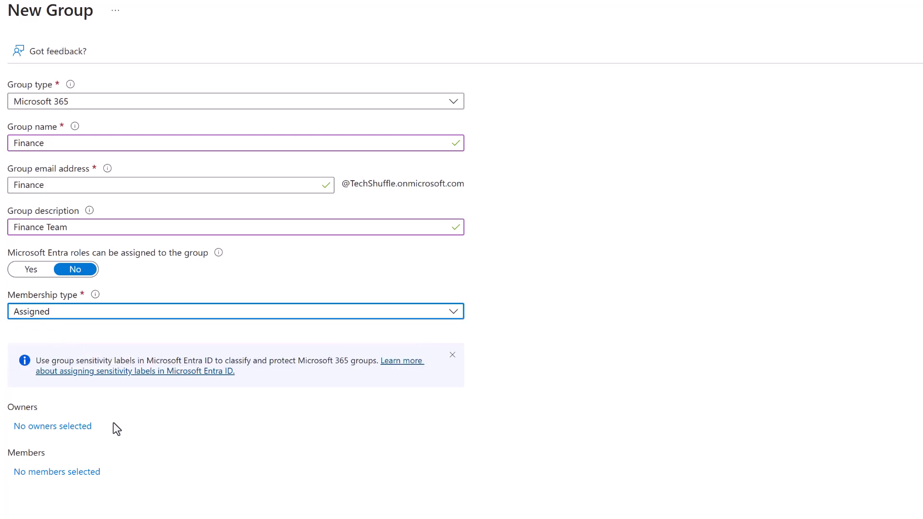
# Assign one user as owner, add no members, and set membership type to Dynamic User.
pyautogui.click(40, 427)
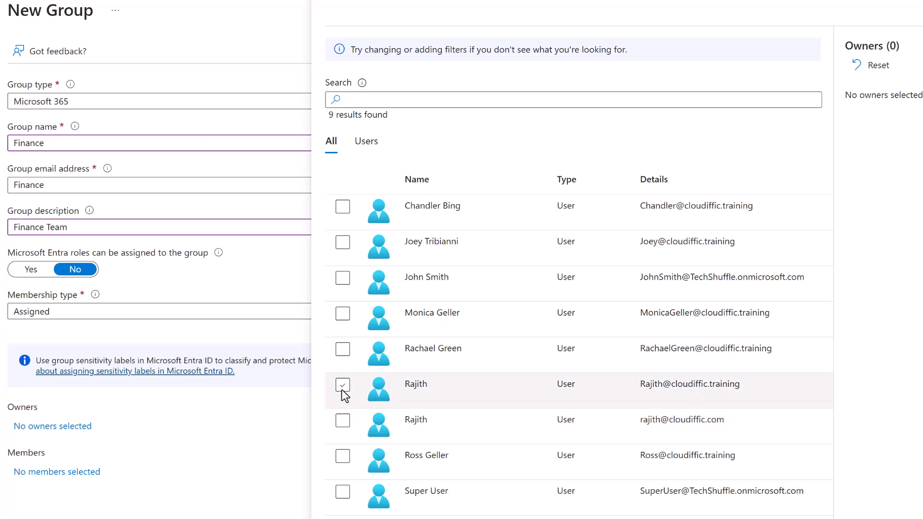
pyautogui.click(343, 386)
pyautogui.click(342, 513)
pyautogui.click(62, 472)
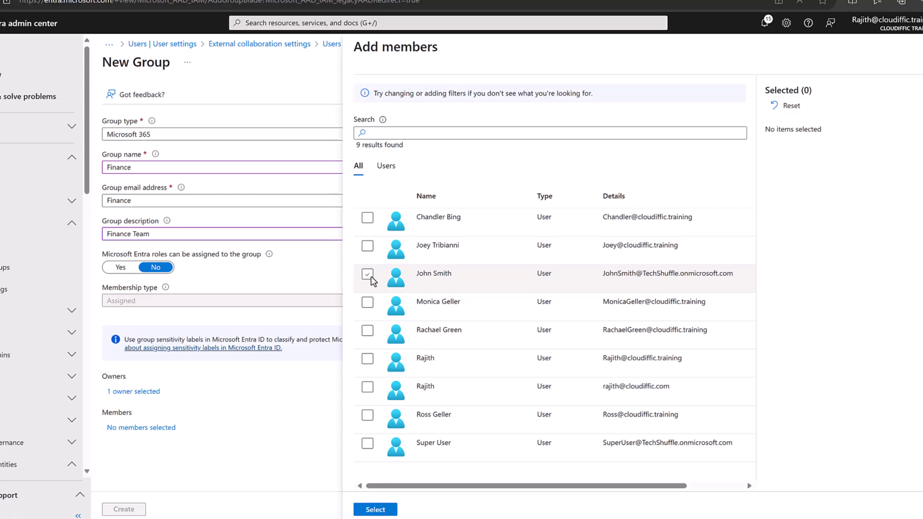
pyautogui.press('Escape')
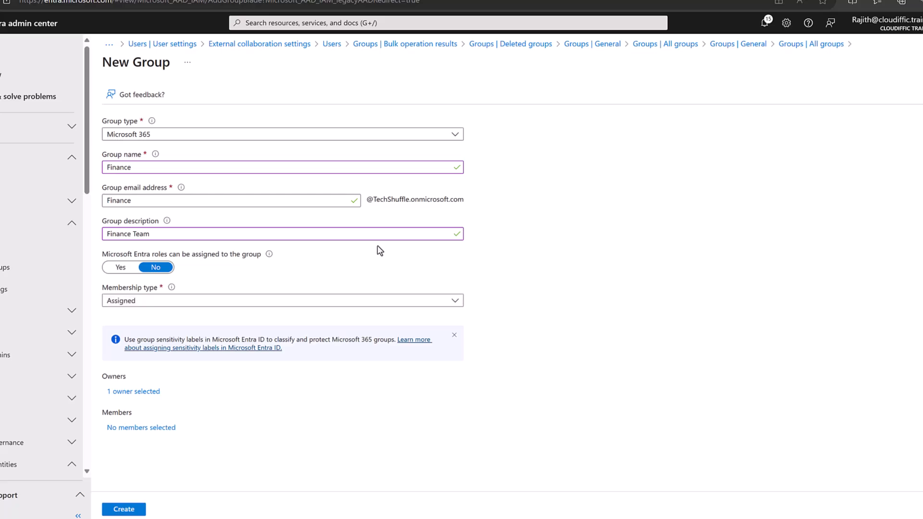
pyautogui.click(257, 299)
pyautogui.click(158, 334)
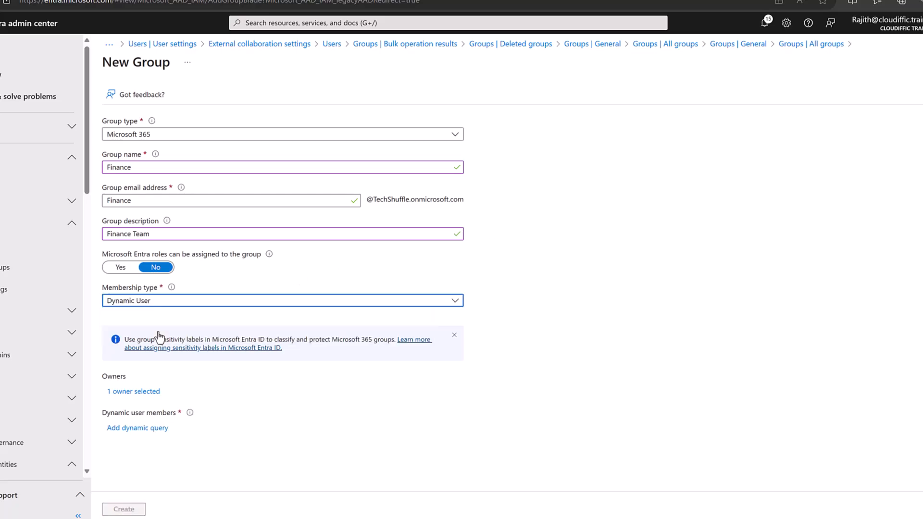
# Build the dynamic rule: country Equals 'United Kingdom'.
pyautogui.click(123, 429)
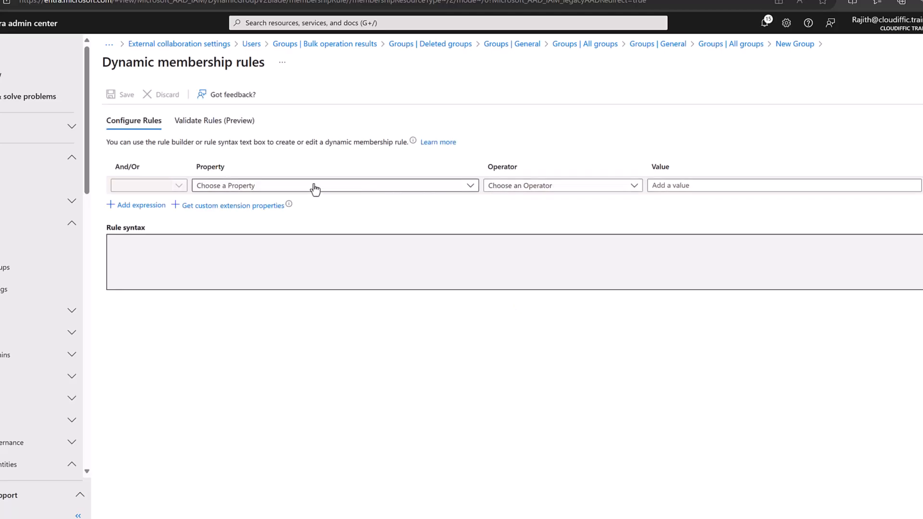
pyautogui.click(314, 186)
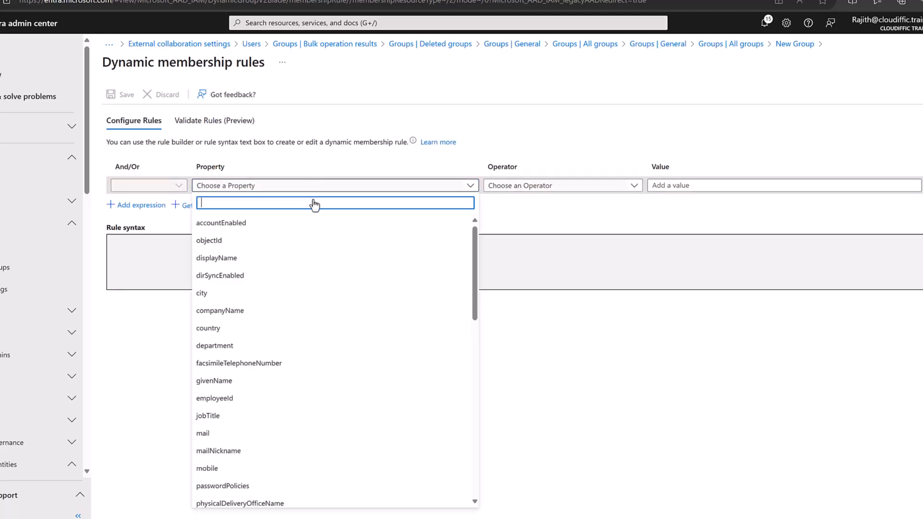
pyautogui.click(267, 331)
pyautogui.click(579, 189)
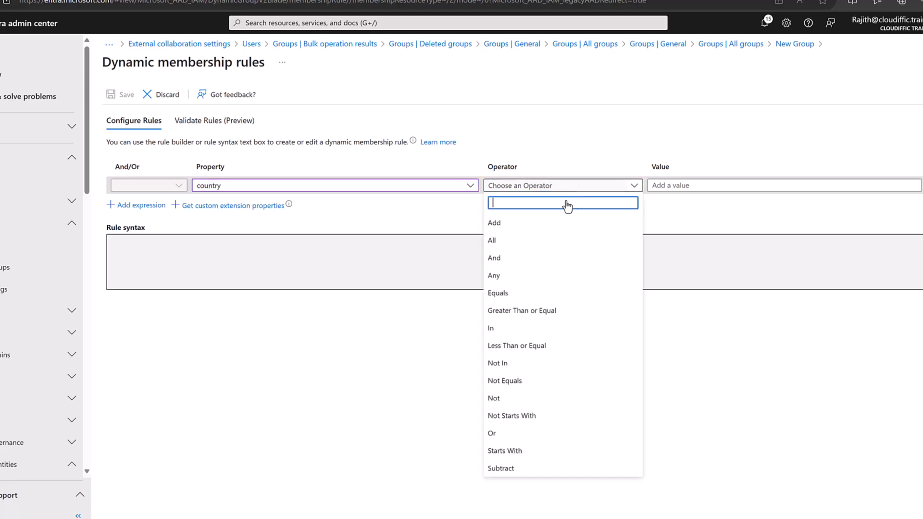
pyautogui.click(502, 293)
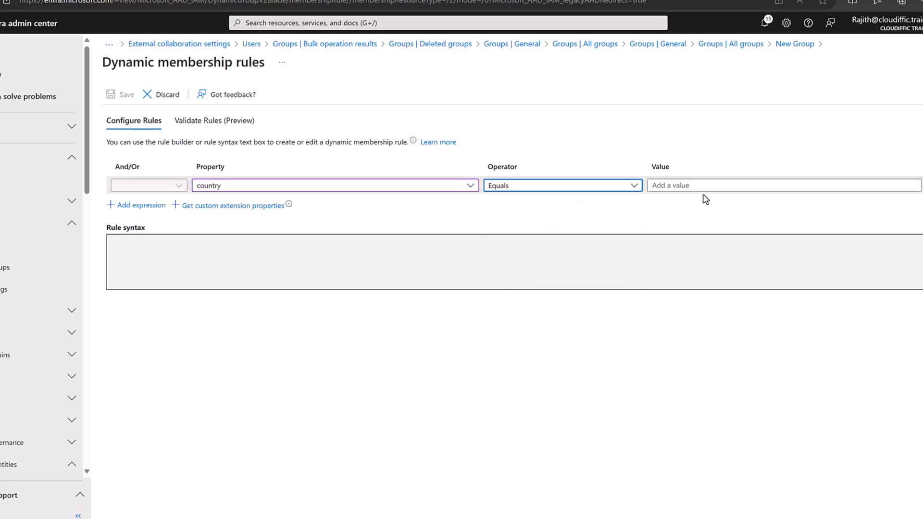
pyautogui.click(702, 189)
pyautogui.write('United Kingdom')
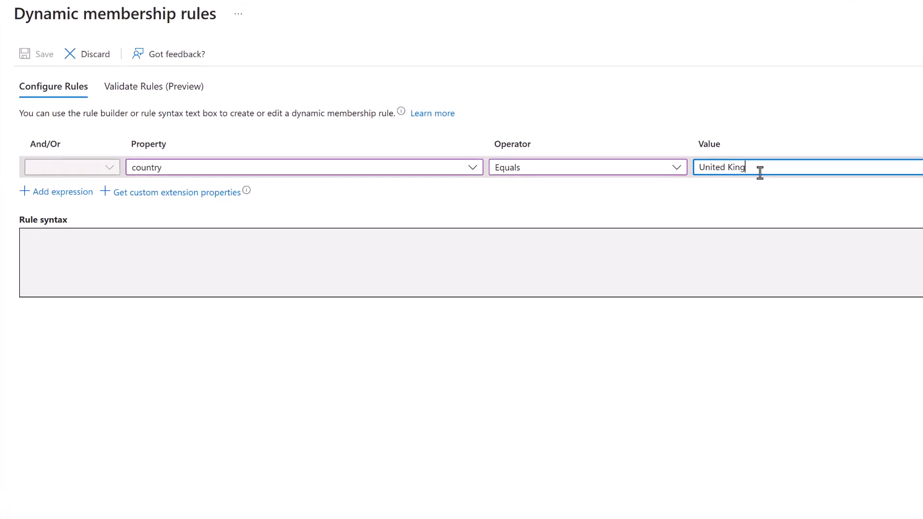
# Validate the country rule against one selected user in Validate Rules.
pyautogui.click(135, 84)
pyautogui.click(55, 249)
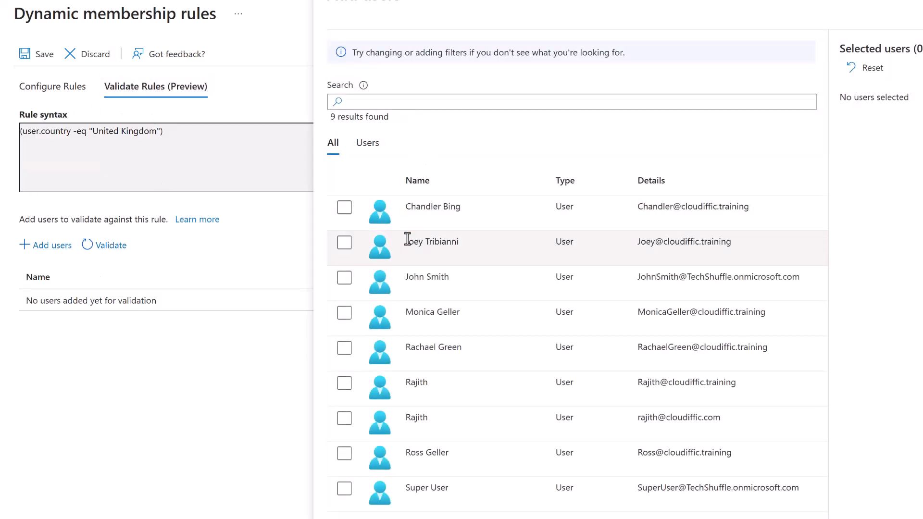
pyautogui.click(344, 312)
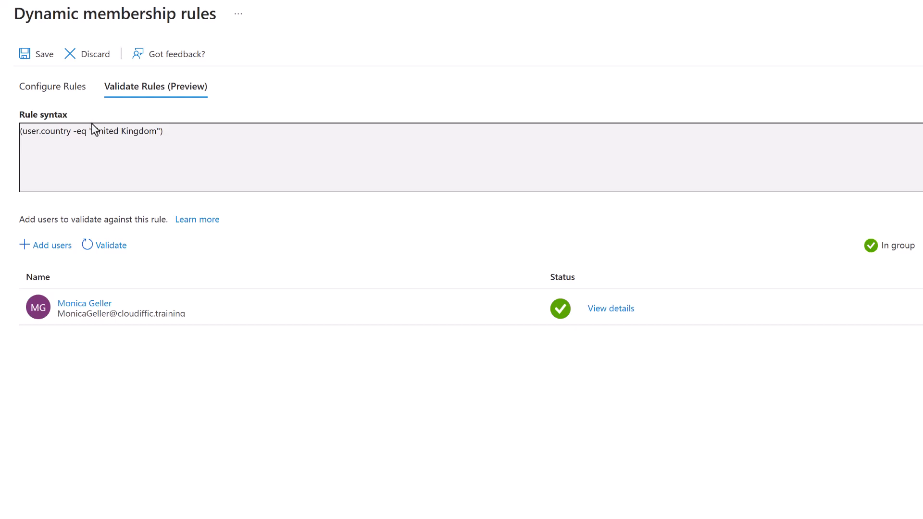
pyautogui.click(49, 87)
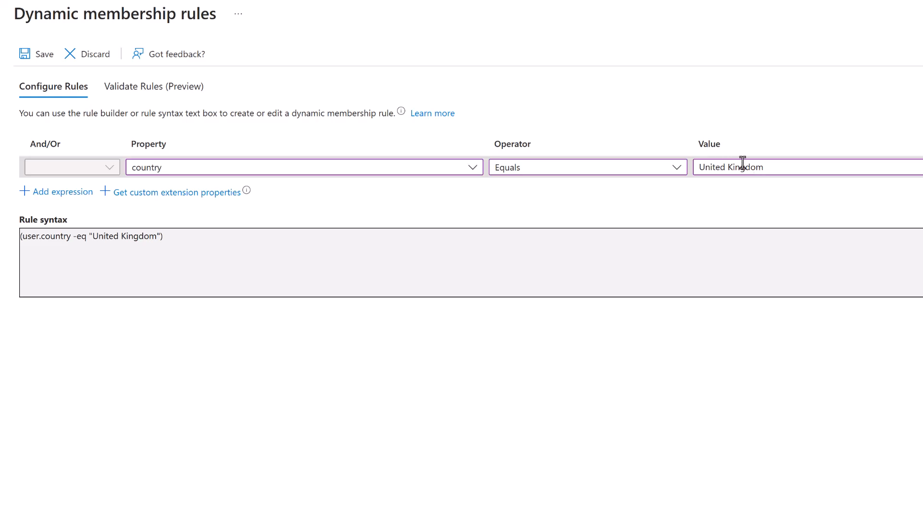
# Save the country rule and rename the group to 'UK Finance Team'.
pyautogui.click(35, 54)
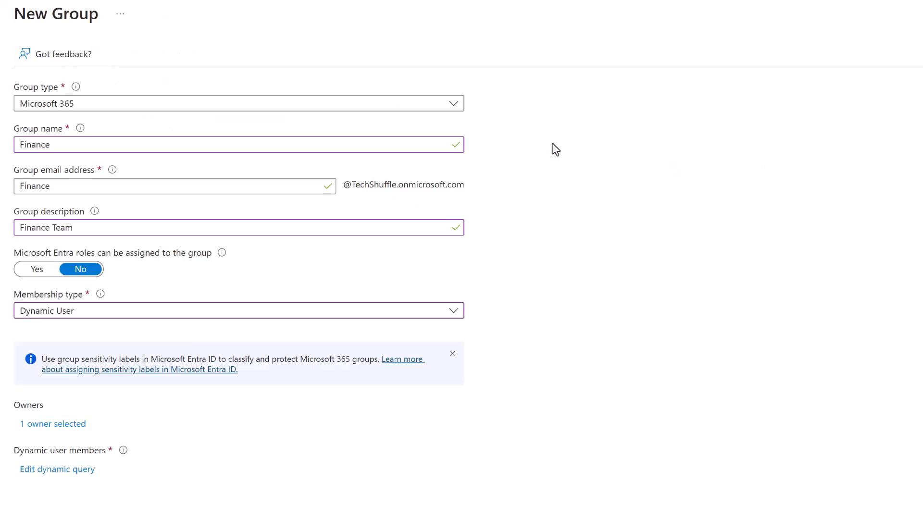
pyautogui.click(103, 146)
pyautogui.write('UK')
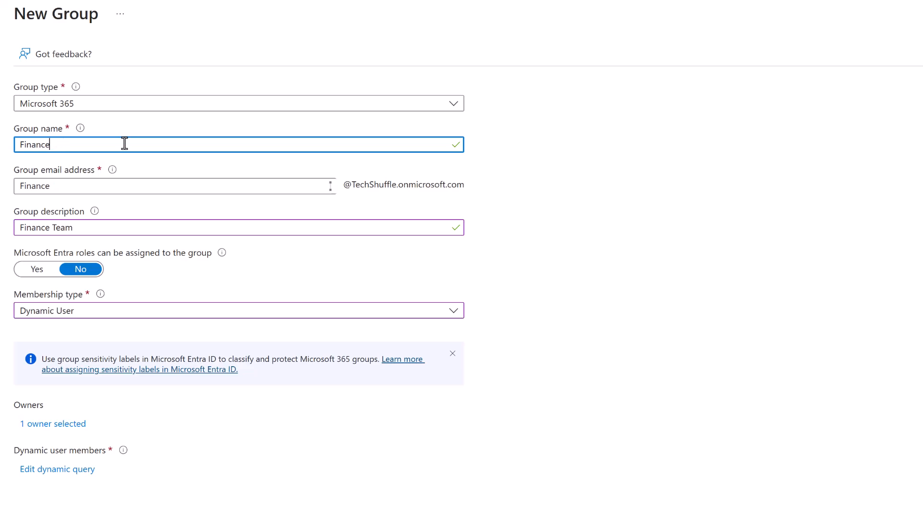
pyautogui.write('UK ')
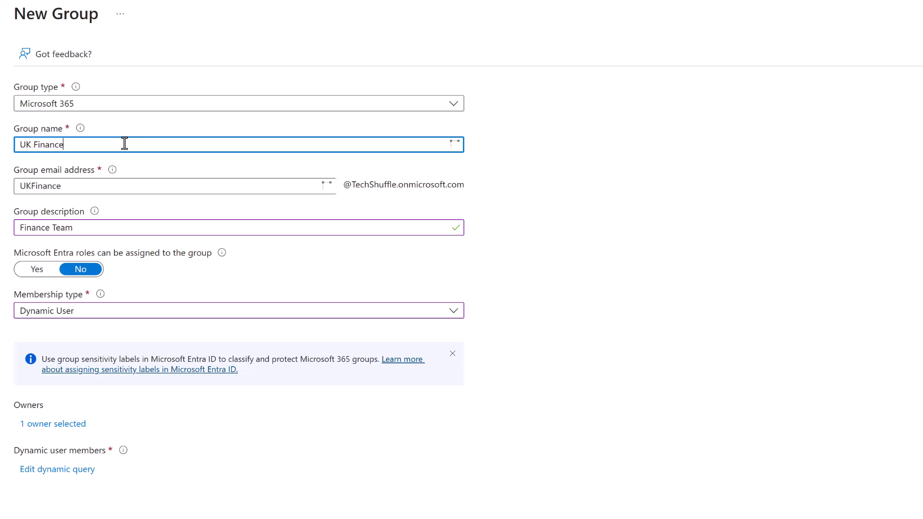
pyautogui.write(' Team')
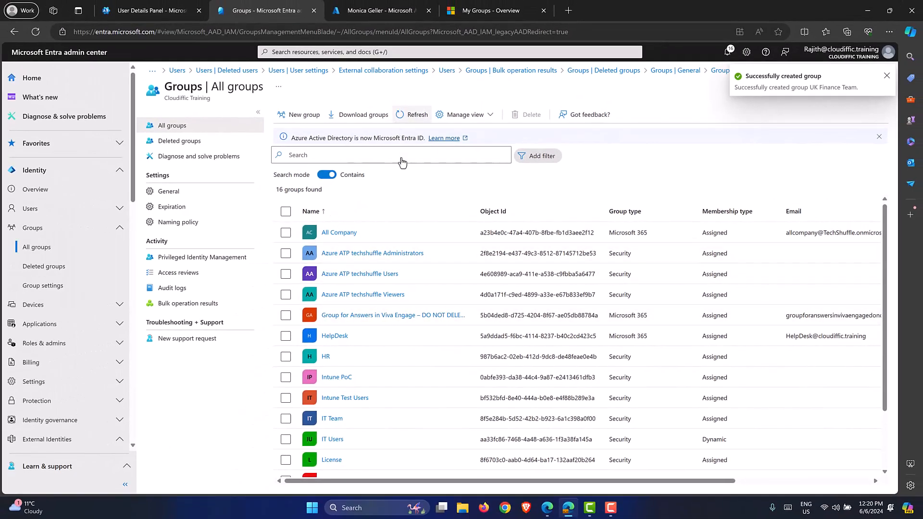
pyautogui.scroll(-2, 379, 287)
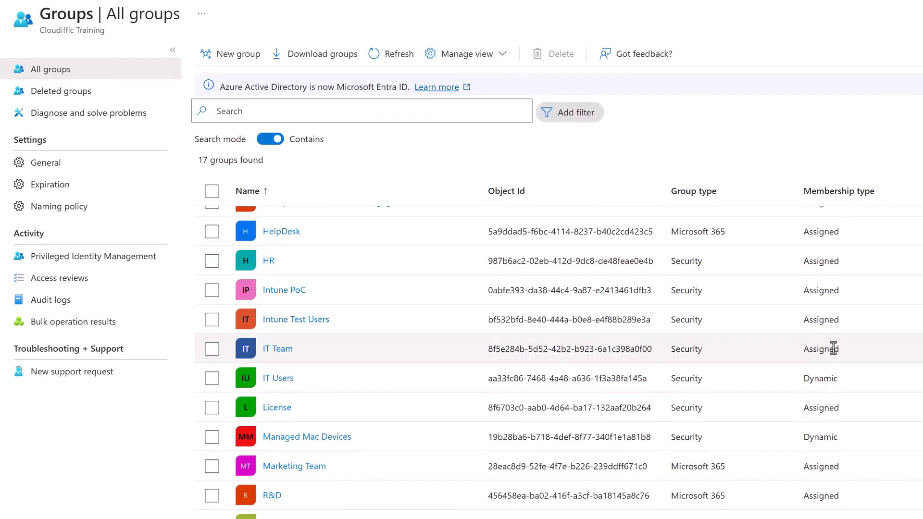
# Open the IT Users dynamic group and view its members.
pyautogui.moveTo(803, 379); pyautogui.dragTo(844, 380)
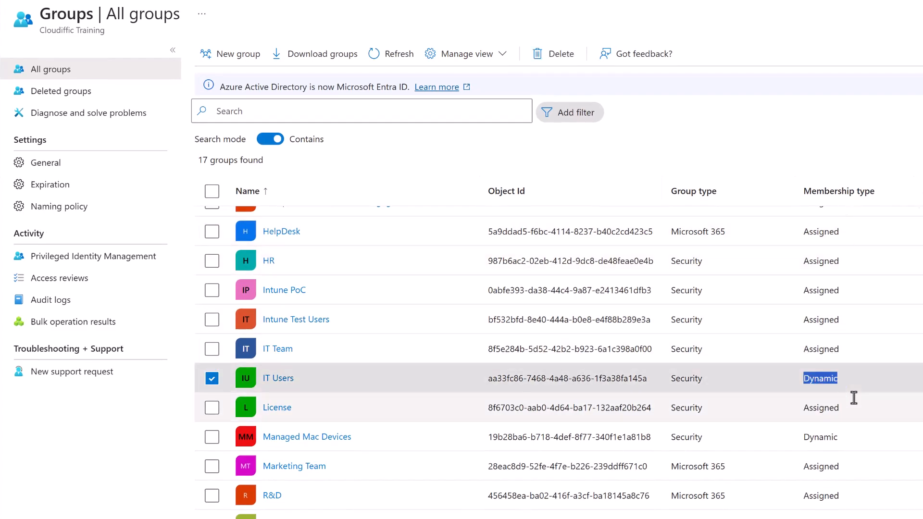
pyautogui.click(277, 379)
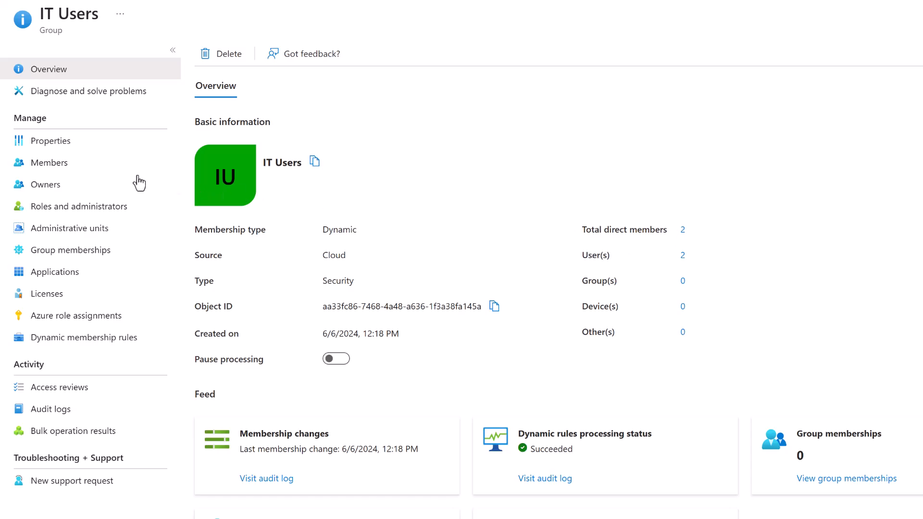
pyautogui.click(96, 167)
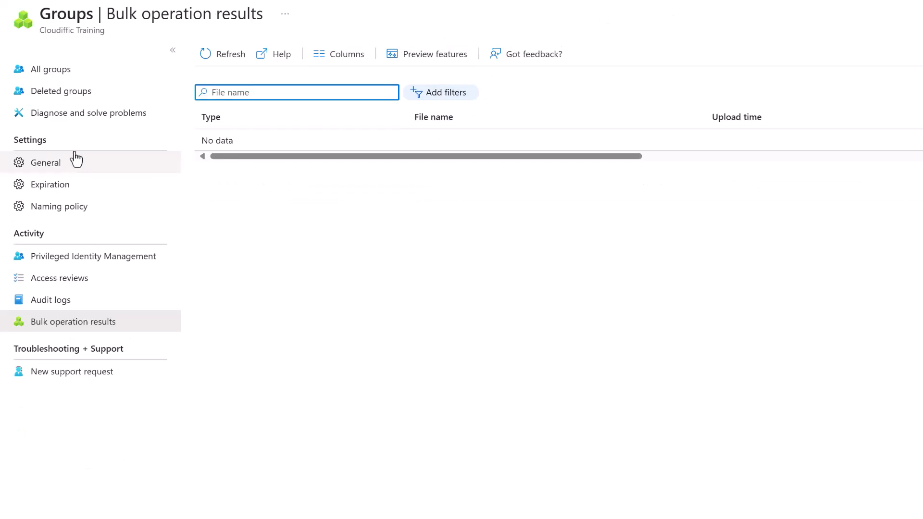
# Open UK Finance Team, review its two members and country rule, then return to All groups.
pyautogui.click(77, 73)
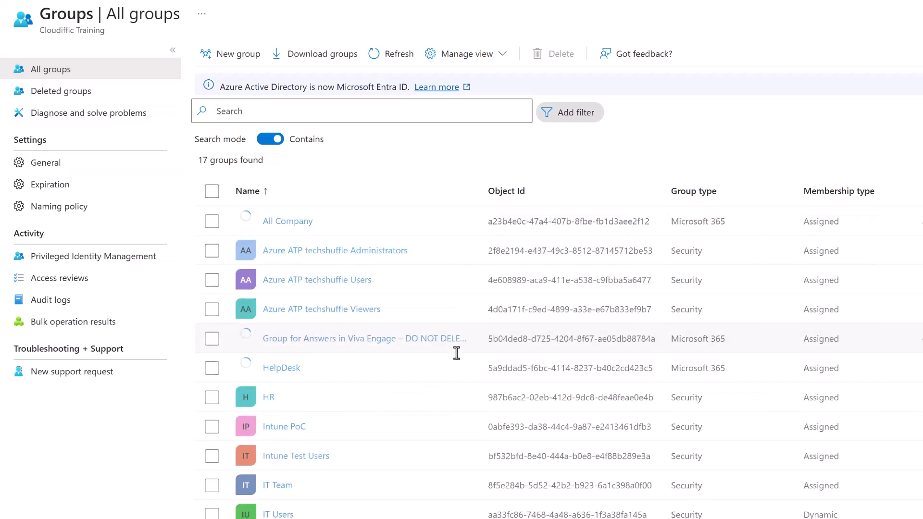
pyautogui.scroll(-3, 414, 336)
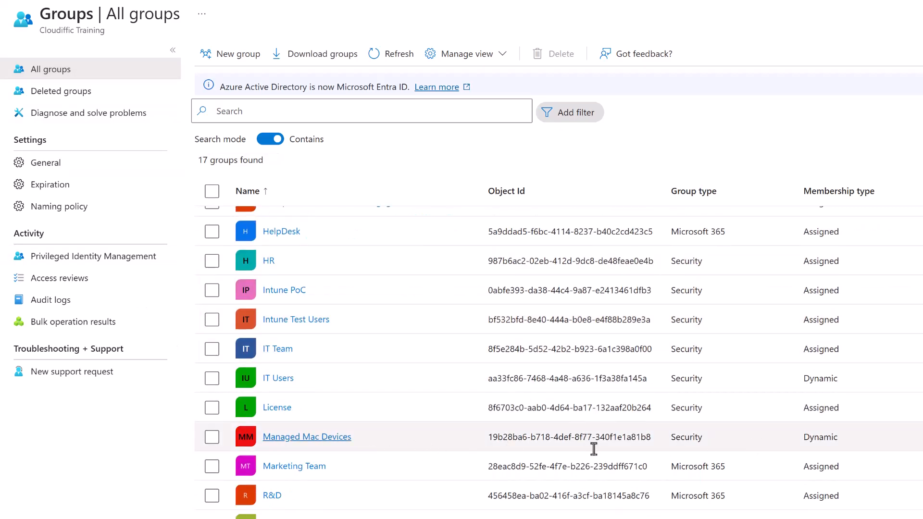
pyautogui.click(337, 436)
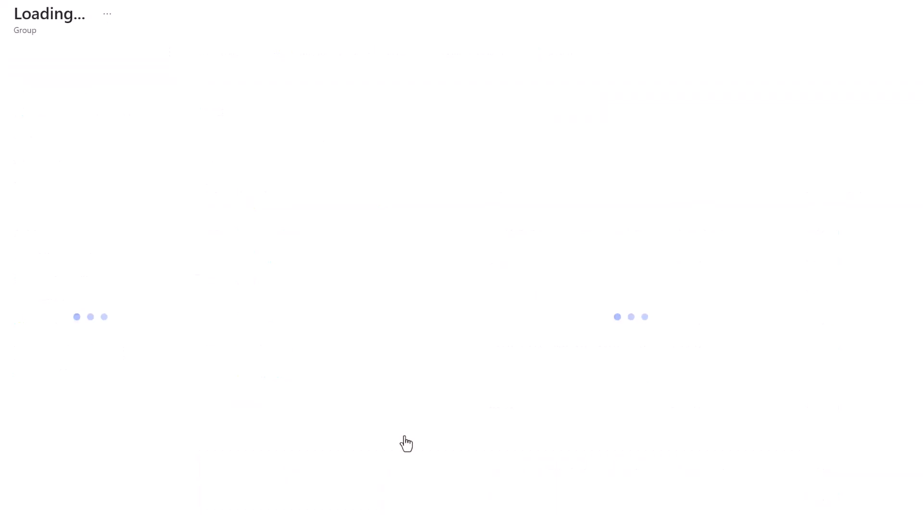
pyautogui.click(77, 166)
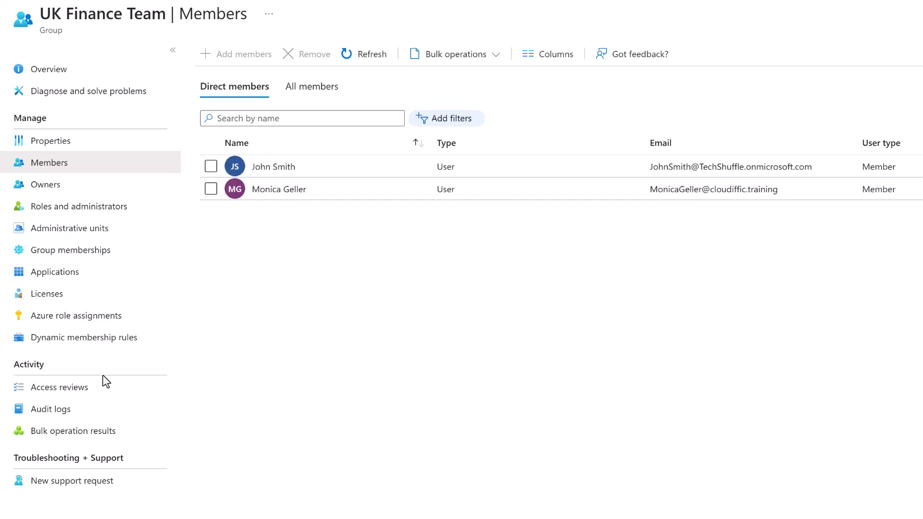
pyautogui.click(77, 338)
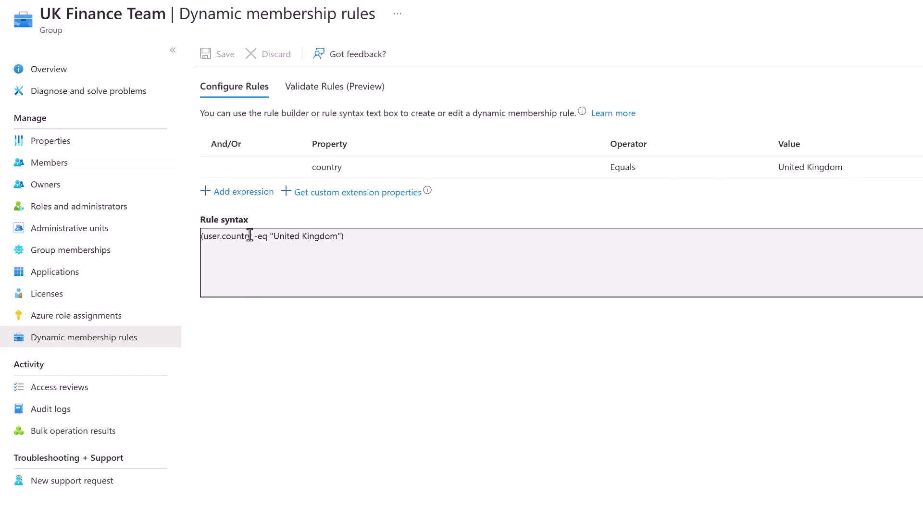
pyautogui.click(69, 67)
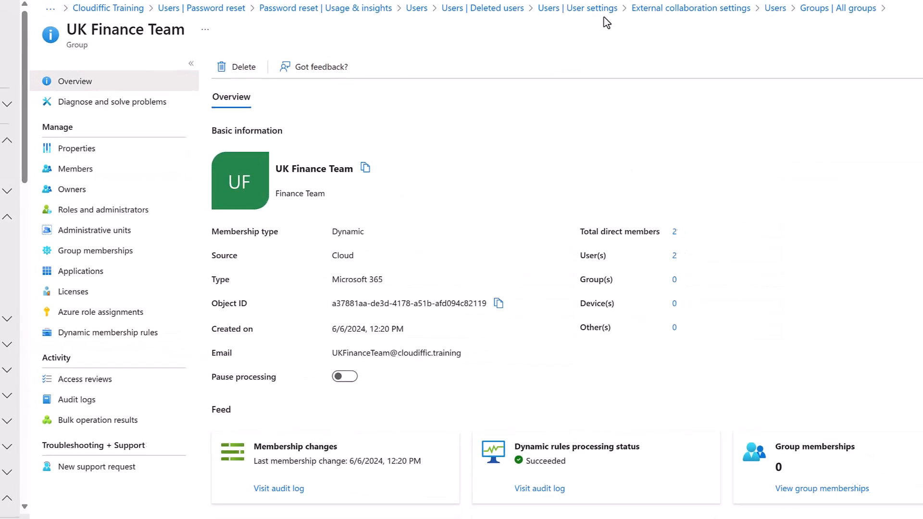
pyautogui.click(585, 42)
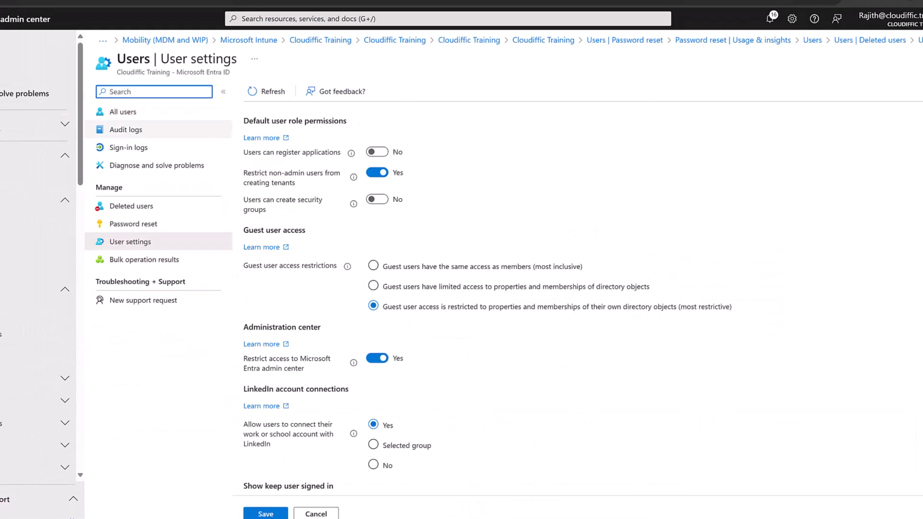
pyautogui.click(6, 312)
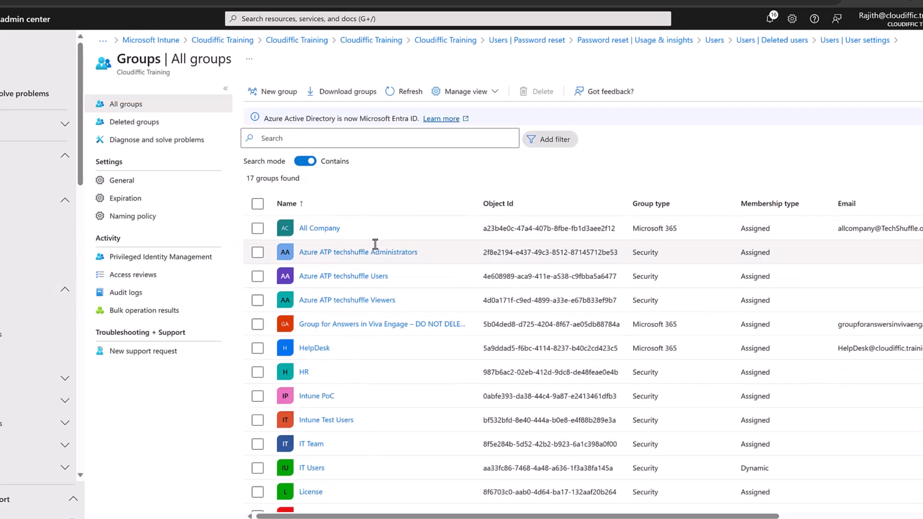
# Delete the HR group, leaving 16 groups.
pyautogui.click(258, 372)
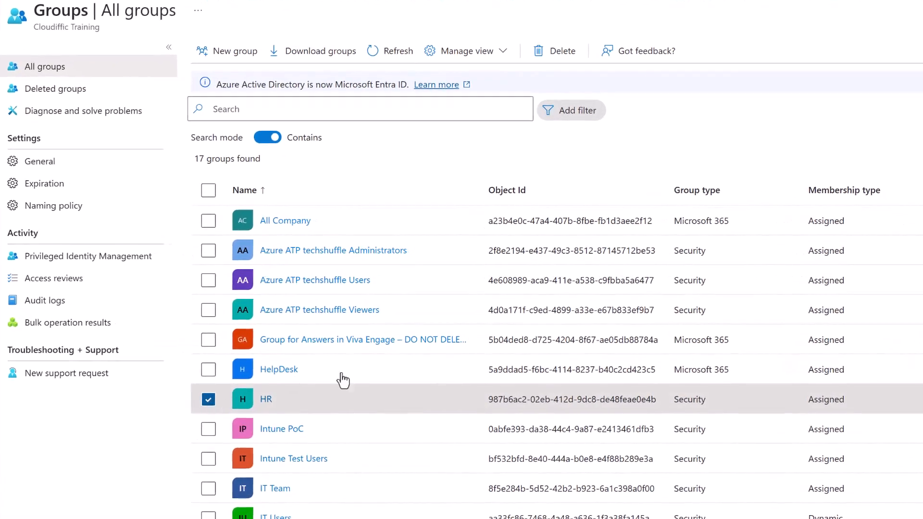
pyautogui.click(556, 54)
pyautogui.click(219, 104)
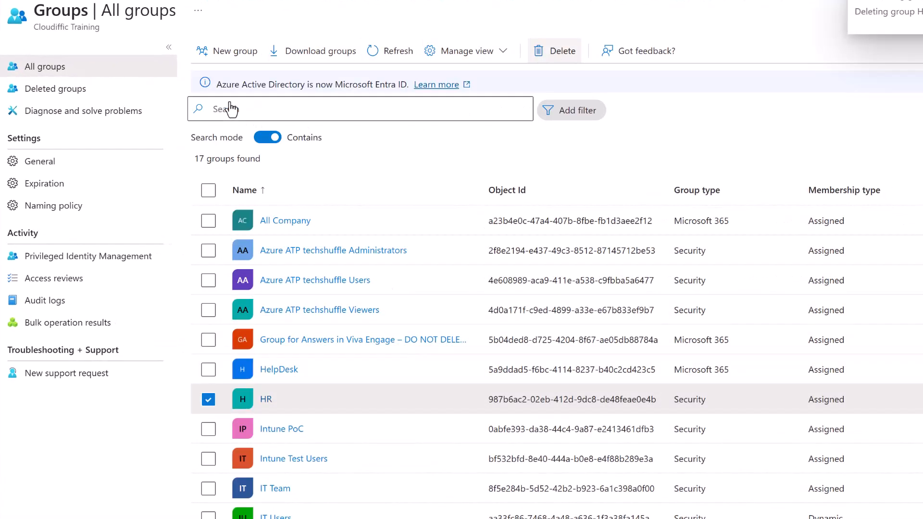
# Refresh the Deleted groups list, which shows no groups found.
pyautogui.click(75, 94)
pyautogui.click(409, 55)
pyautogui.click(410, 58)
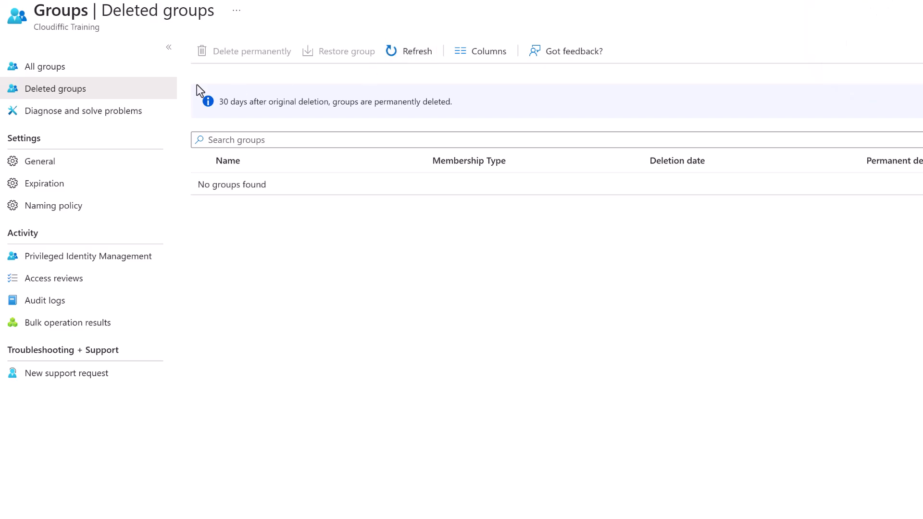
pyautogui.click(36, 73)
pyautogui.click(40, 86)
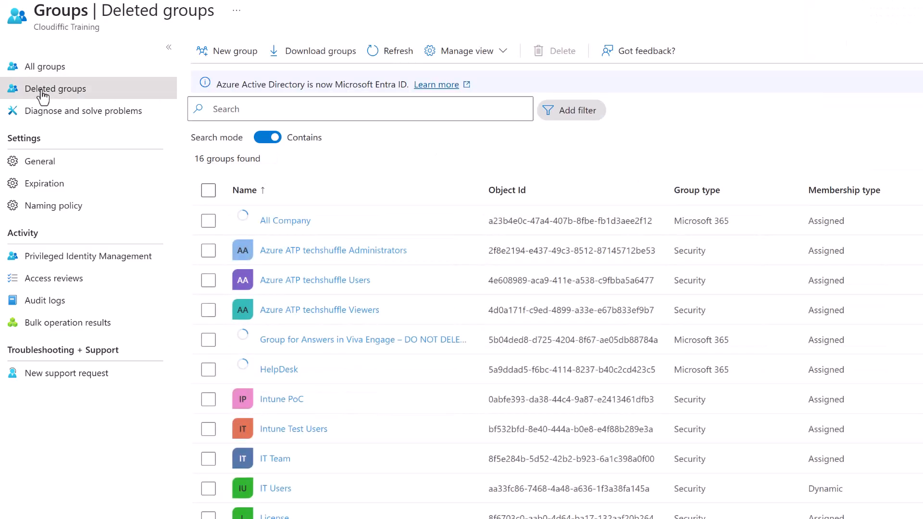
pyautogui.click(402, 53)
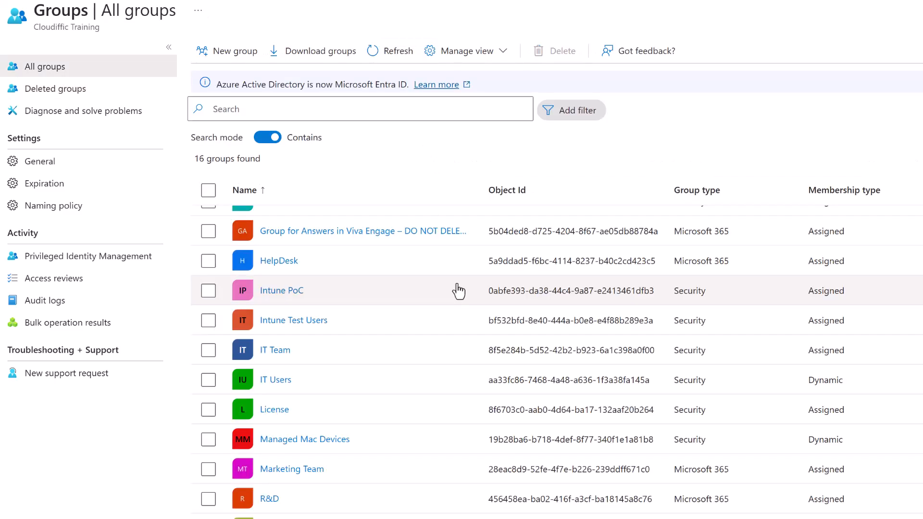
pyautogui.scroll(3, 457, 289)
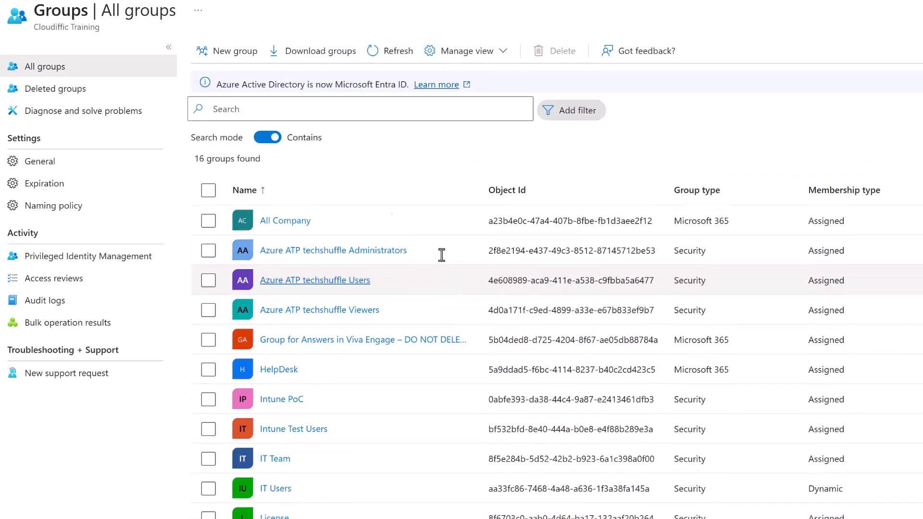
pyautogui.click(82, 99)
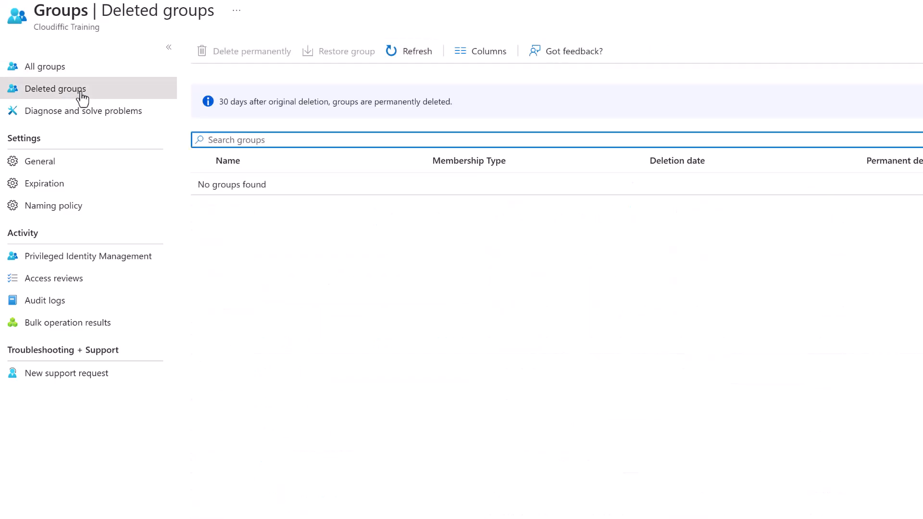
# Review the Self Service Group Management toggles, then bring up the My Groups Overview tab.
pyautogui.click(40, 162)
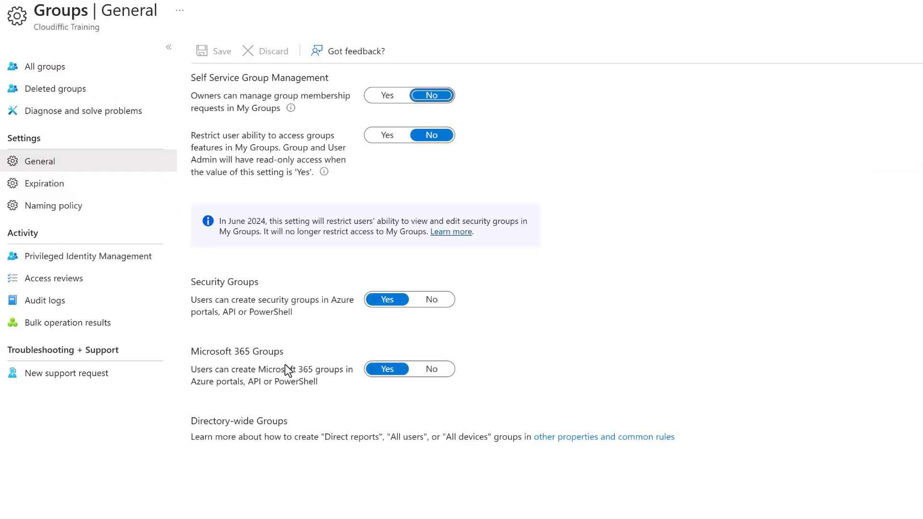
pyautogui.moveTo(290, 106)
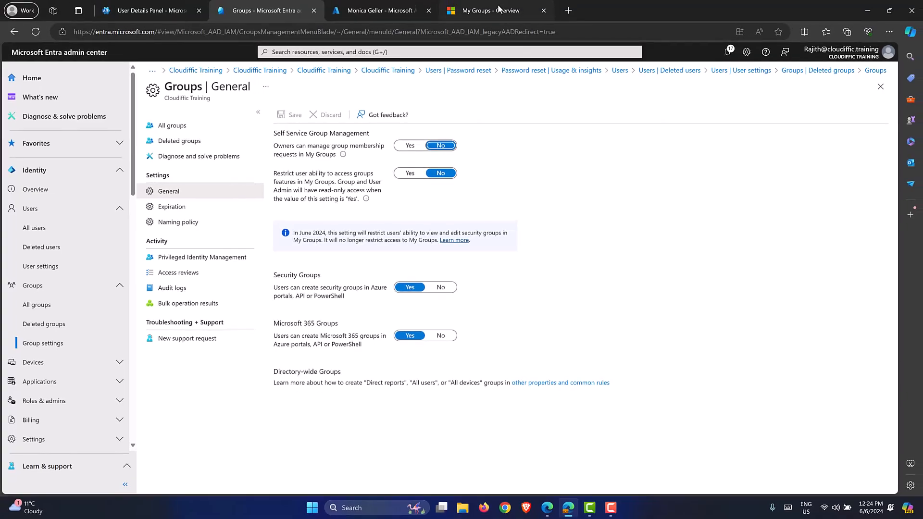
pyautogui.click(499, 8)
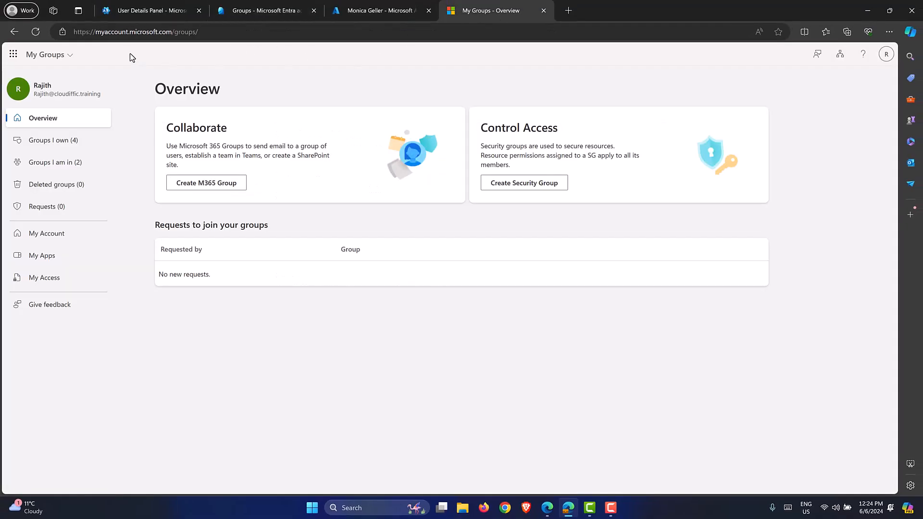
# Reload My Groups and view the groups the user owns and belongs to.
pyautogui.click(135, 36)
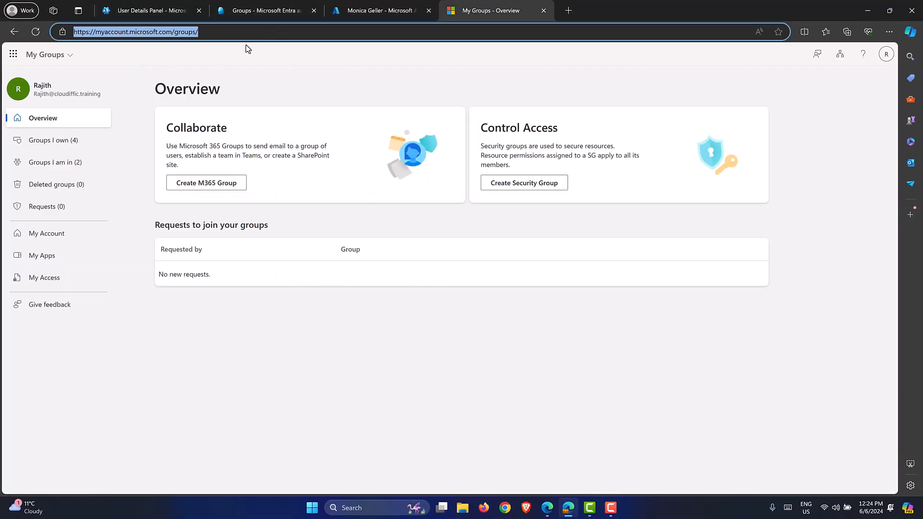
pyautogui.click(35, 32)
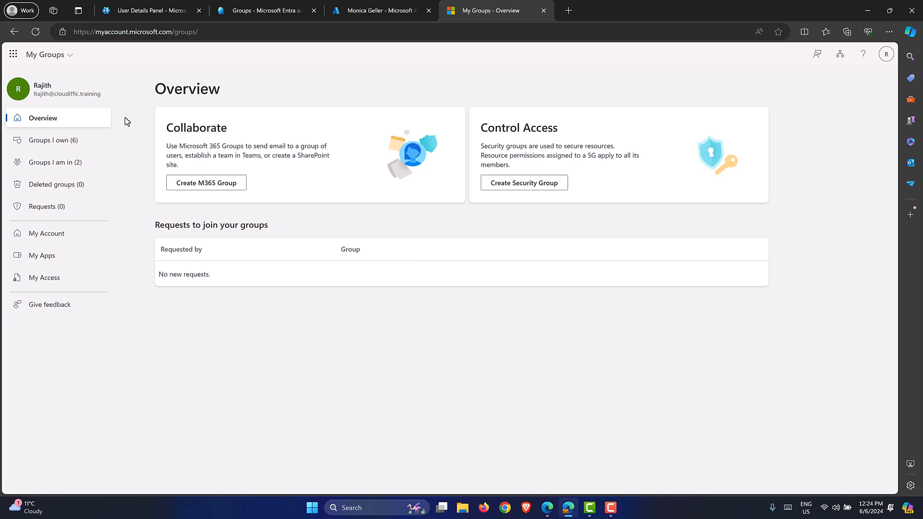
pyautogui.click(52, 141)
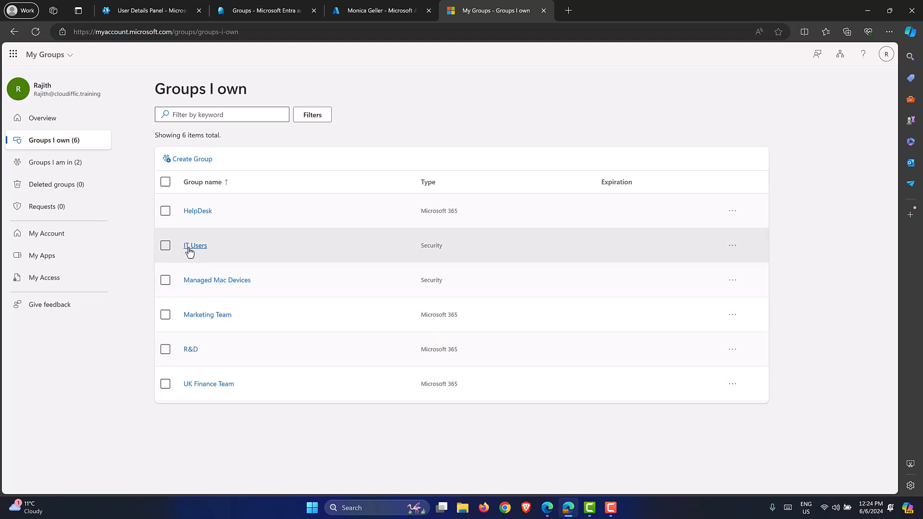
pyautogui.click(66, 163)
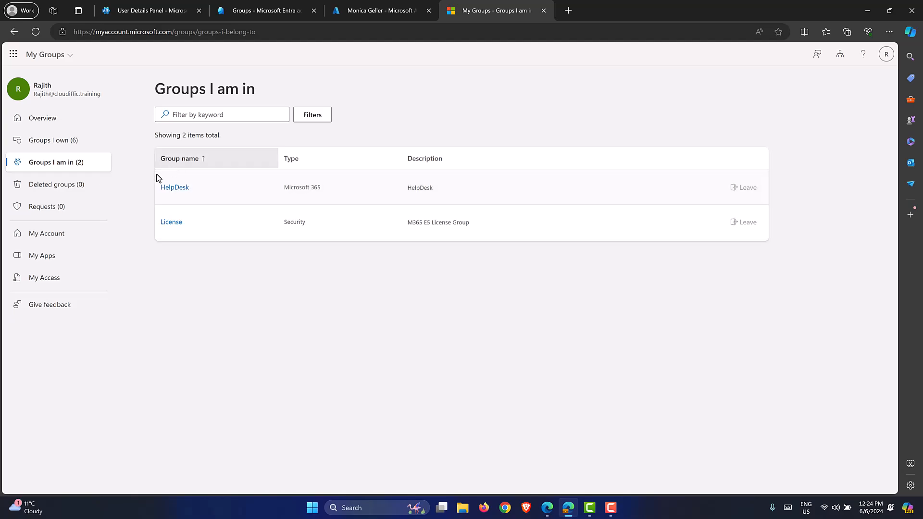
# Inspect HelpDesk's members and owners, then check the empty Deleted groups page.
pyautogui.click(183, 188)
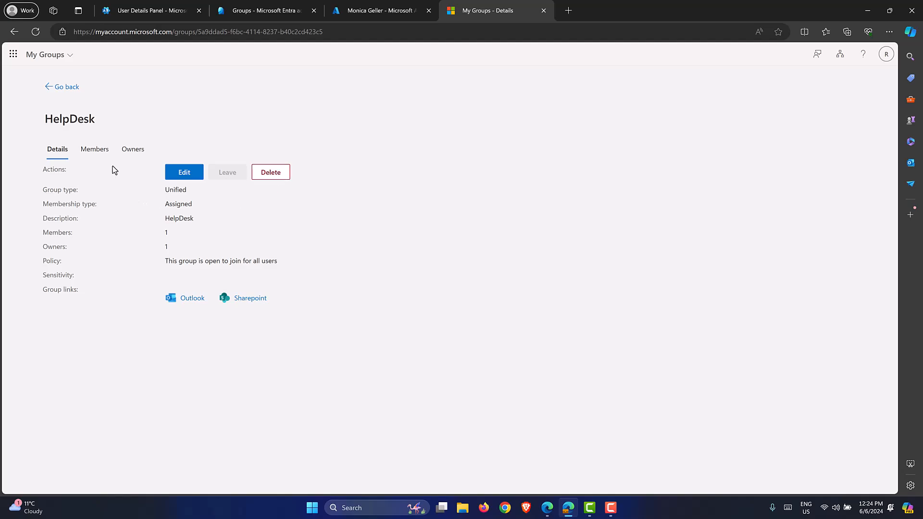
pyautogui.click(100, 154)
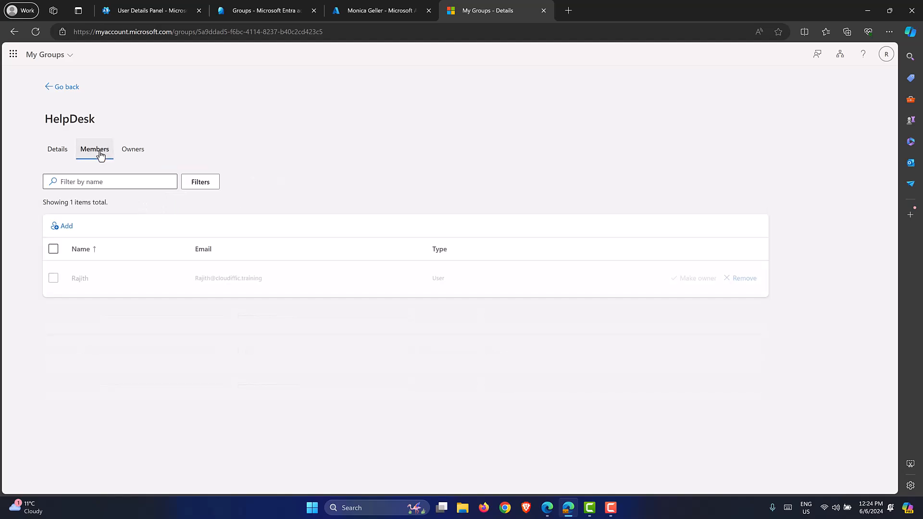
pyautogui.click(131, 152)
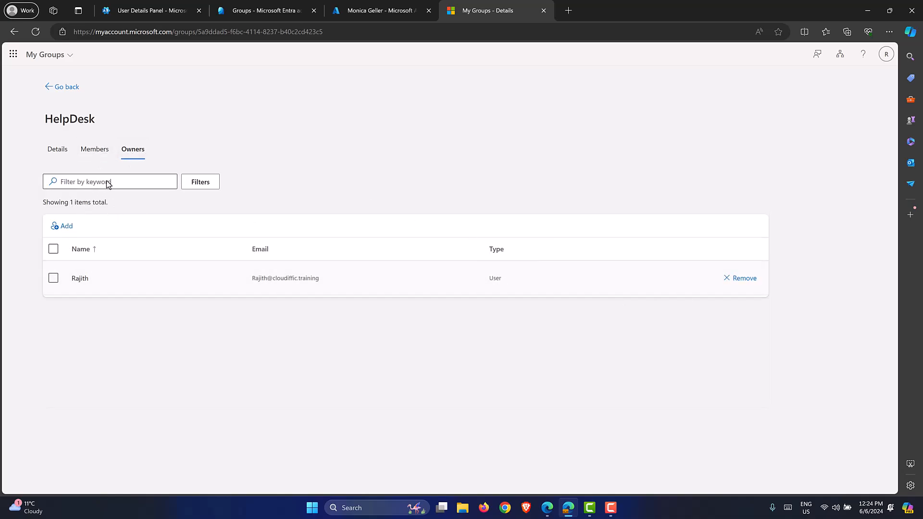
pyautogui.click(60, 90)
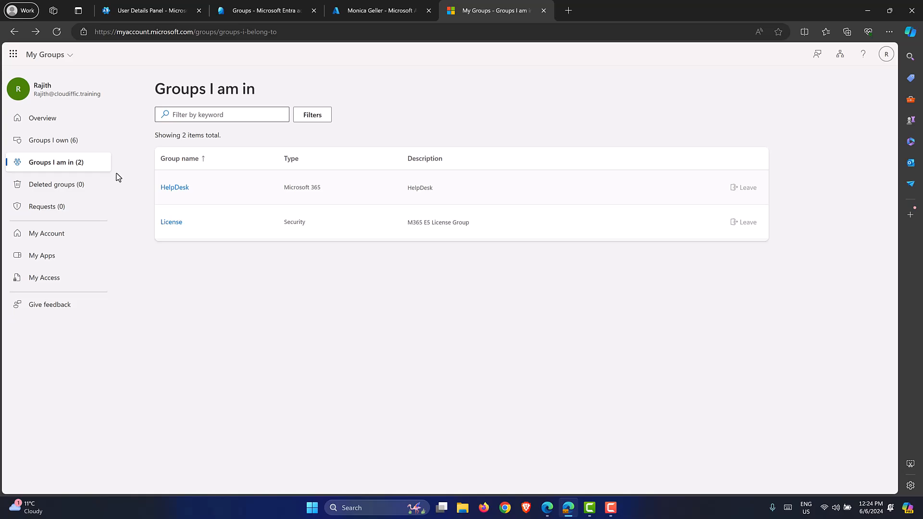
pyautogui.click(77, 187)
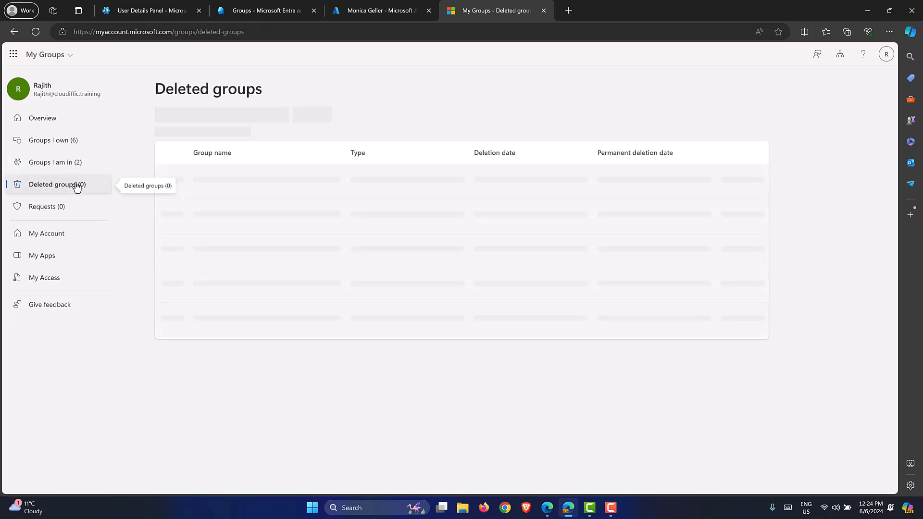
pyautogui.click(273, 9)
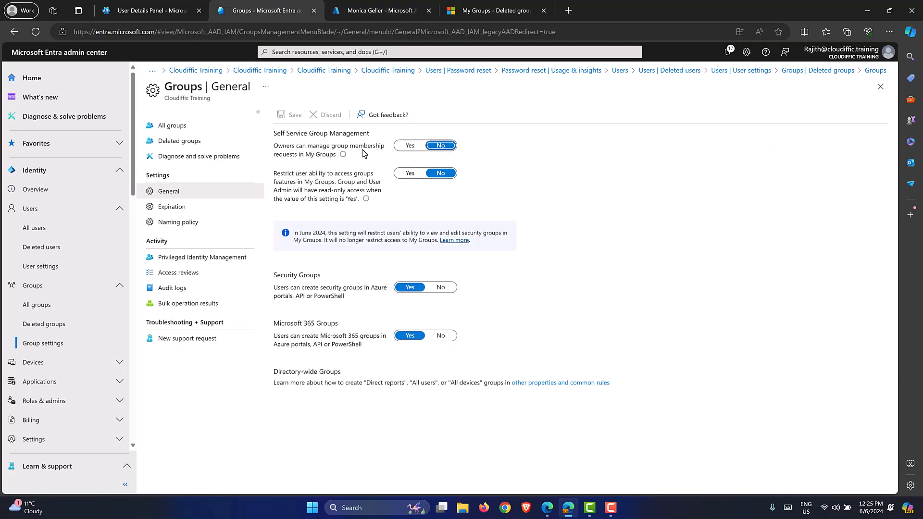
# Set 'Owners can manage group membership requests in My Groups' to Yes.
pyautogui.click(400, 150)
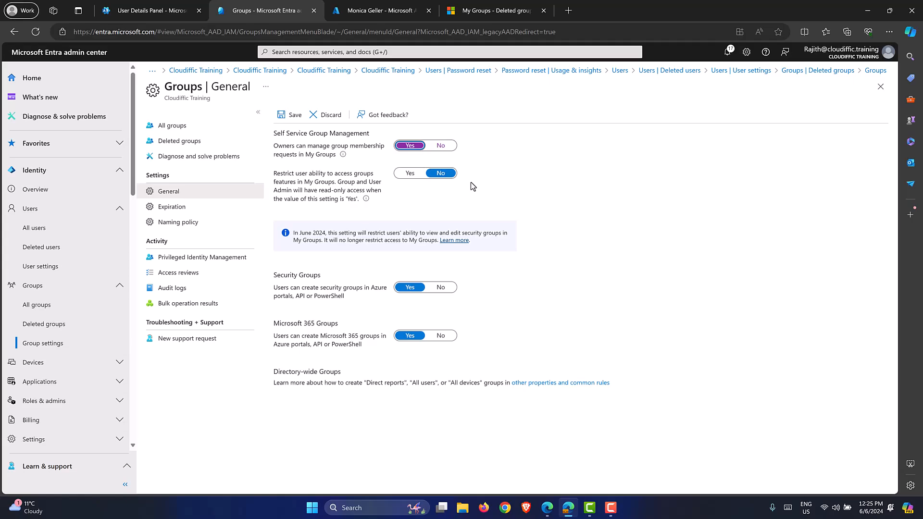
pyautogui.click(500, 12)
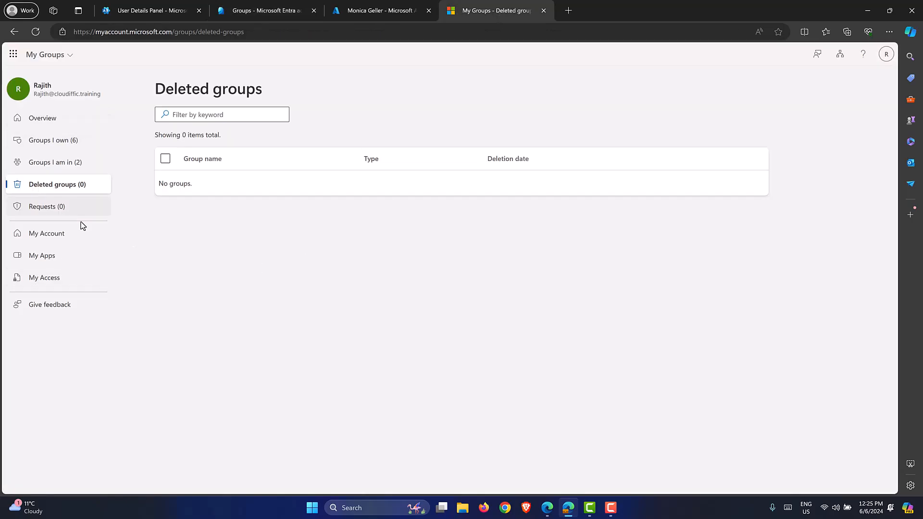
pyautogui.click(282, 9)
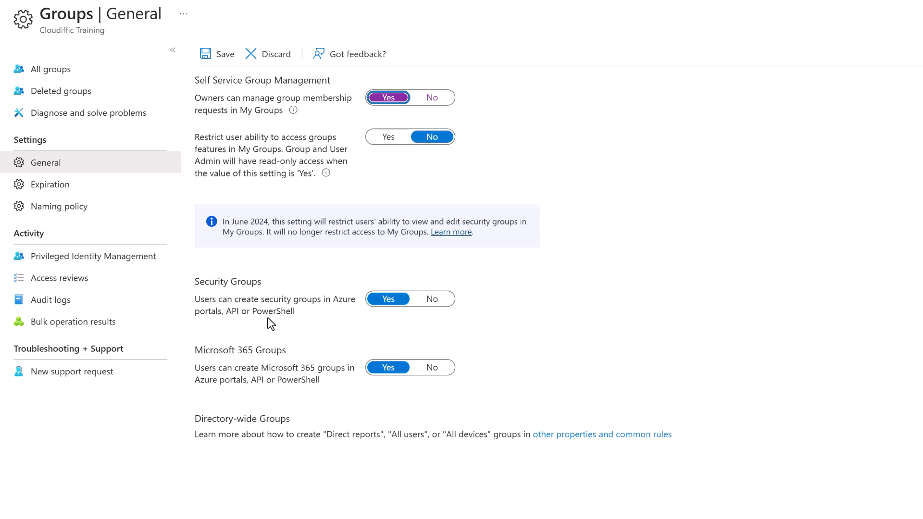
# Set Security Groups and Microsoft 365 Groups creation to No, save, and open Expiration.
pyautogui.click(431, 299)
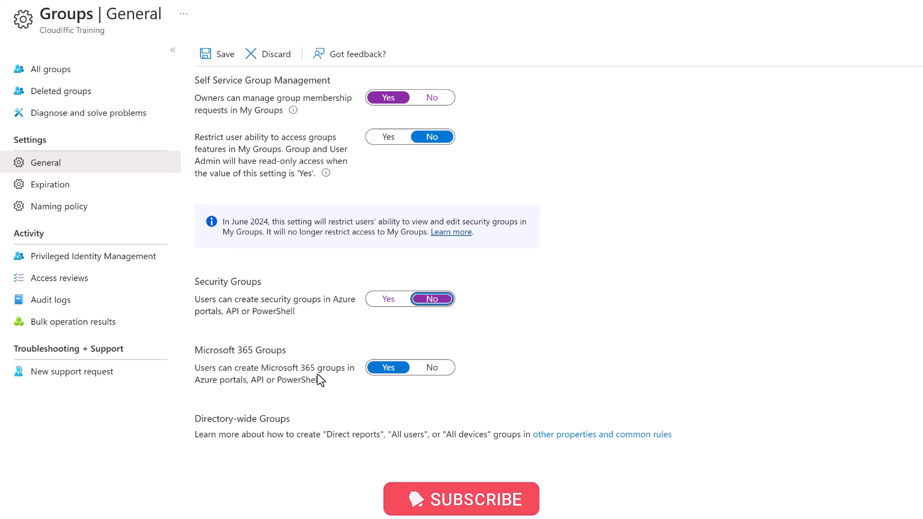
pyautogui.click(429, 369)
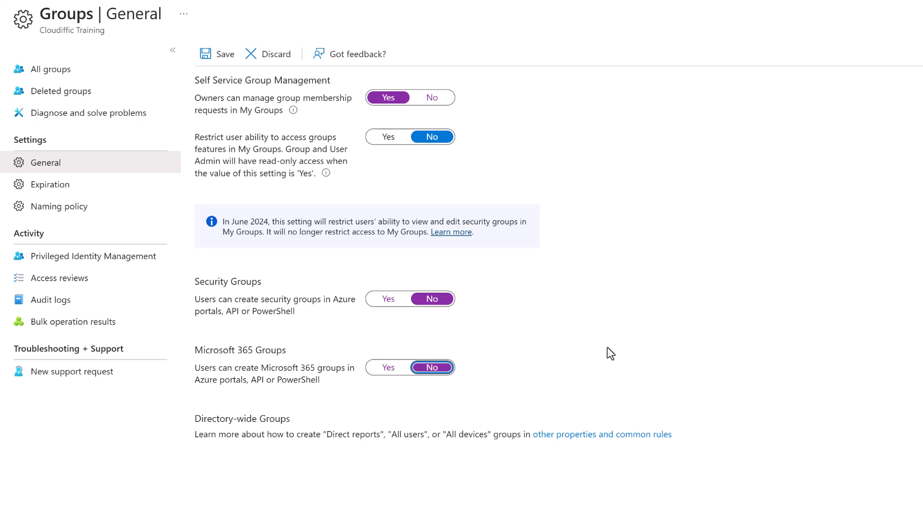
pyautogui.click(226, 55)
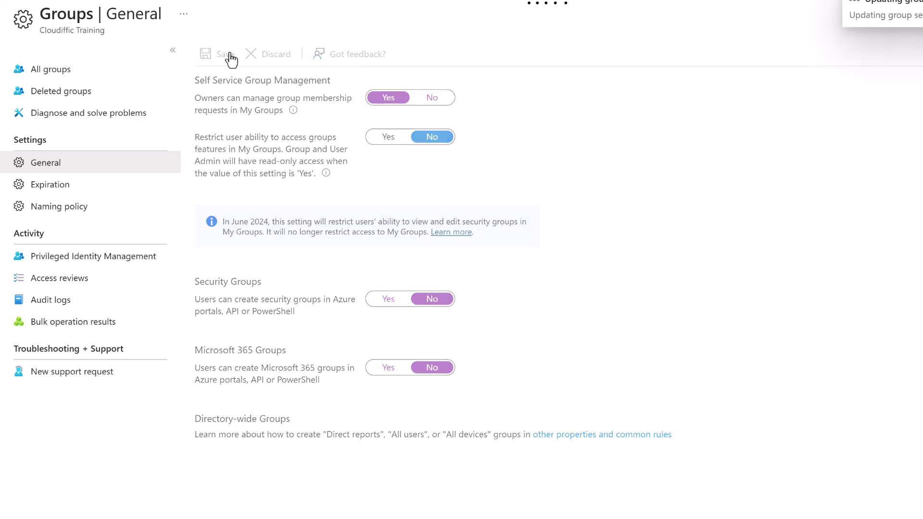
pyautogui.click(46, 189)
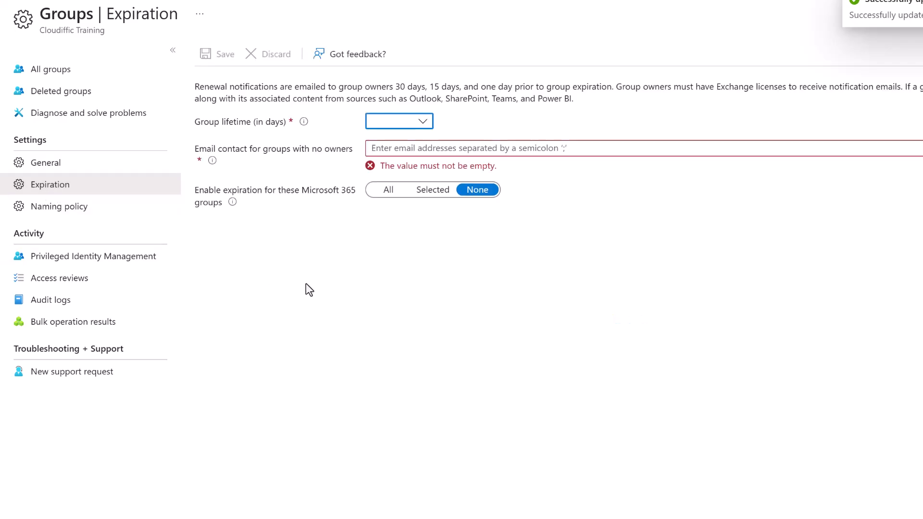
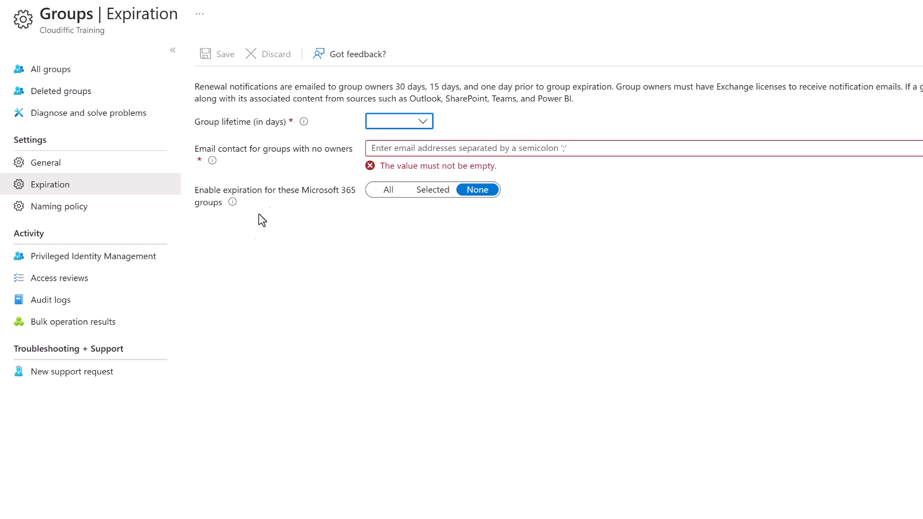
# Choose 180 days as the group lifetime in the Expiration settings.
pyautogui.click(409, 128)
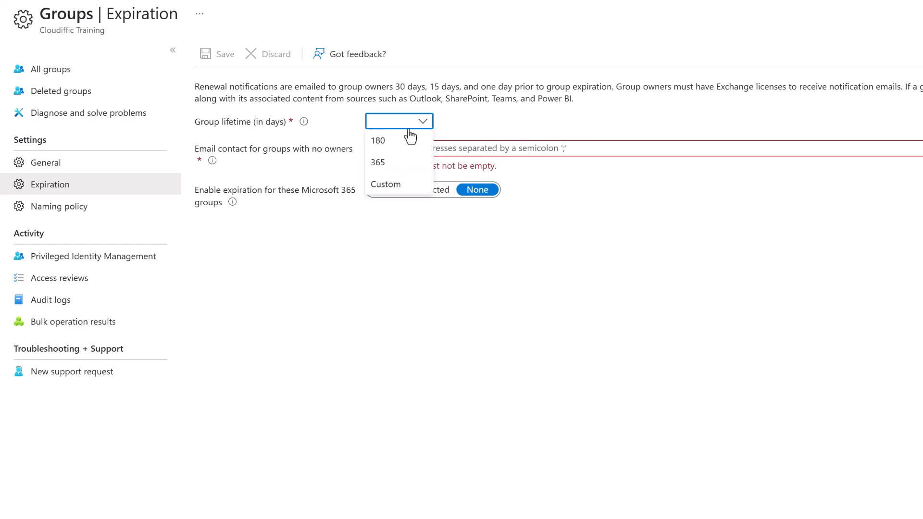
pyautogui.click(400, 140)
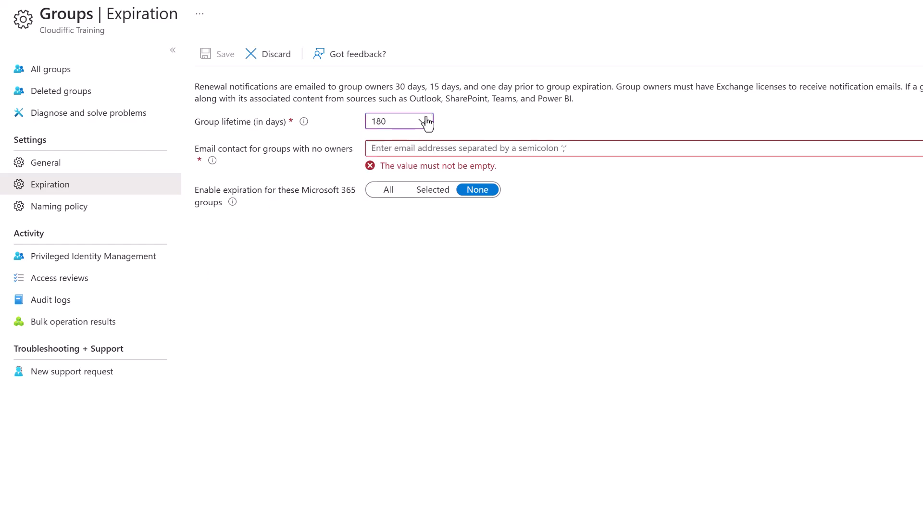
pyautogui.click(426, 124)
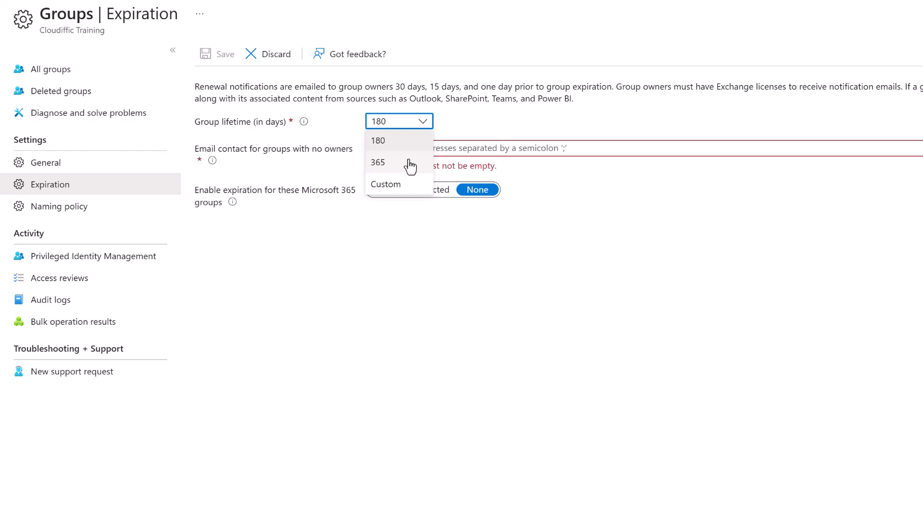
pyautogui.click(403, 141)
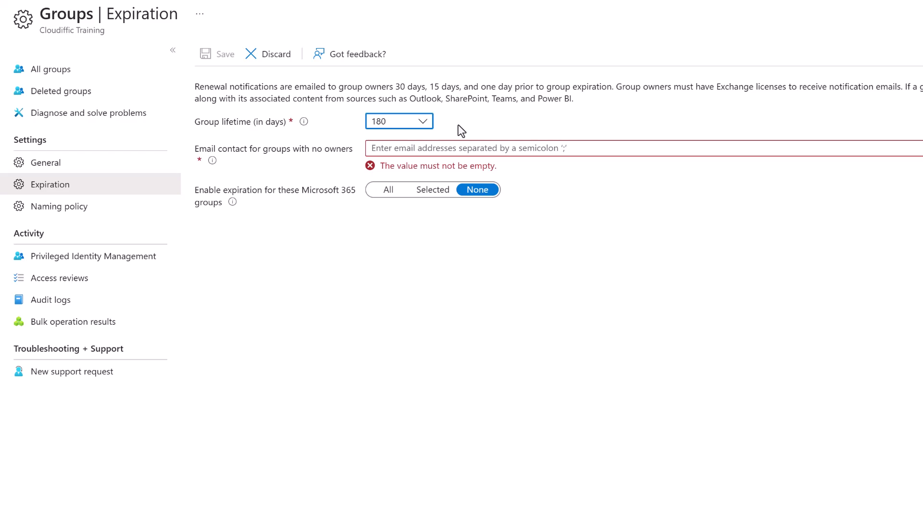
# Enter the contact e-mail address for groups that have no owners.
pyautogui.click(443, 148)
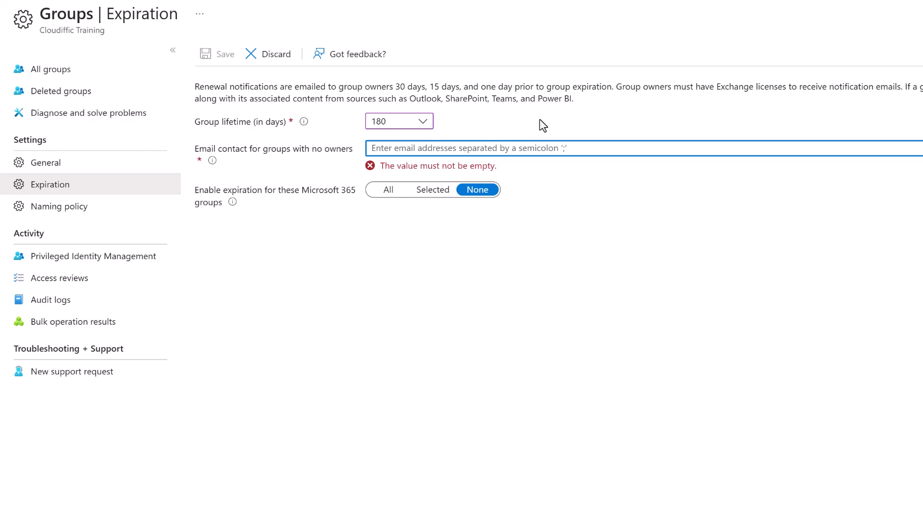
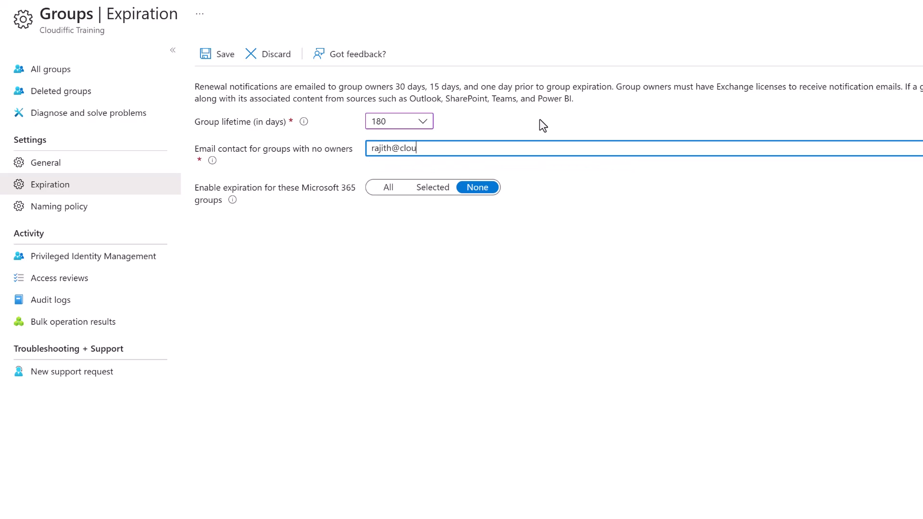
pyautogui.moveTo(498, 151); pyautogui.dragTo(350, 146)
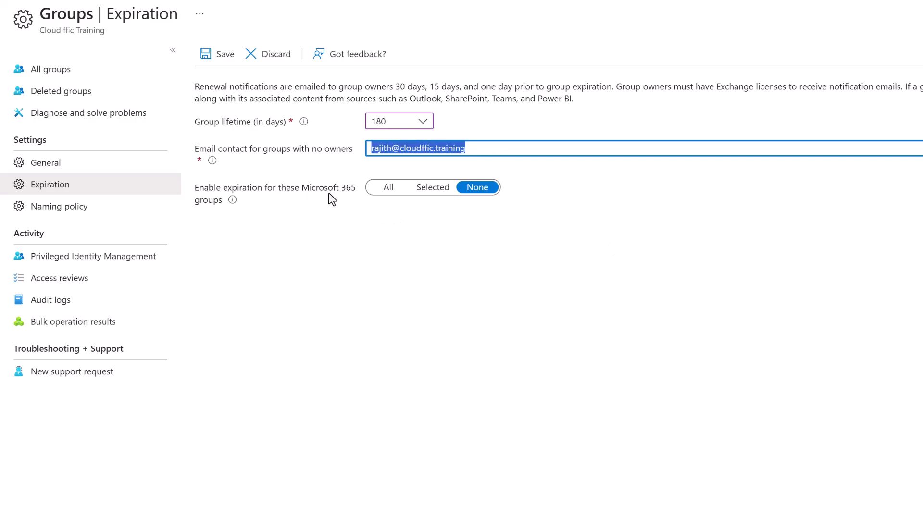
# Apply expiration to All Microsoft 365 groups and save the expiration policy.
pyautogui.click(232, 201)
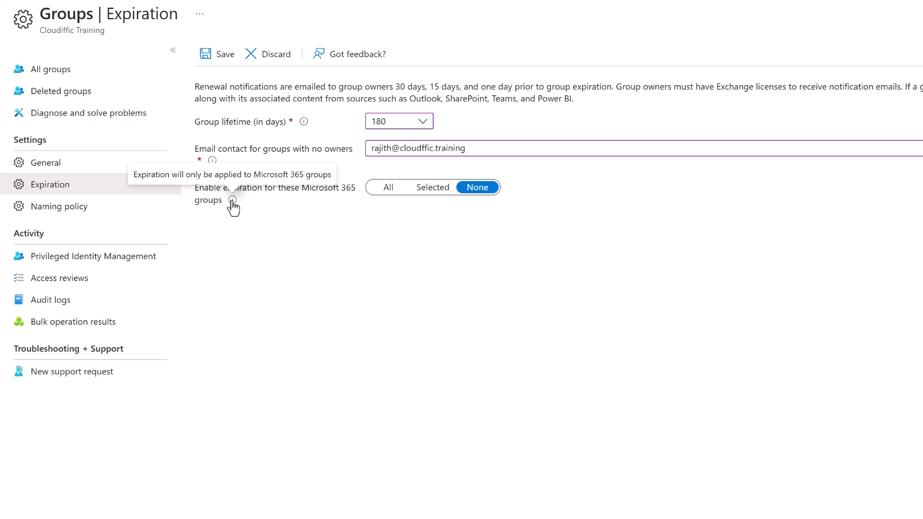
pyautogui.click(387, 189)
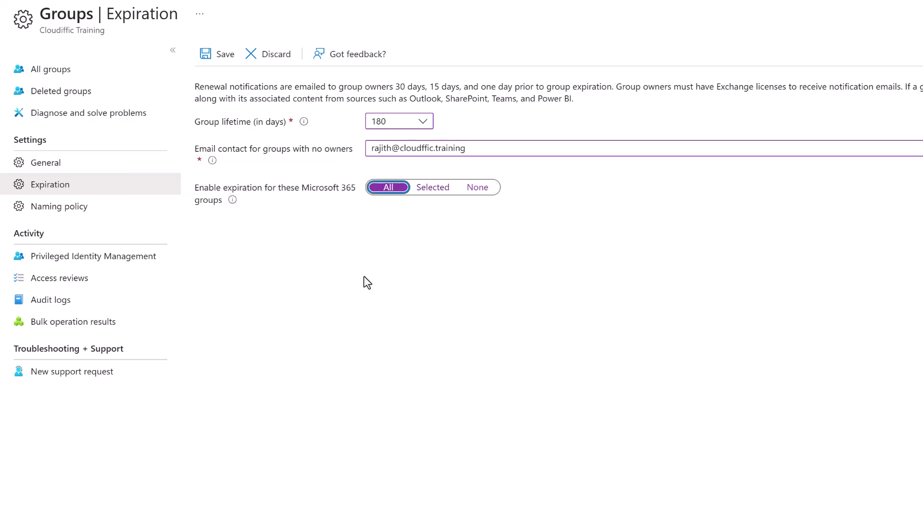
pyautogui.click(434, 191)
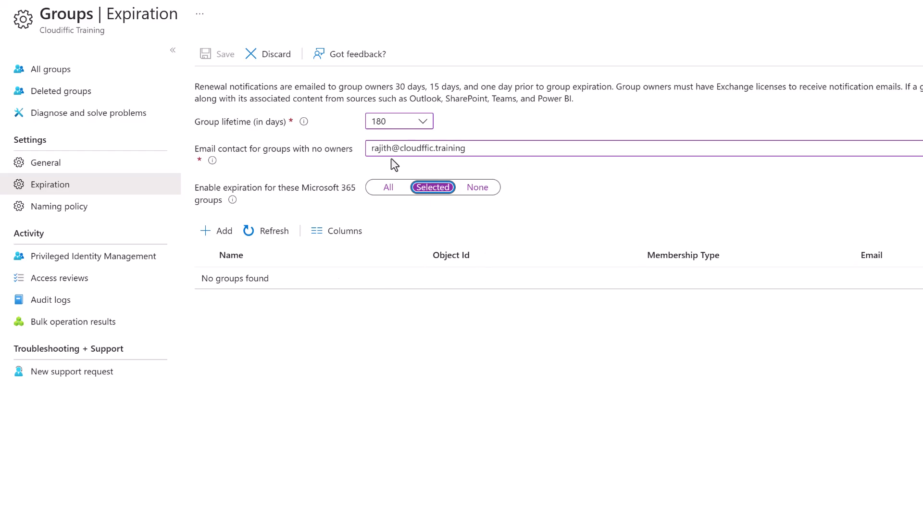
pyautogui.click(388, 188)
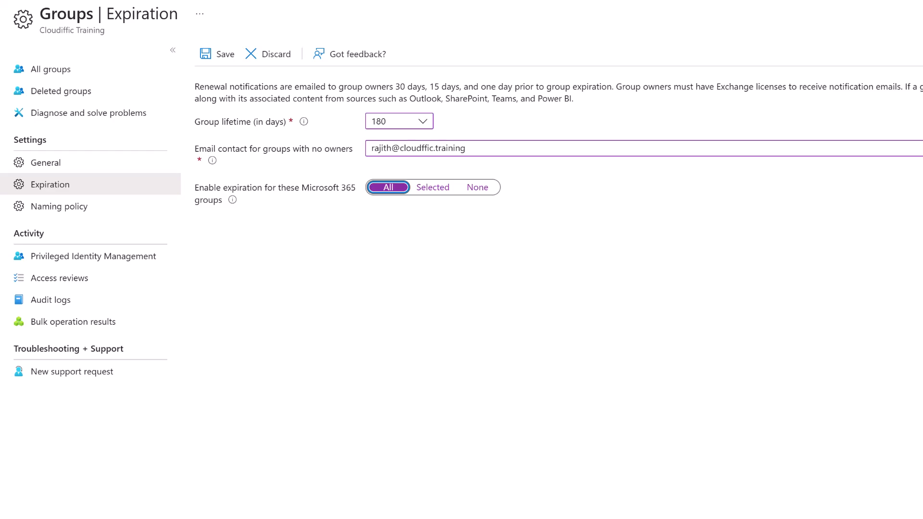
pyautogui.click(212, 60)
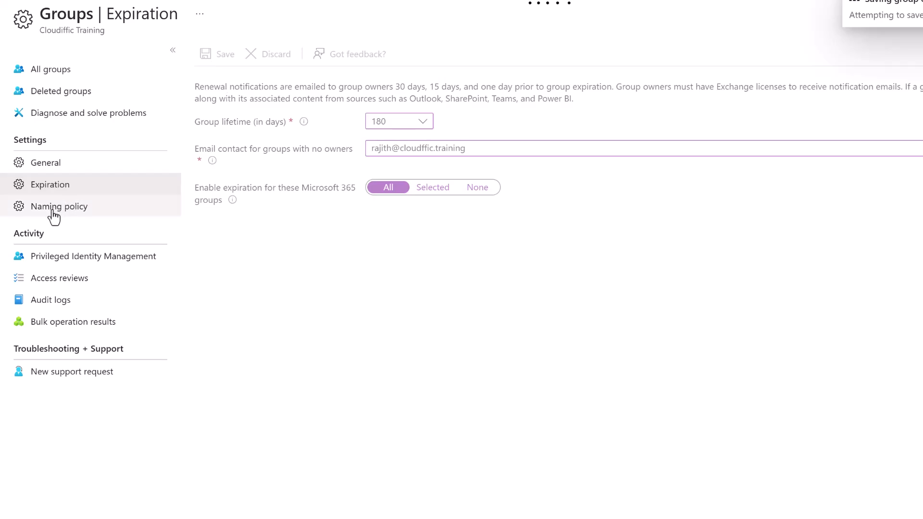
# Open Naming policy and show the Group naming policy prefix and suffix rules.
pyautogui.click(67, 212)
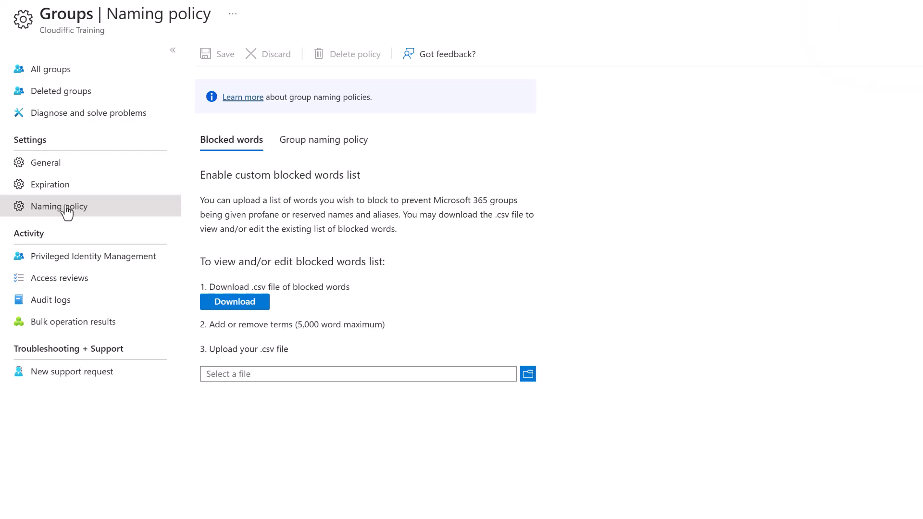
pyautogui.click(357, 147)
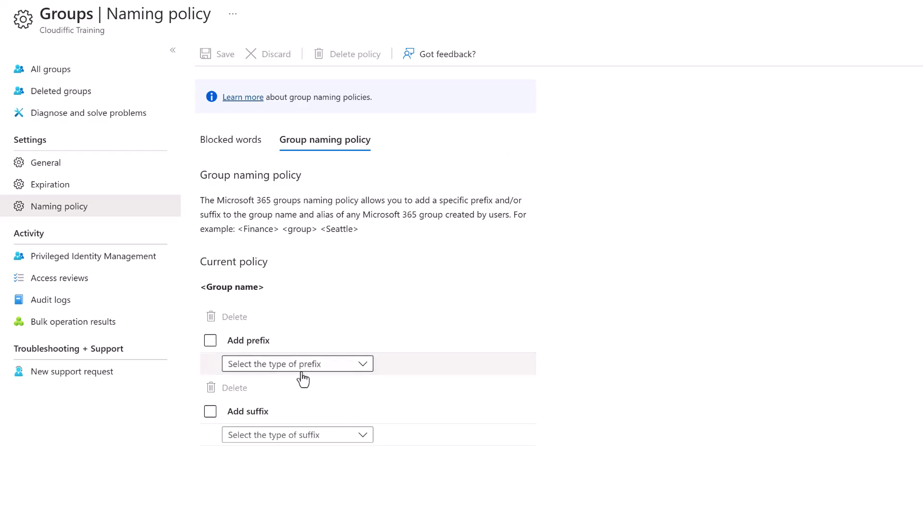
# Set the group name prefix to the Department attribute.
pyautogui.click(281, 362)
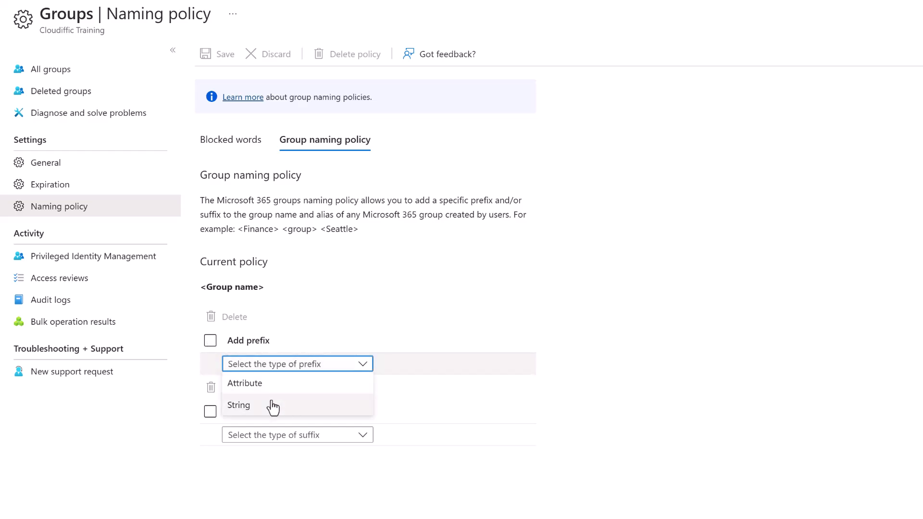
pyautogui.click(268, 385)
pyautogui.click(465, 368)
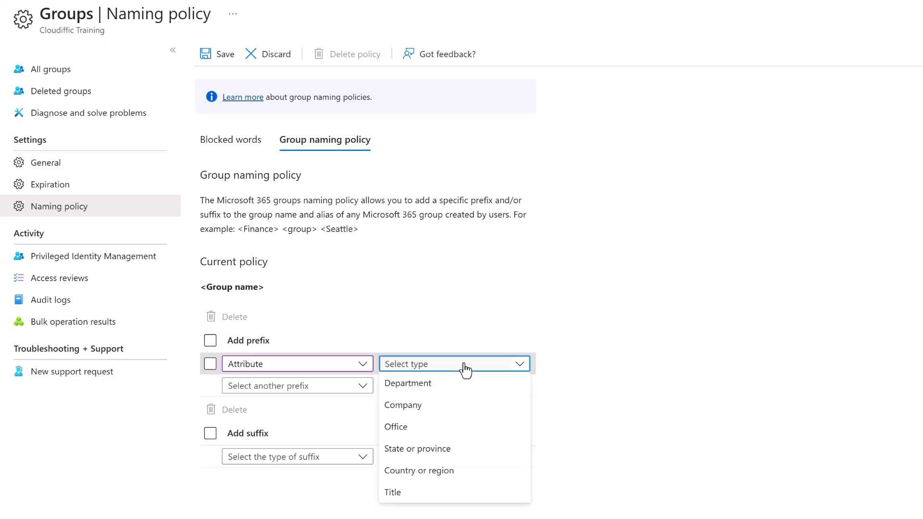
pyautogui.click(457, 396)
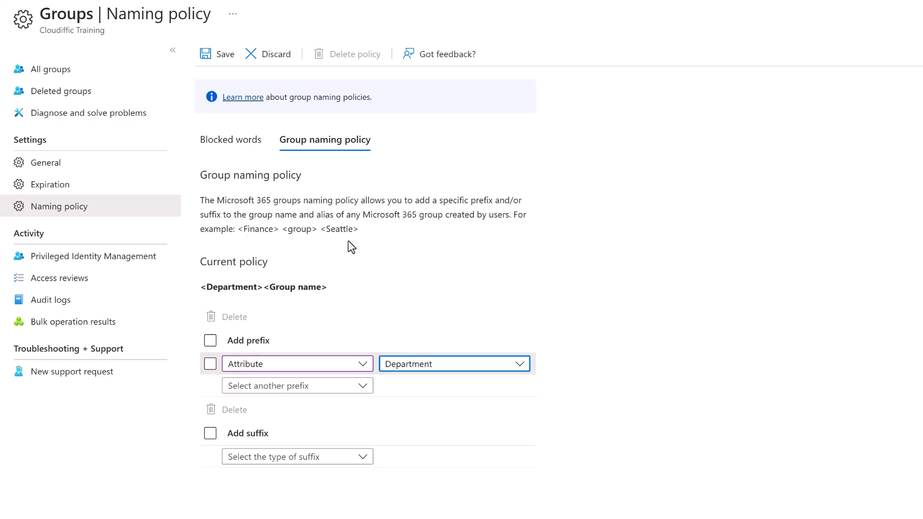
# Add a group name suffix using the Country or region attribute.
pyautogui.click(210, 434)
pyautogui.click(362, 456)
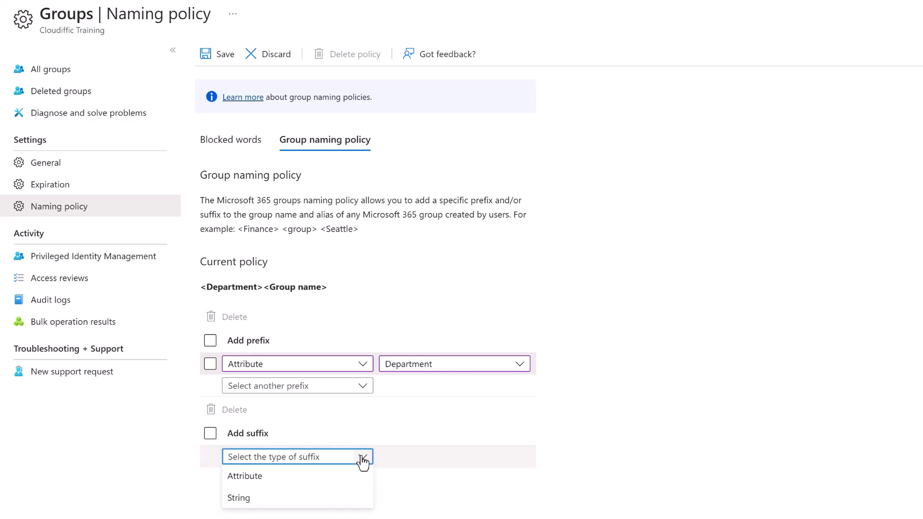
pyautogui.click(339, 475)
pyautogui.click(450, 459)
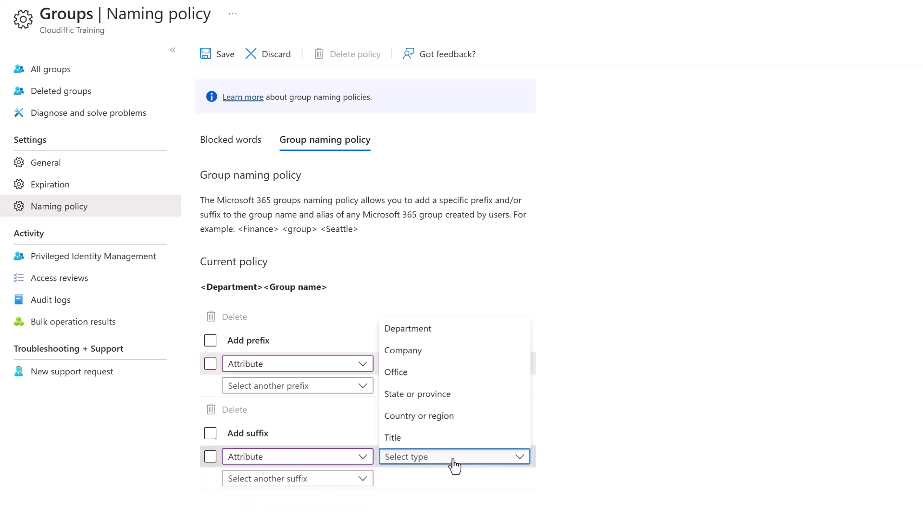
pyautogui.click(437, 416)
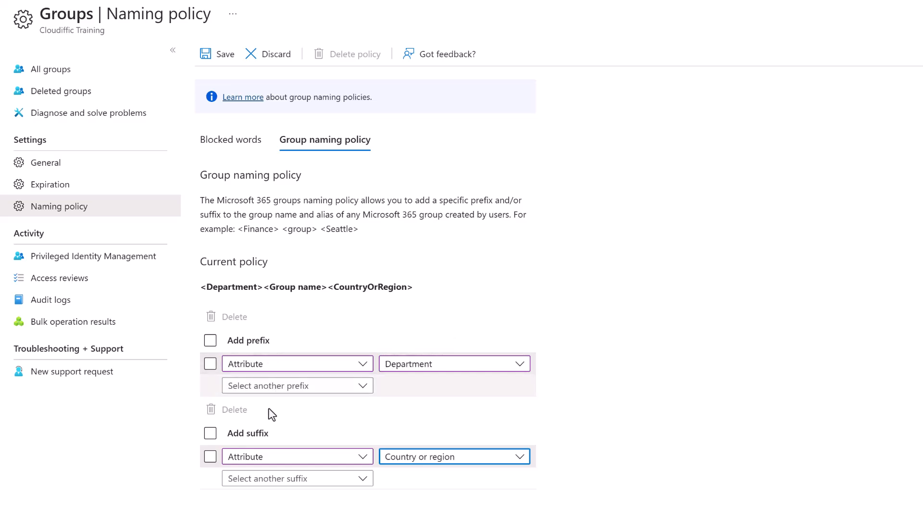
# Switch the prefix type to String, then view the Blocked words settings.
pyautogui.click(361, 369)
pyautogui.click(297, 408)
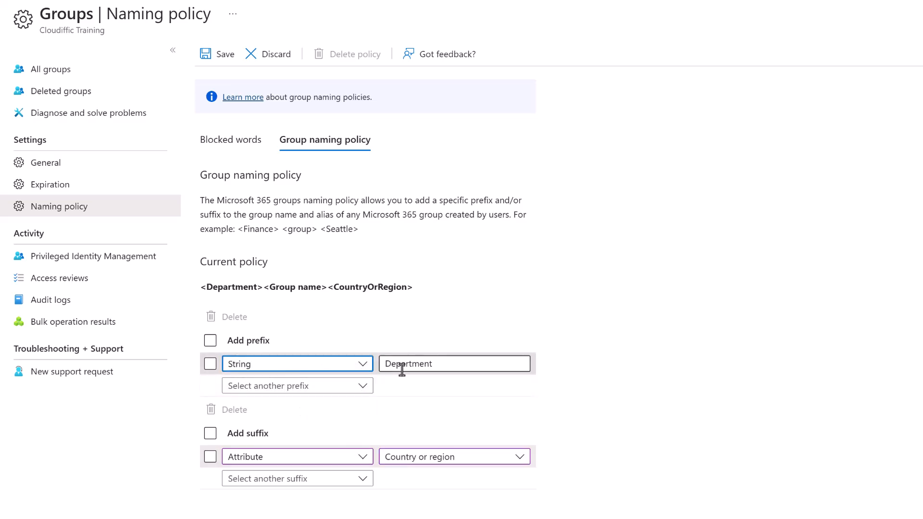
pyautogui.click(423, 364)
pyautogui.click(350, 367)
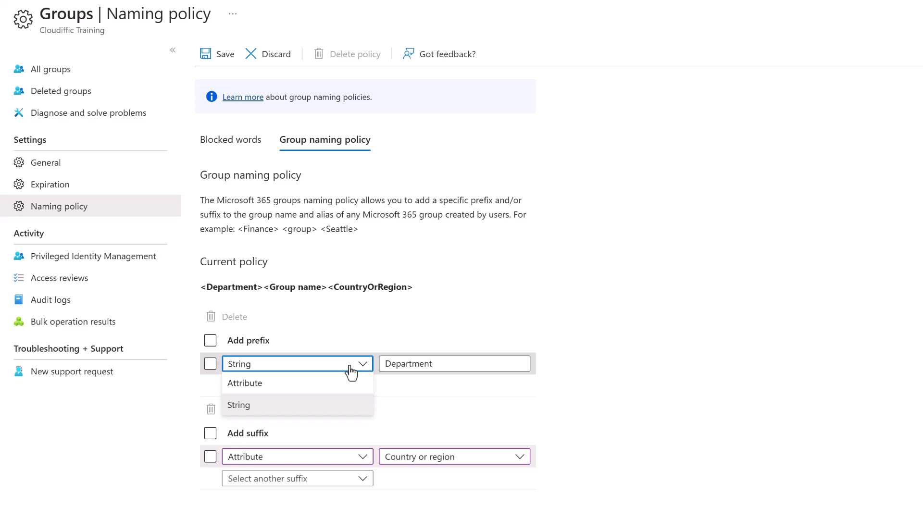
pyautogui.click(455, 321)
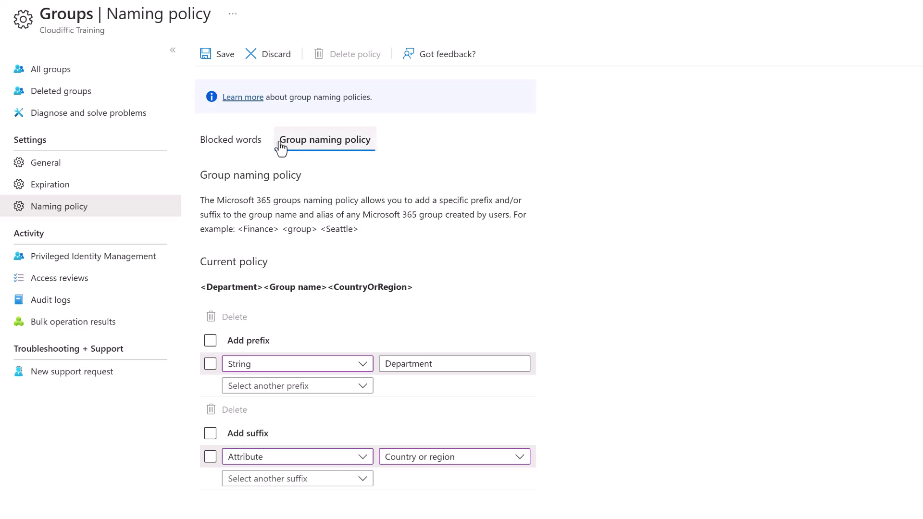
pyautogui.click(251, 144)
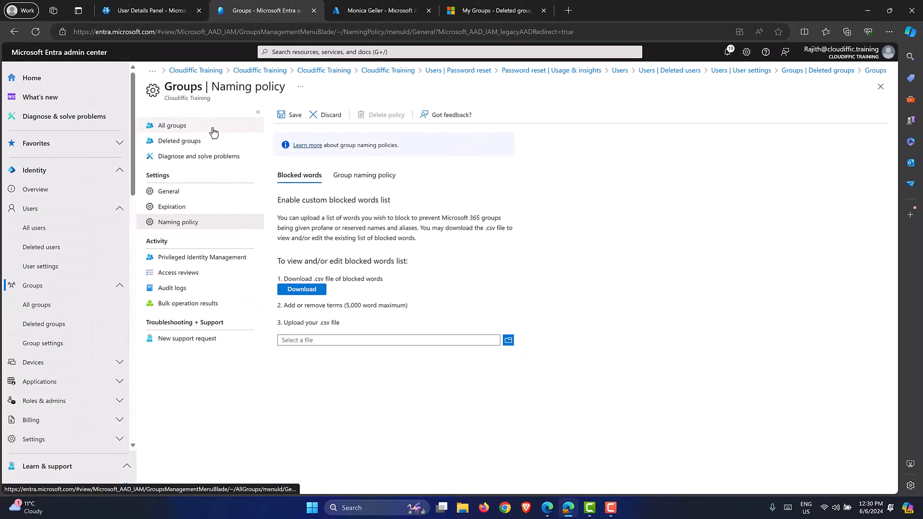
# Discard the naming policy edits, review the Deleted and All groups lists, then General settings.
pyautogui.click(190, 142)
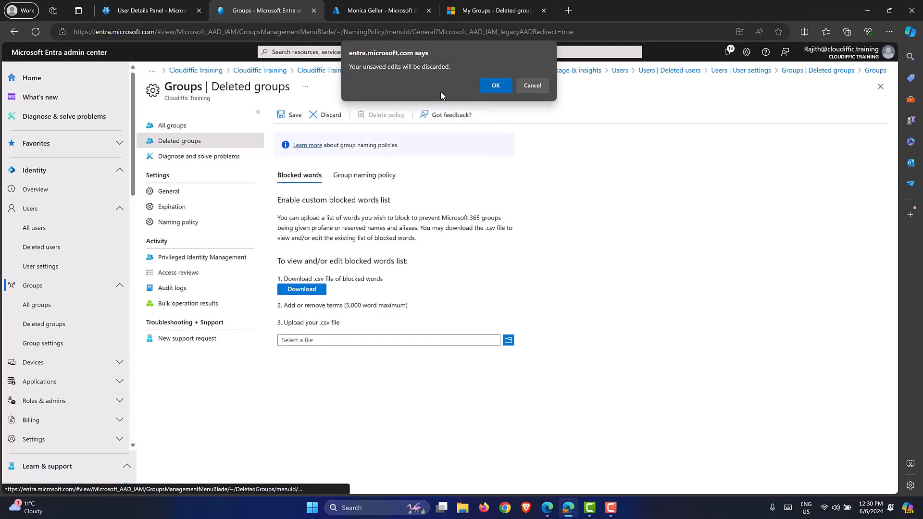
pyautogui.click(486, 86)
pyautogui.click(427, 117)
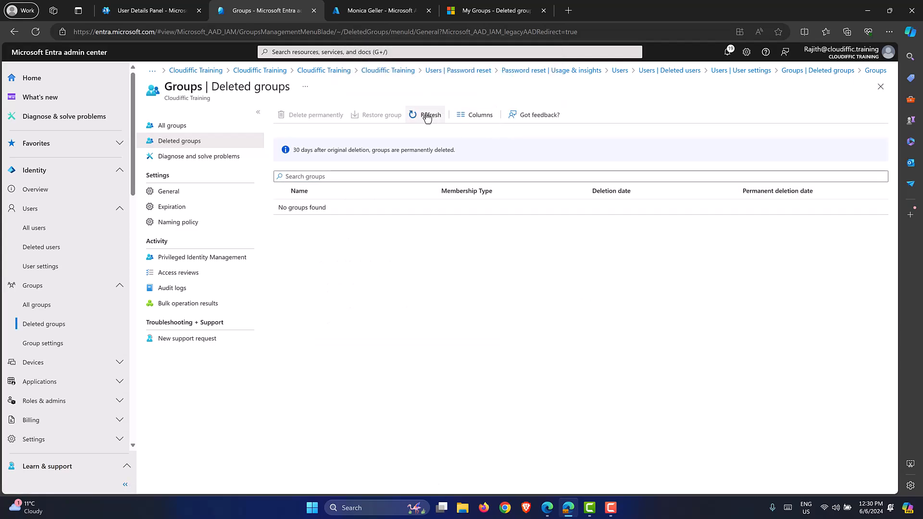
pyautogui.click(186, 128)
pyautogui.click(415, 117)
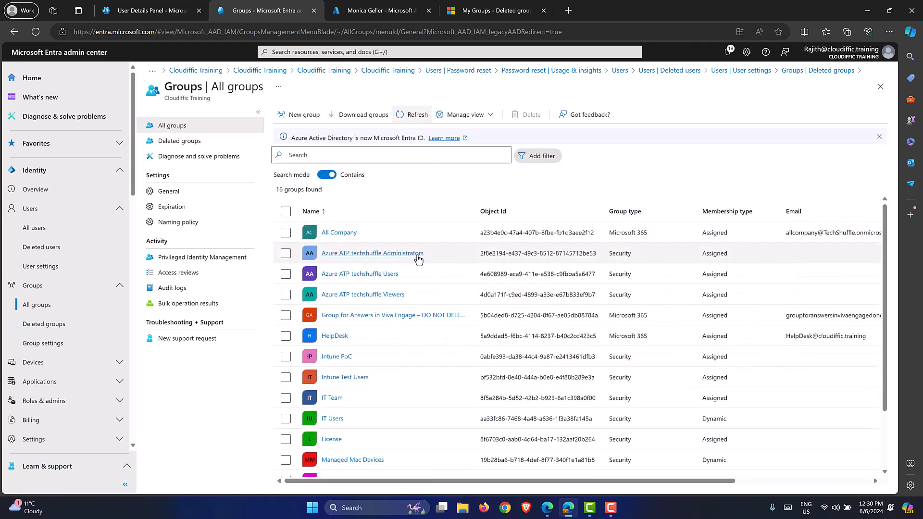
pyautogui.scroll(-5, 417, 255)
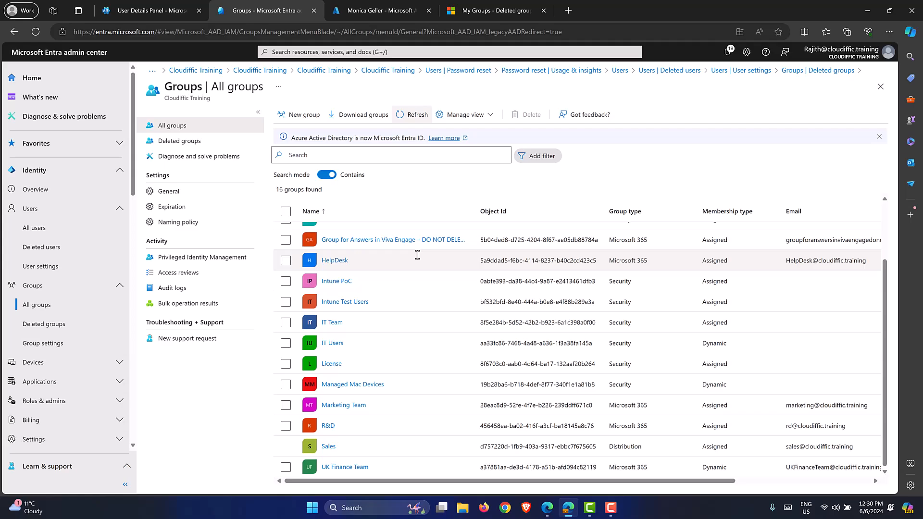
pyautogui.click(185, 144)
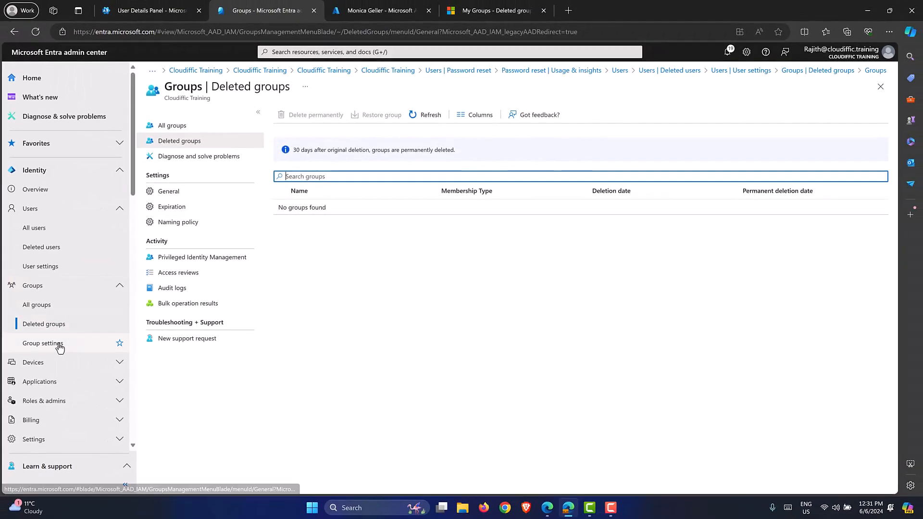
pyautogui.click(59, 346)
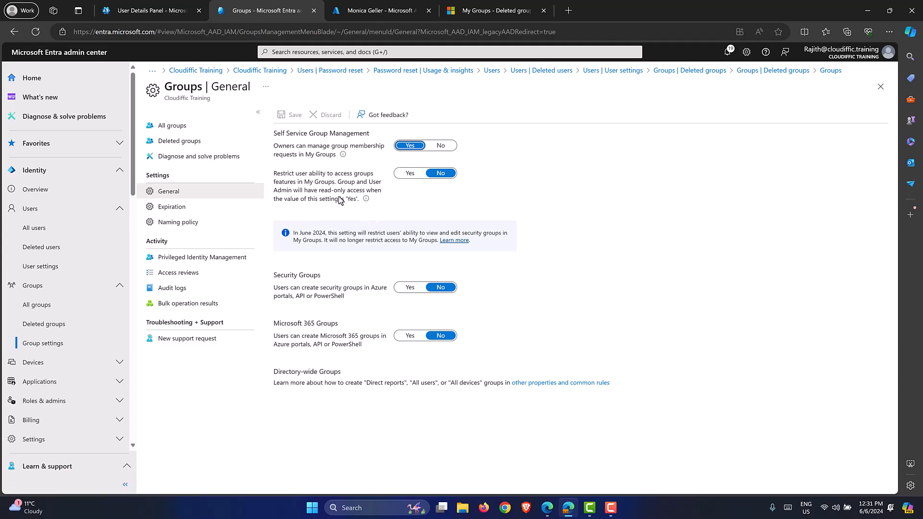
# Collapse Users and Groups in the navigation and go to the Devices Overview page.
pyautogui.click(119, 210)
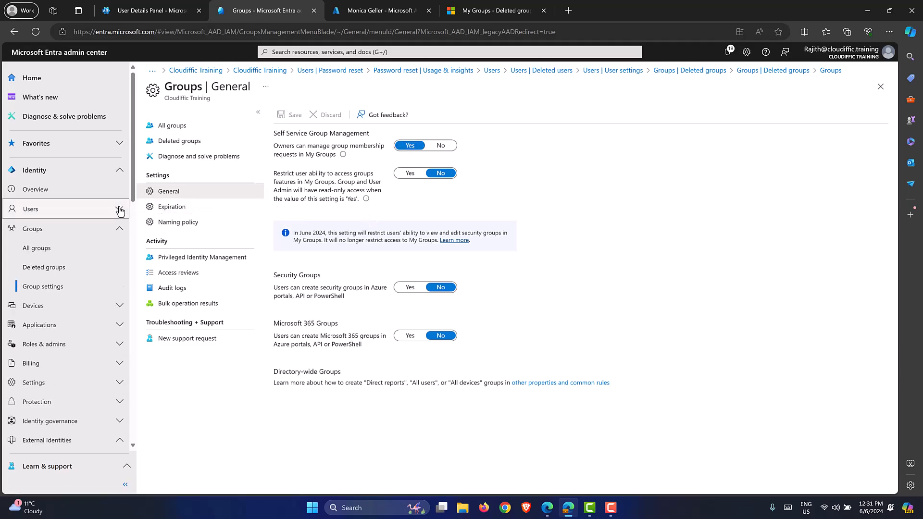
pyautogui.click(120, 231)
pyautogui.click(120, 248)
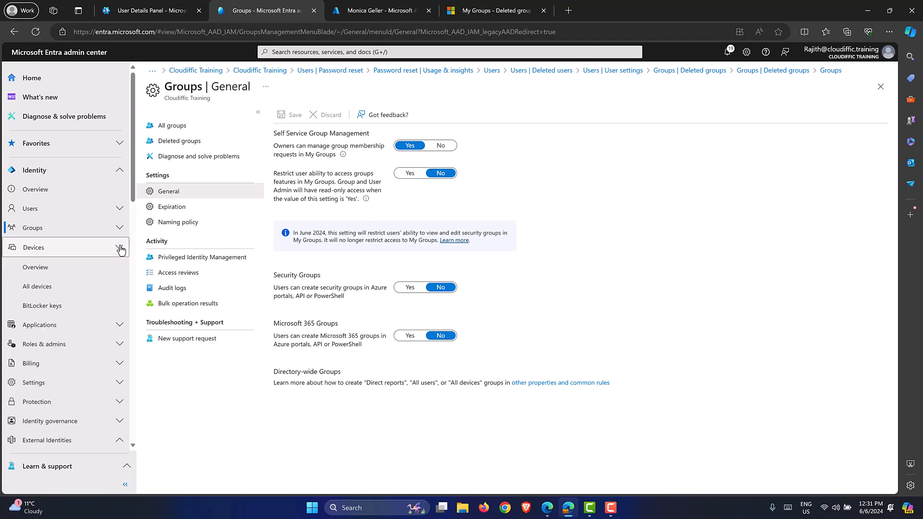
pyautogui.click(63, 267)
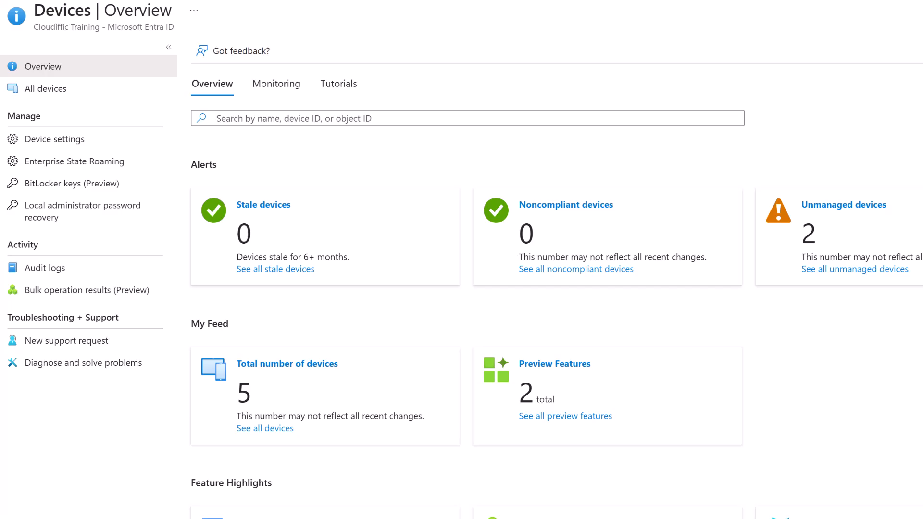
pyautogui.scroll(-2, 342, 268)
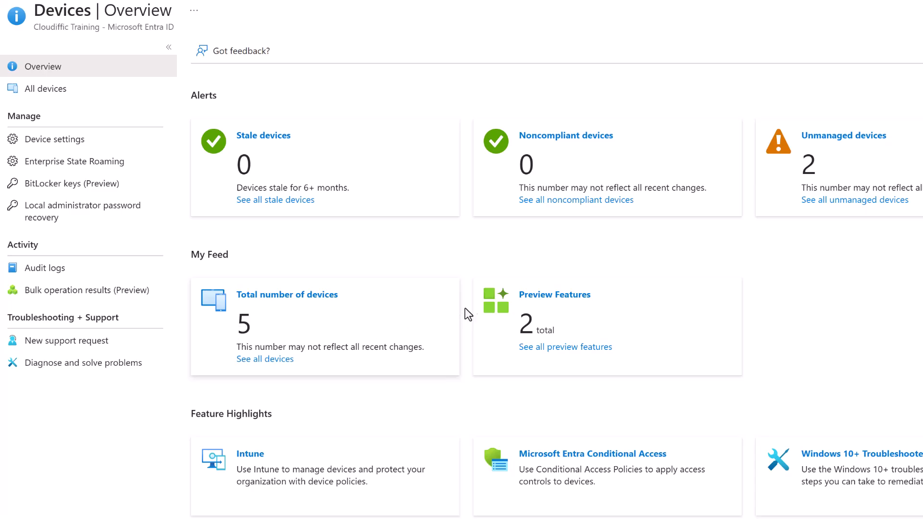
pyautogui.scroll(-1, 356, 315)
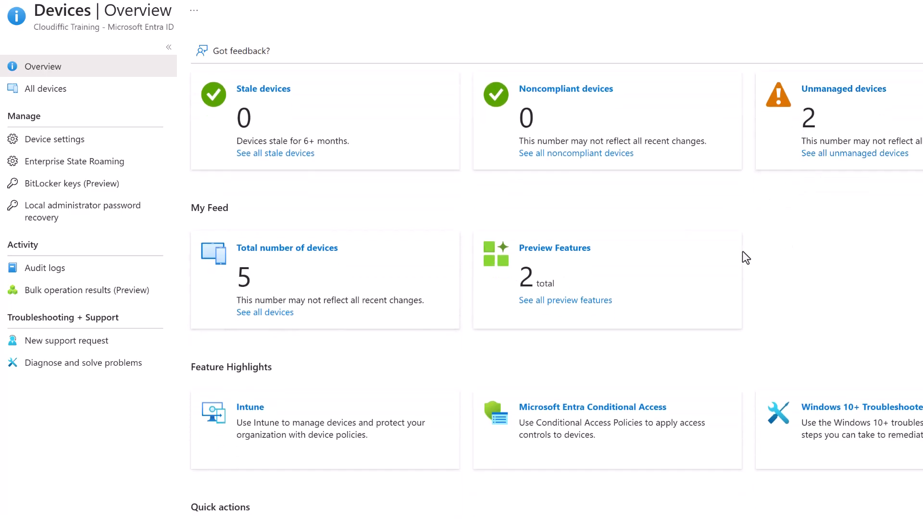
pyautogui.scroll(3, 740, 256)
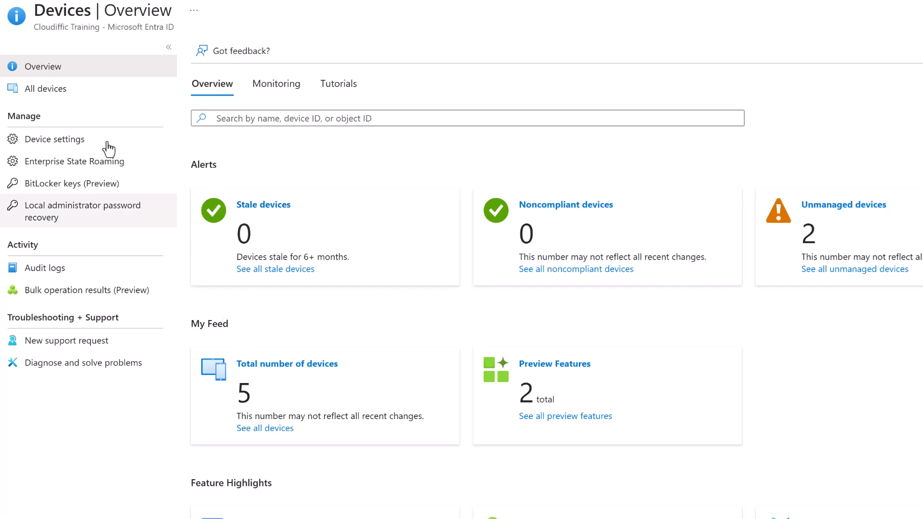
# List all devices and widen the Name, Join type and Security settings manager columns.
pyautogui.click(41, 92)
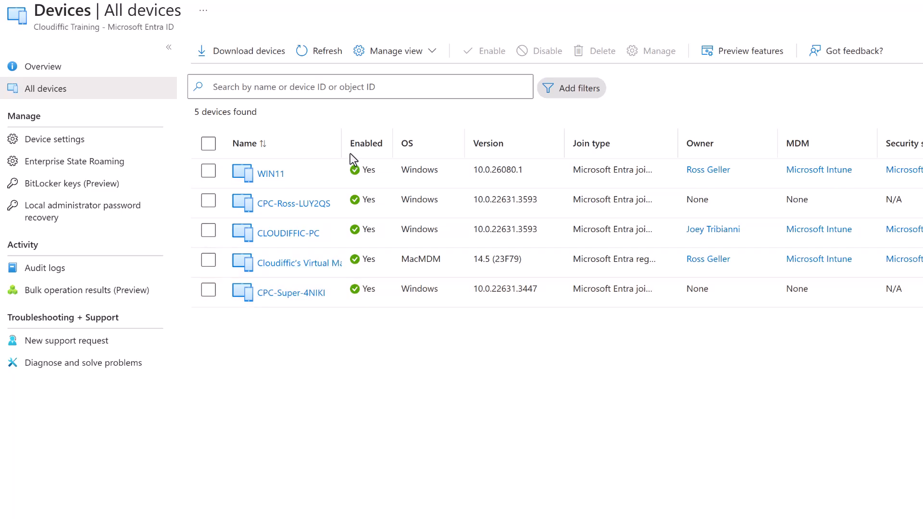
pyautogui.moveTo(342, 140); pyautogui.dragTo(380, 140)
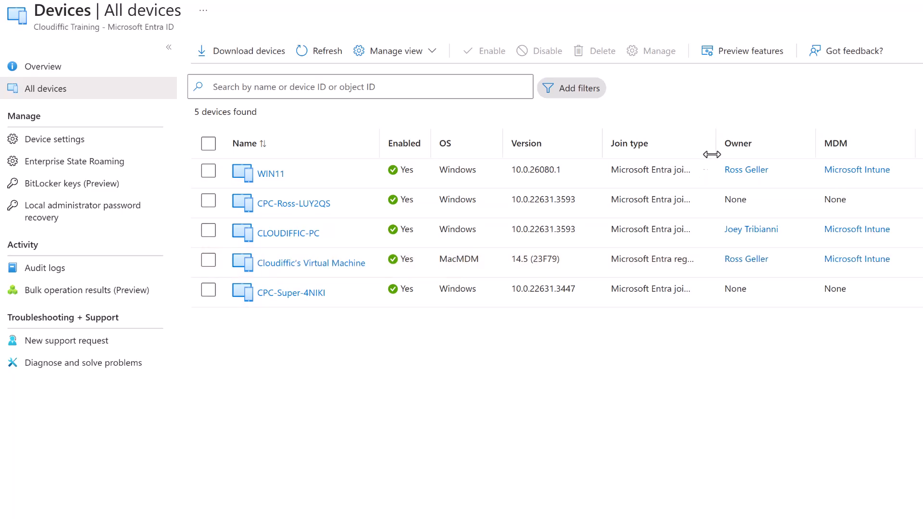
pyautogui.moveTo(716, 138); pyautogui.dragTo(739, 138)
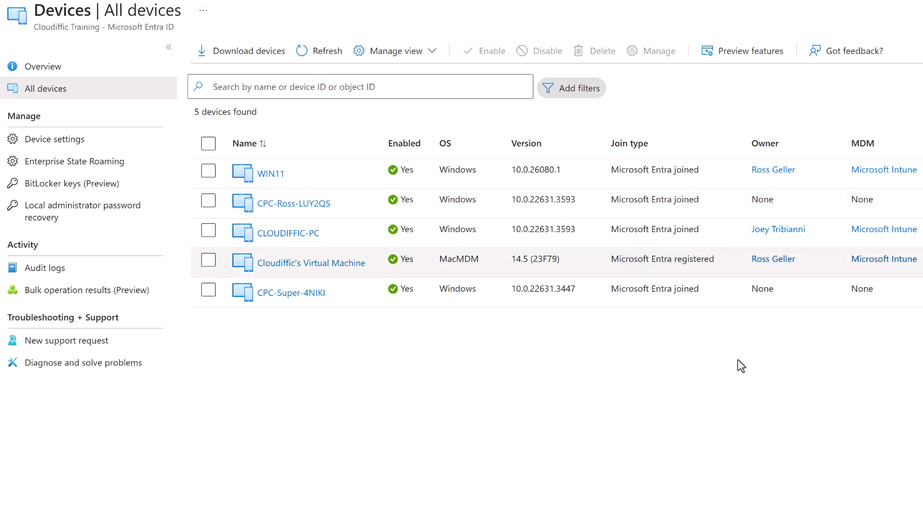
pyautogui.hscroll(3, 682, 202)
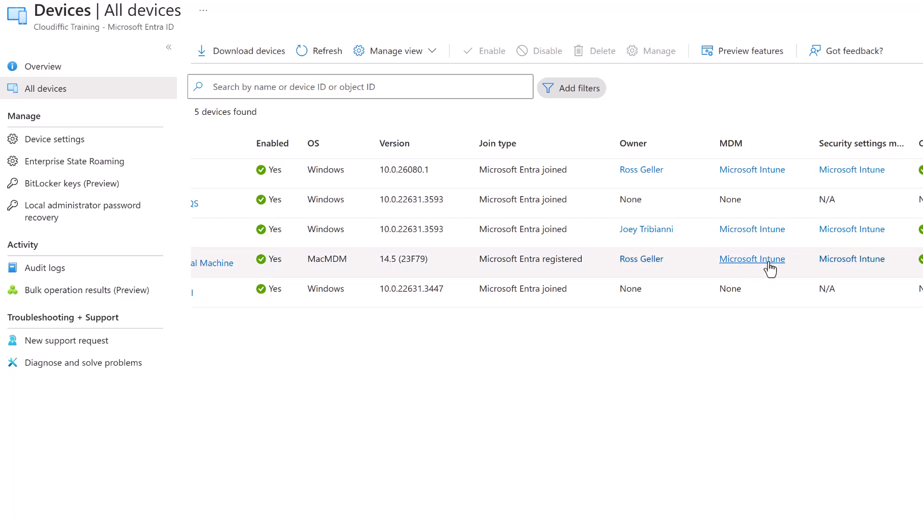
pyautogui.moveTo(913, 130); pyautogui.dragTo(922, 131)
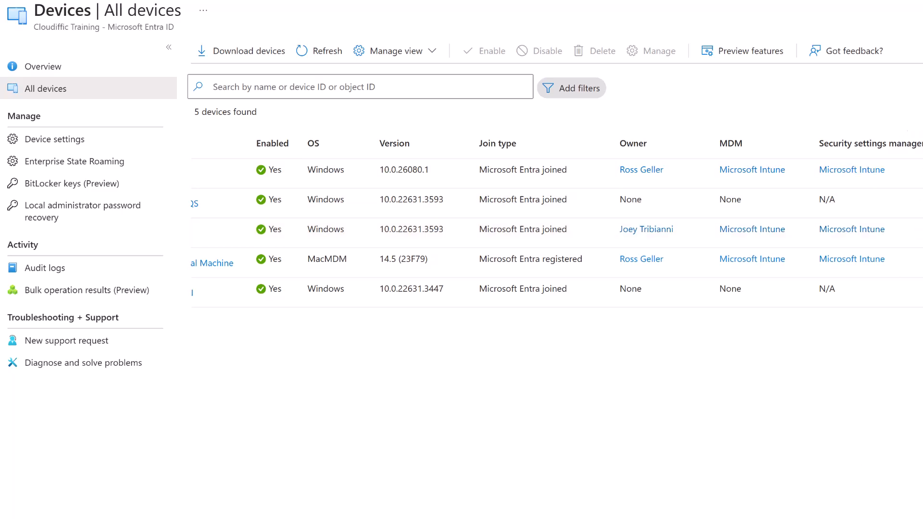
pyautogui.hscroll(3, 780, 230)
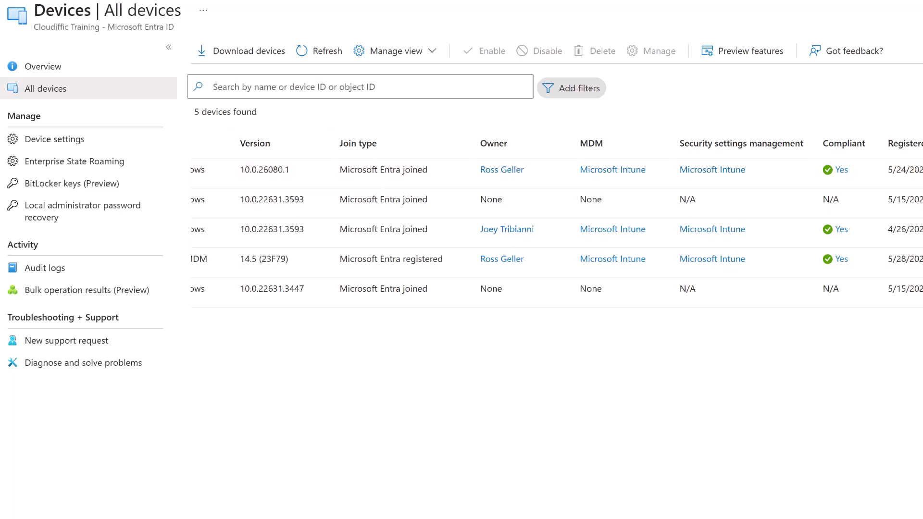
pyautogui.hscroll(-5, 552, 231)
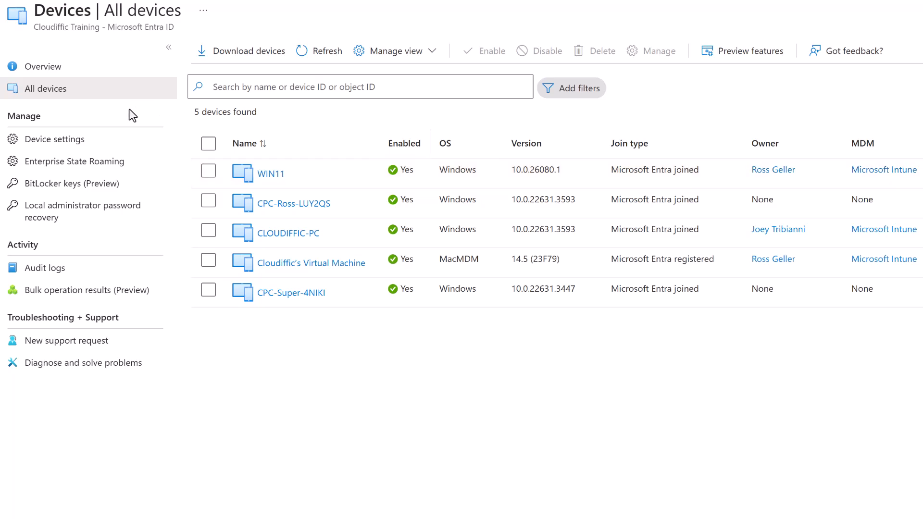
# In Device settings, require MFA to register or join devices and cap each user at 5 devices.
pyautogui.click(77, 147)
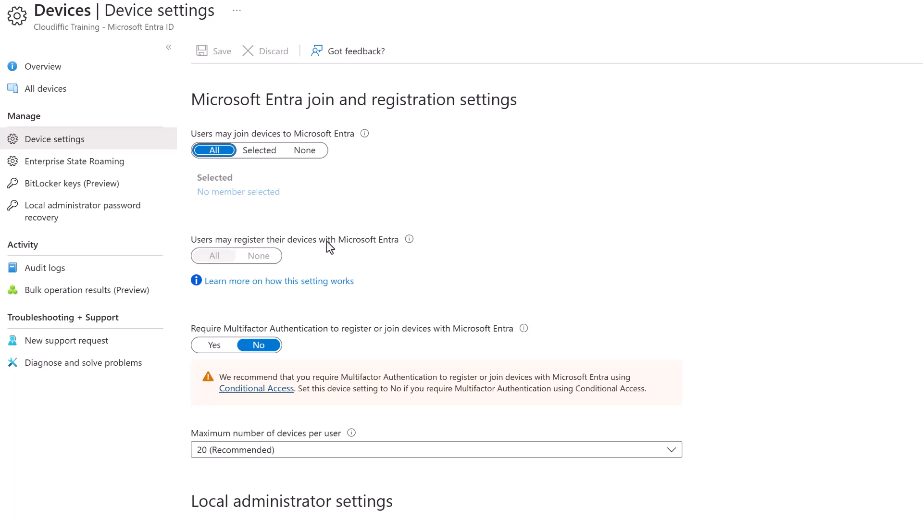
pyautogui.scroll(-3, 651, 223)
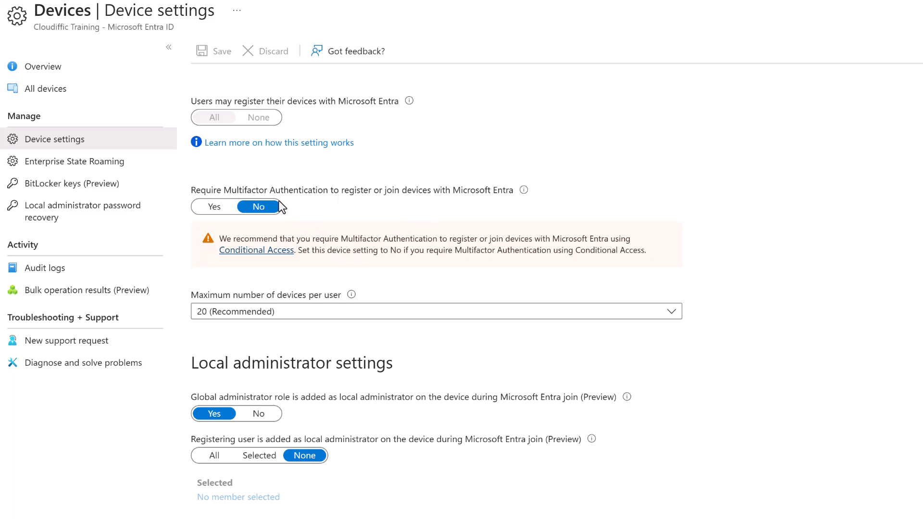
pyautogui.click(214, 207)
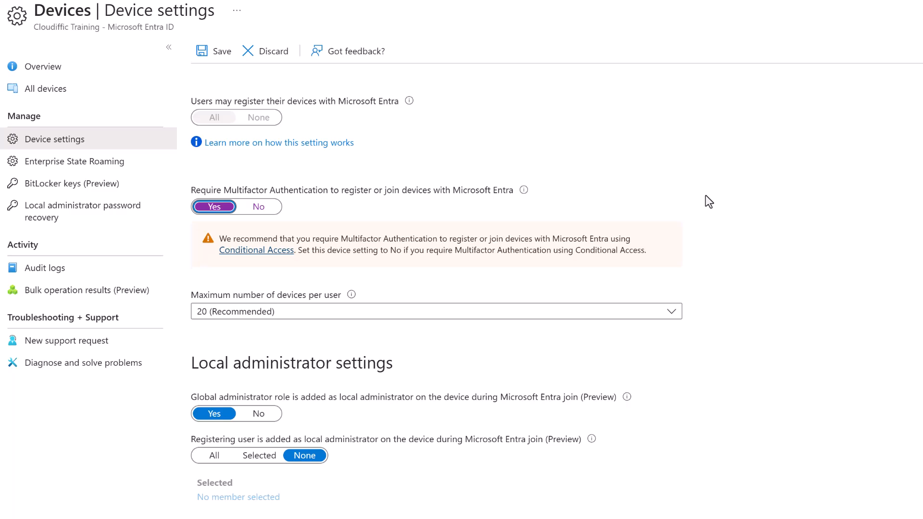
pyautogui.scroll(3, 704, 194)
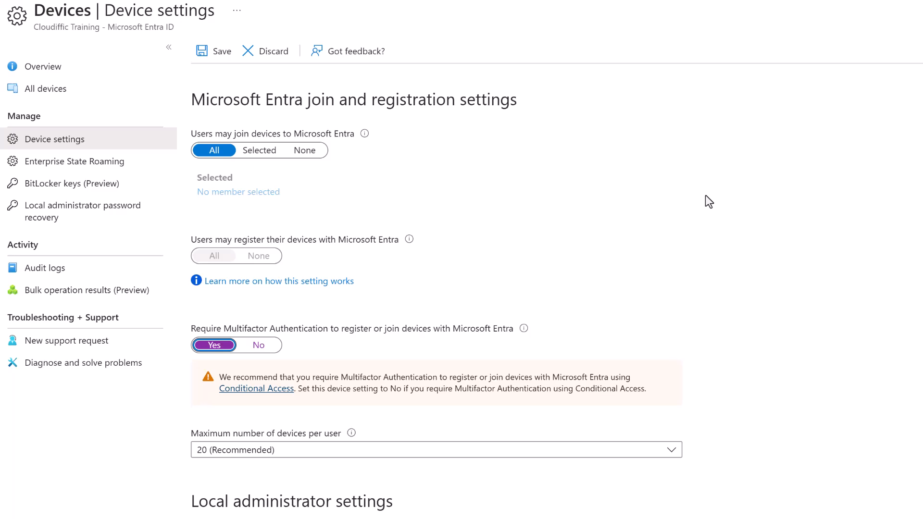
pyautogui.scroll(-4, 705, 195)
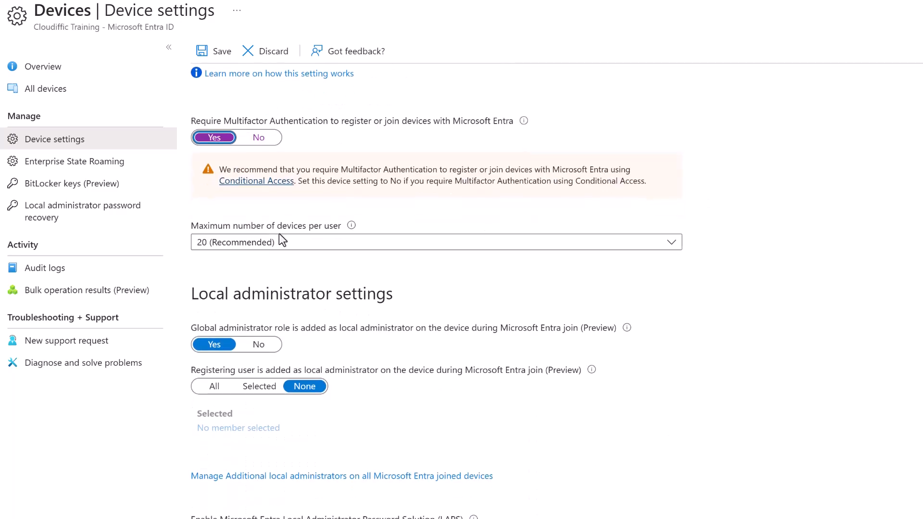
pyautogui.click(304, 247)
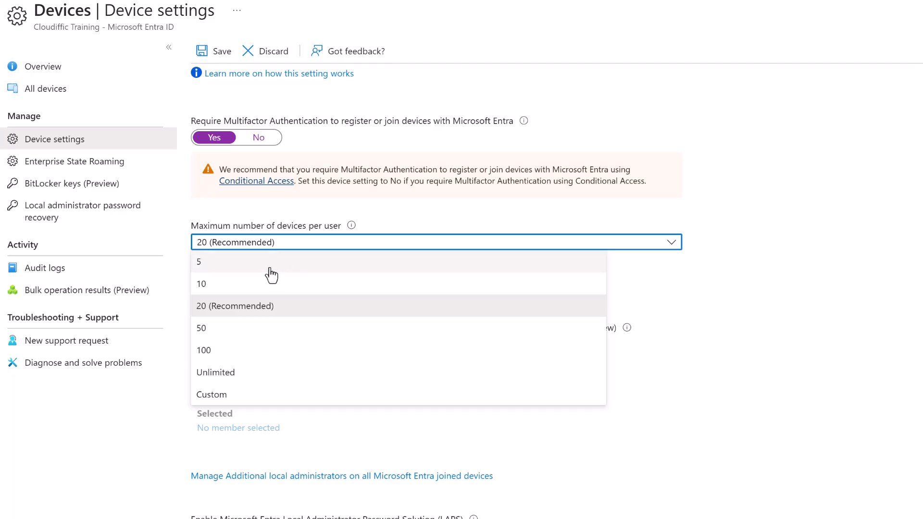
pyautogui.click(241, 272)
# Try making selected registering users local admins, then set it back to None.
pyautogui.scroll(-1, 738, 274)
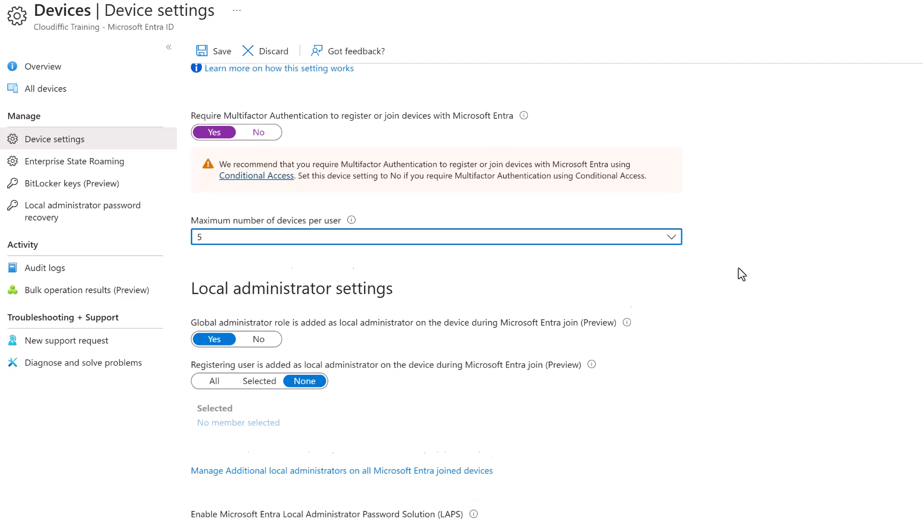
pyautogui.scroll(-2, 564, 282)
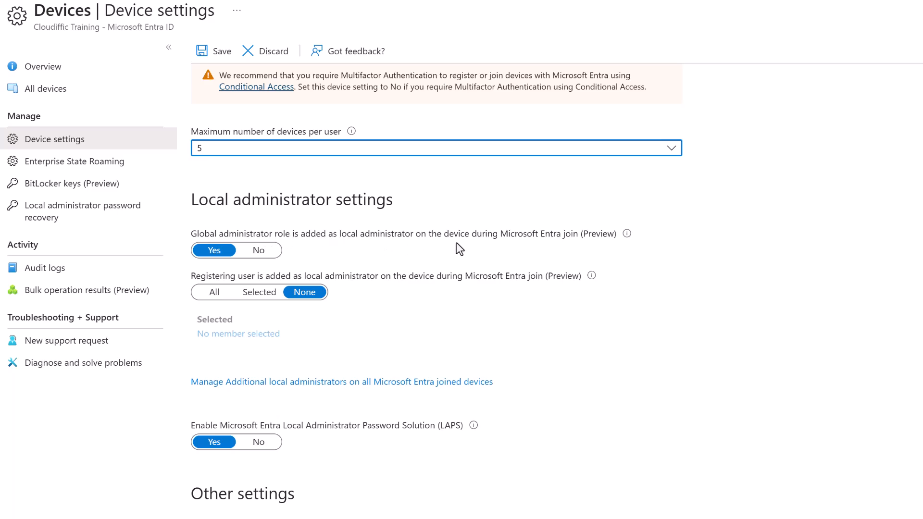
pyautogui.click(198, 252)
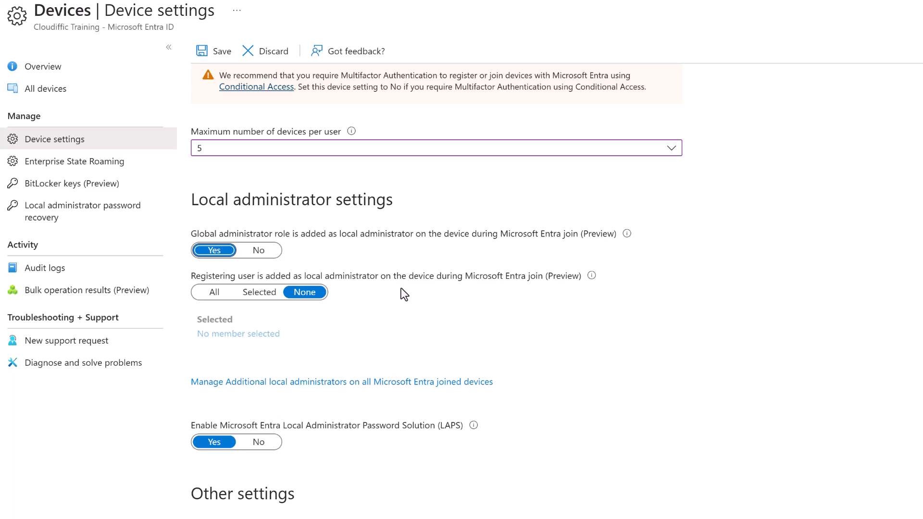
pyautogui.click(265, 293)
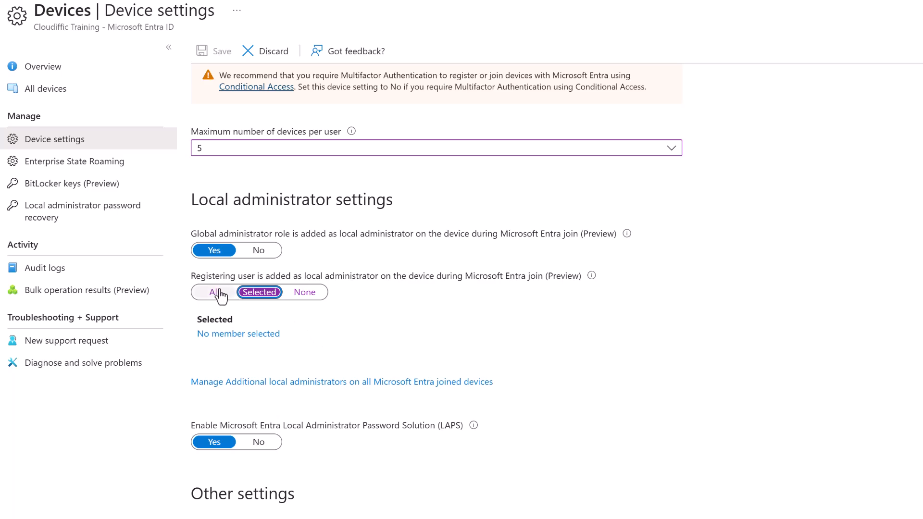
pyautogui.click(303, 293)
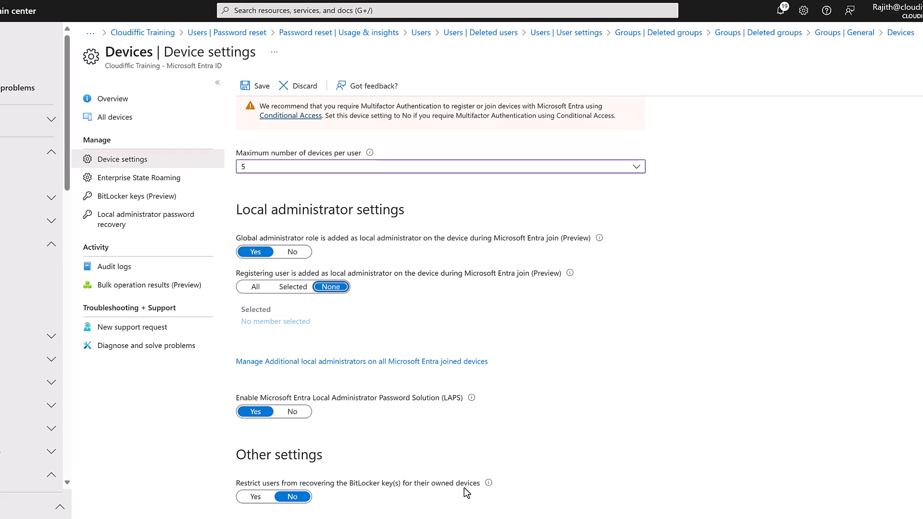
# Leave BitLocker key recovery restriction at No and save the device settings.
pyautogui.click(261, 501)
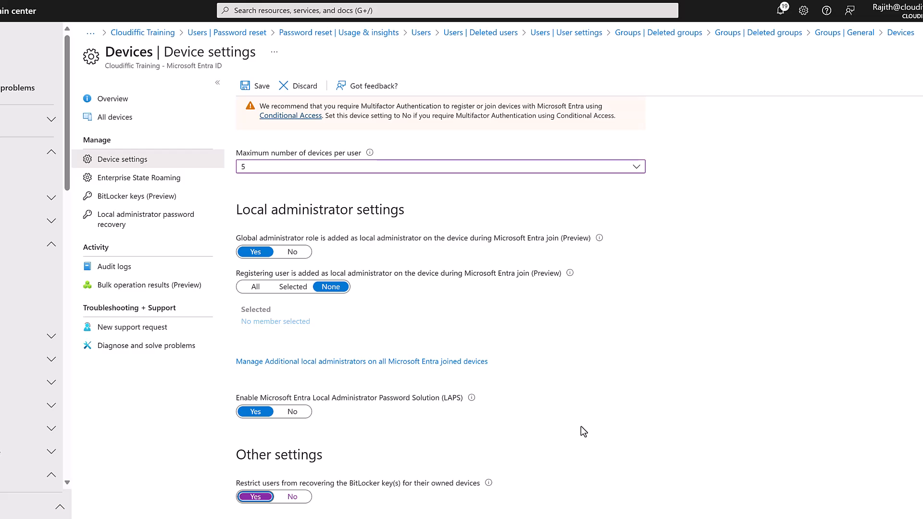
pyautogui.click(293, 498)
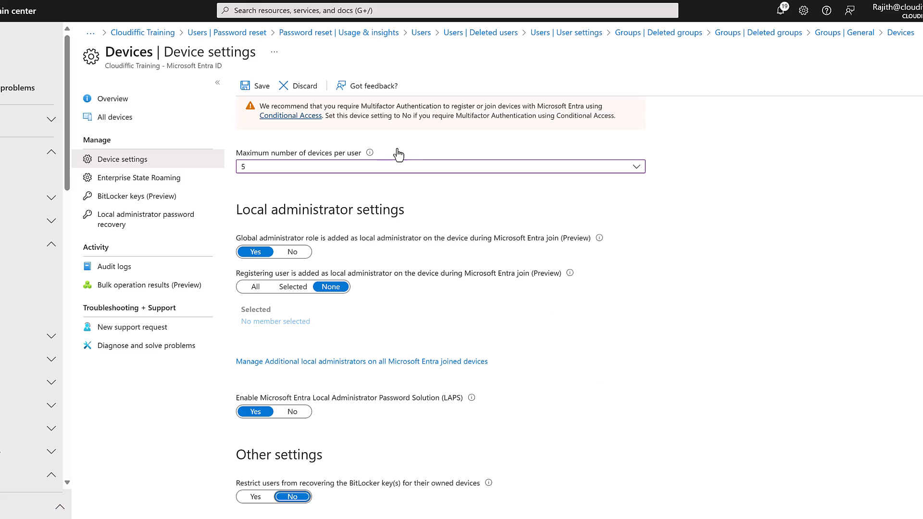
pyautogui.click(266, 91)
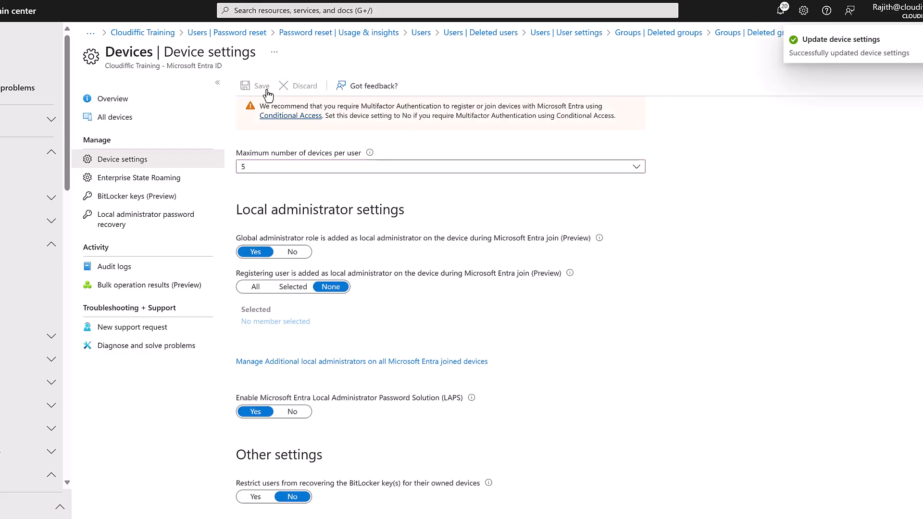
pyautogui.click(138, 197)
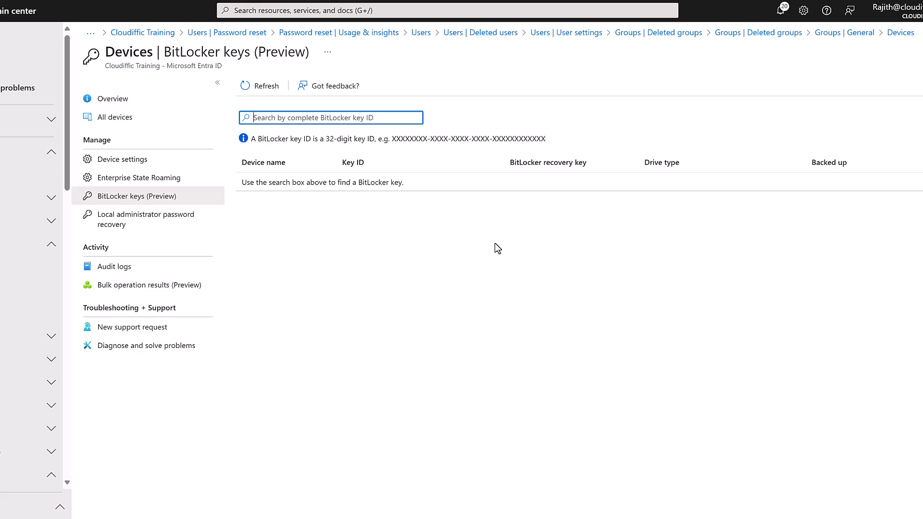
# After viewing BitLocker keys (Preview), go to the Enterprise State Roaming settings.
pyautogui.click(157, 178)
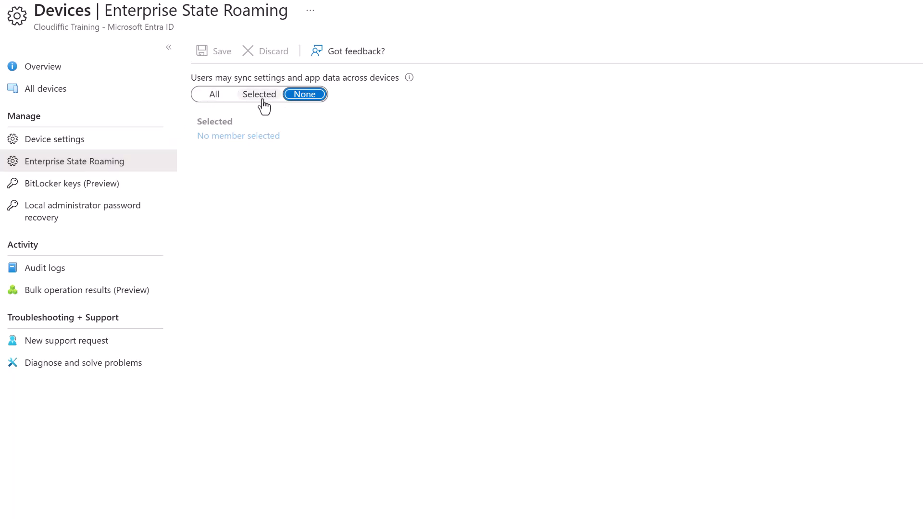
# Set 'Users may sync settings and app data across devices' to All and save.
pyautogui.click(217, 98)
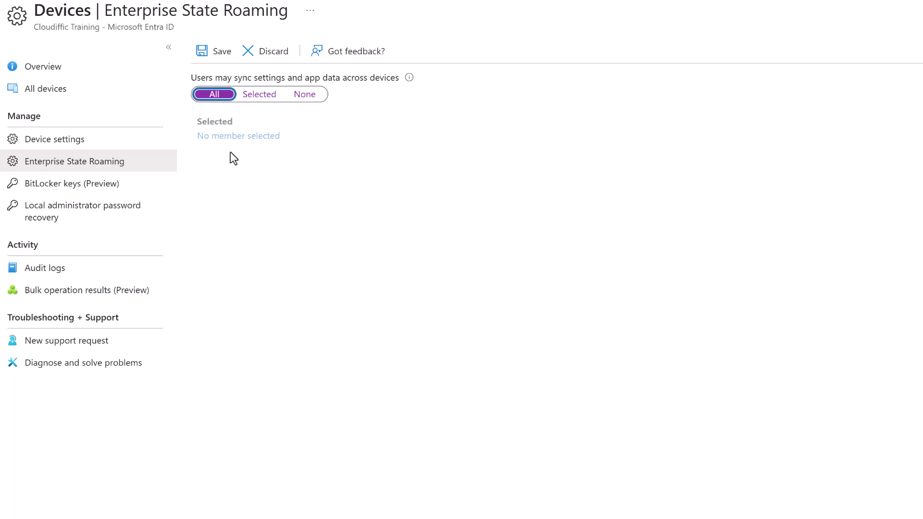
pyautogui.click(259, 96)
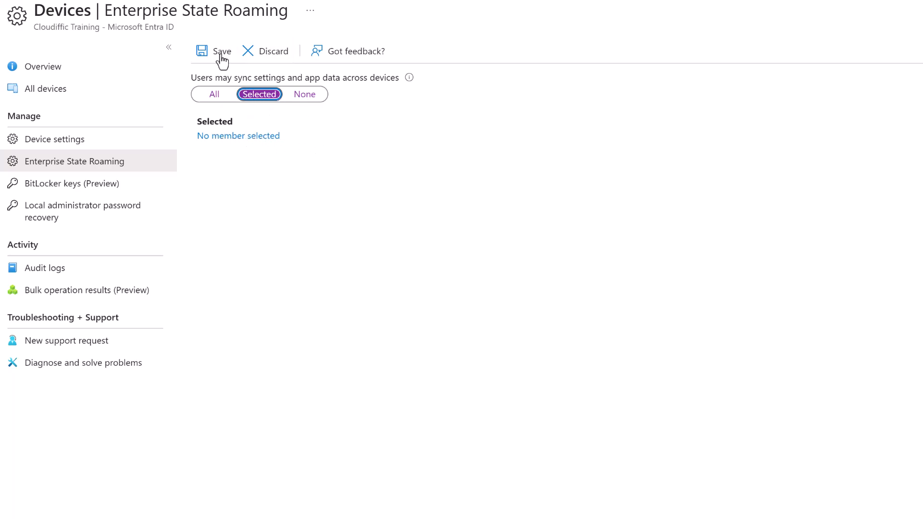
pyautogui.click(214, 94)
pyautogui.click(204, 57)
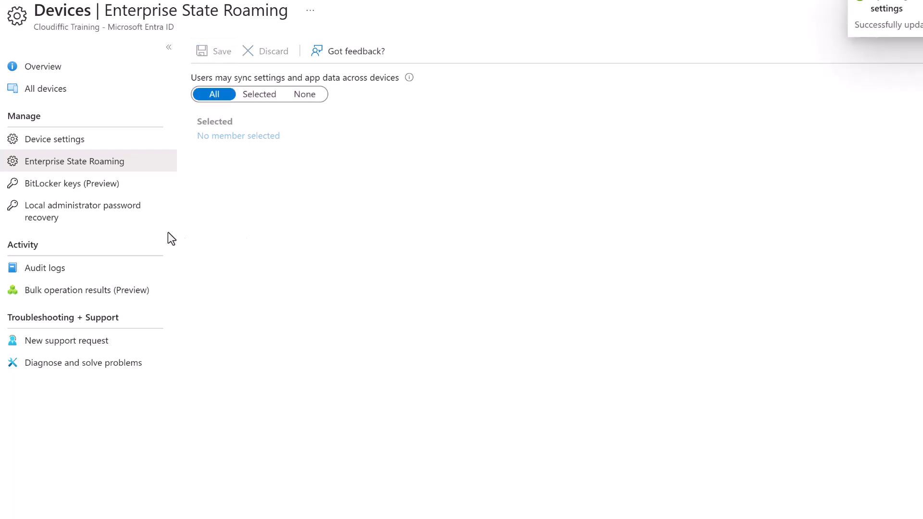
# Reveal and copy the local administrator password for CLOUDIFFIC-PC, then close its details.
pyautogui.click(109, 213)
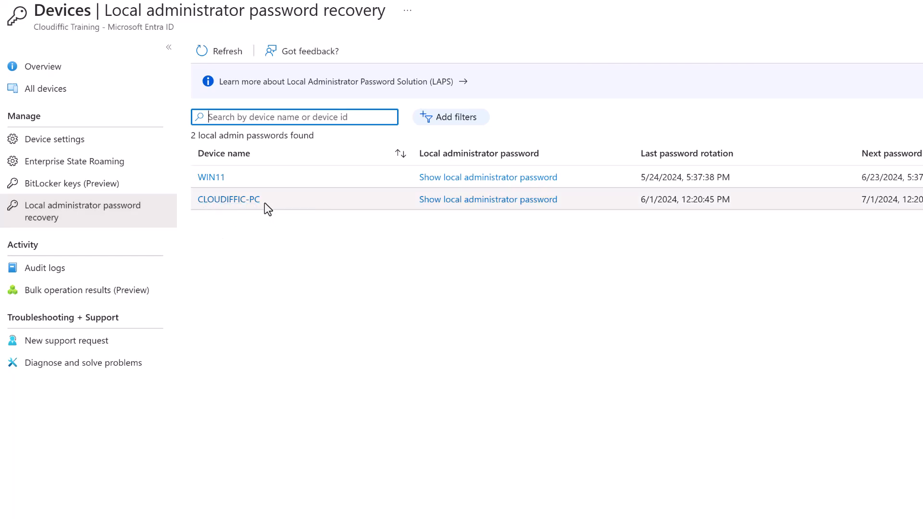
pyautogui.click(486, 199)
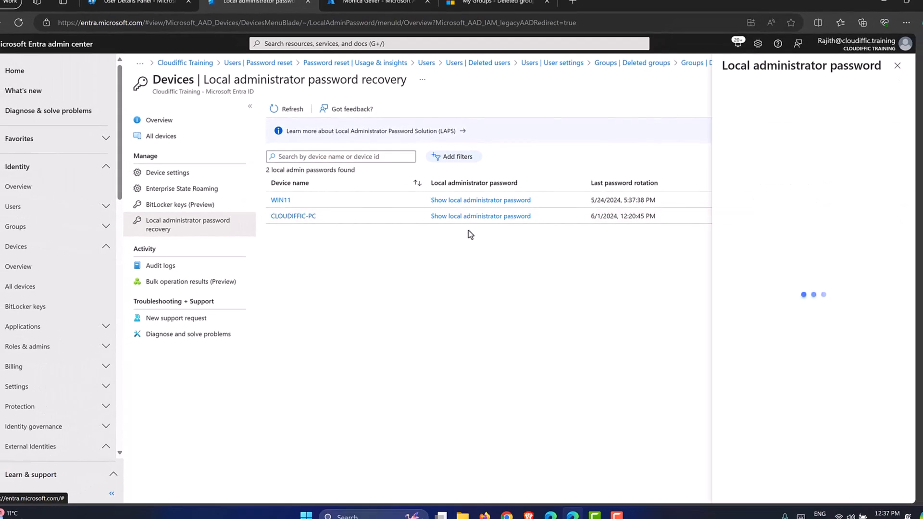
pyautogui.click(755, 172)
pyautogui.click(781, 171)
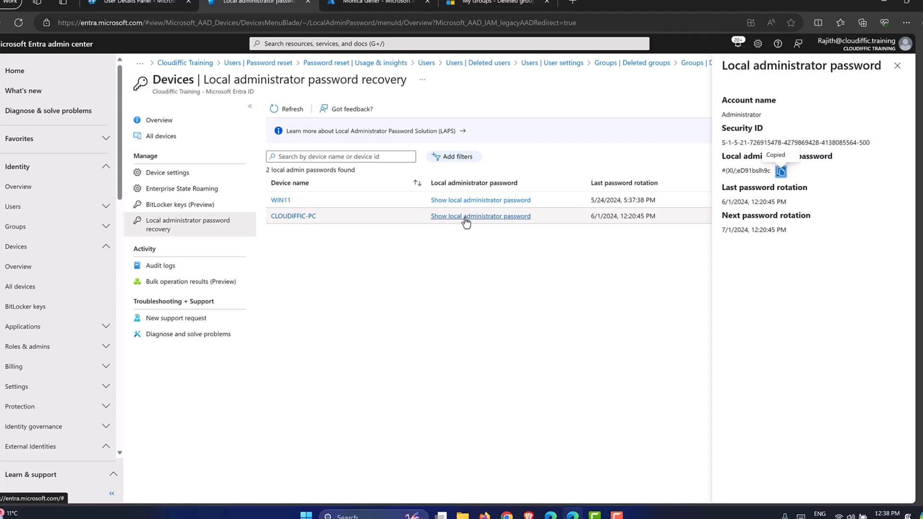
pyautogui.click(895, 74)
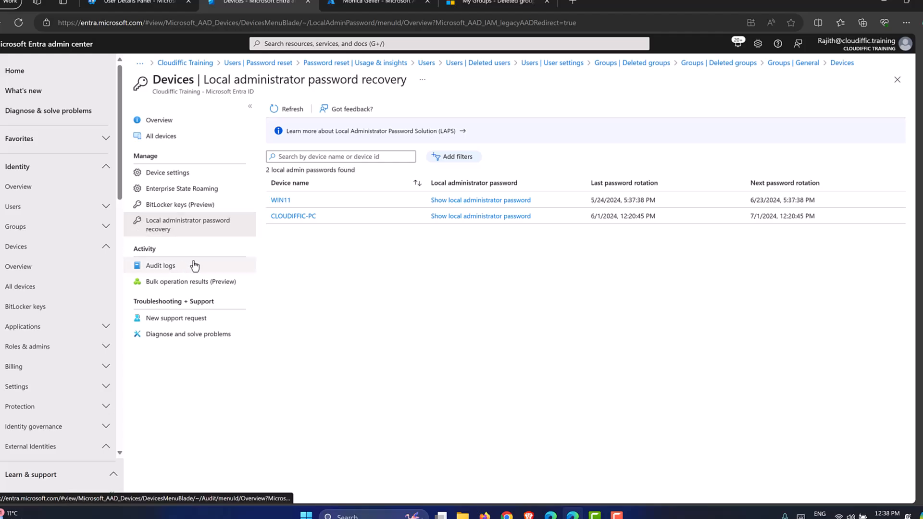
# In device Audit logs, review the Target(s) and Modified Properties of the 12:20:45 PM CLOUDIFFIC-PC entry.
pyautogui.click(169, 268)
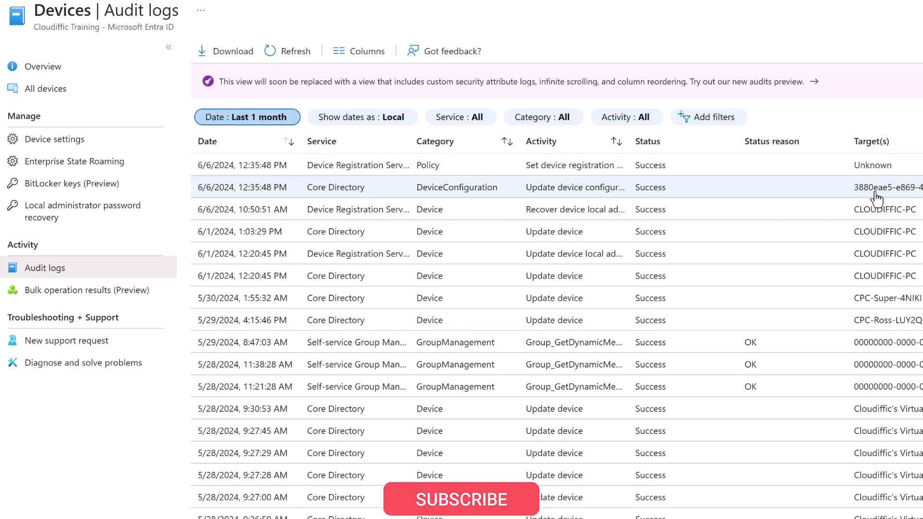
pyautogui.click(542, 277)
pyautogui.click(584, 39)
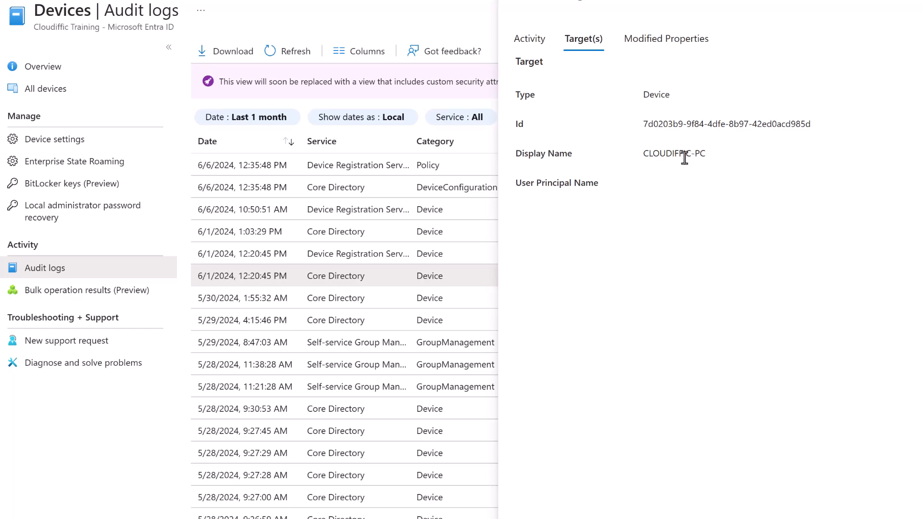
pyautogui.click(678, 46)
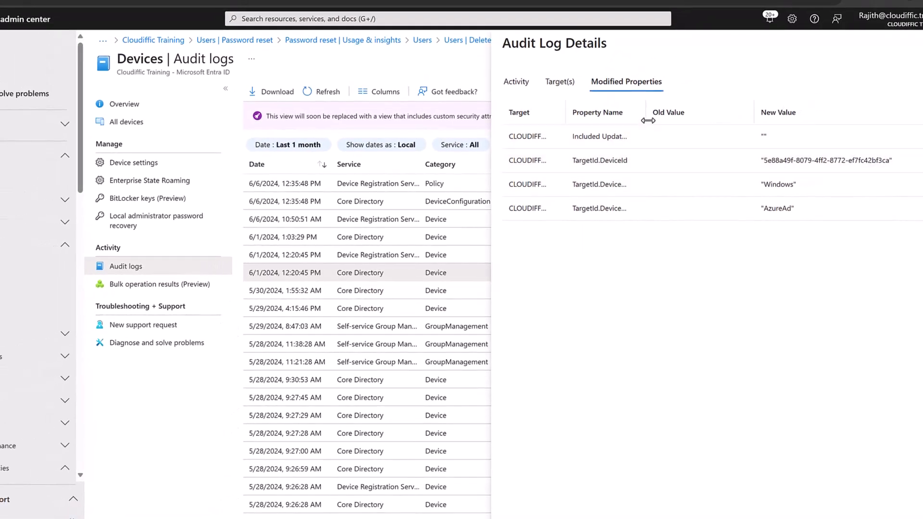
pyautogui.moveTo(646, 111); pyautogui.dragTo(682, 111)
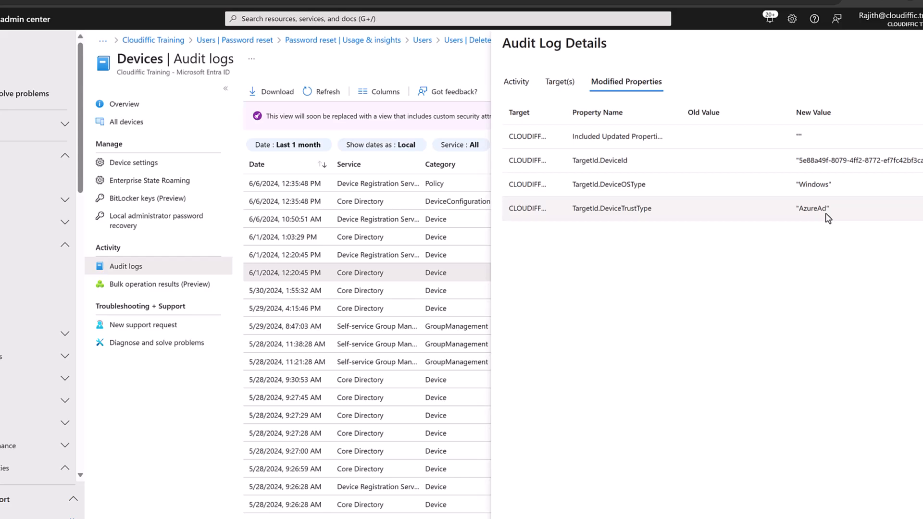
pyautogui.click(921, 43)
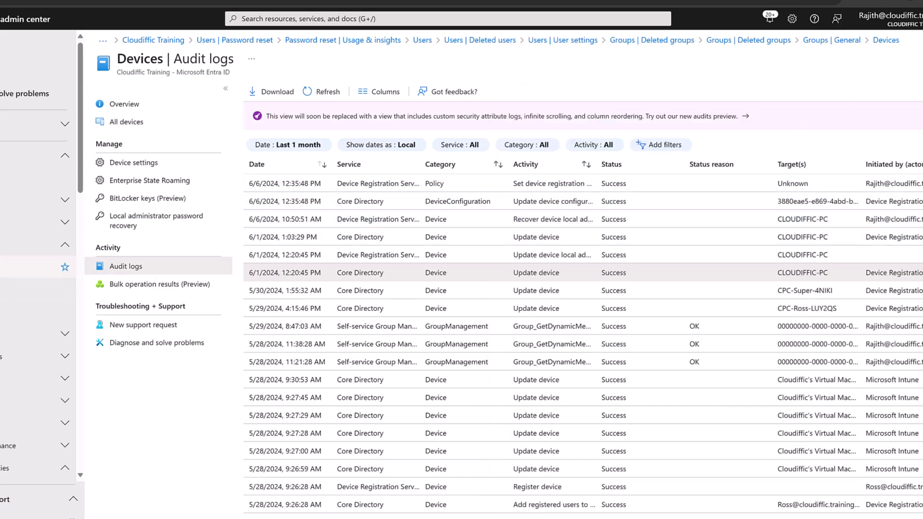
# Open Devices > BitLocker keys, then collapse Devices and expand Applications in navigation.
pyautogui.click(3, 267)
pyautogui.click(26, 288)
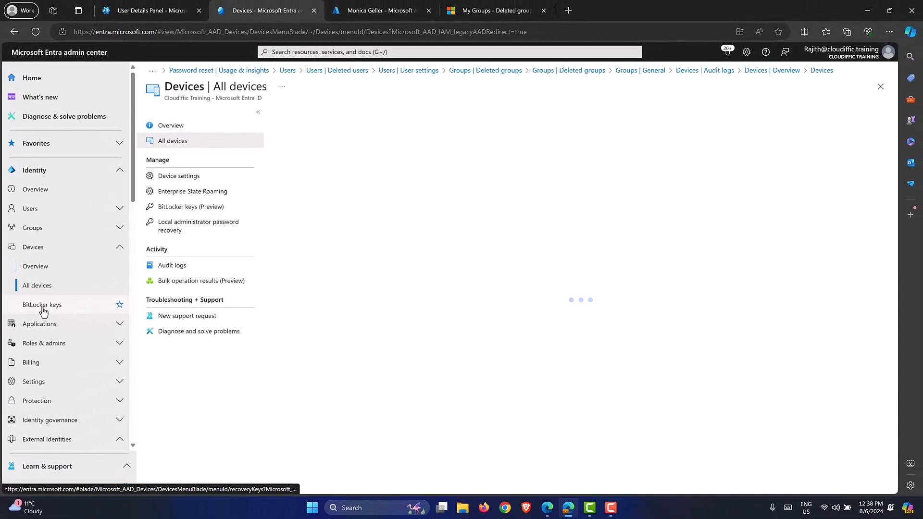
pyautogui.click(43, 311)
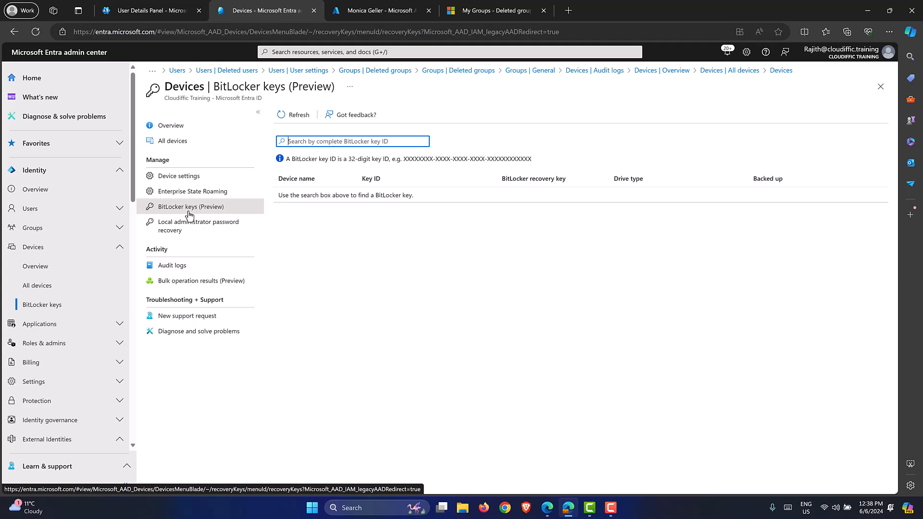
pyautogui.click(120, 247)
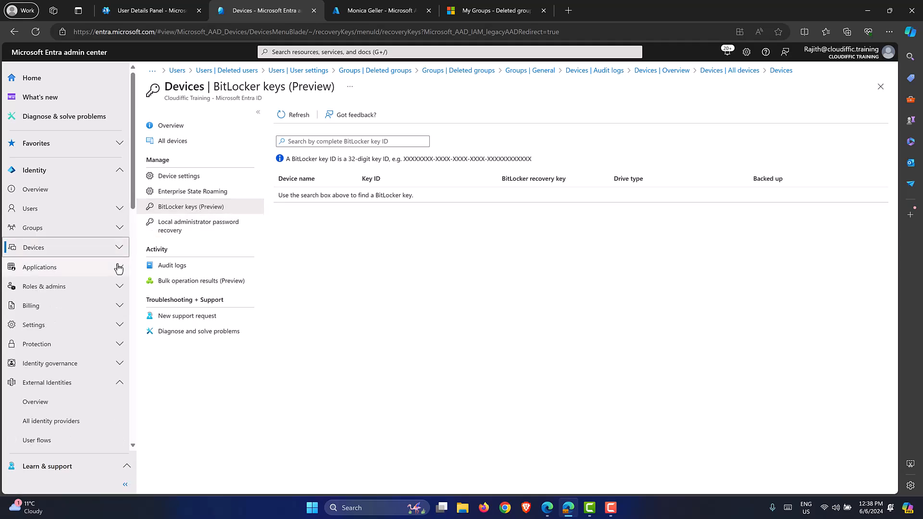
pyautogui.click(119, 267)
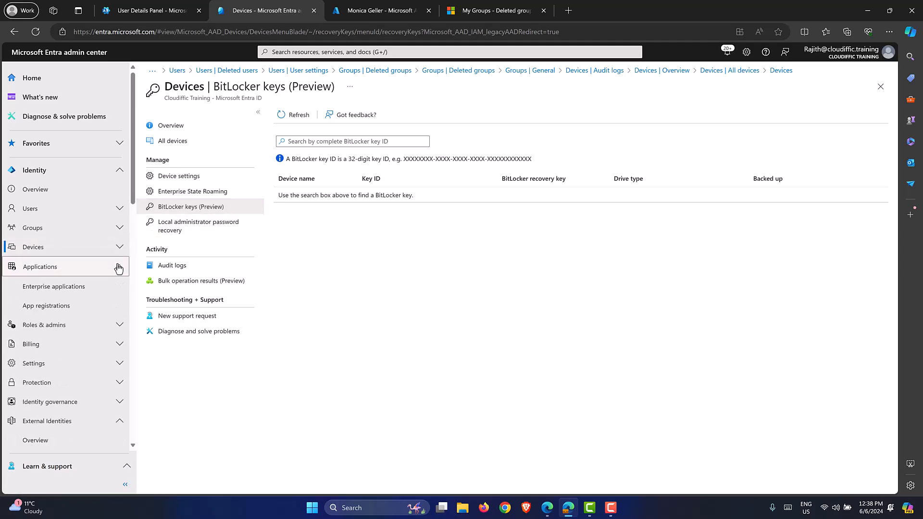
# Show Enterprise applications with the Name column widened to read Microsoft Graph Command Line Tools.
pyautogui.click(70, 287)
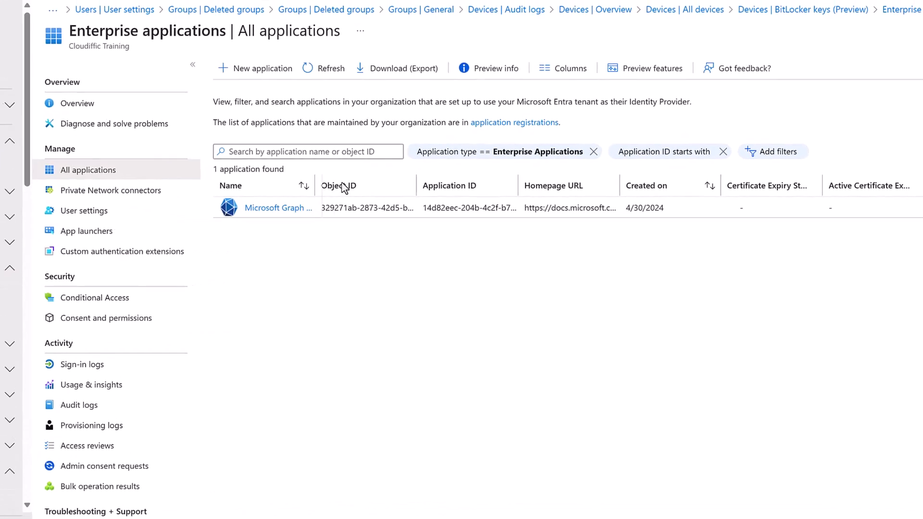
pyautogui.moveTo(344, 187); pyautogui.dragTo(391, 187)
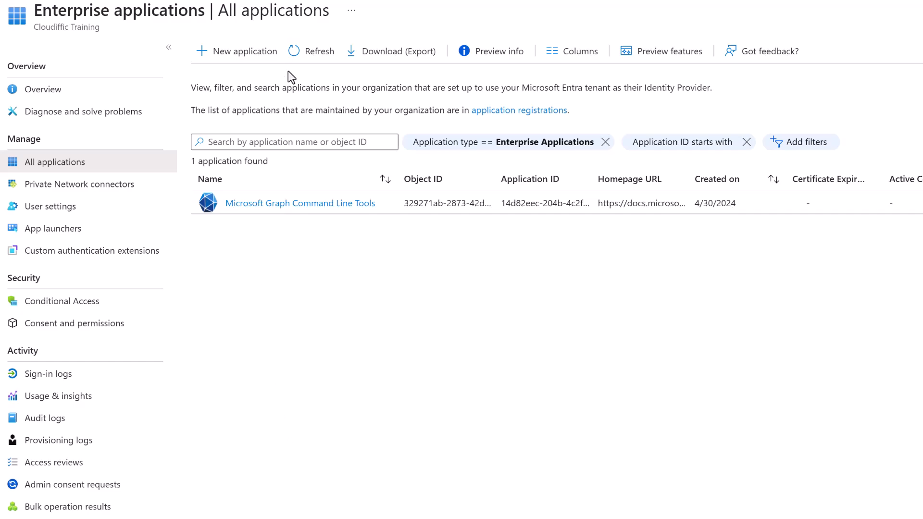
# Pick Salesforce in the Microsoft Entra Gallery and create it as an enterprise application.
pyautogui.click(245, 53)
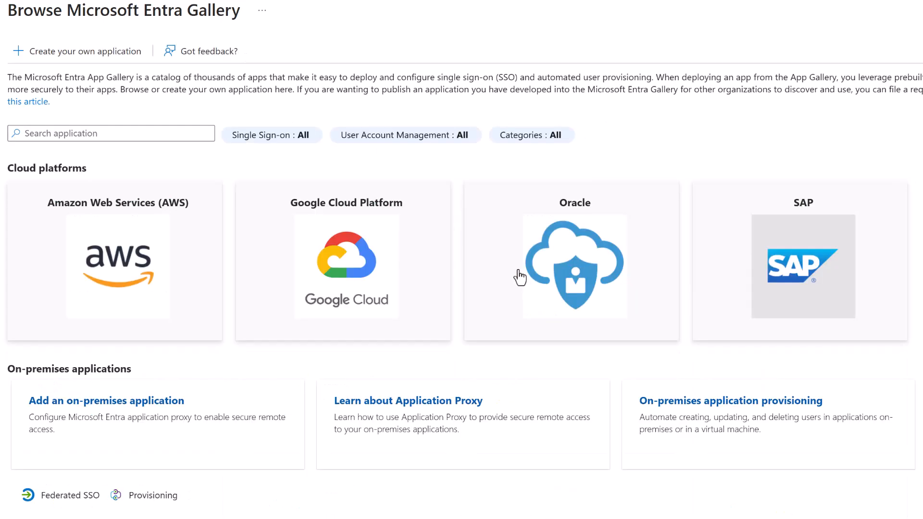
pyautogui.scroll(-6, 860, 258)
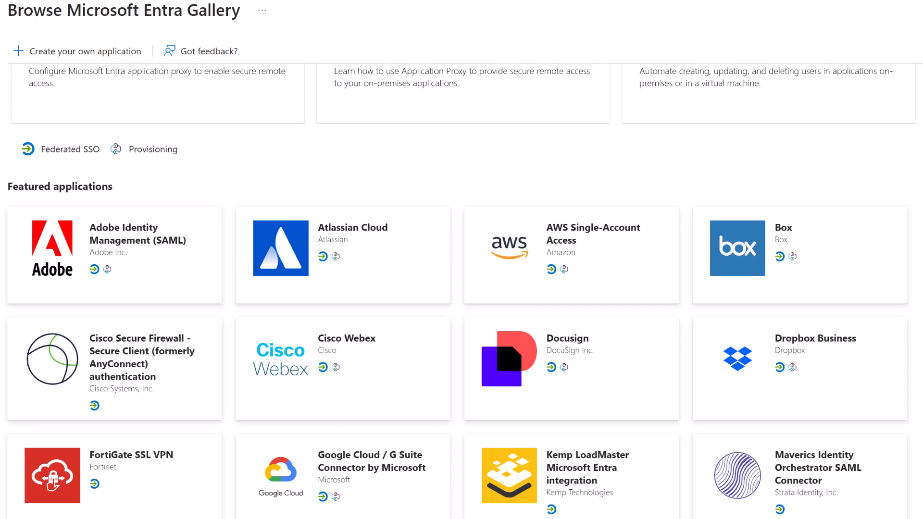
pyautogui.scroll(-8, 461, 289)
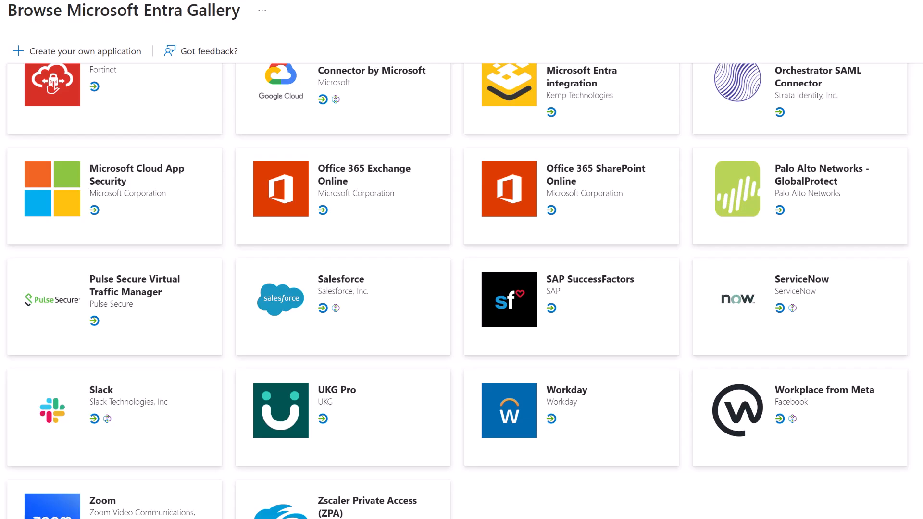
pyautogui.click(369, 308)
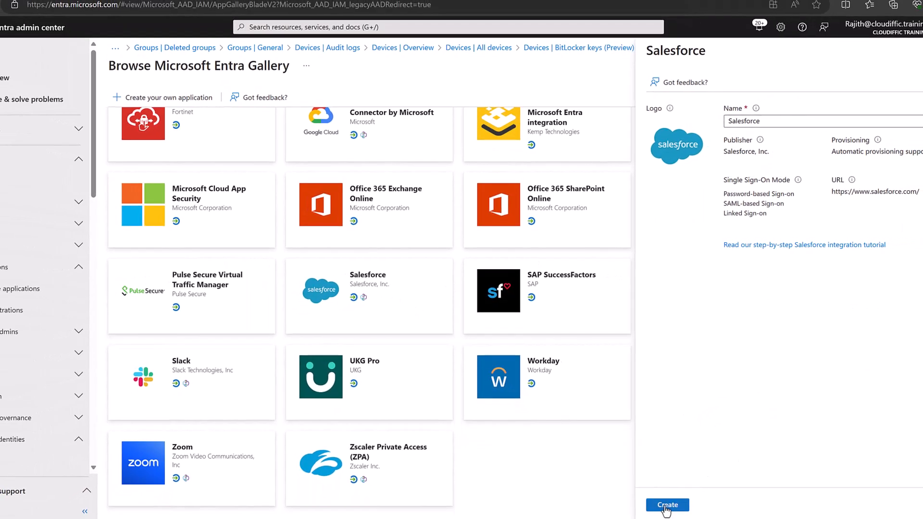
pyautogui.click(666, 506)
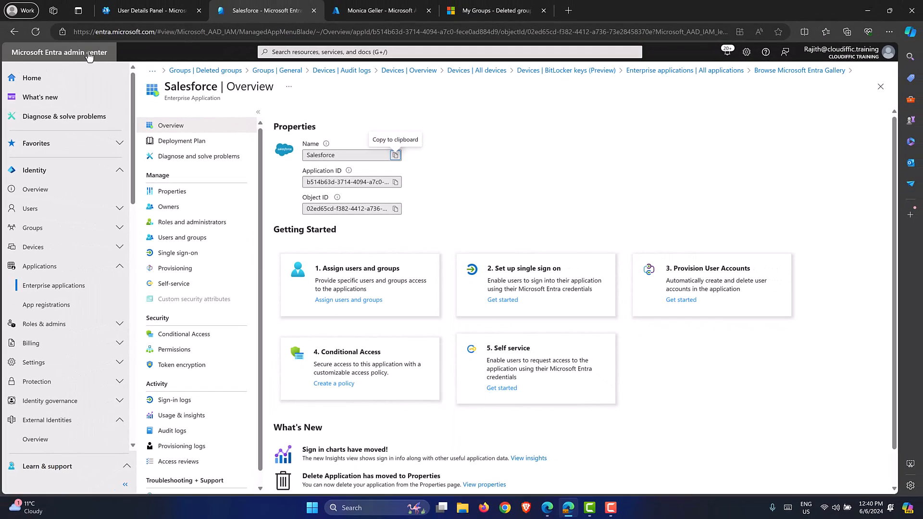
pyautogui.click(128, 10)
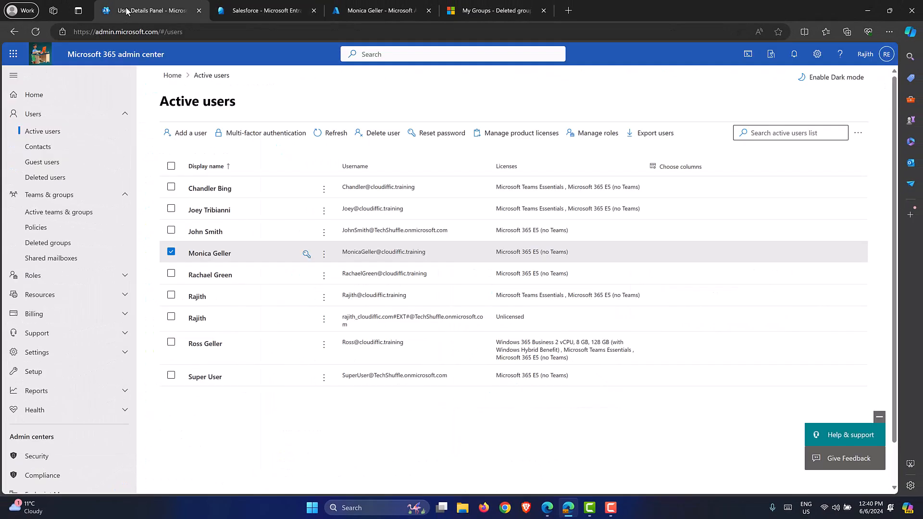
pyautogui.click(13, 54)
pyautogui.click(76, 121)
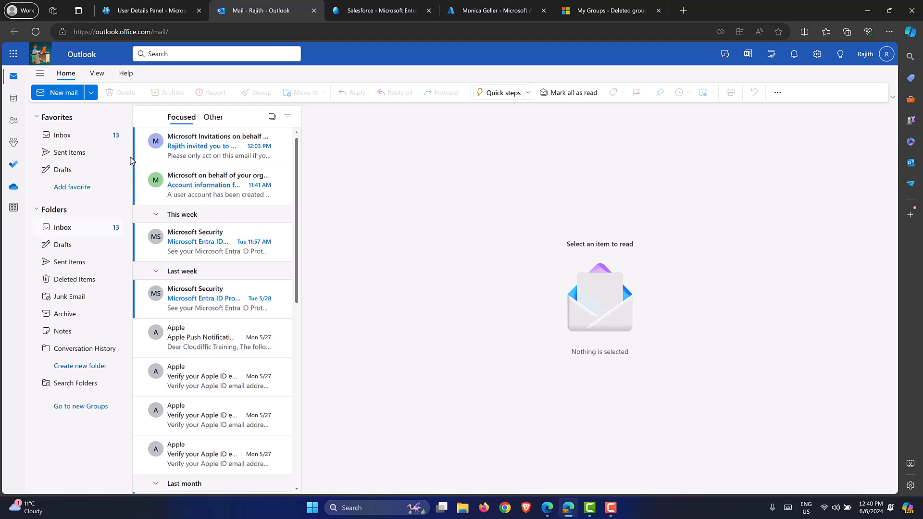
pyautogui.click(391, 10)
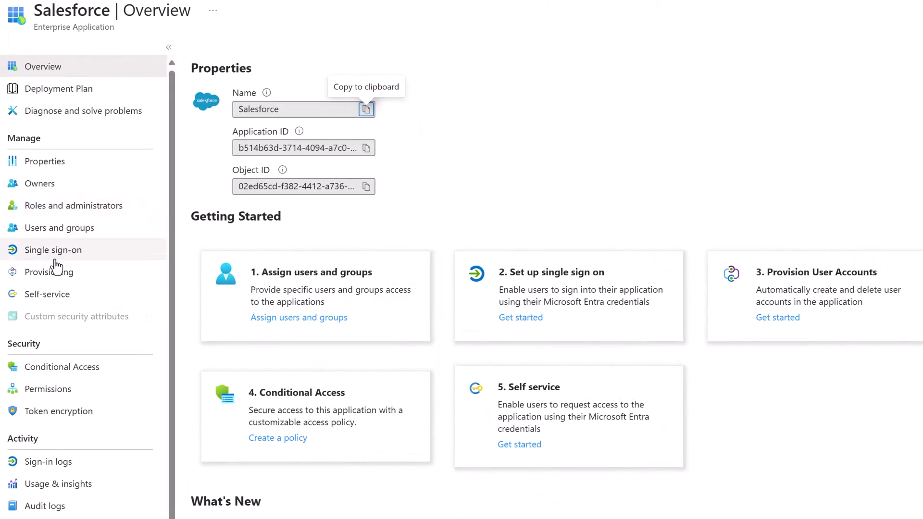
# Choose SAML single sign-on for Salesforce and review its configuration, certificate and login URL sections.
pyautogui.click(55, 259)
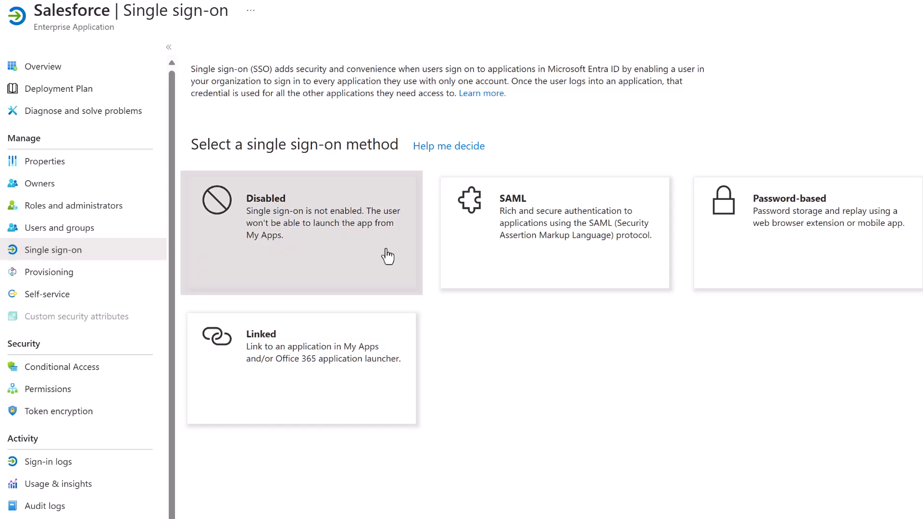
pyautogui.click(560, 239)
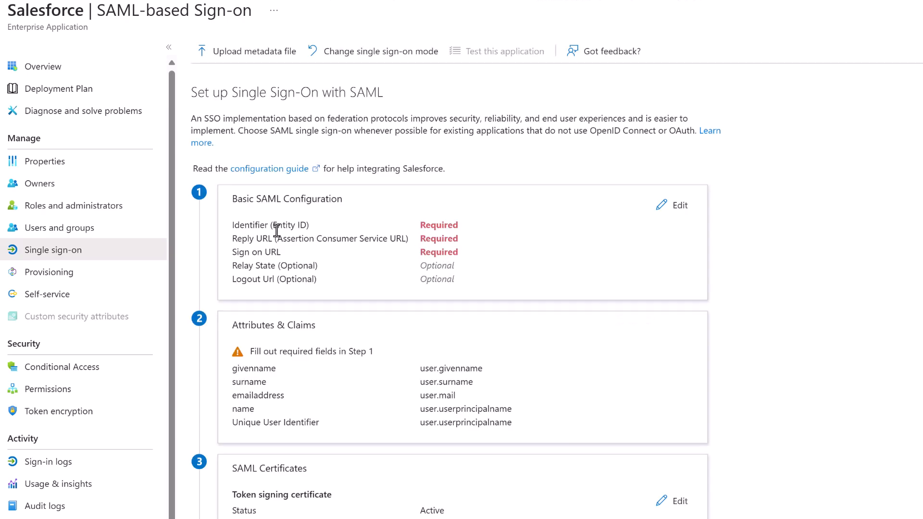
pyautogui.click(671, 218)
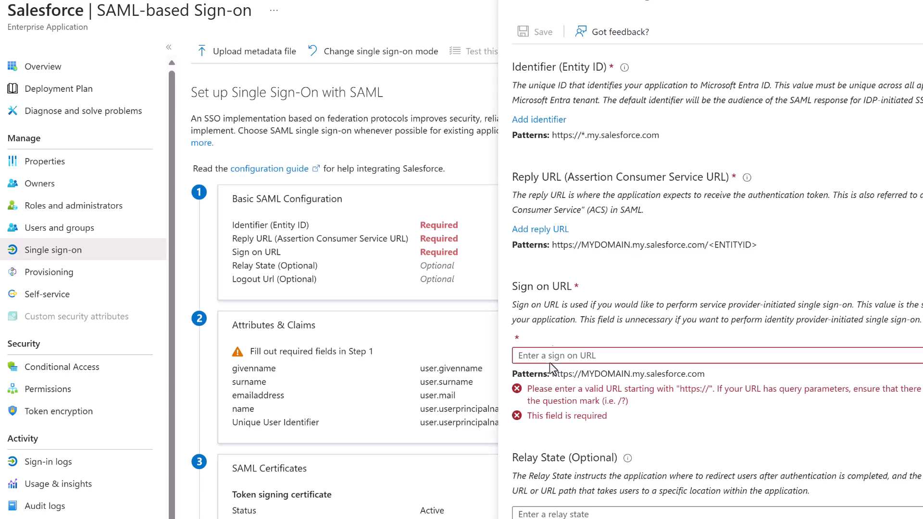
pyautogui.press('Escape')
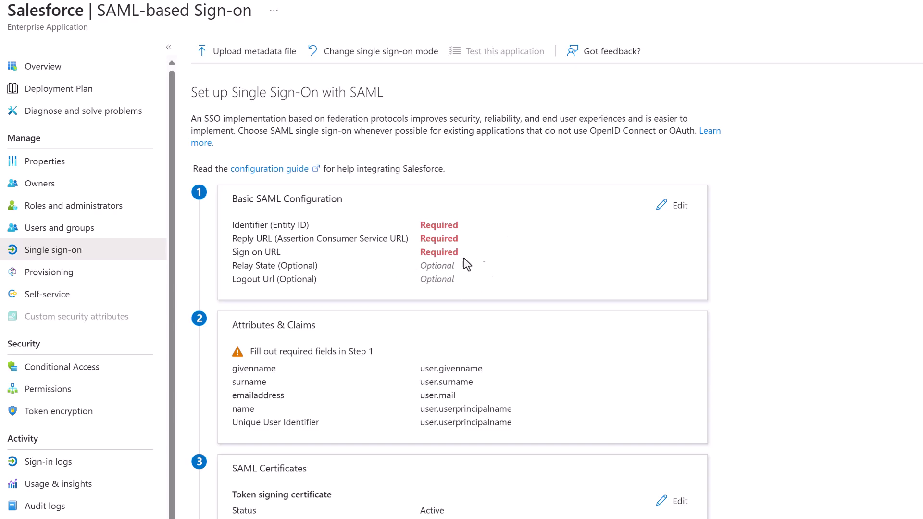
pyautogui.scroll(-5, 510, 264)
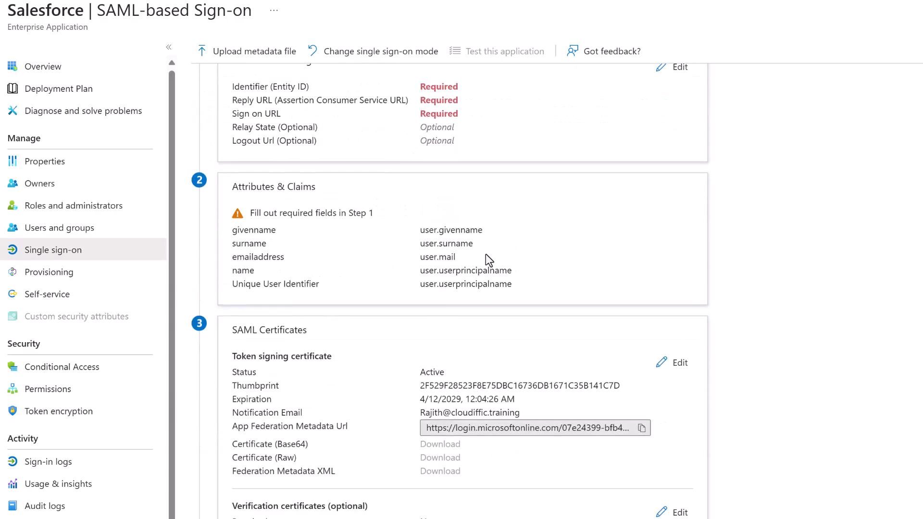
pyautogui.scroll(-1, 485, 255)
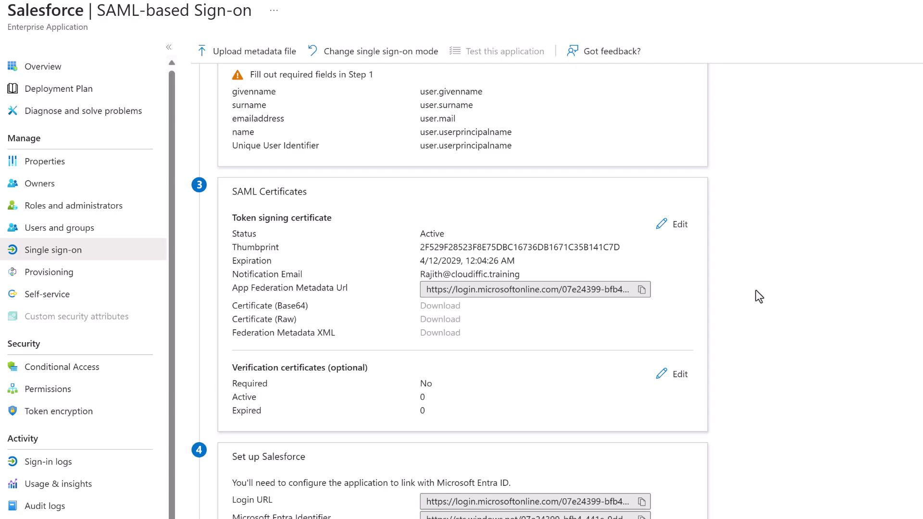
pyautogui.scroll(-2, 755, 291)
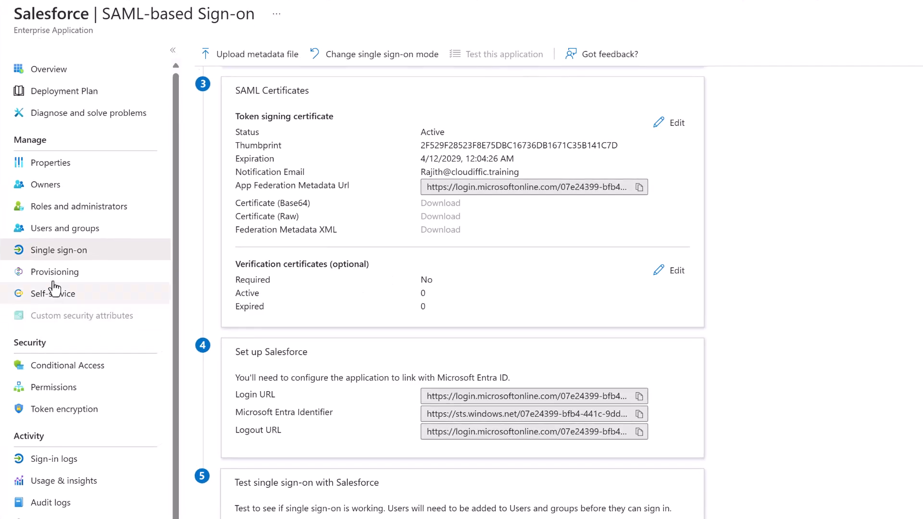
# Add a Salesforce assignment giving the IT Users group the System Administrator role.
pyautogui.click(53, 231)
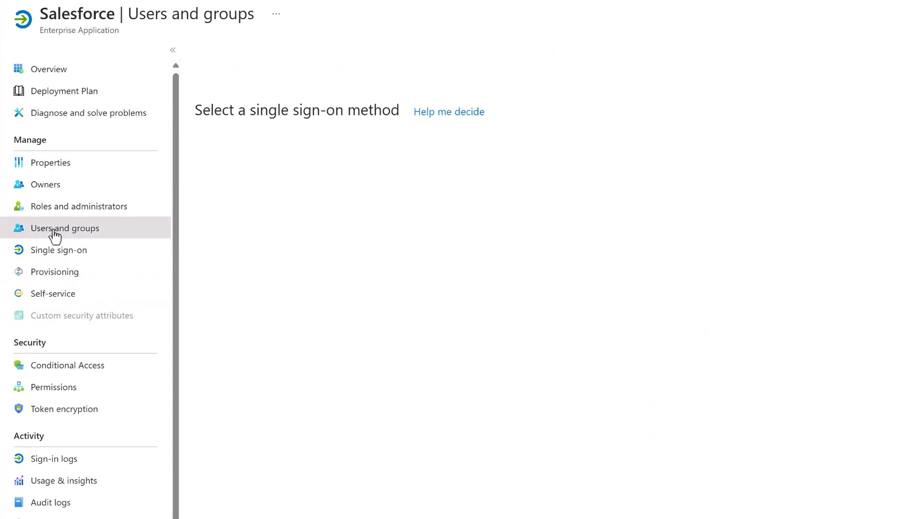
pyautogui.click(240, 56)
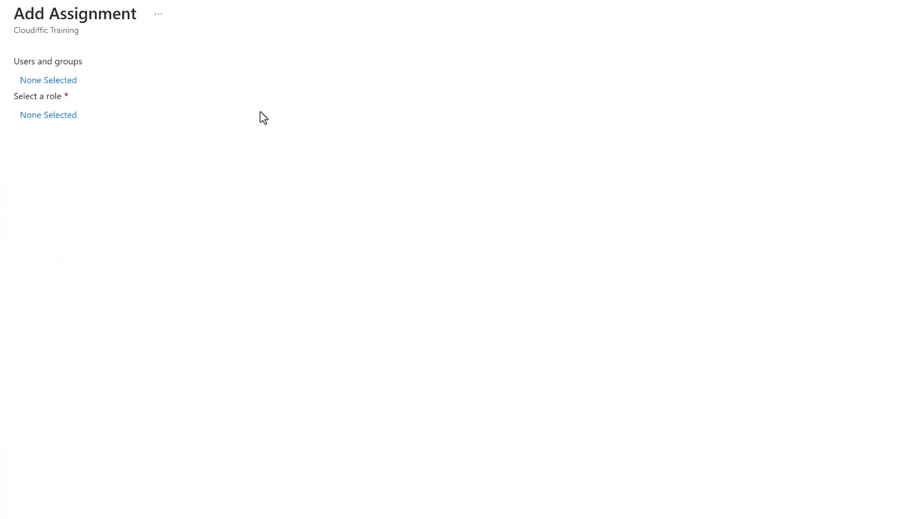
pyautogui.click(64, 80)
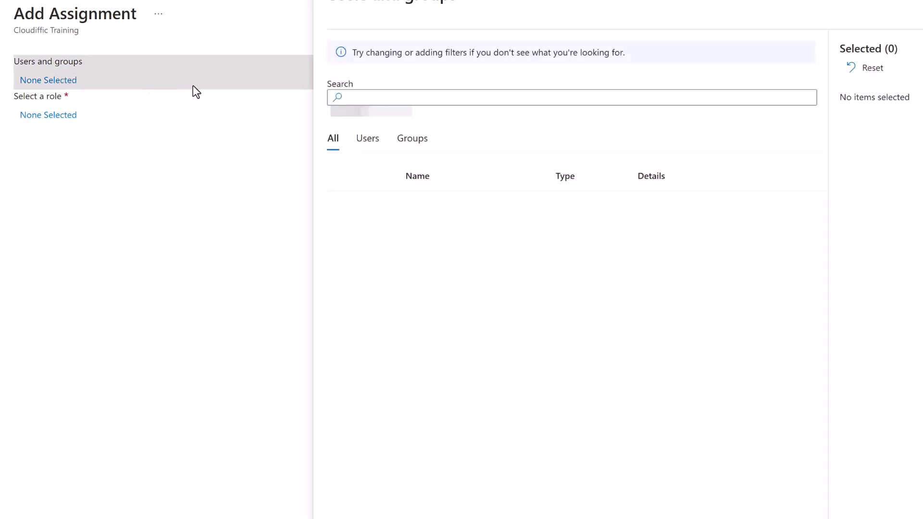
pyautogui.scroll(-4, 409, 311)
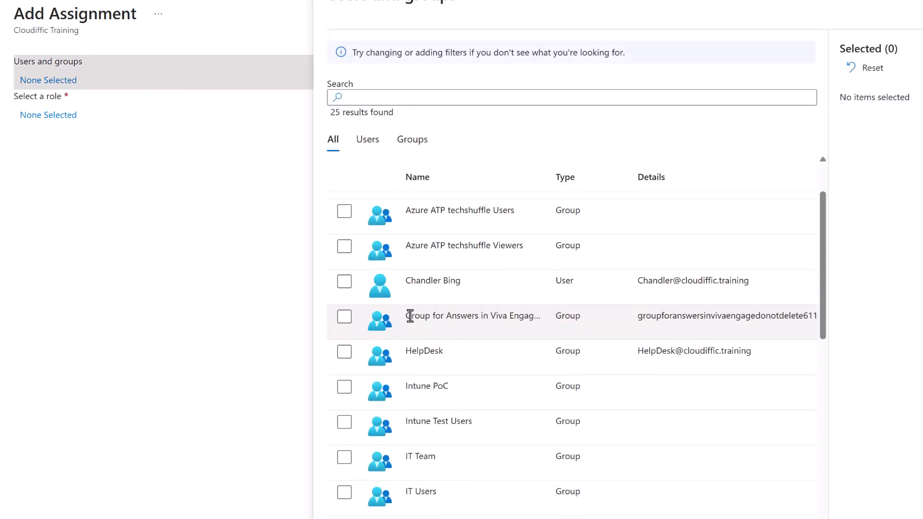
pyautogui.click(344, 352)
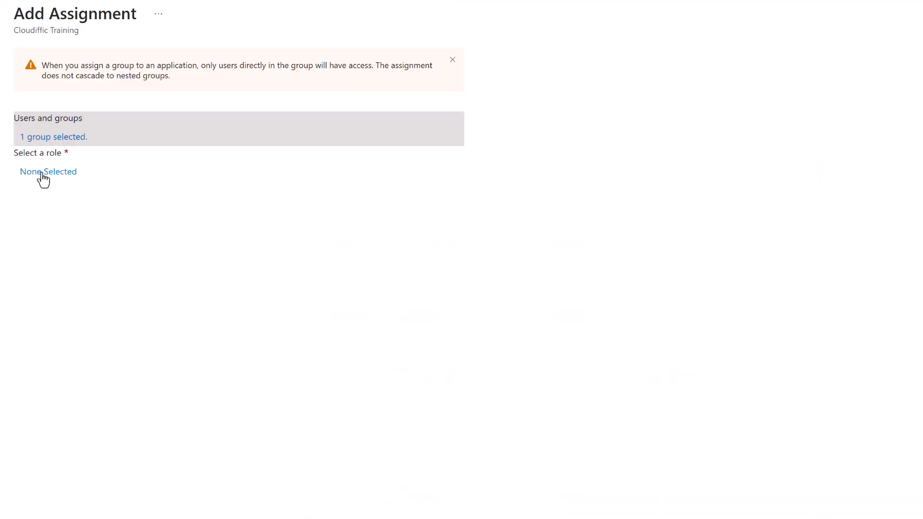
pyautogui.click(44, 174)
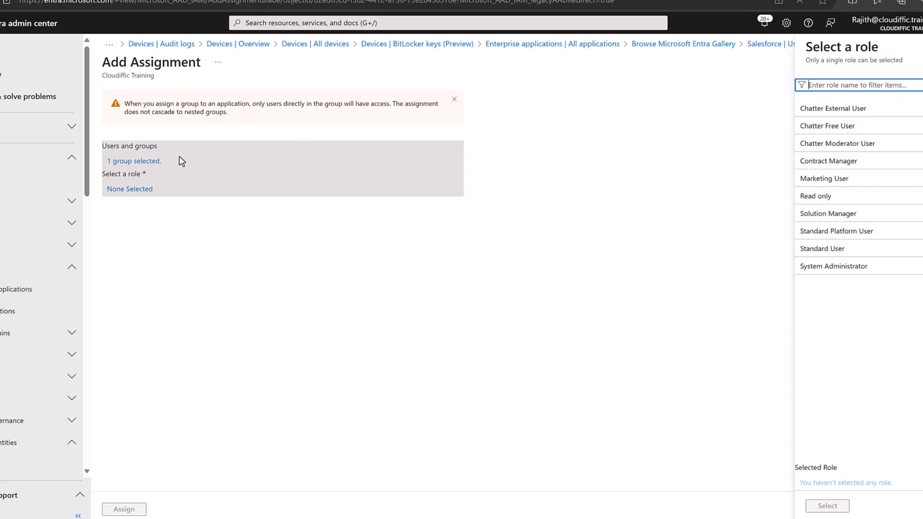
pyautogui.click(839, 266)
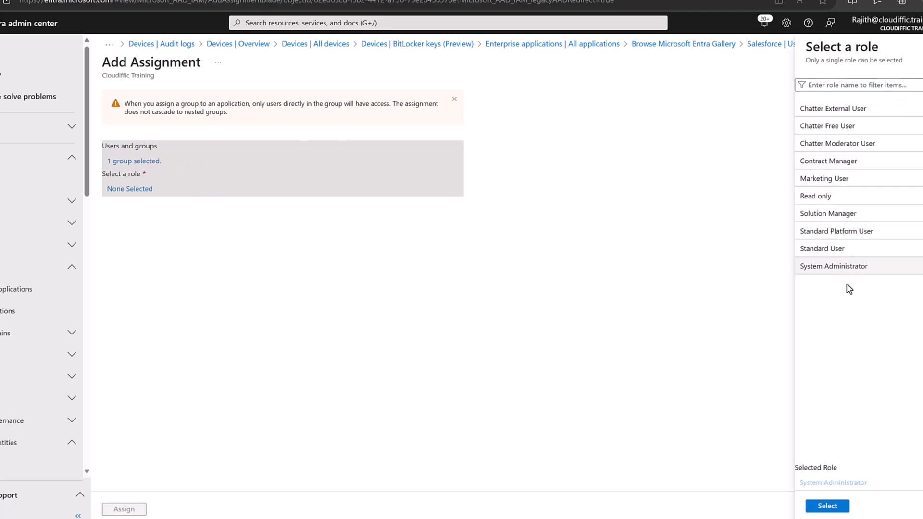
pyautogui.click(827, 506)
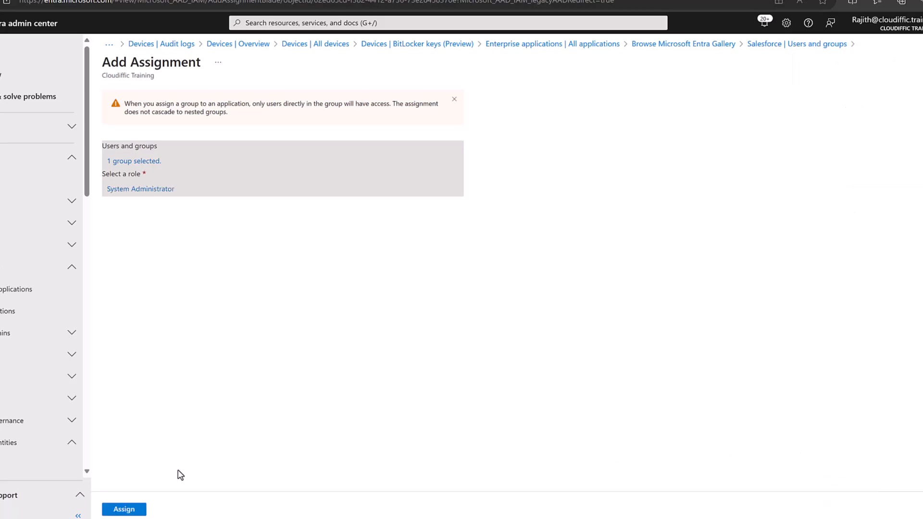
pyautogui.click(124, 509)
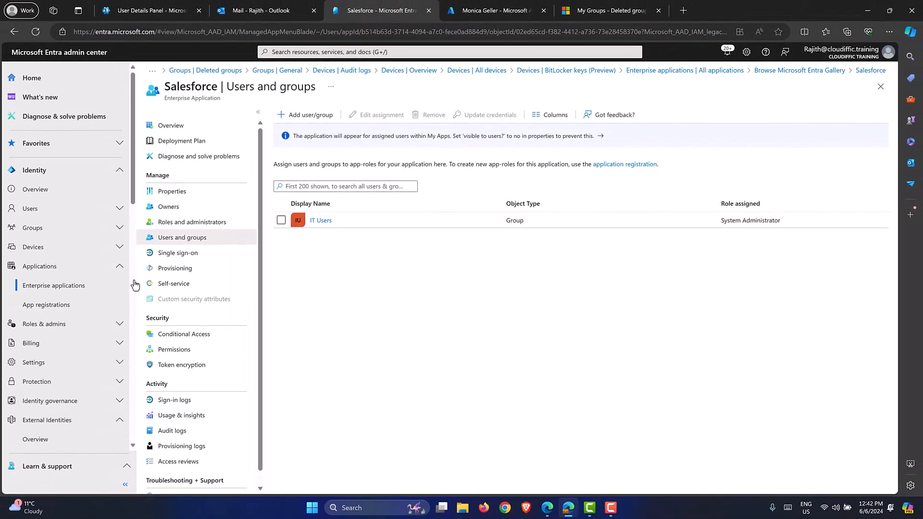
# Open Roles & admins to list all built-in administrative roles.
pyautogui.click(56, 311)
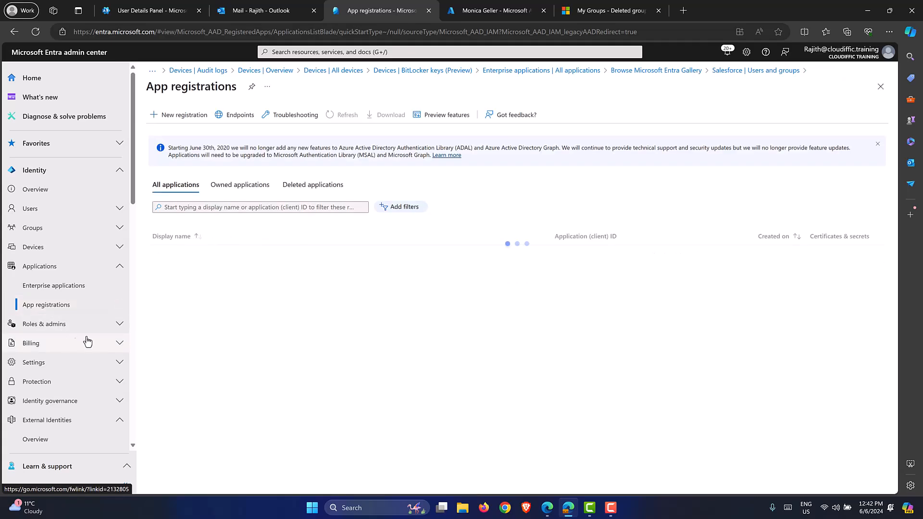
pyautogui.click(113, 327)
pyautogui.scroll(-2, 96, 245)
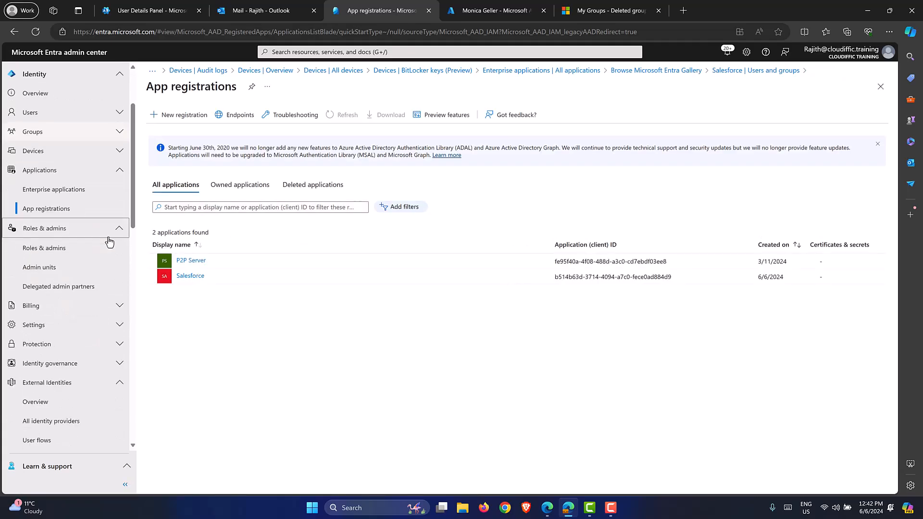
pyautogui.click(64, 248)
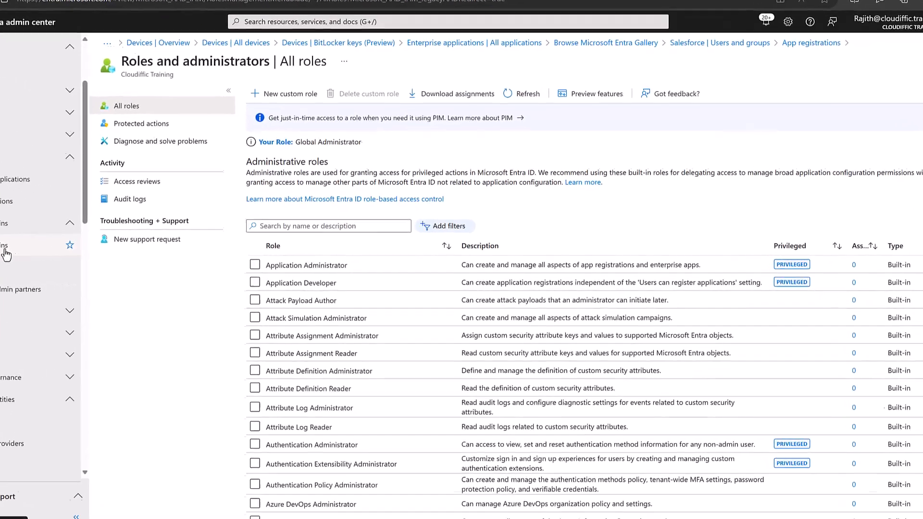
pyautogui.scroll(-6, 591, 212)
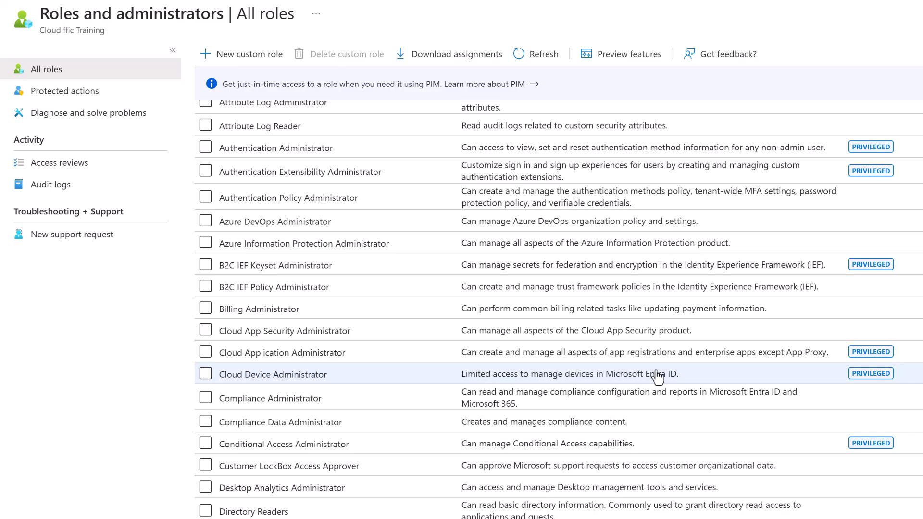
# Tick Exchange Administrator and SharePoint Administrator in the All roles list.
pyautogui.click(205, 373)
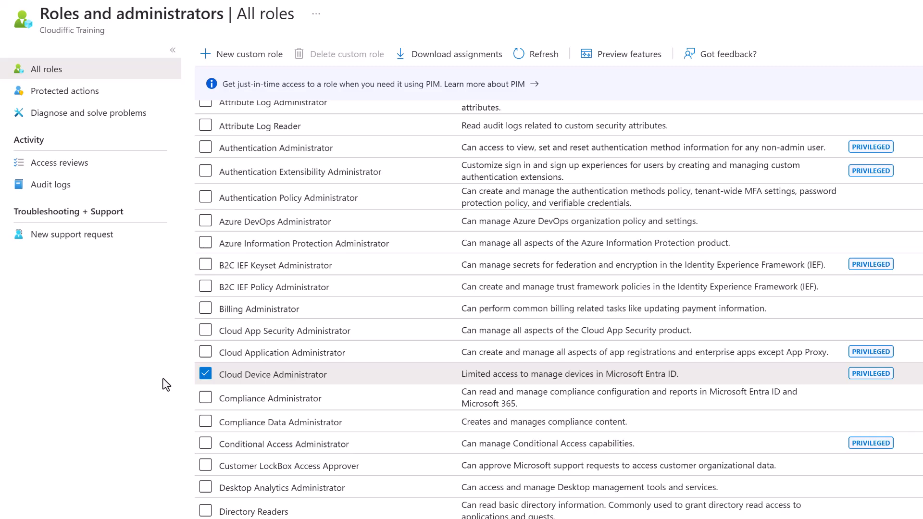
pyautogui.click(205, 375)
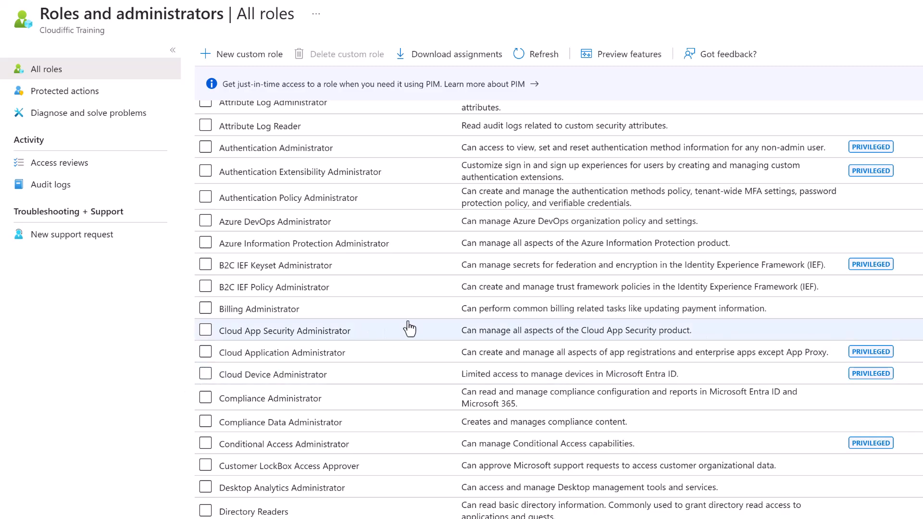
pyautogui.scroll(-4, 408, 327)
pyautogui.scroll(-3, 409, 329)
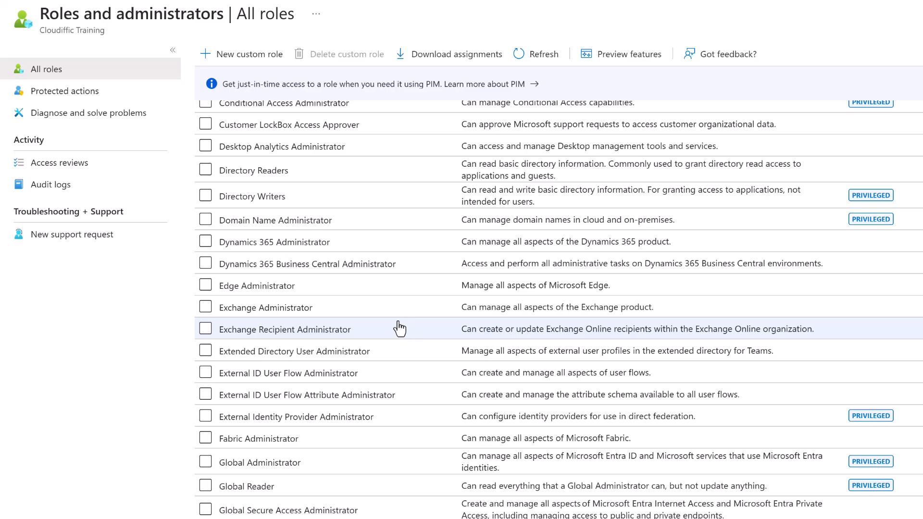
pyautogui.click(205, 310)
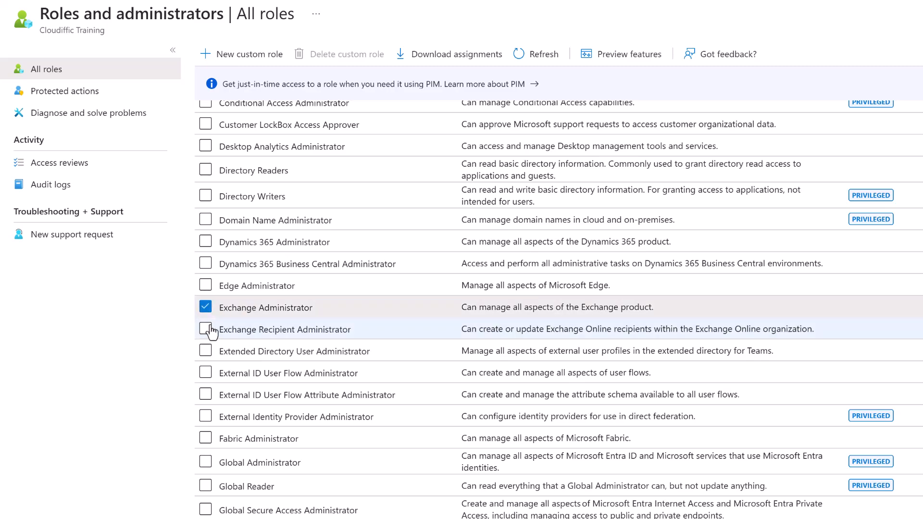
pyautogui.scroll(-1, 419, 371)
pyautogui.scroll(-2, 420, 370)
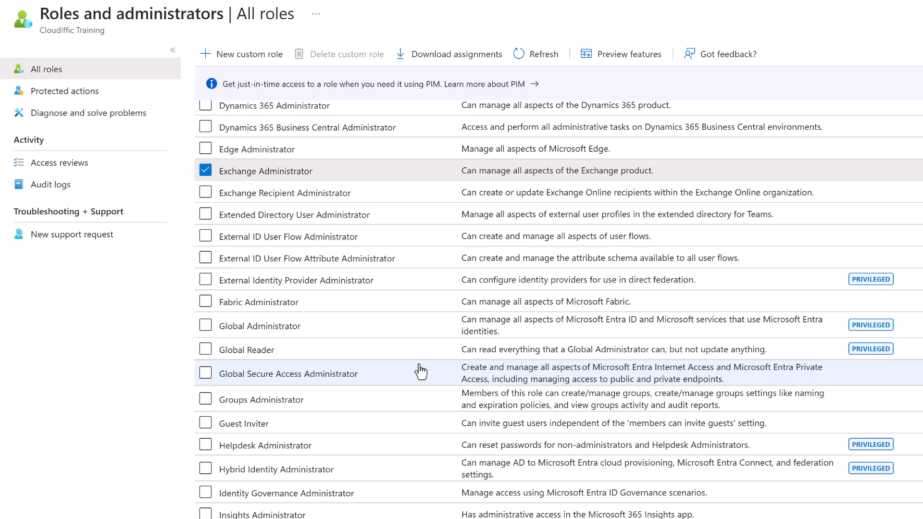
pyautogui.scroll(-15, 419, 371)
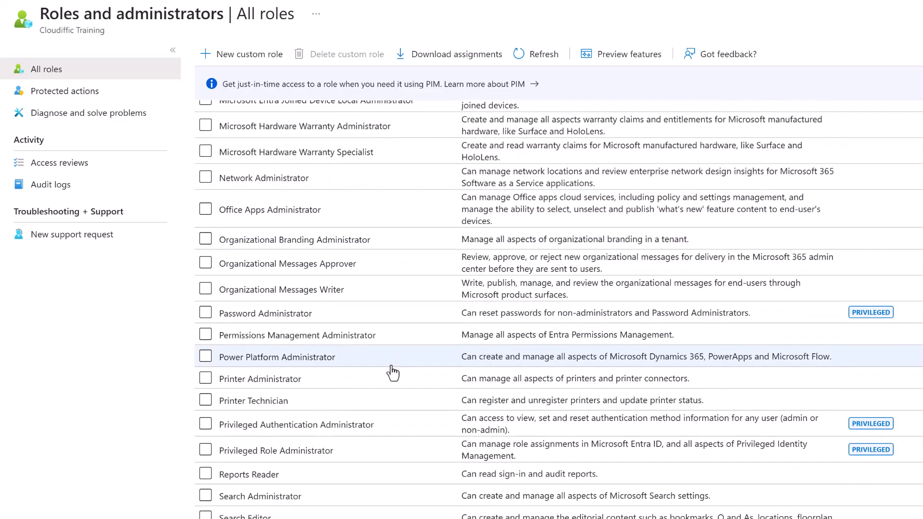
pyautogui.scroll(-5, 392, 372)
pyautogui.click(205, 294)
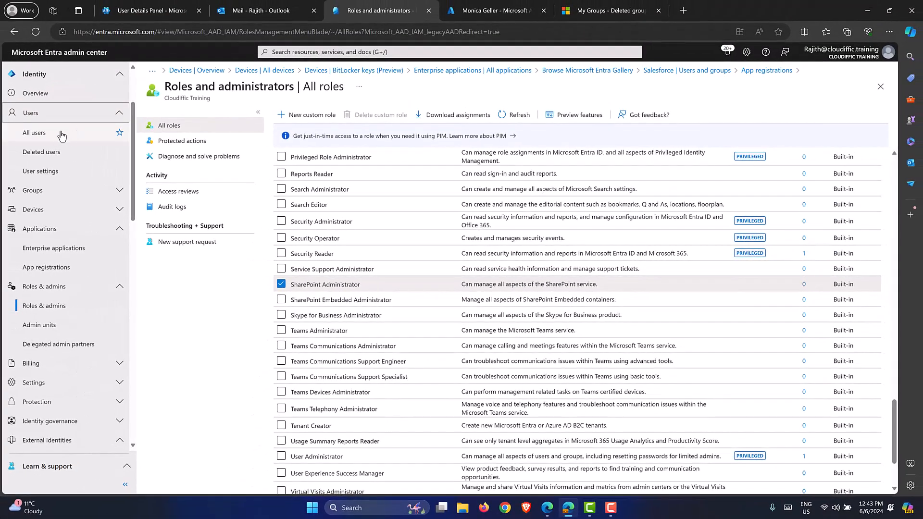
# From All users, start creating a new internal user.
pyautogui.click(34, 132)
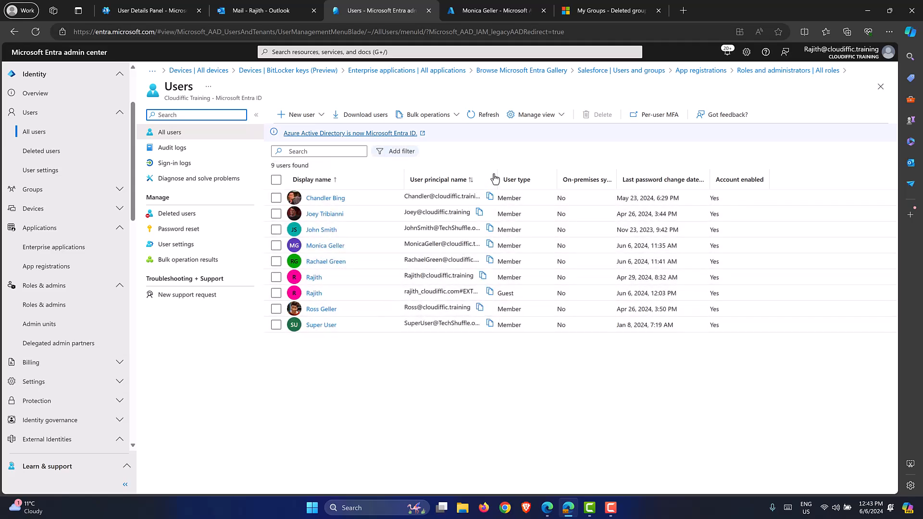
pyautogui.moveTo(498, 172); pyautogui.dragTo(556, 172)
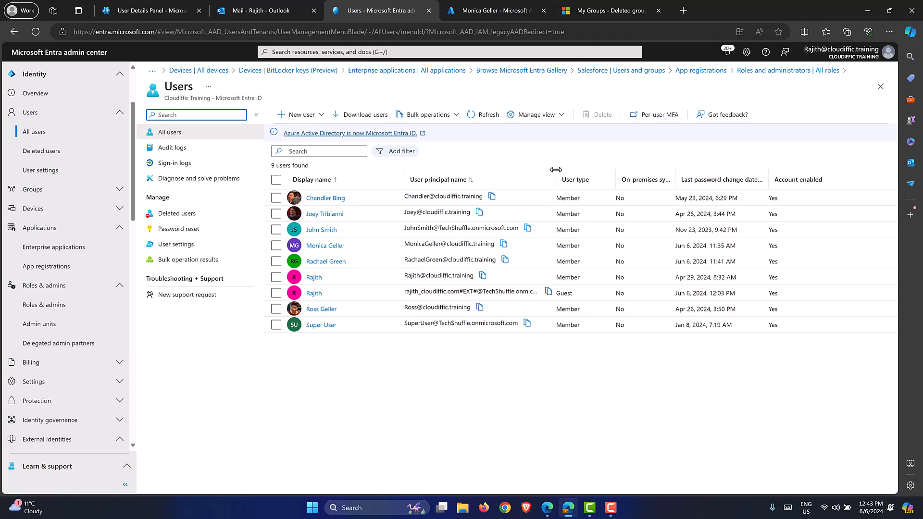
pyautogui.click(303, 115)
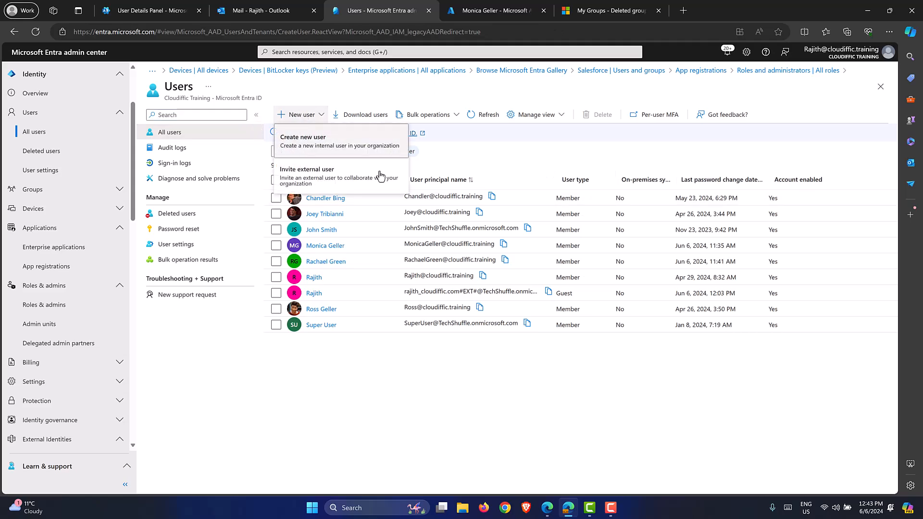
pyautogui.click(308, 133)
# Enter the new user's principal name and an '(Admin Account)' display name.
pyautogui.click(272, 189)
pyautogui.write('RossAdmin')
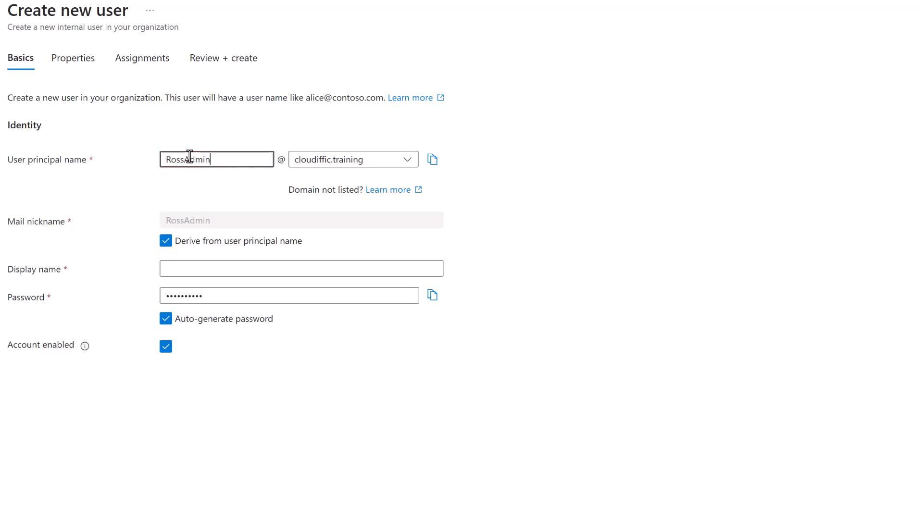
pyautogui.press('Tab')
pyautogui.press('Tab')
pyautogui.press('Tab')
pyautogui.press('Tab')
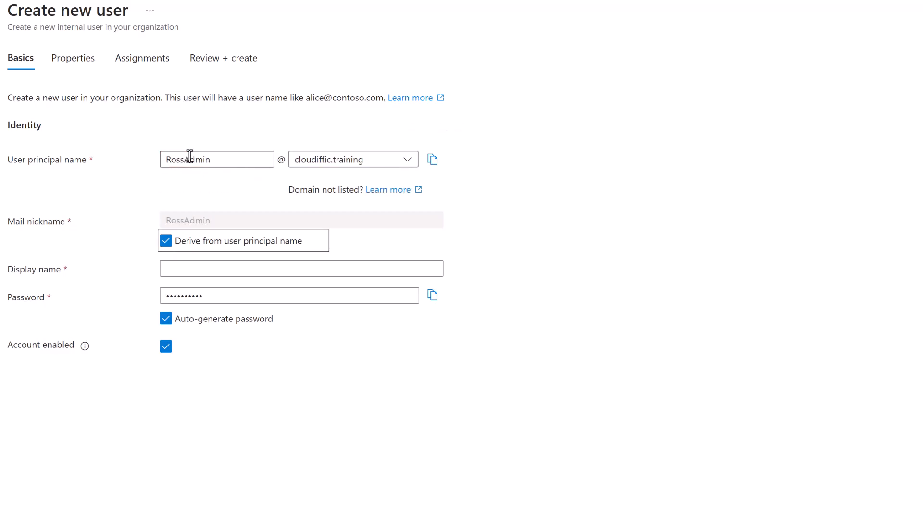
pyautogui.press('Tab')
pyautogui.write('Ross (AD')
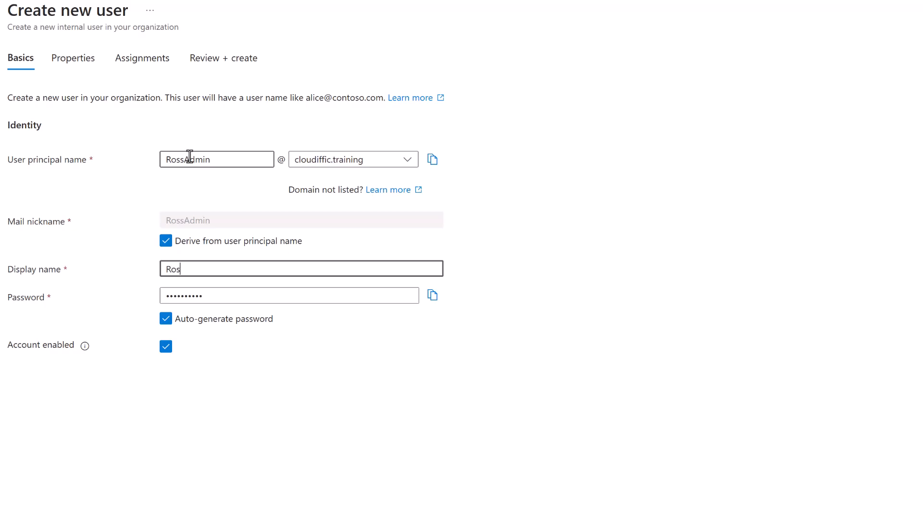
pyautogui.press('BackSpace')
pyautogui.press('BackSpace')
pyautogui.write('Admin Accoint')
pyautogui.press('BackSpace')
pyautogui.press('BackSpace')
pyautogui.press('BackSpace')
pyautogui.write('unt)')
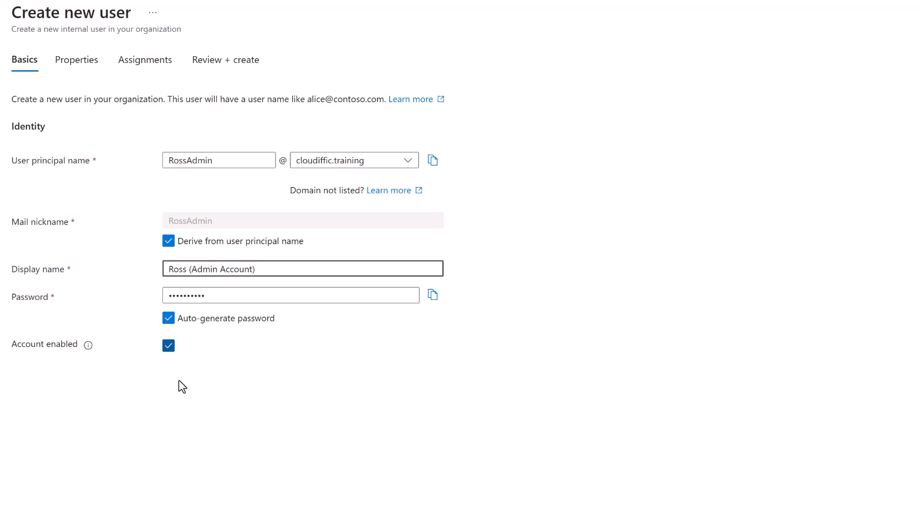
# Set the user's usage location to United Kingdom and continue to Assignments.
pyautogui.click(330, 496)
pyautogui.scroll(-4, 356, 361)
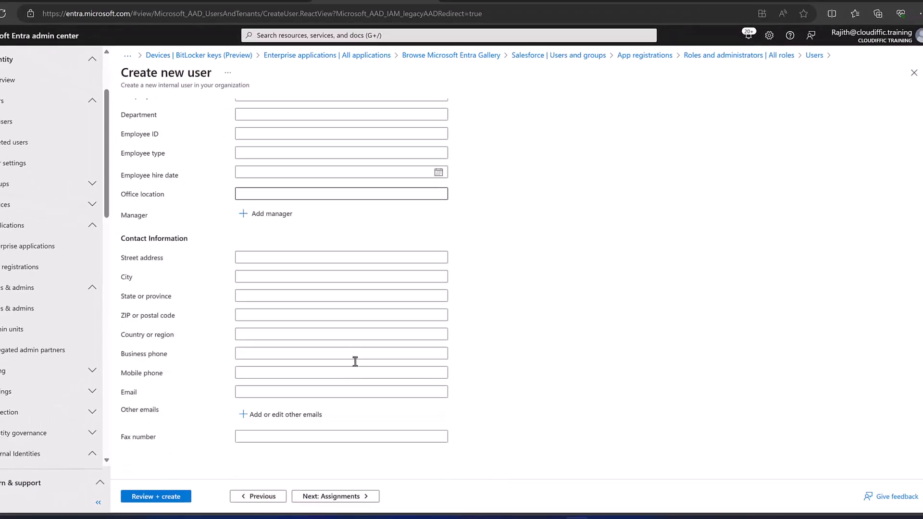
pyautogui.scroll(-2, 355, 361)
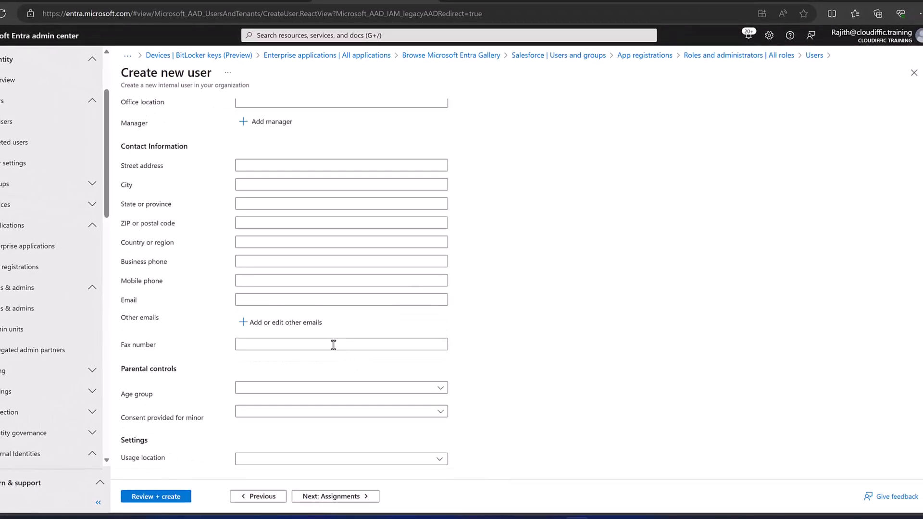
pyautogui.click(365, 459)
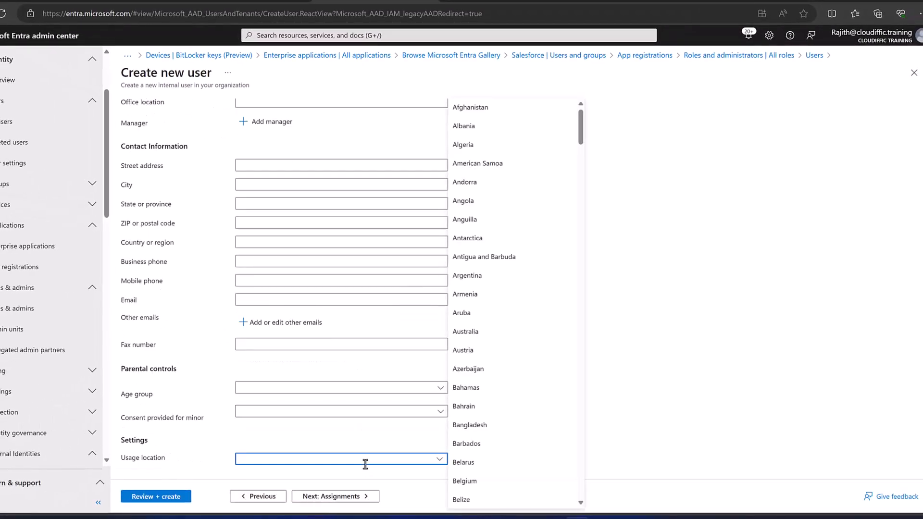
pyautogui.write('United Arab Emirates')
pyautogui.scroll(-5, 565, 459)
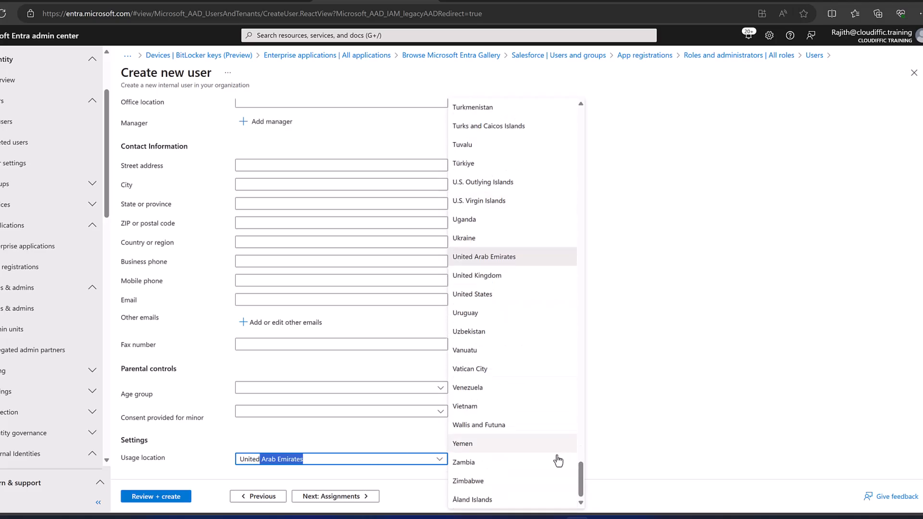
pyautogui.click(532, 282)
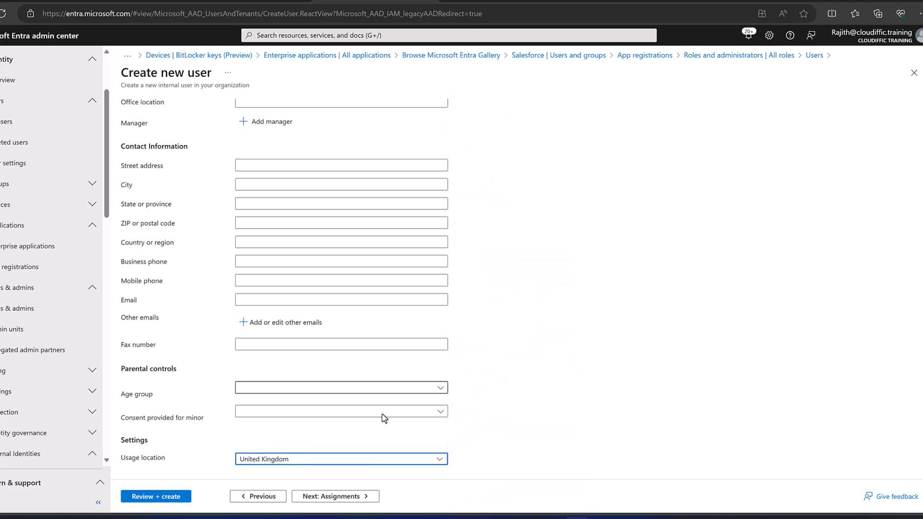
pyautogui.click(332, 496)
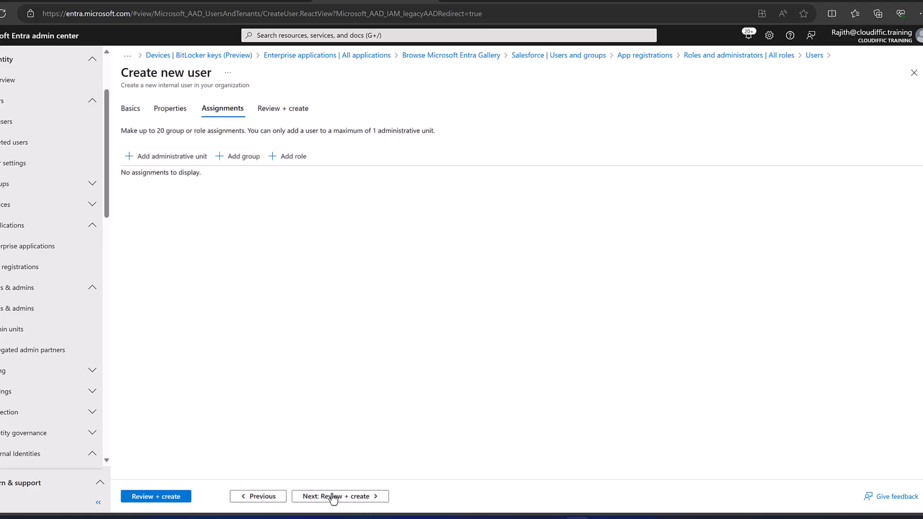
# Assign the SharePoint Administrator role to the new user.
pyautogui.click(243, 155)
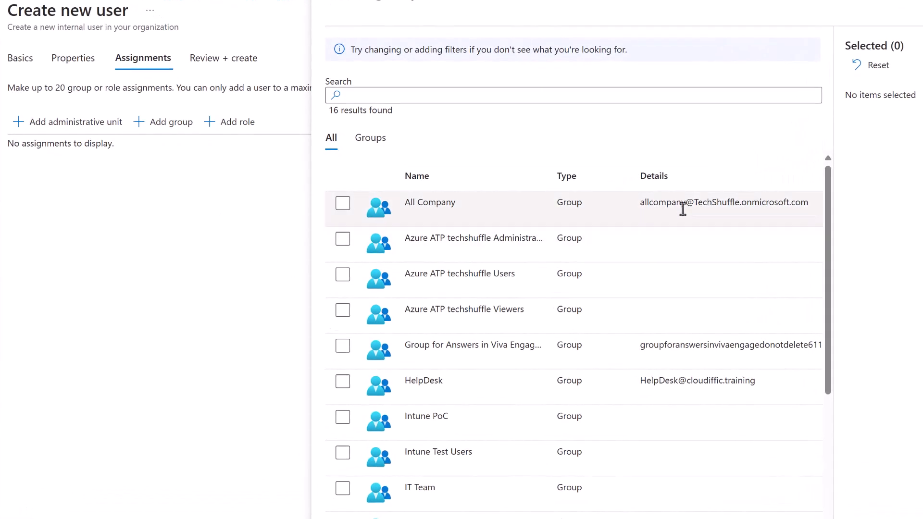
pyautogui.scroll(-5, 438, 313)
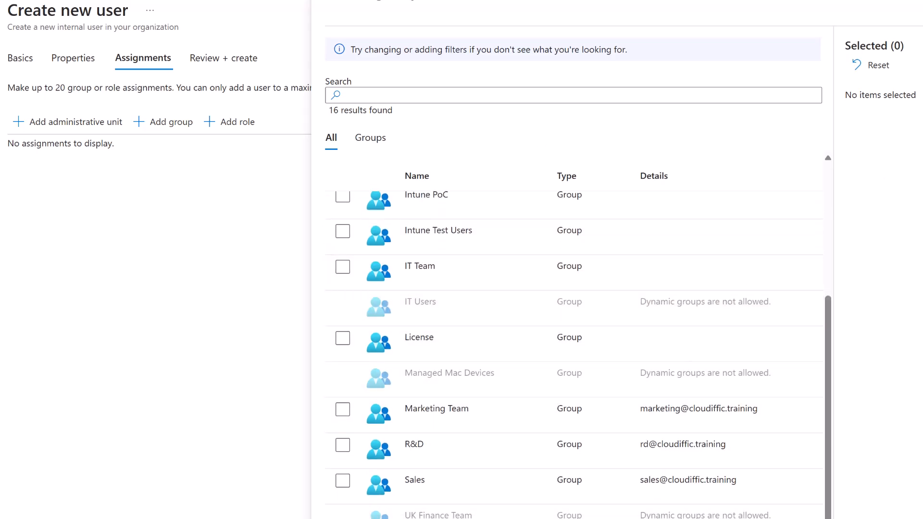
pyautogui.press('Escape')
pyautogui.click(239, 122)
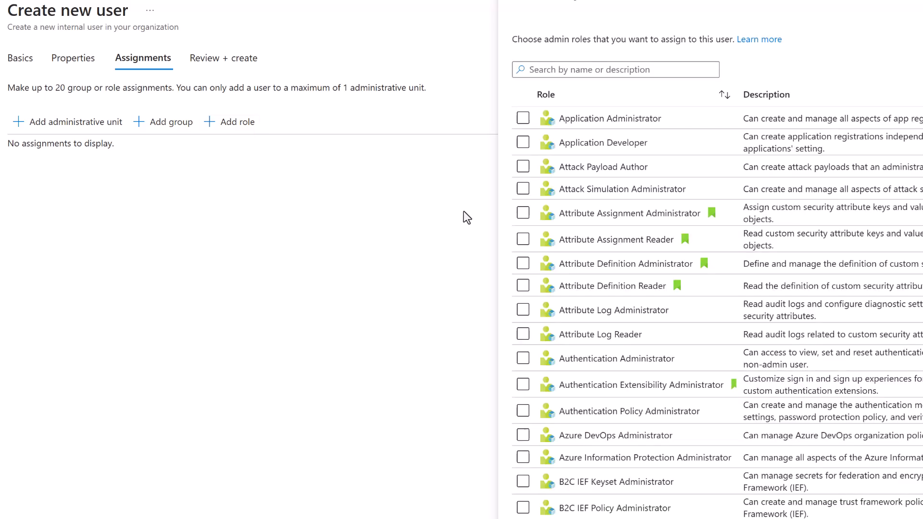
pyautogui.click(625, 68)
pyautogui.write('exchange')
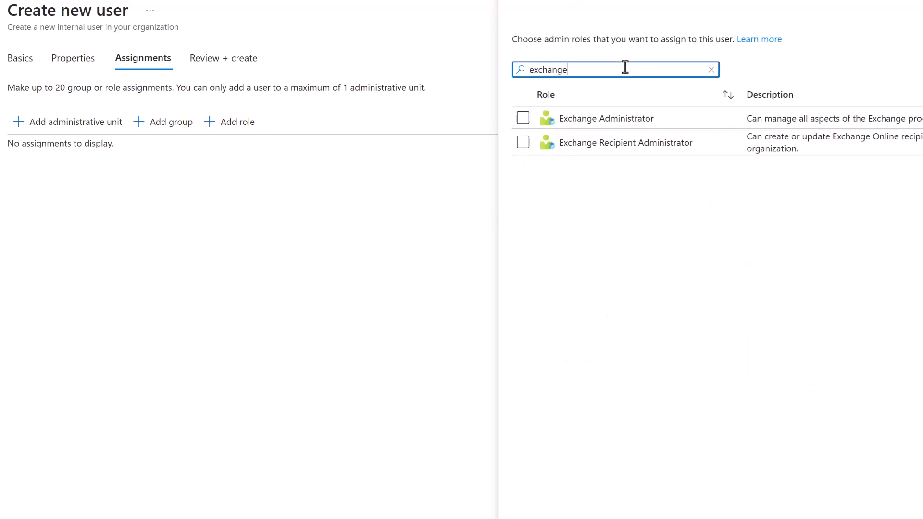
pyautogui.click(522, 118)
pyautogui.moveTo(587, 68); pyautogui.dragTo(444, 68)
pyautogui.write('sharepoint')
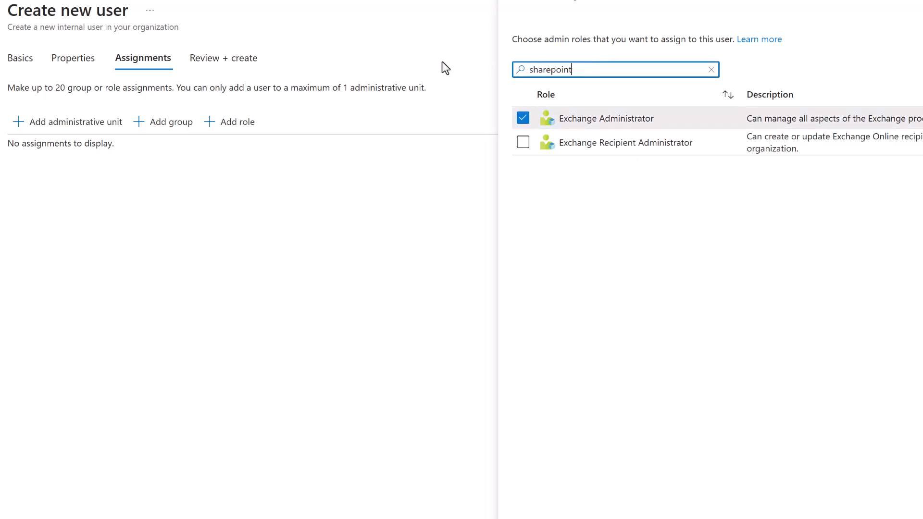
pyautogui.click(523, 118)
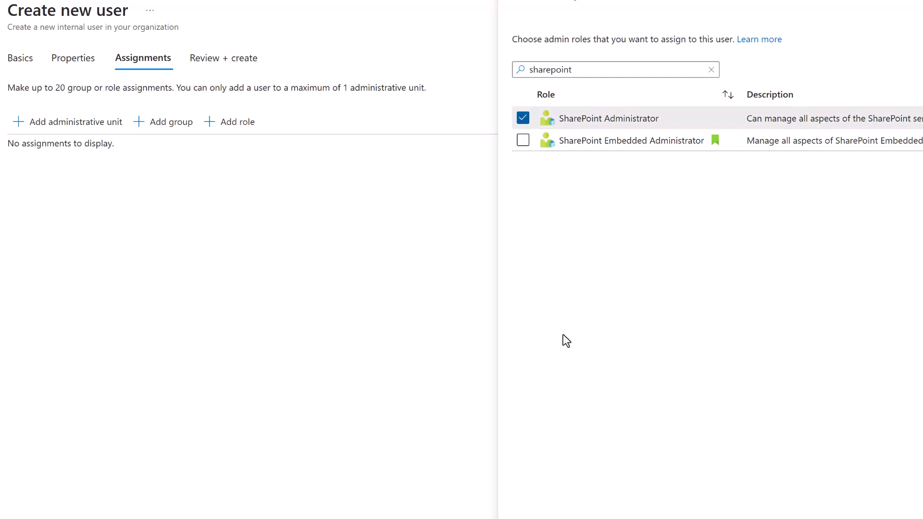
pyautogui.click(537, 518)
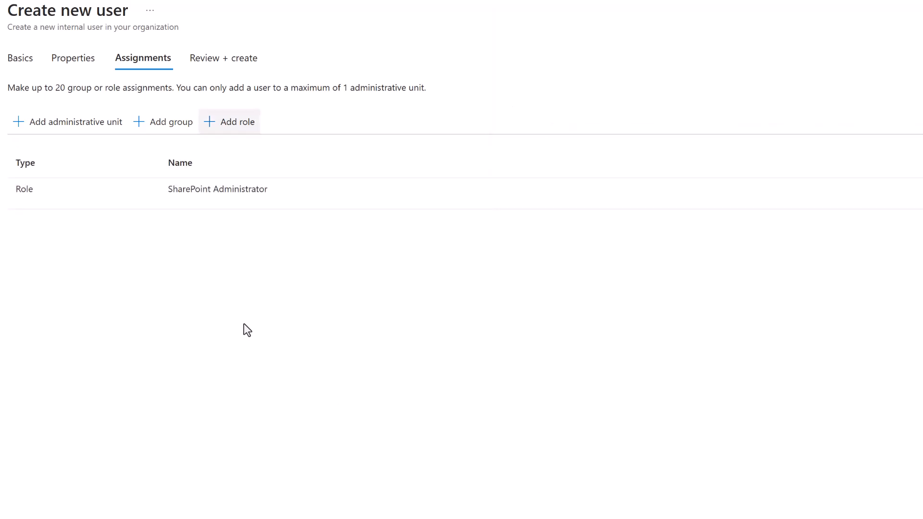
# Add the Exchange Administrator role, then review and create the user.
pyautogui.click(253, 127)
pyautogui.click(585, 69)
pyautogui.write('exchange')
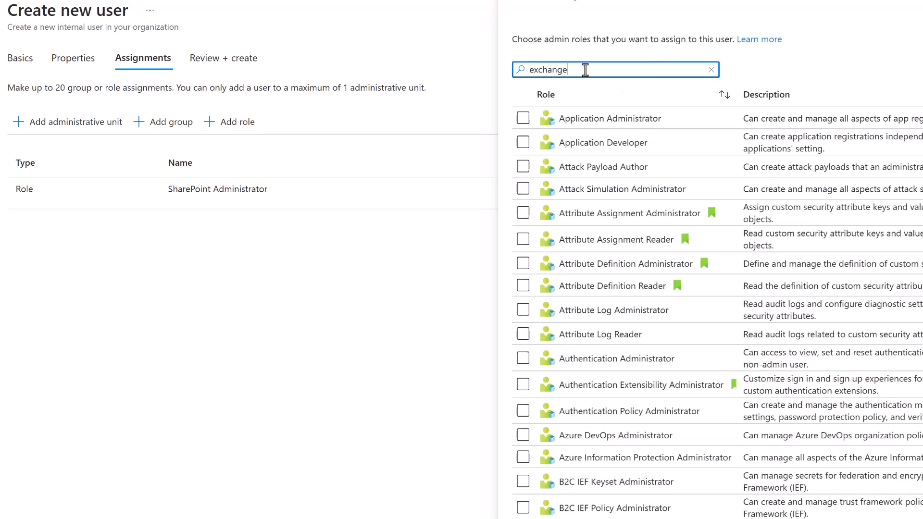
pyautogui.click(522, 118)
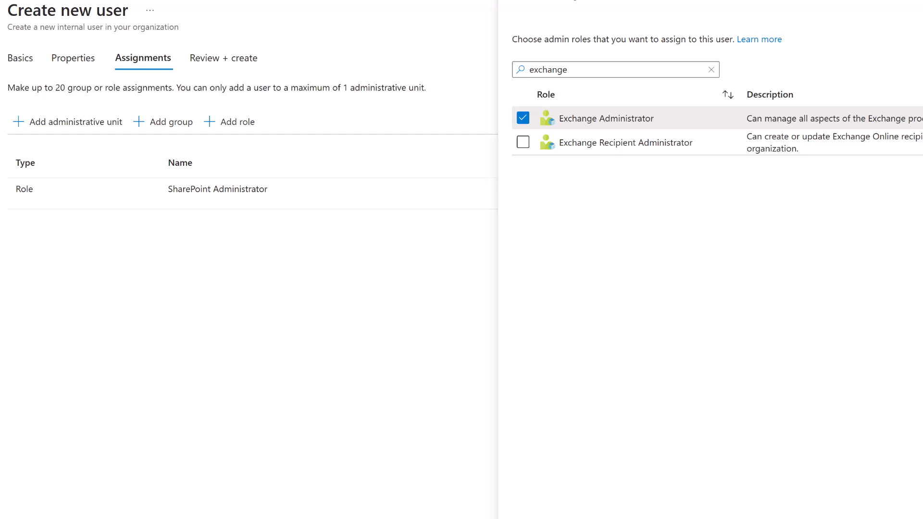
pyautogui.click(535, 518)
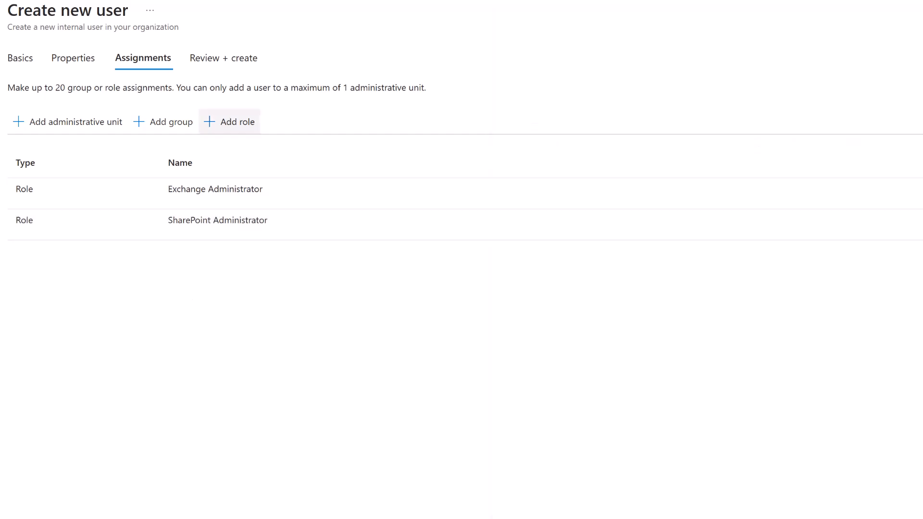
pyautogui.click(164, 478)
pyautogui.click(165, 478)
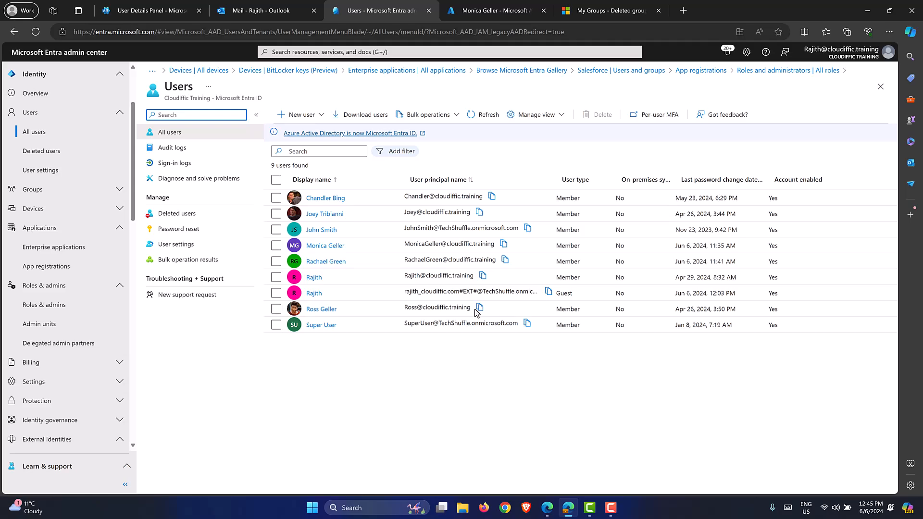
# Go to Admin units under Roles & admins, where only the London unit is listed.
pyautogui.click(69, 306)
pyautogui.click(37, 325)
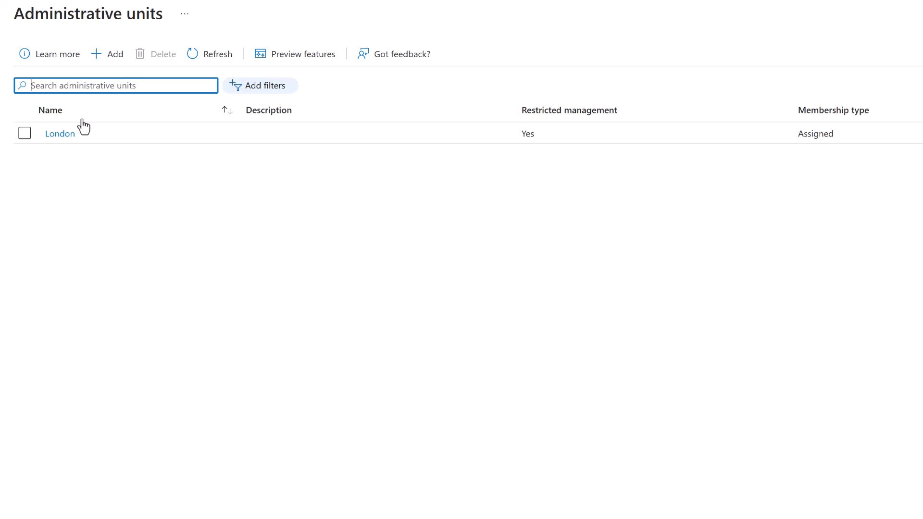
# Start a new administrative unit named 'Australia Office Users' with restricted management set to Yes.
pyautogui.click(106, 54)
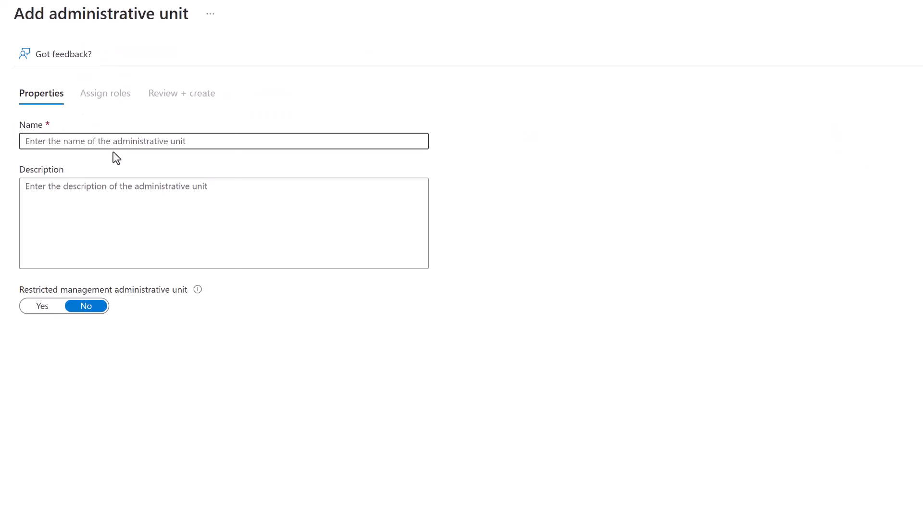
pyautogui.click(111, 144)
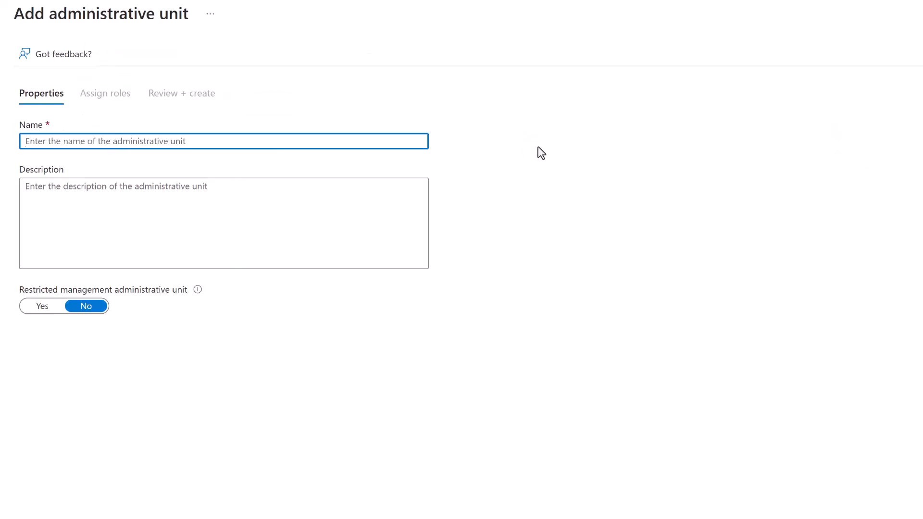
pyautogui.write('Australia')
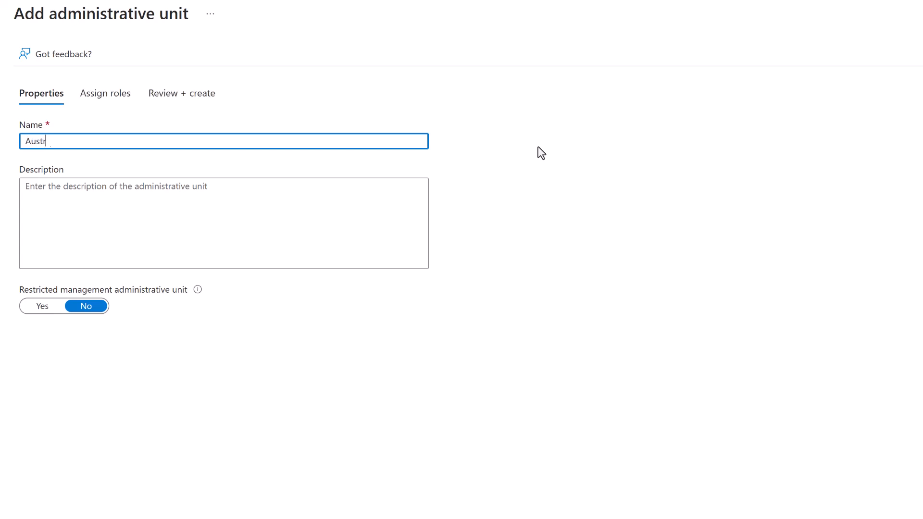
pyautogui.write(' Office Users')
pyautogui.click(42, 313)
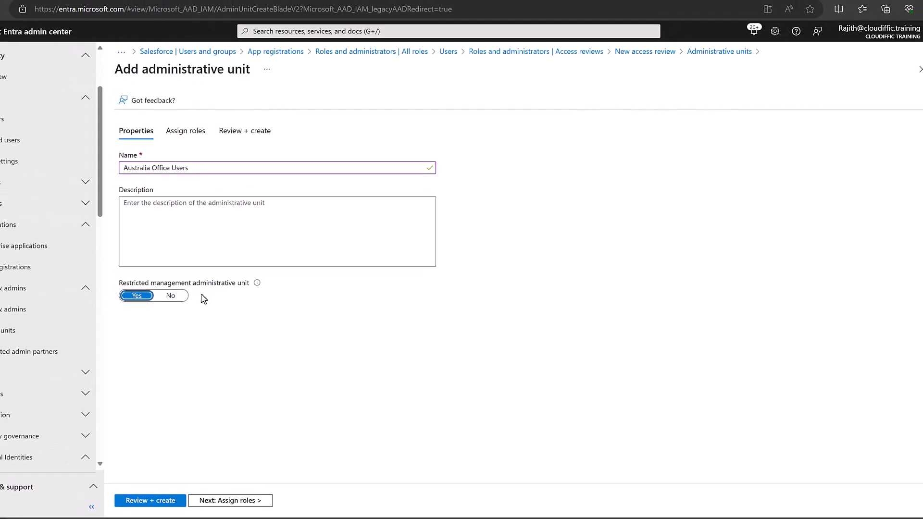
# Assign one user as the unit's User Administrator, then review and create the unit.
pyautogui.click(211, 497)
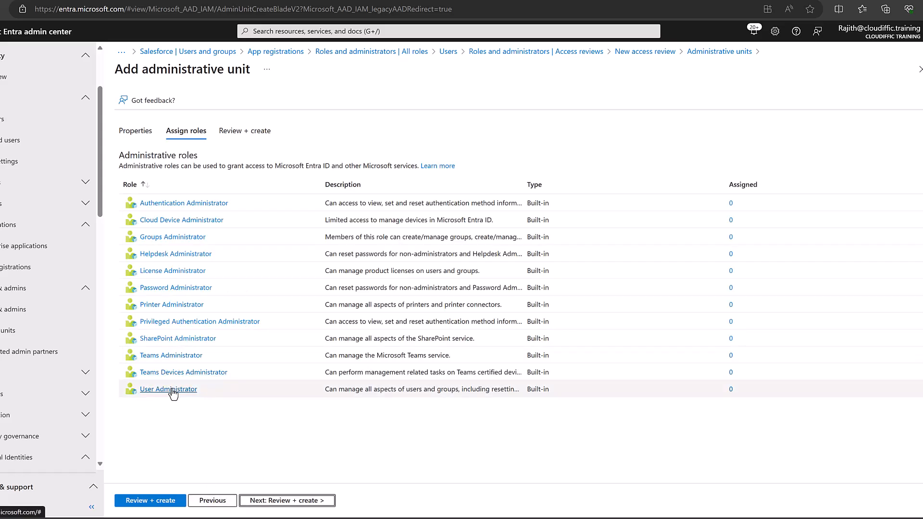
pyautogui.click(174, 388)
pyautogui.click(437, 134)
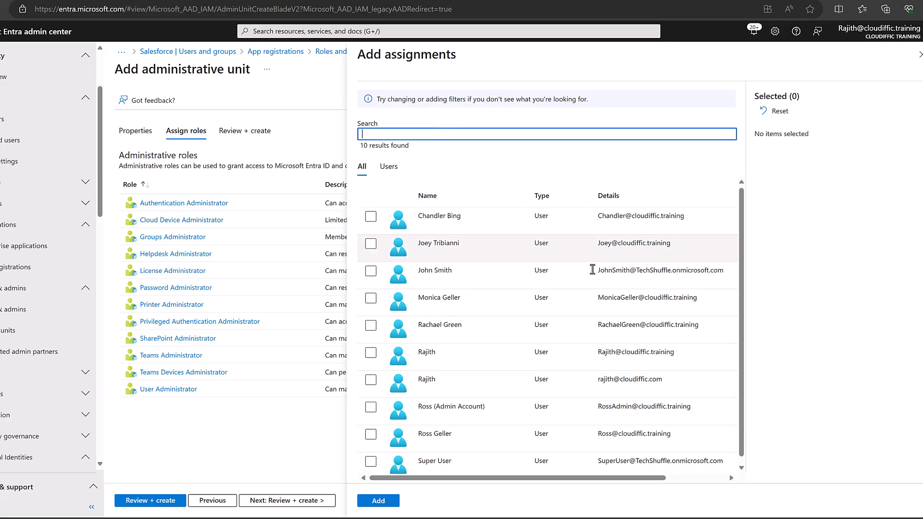
pyautogui.click(370, 298)
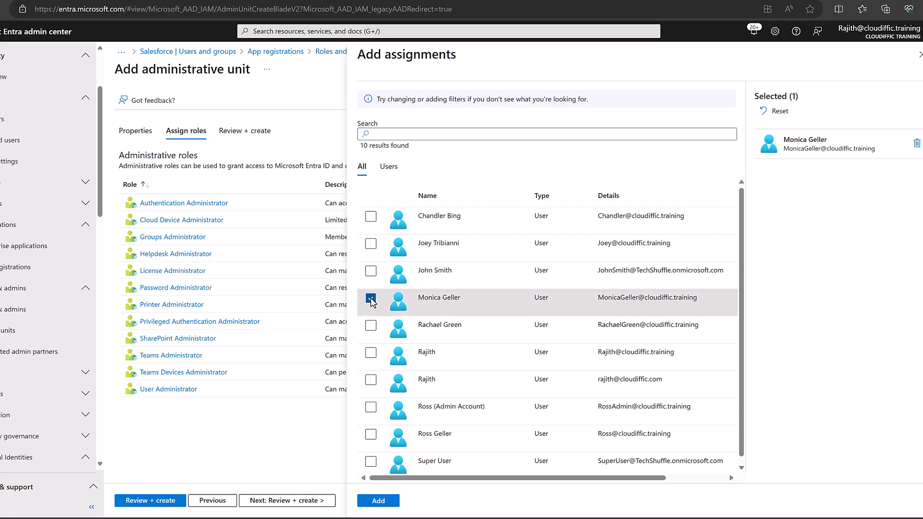
pyautogui.click(383, 504)
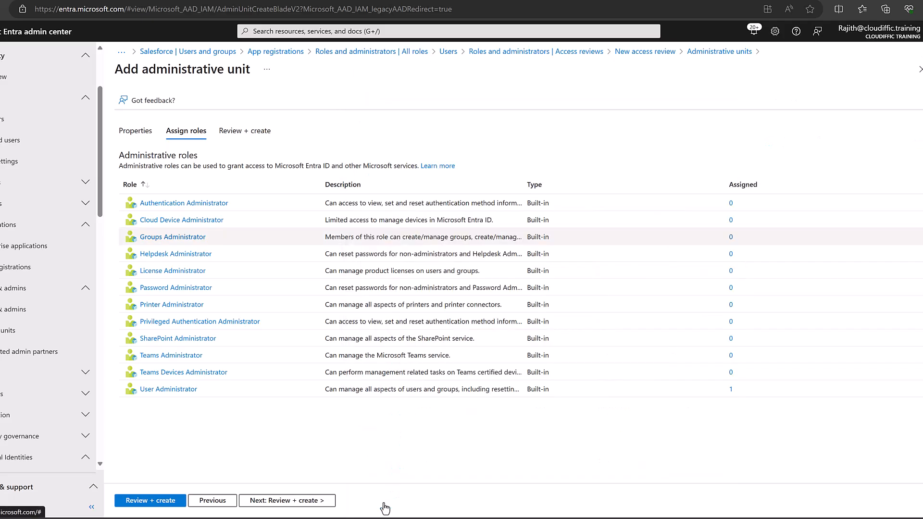
pyautogui.click(294, 501)
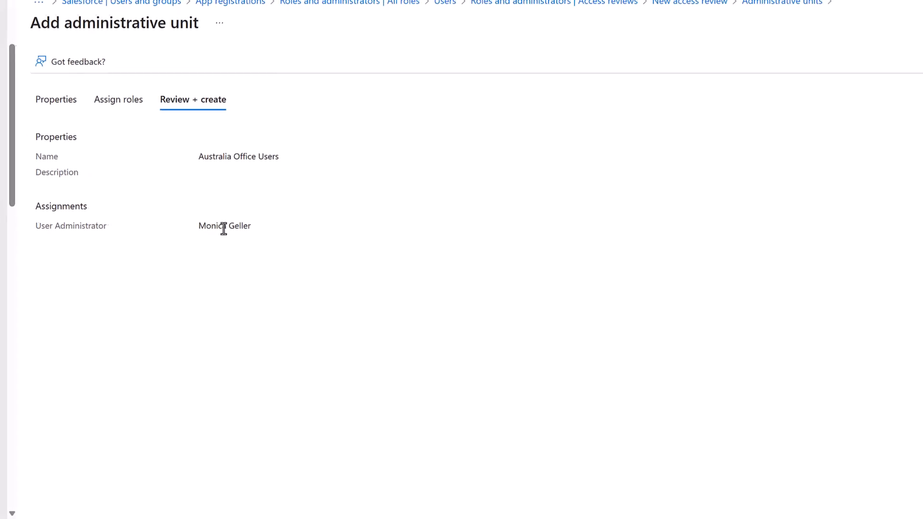
pyautogui.click(40, 518)
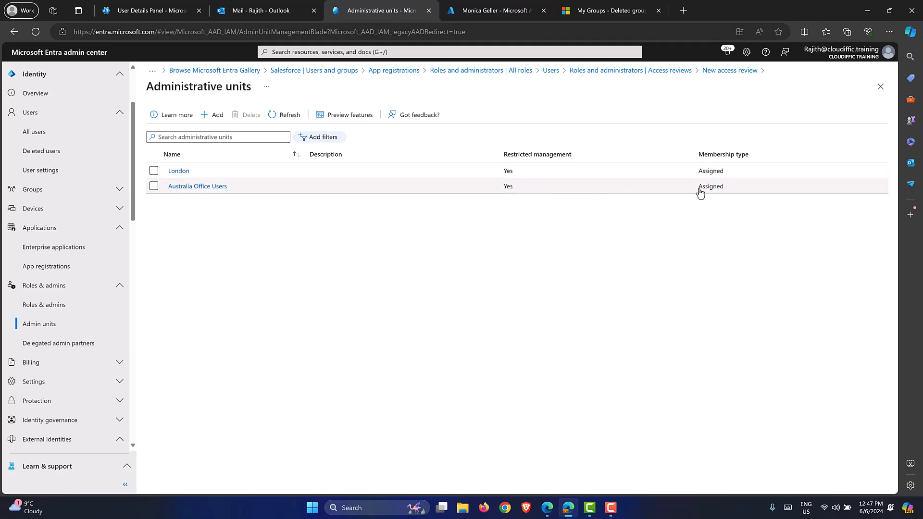
# Add two users as members of the Australia Office Users unit.
pyautogui.click(207, 188)
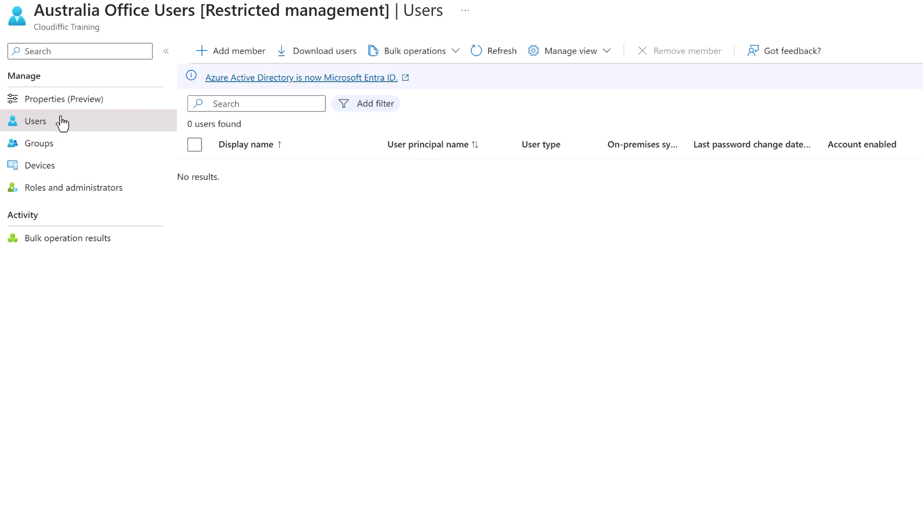
pyautogui.click(238, 53)
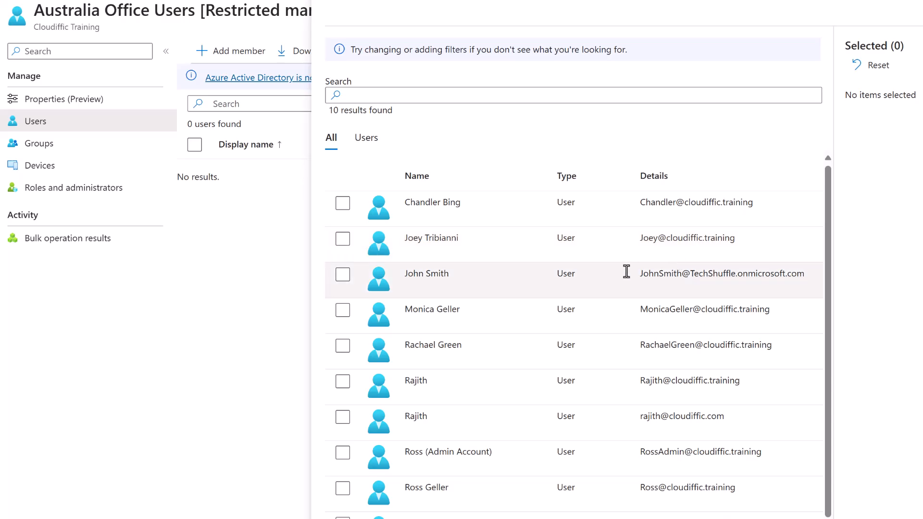
pyautogui.scroll(-1, 626, 273)
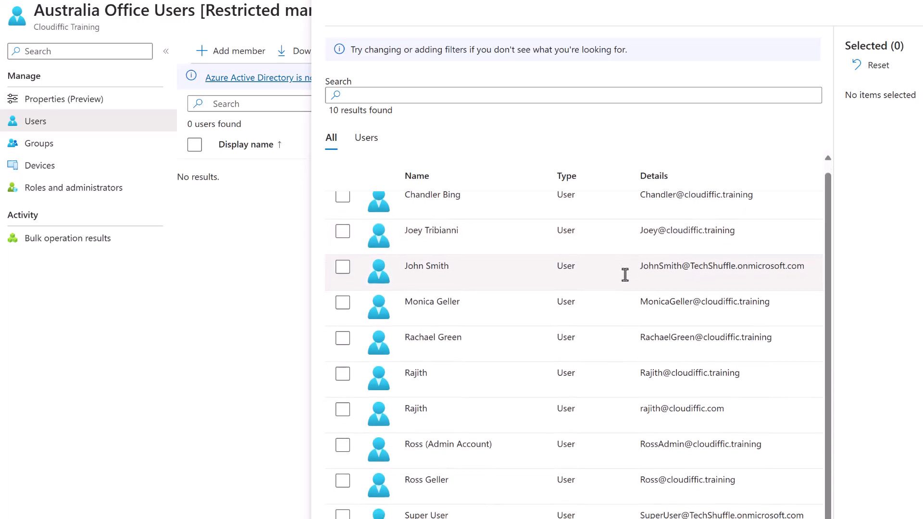
pyautogui.click(343, 341)
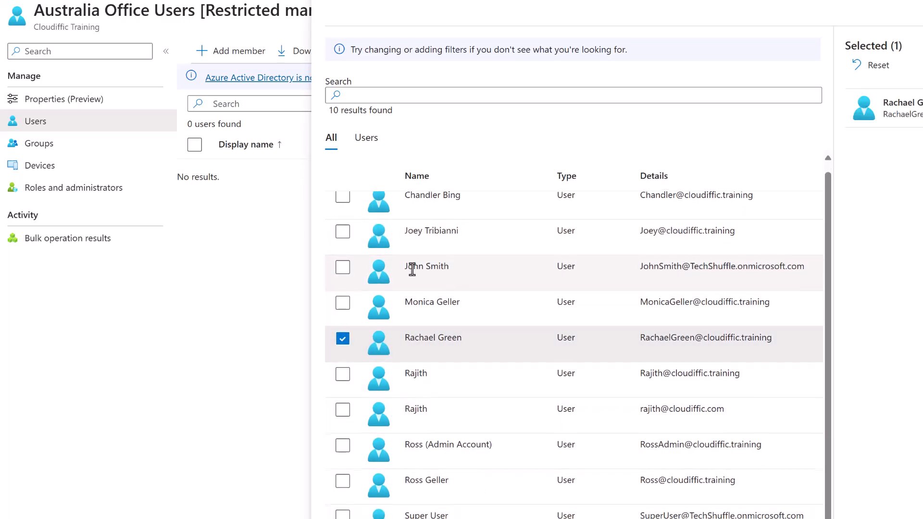
pyautogui.scroll(1, 461, 268)
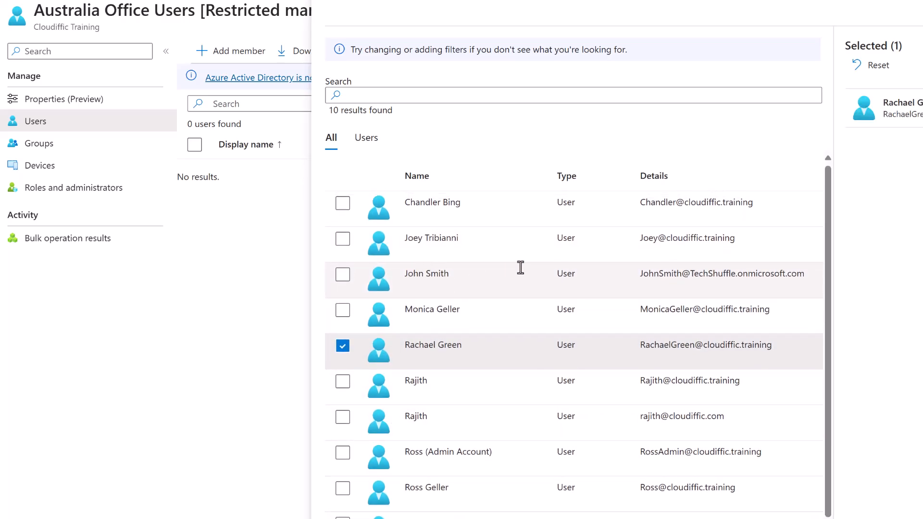
pyautogui.click(348, 243)
pyautogui.click(349, 518)
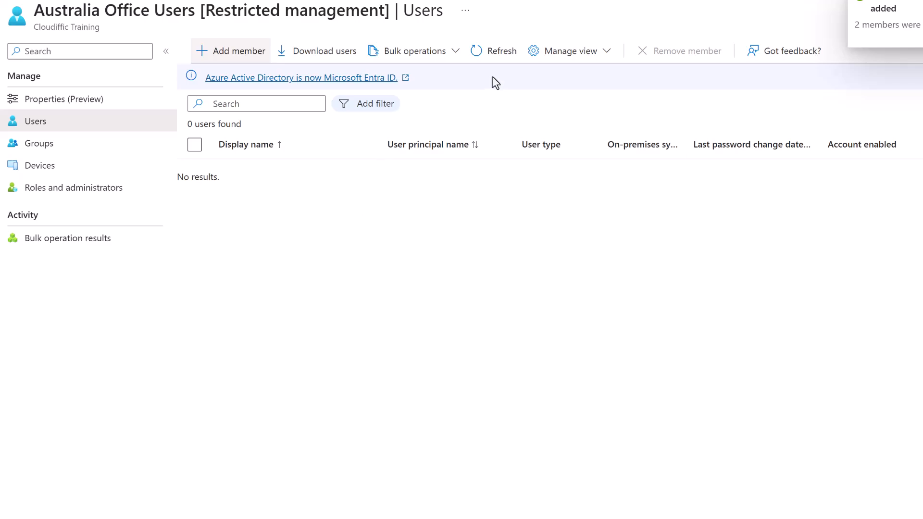
# Refresh the member list to confirm both users, then view the unit's empty Groups page.
pyautogui.click(499, 54)
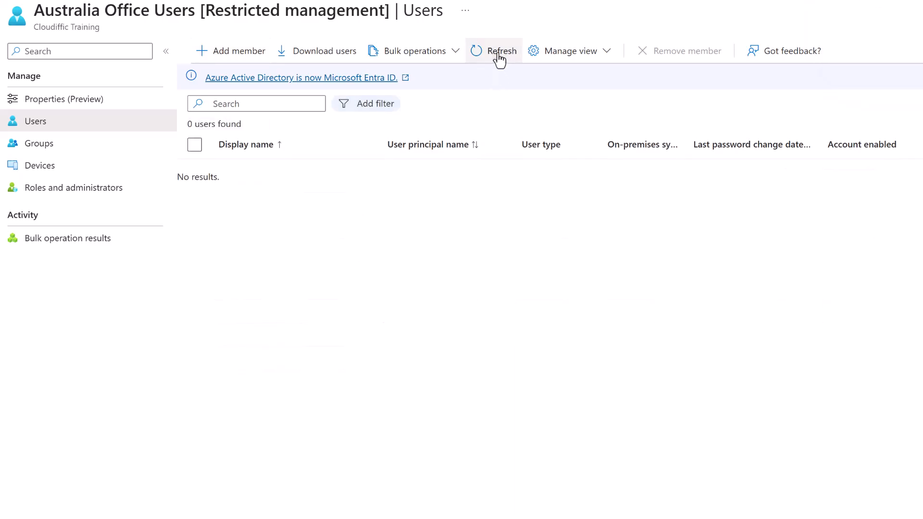
pyautogui.click(498, 56)
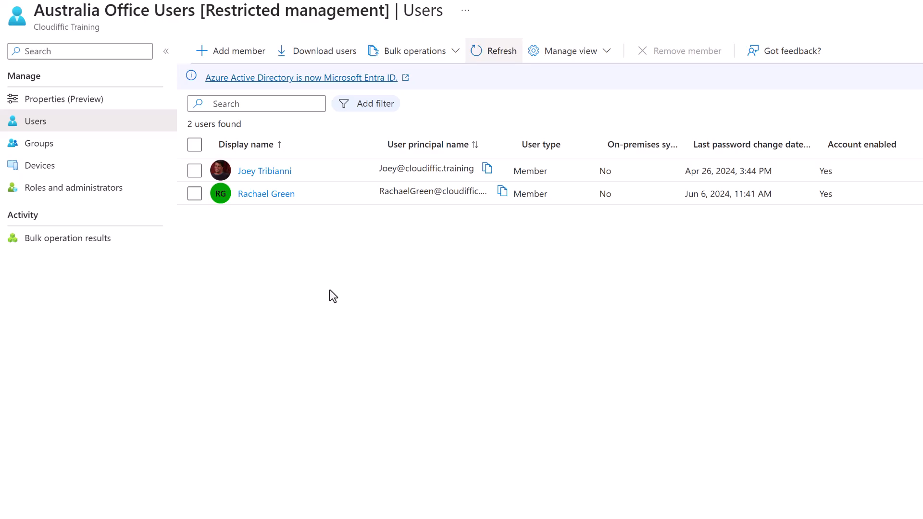
pyautogui.click(87, 154)
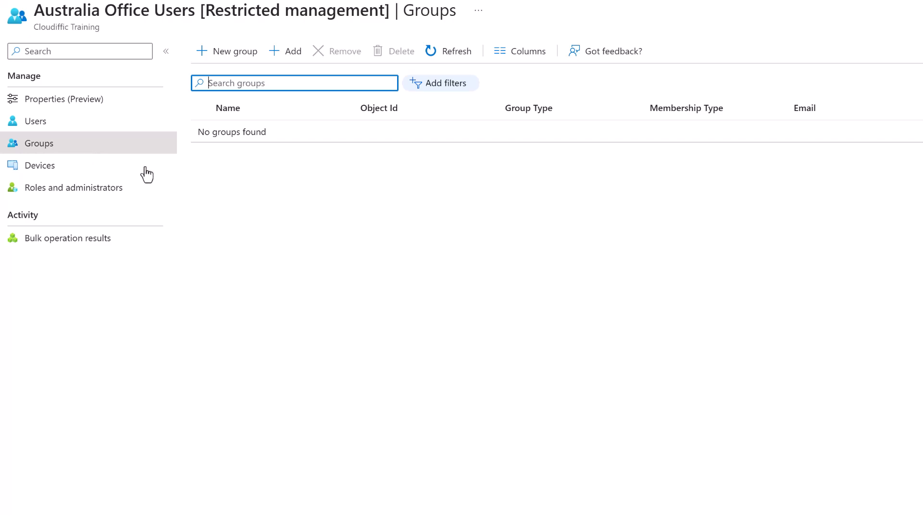
# Open the new group form and the existing-group picker, closing both without changes.
pyautogui.click(231, 53)
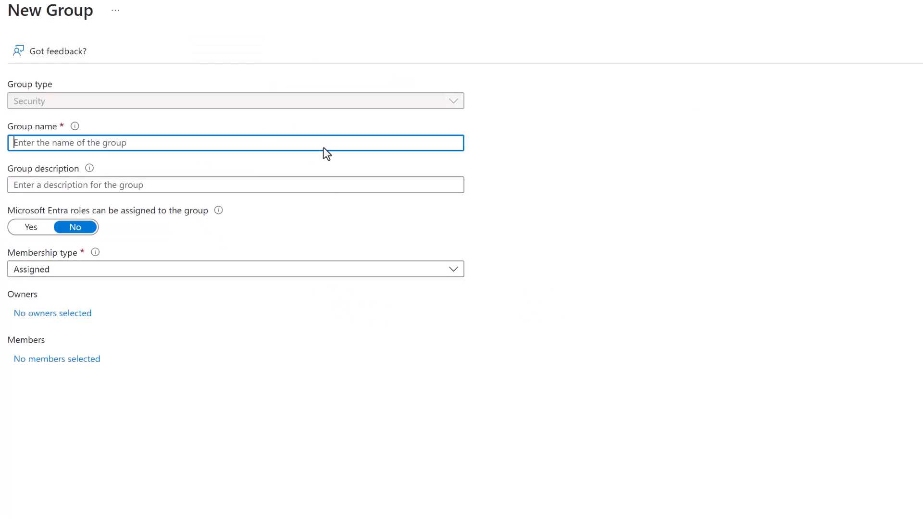
pyautogui.click(899, 0)
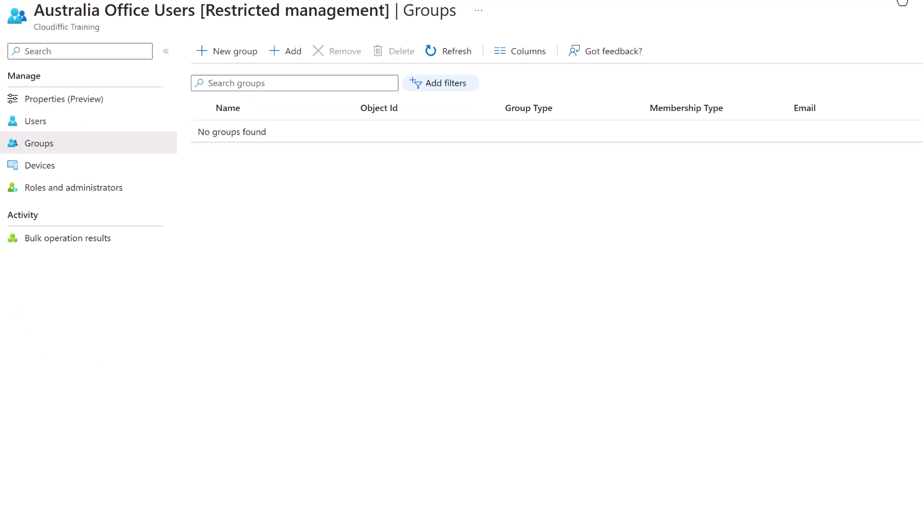
pyautogui.click(292, 48)
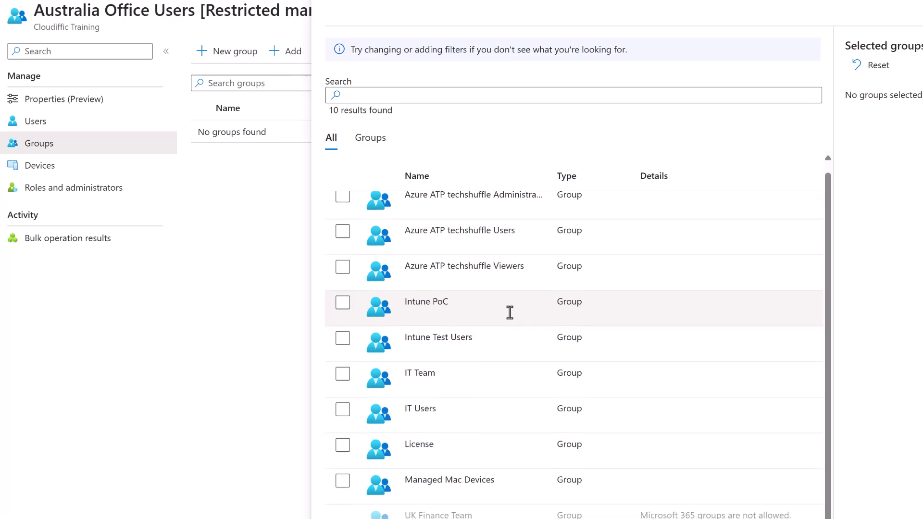
pyautogui.scroll(1, 537, 327)
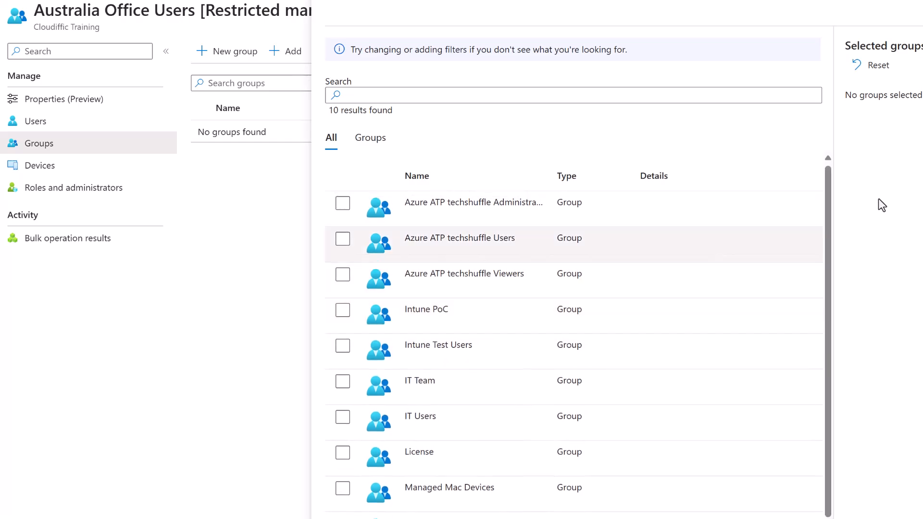
pyautogui.click(921, 6)
# Name the new group Australian Users, set membership to Dynamic User, and choose one owner.
pyautogui.click(222, 53)
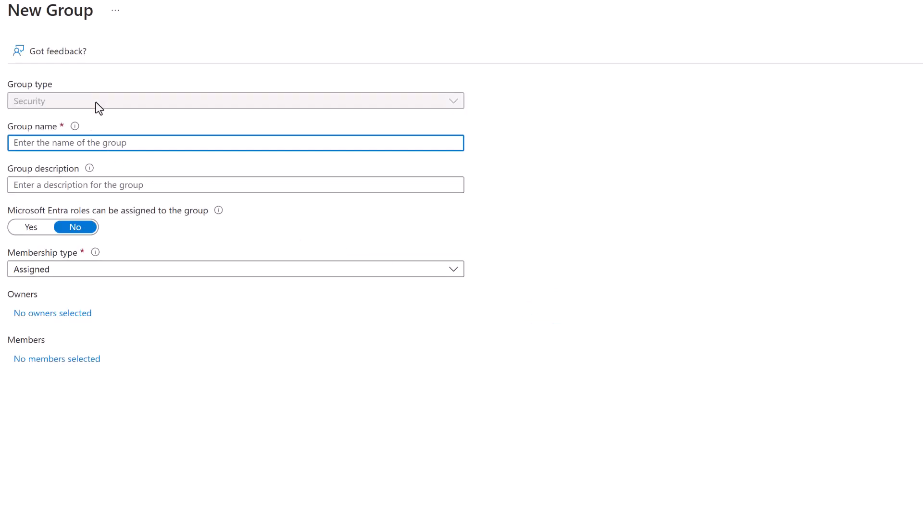
pyautogui.write('Australian Users')
pyautogui.click(81, 277)
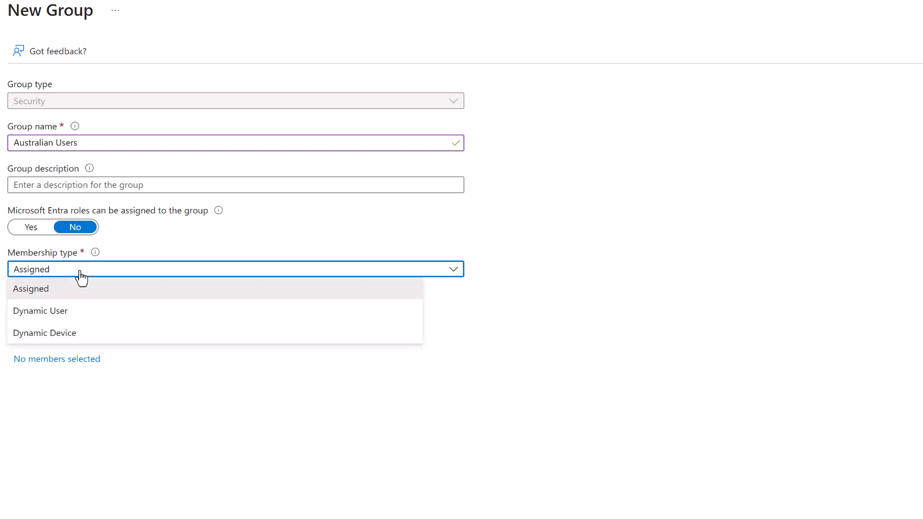
pyautogui.click(82, 313)
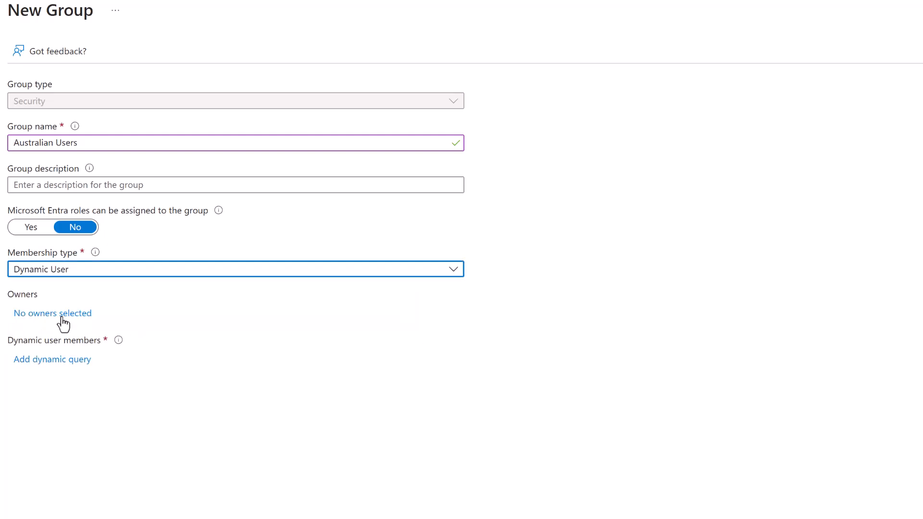
pyautogui.click(63, 325)
pyautogui.scroll(-1, 408, 358)
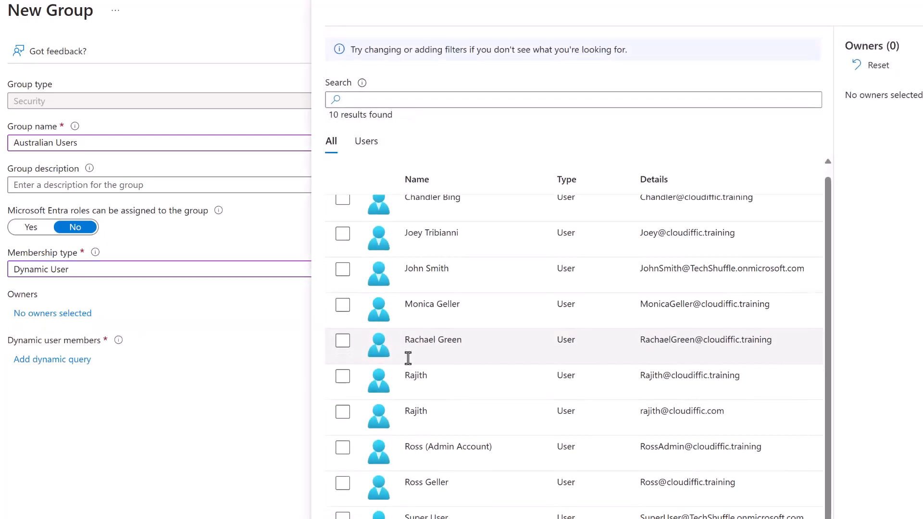
pyautogui.click(342, 411)
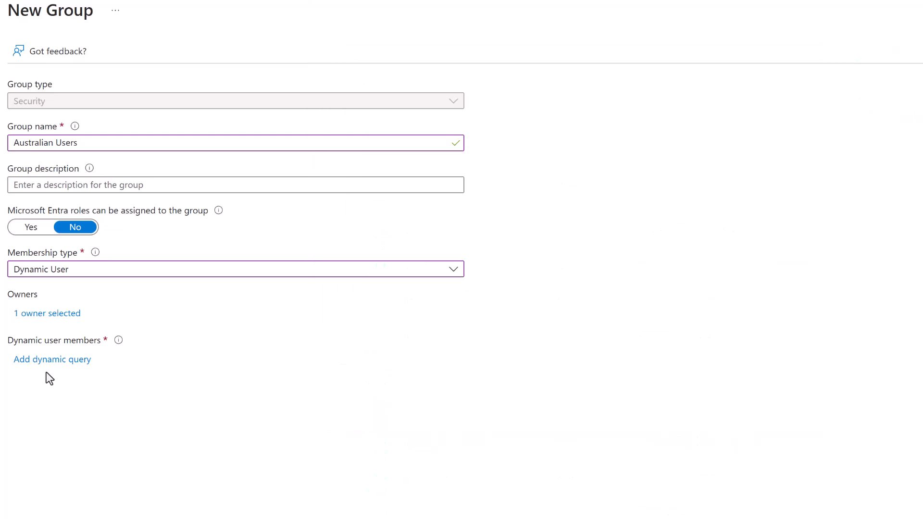
# Add the dynamic rule country Equals Australia, save it, and create the group.
pyautogui.click(48, 360)
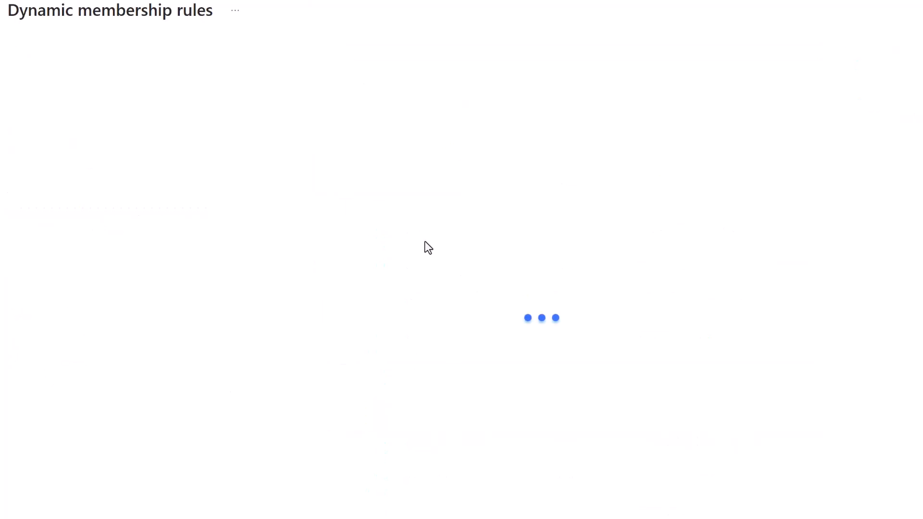
pyautogui.click(321, 166)
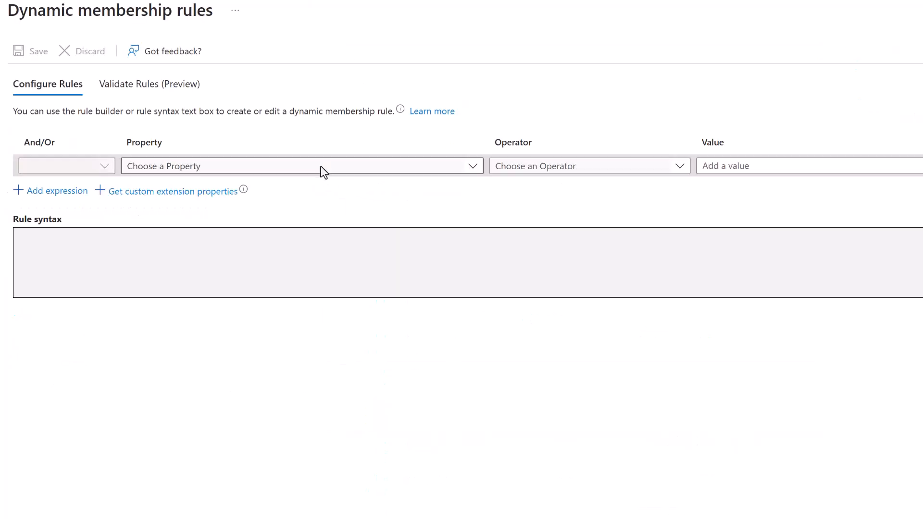
pyautogui.click(385, 173)
pyautogui.scroll(-1, 319, 354)
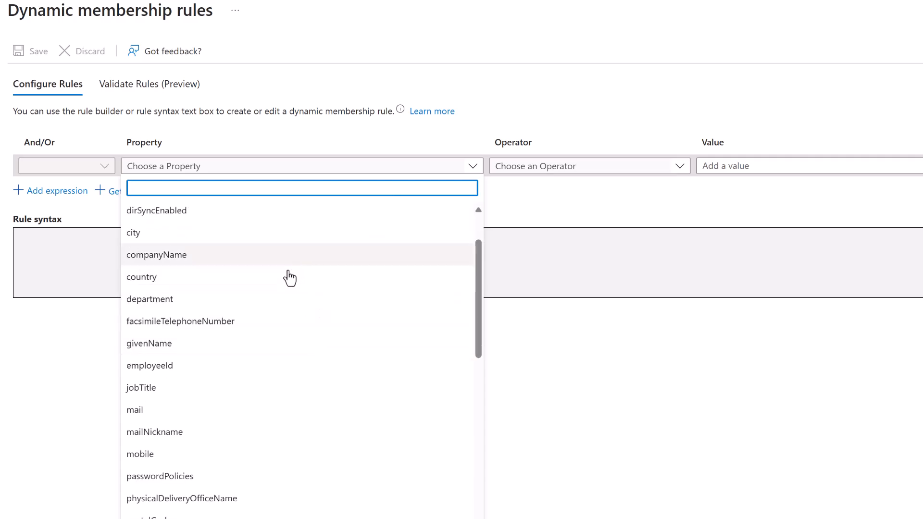
pyautogui.click(291, 277)
pyautogui.click(591, 174)
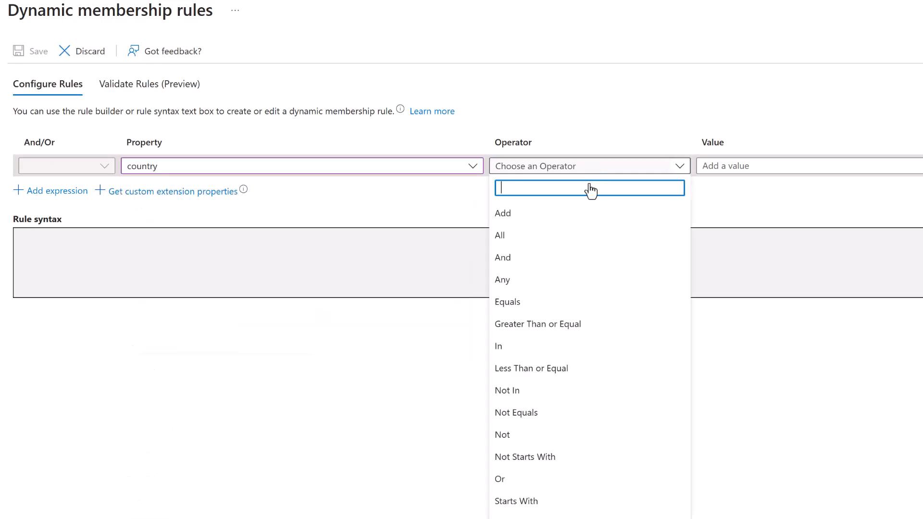
pyautogui.click(569, 307)
pyautogui.click(777, 169)
pyautogui.write('Australia')
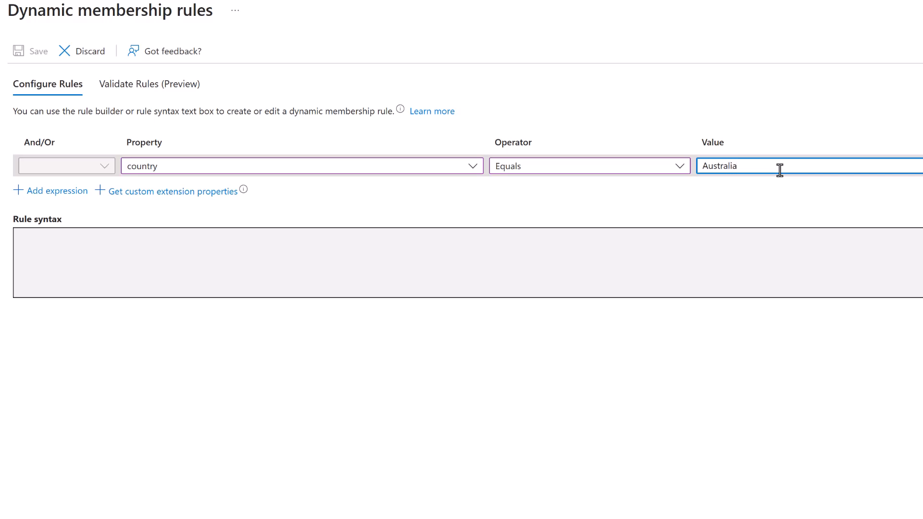
pyautogui.click(768, 187)
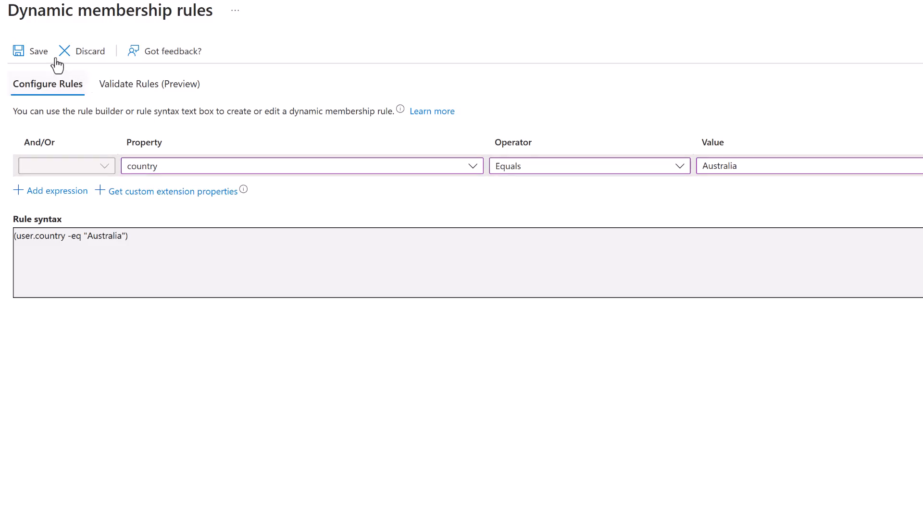
pyautogui.click(29, 57)
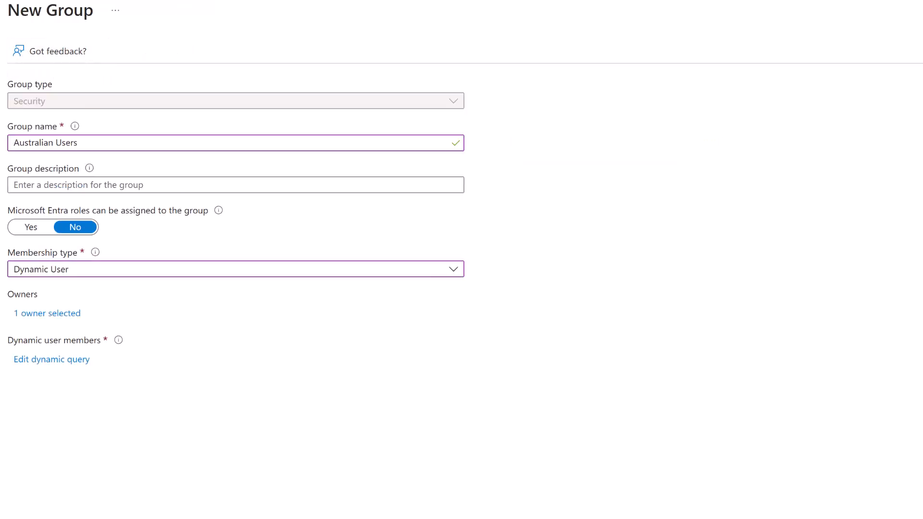
pyautogui.click(166, 478)
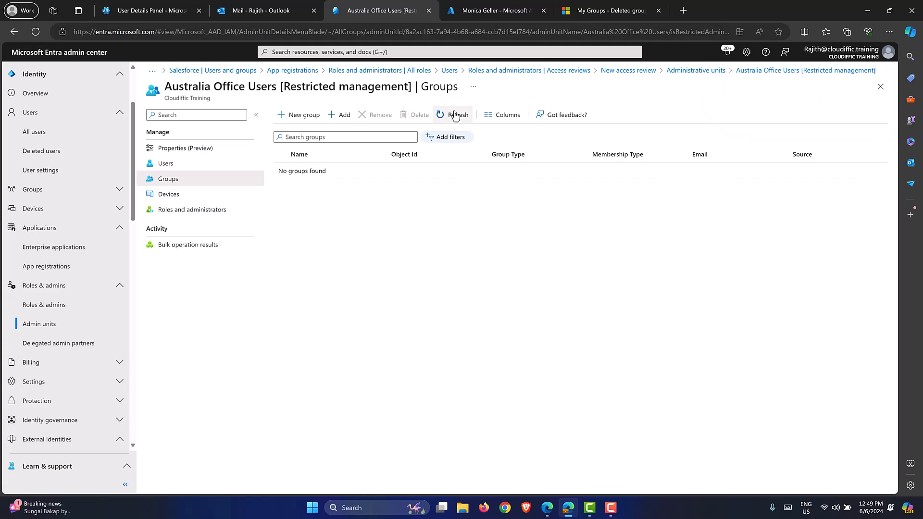
# Add the existing Australian Users group to the unit and refresh its groups list.
pyautogui.click(336, 117)
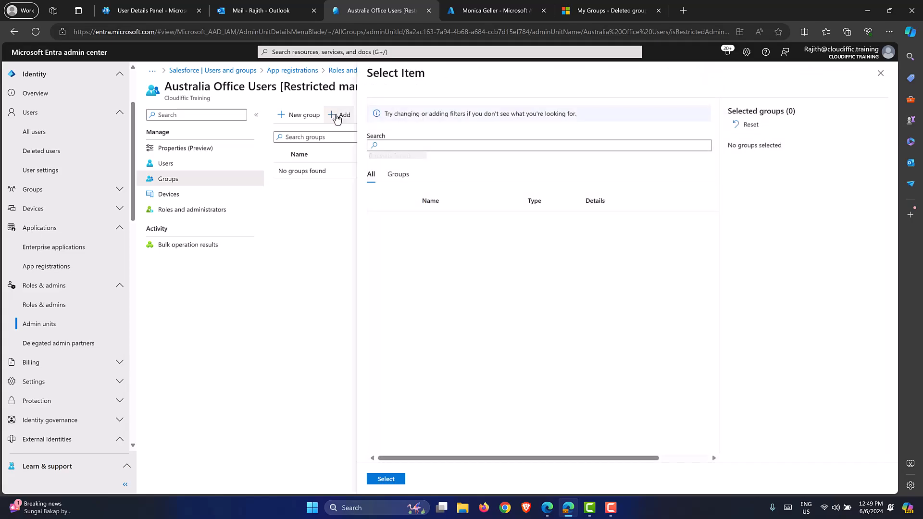
pyautogui.click(379, 220)
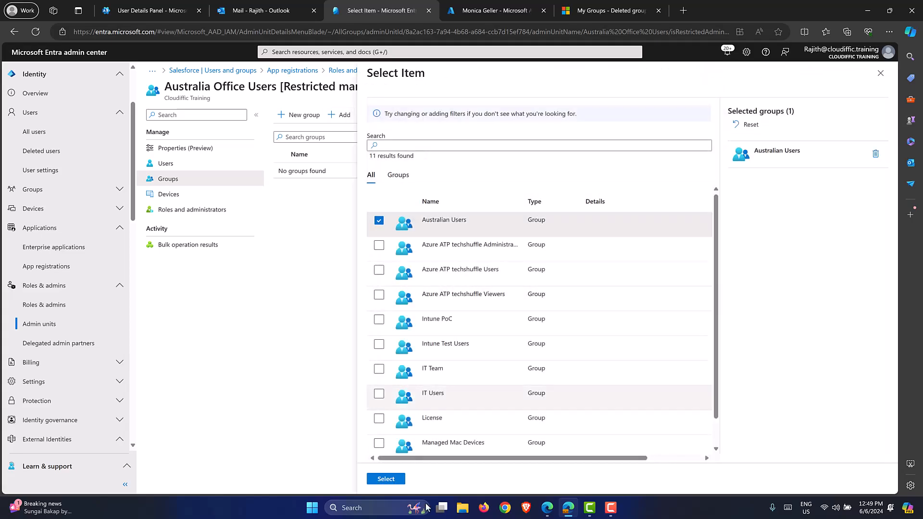
pyautogui.click(386, 478)
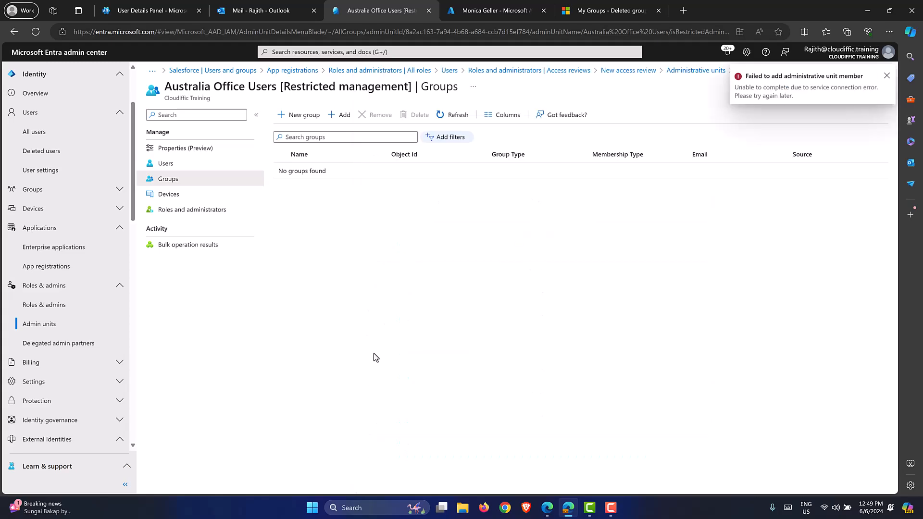
pyautogui.click(450, 115)
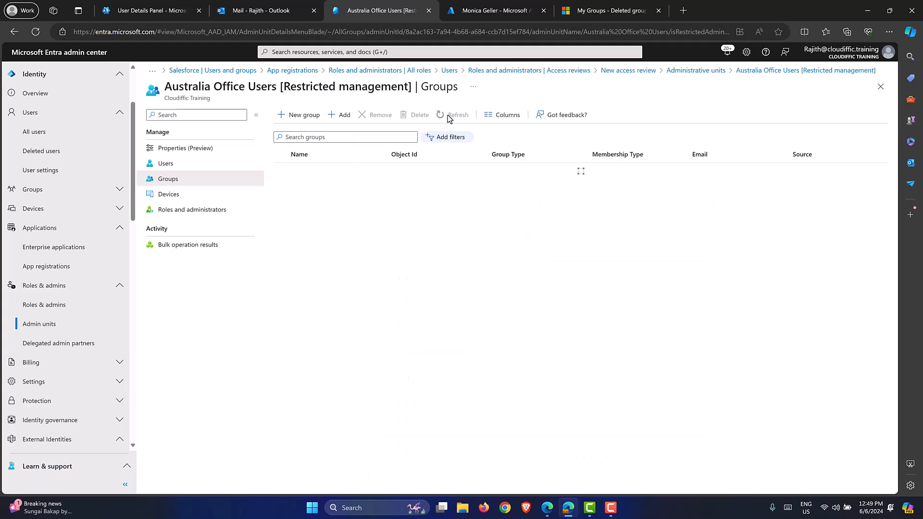
# Check the unit's users and groups lists, then view the Australian Users group's members.
pyautogui.click(201, 163)
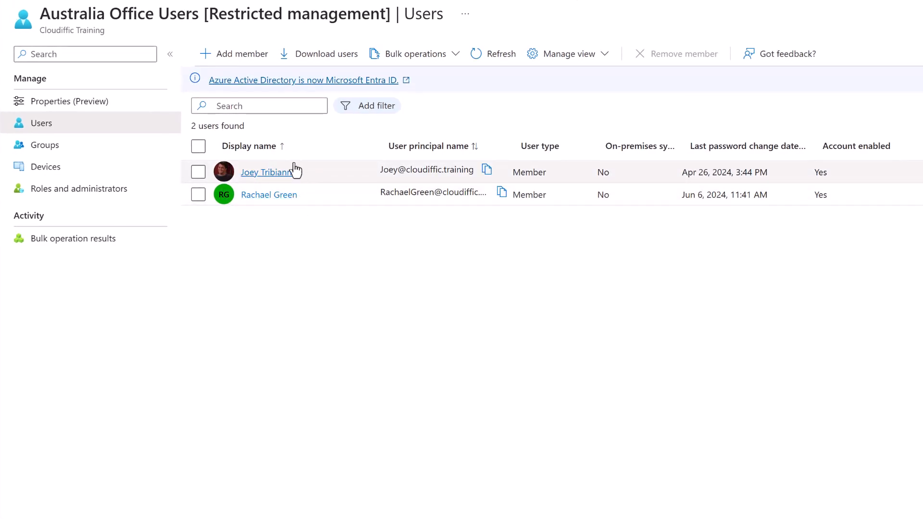
pyautogui.click(62, 154)
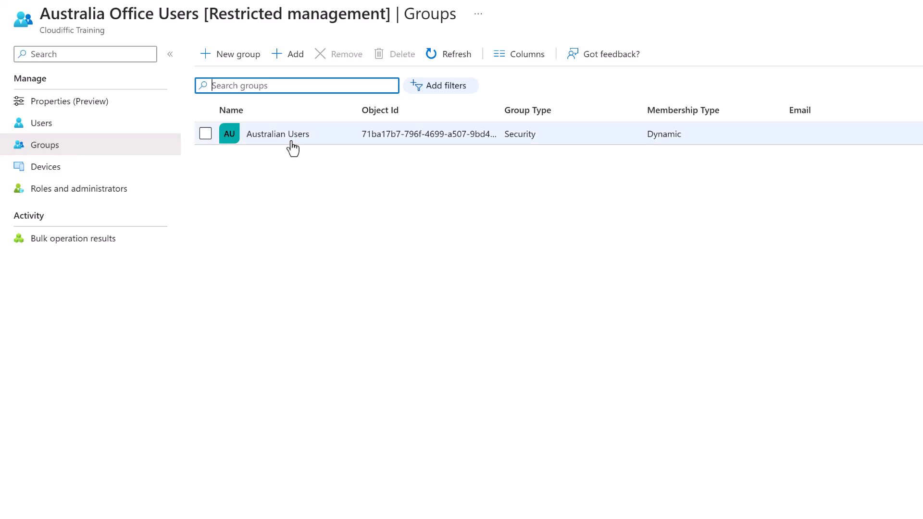
pyautogui.click(114, 128)
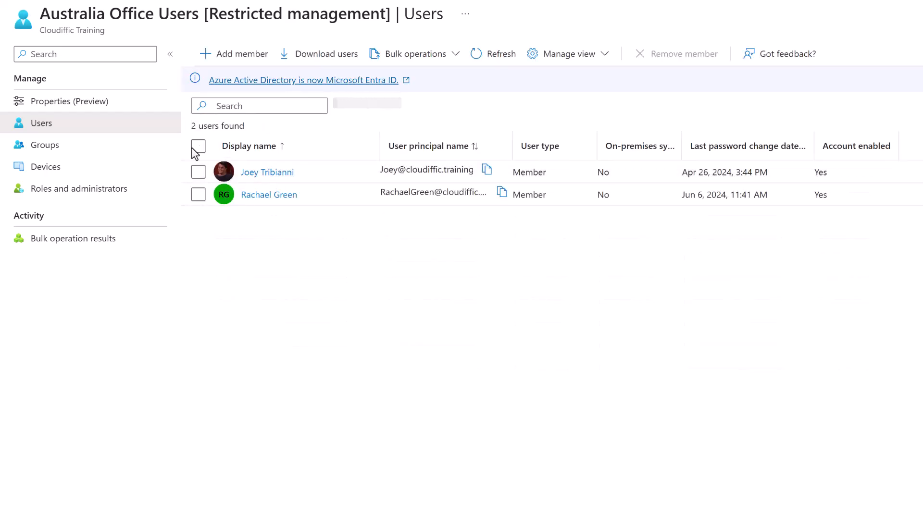
pyautogui.click(91, 150)
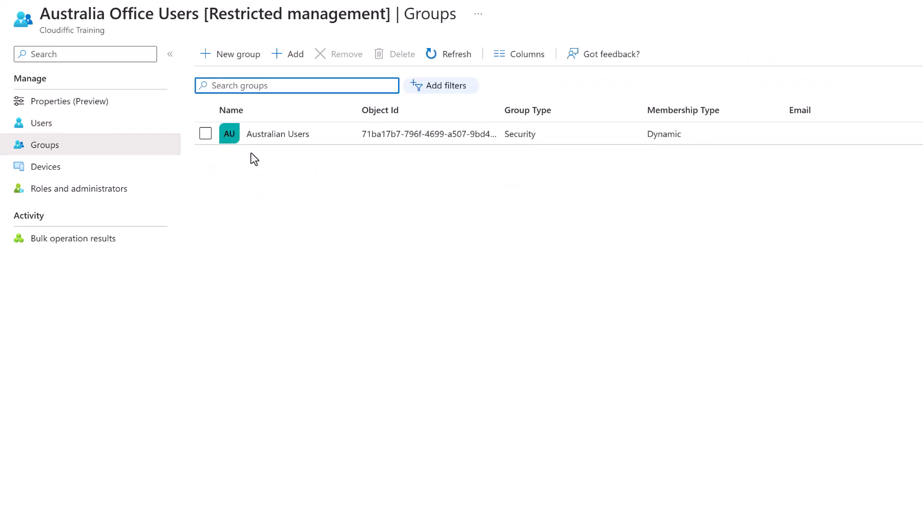
pyautogui.click(287, 137)
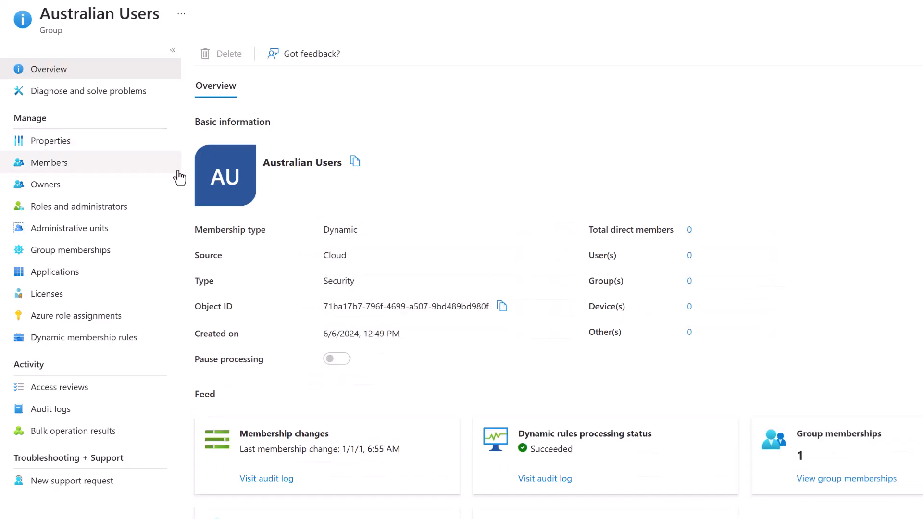
pyautogui.click(77, 174)
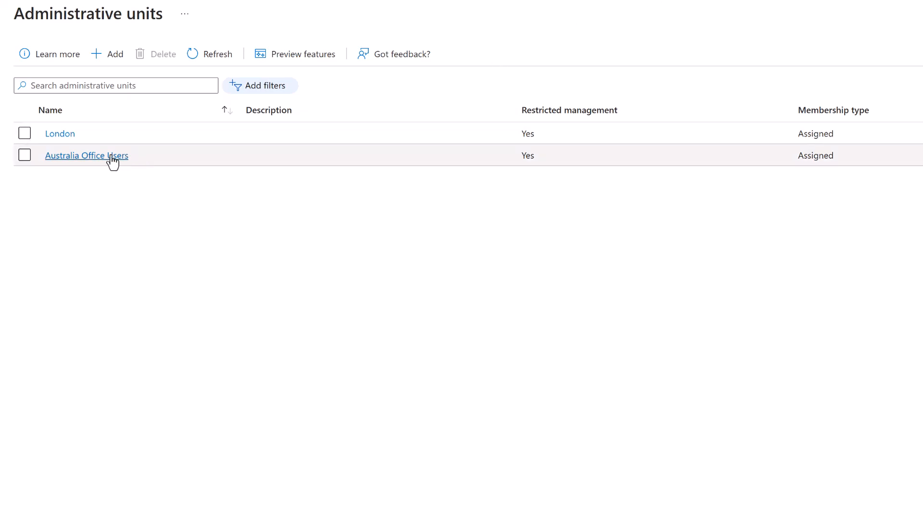
# Return to Australia Office Users and switch between its groups and users, ending on users.
pyautogui.click(112, 159)
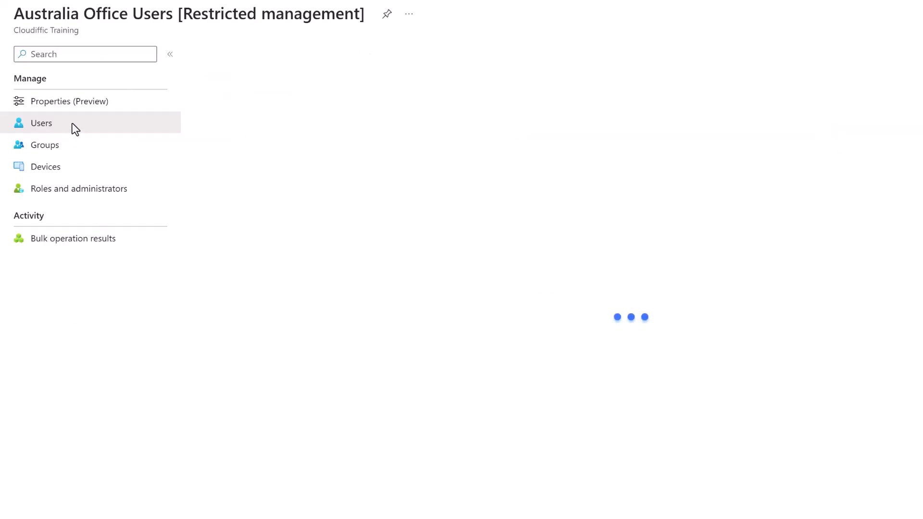
pyautogui.click(60, 151)
pyautogui.click(62, 131)
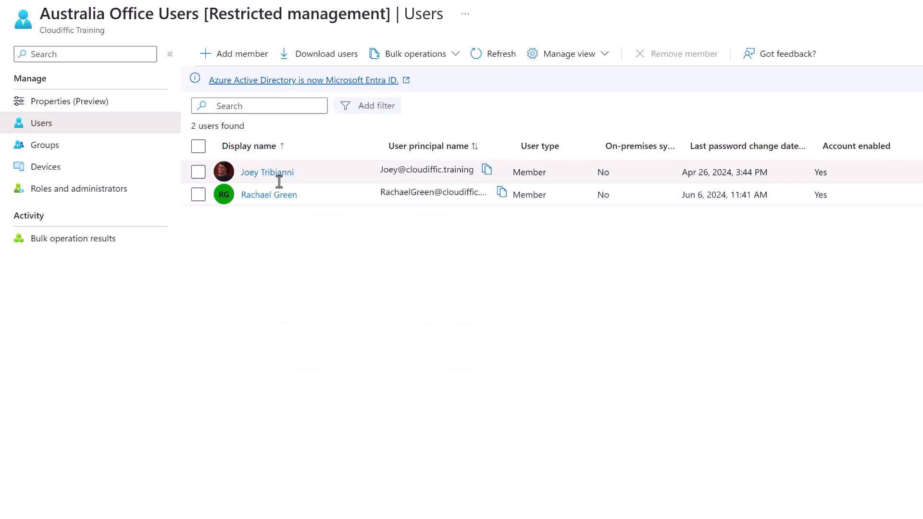
pyautogui.click(114, 151)
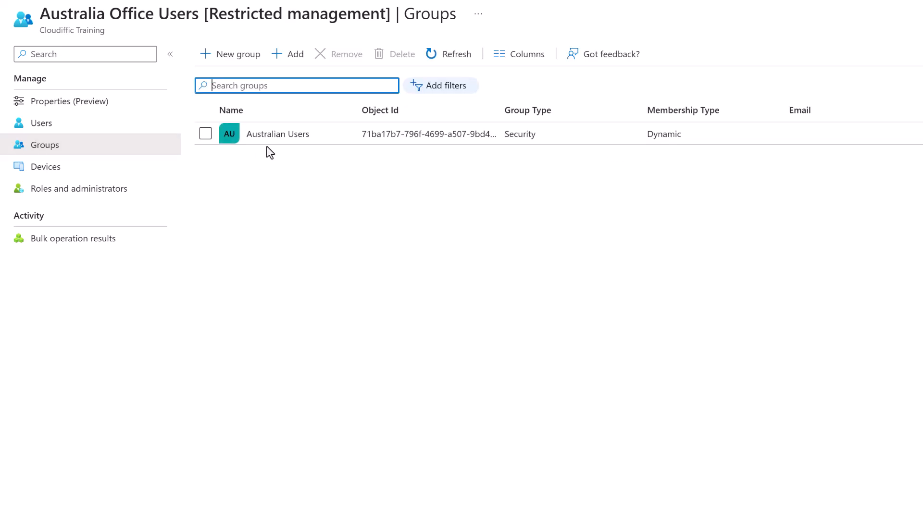
pyautogui.click(105, 128)
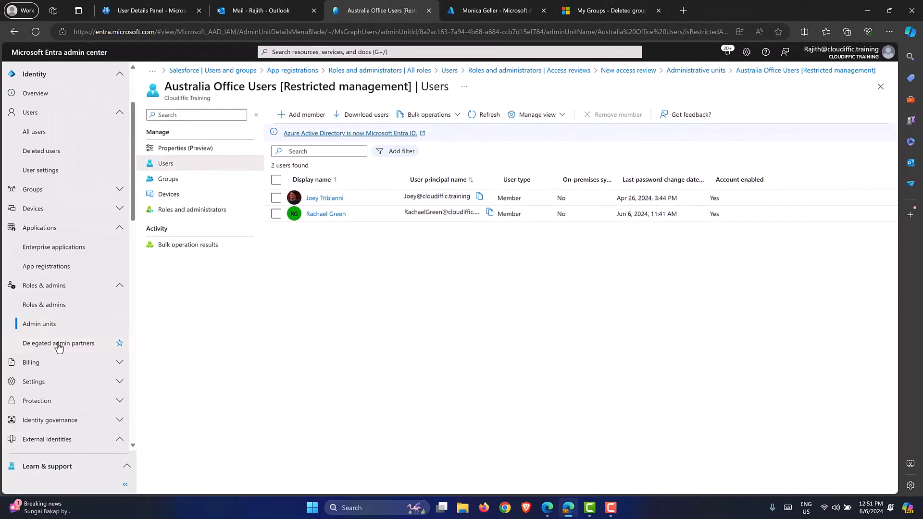
# View Delegated admin partners (none listed), then go to Licenses under Billing.
pyautogui.click(59, 343)
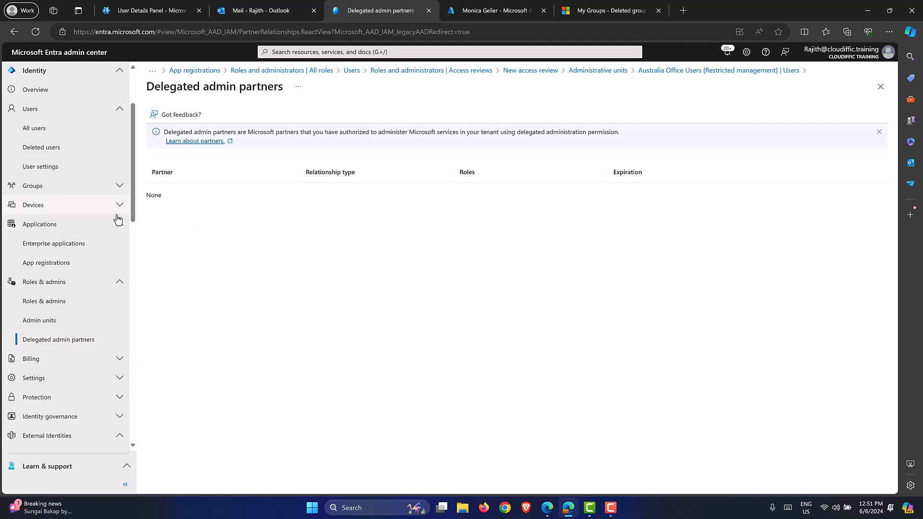
pyautogui.scroll(-3, 117, 214)
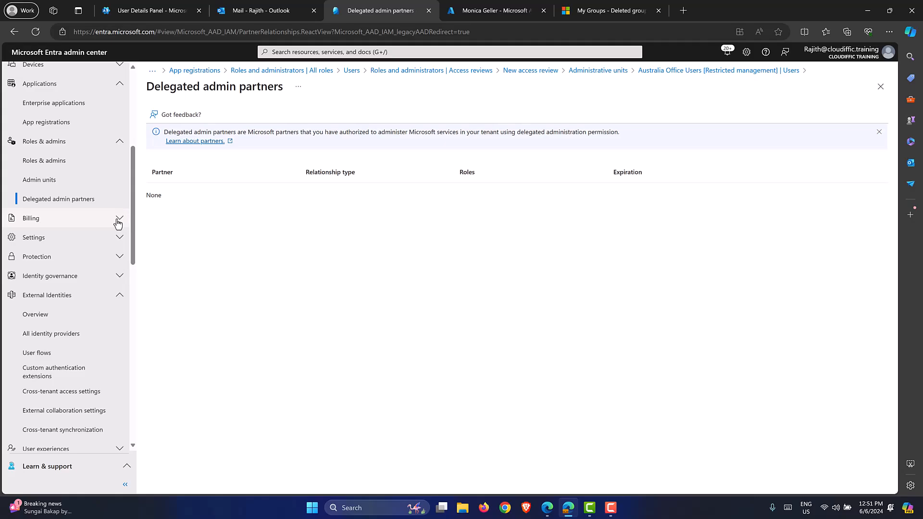
pyautogui.click(119, 218)
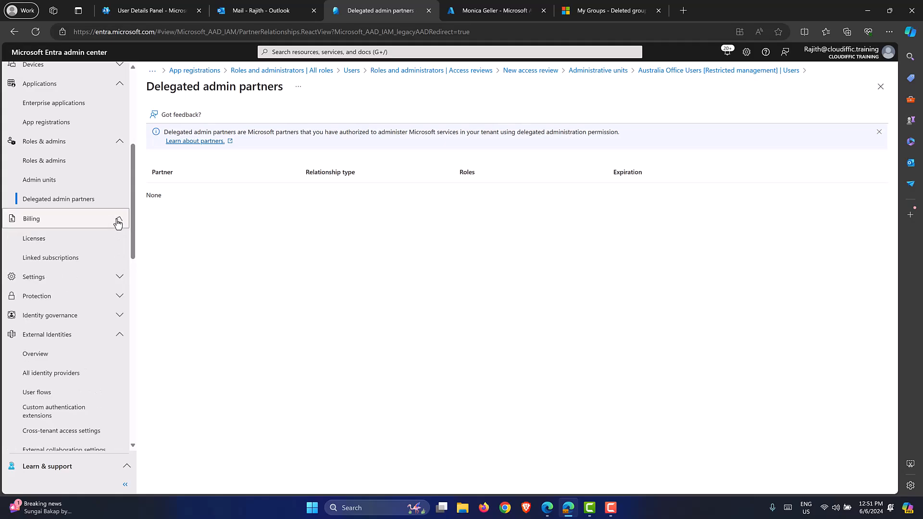
pyautogui.click(67, 248)
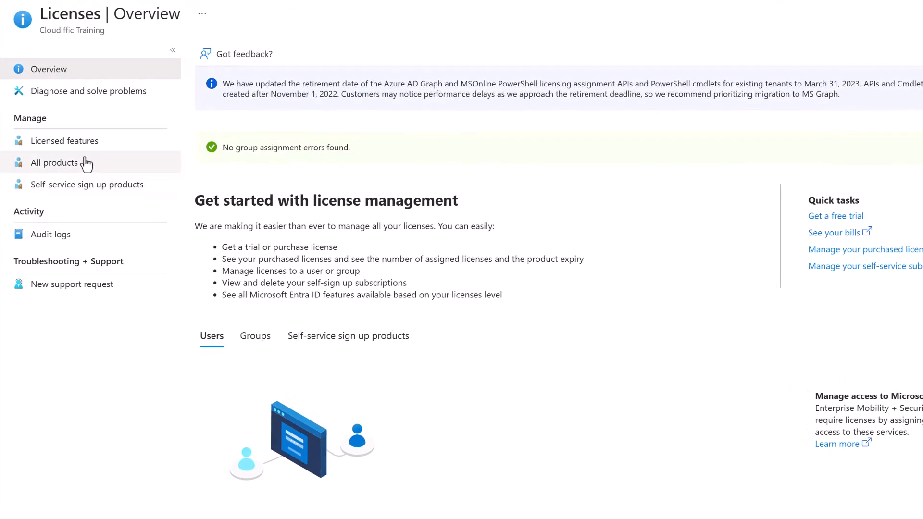
# Review the All products, Licensed features, Self-service sign up products and Audit logs license pages.
pyautogui.click(85, 164)
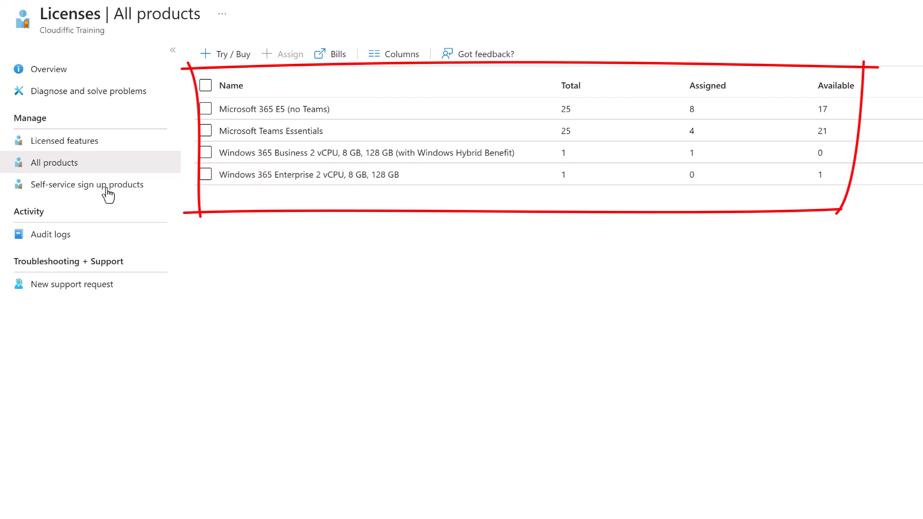
pyautogui.click(84, 147)
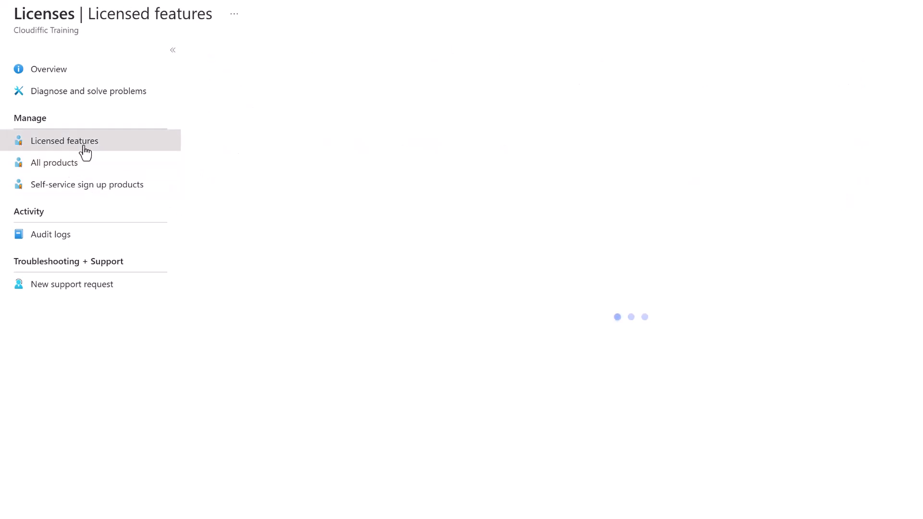
pyautogui.scroll(-5, 377, 212)
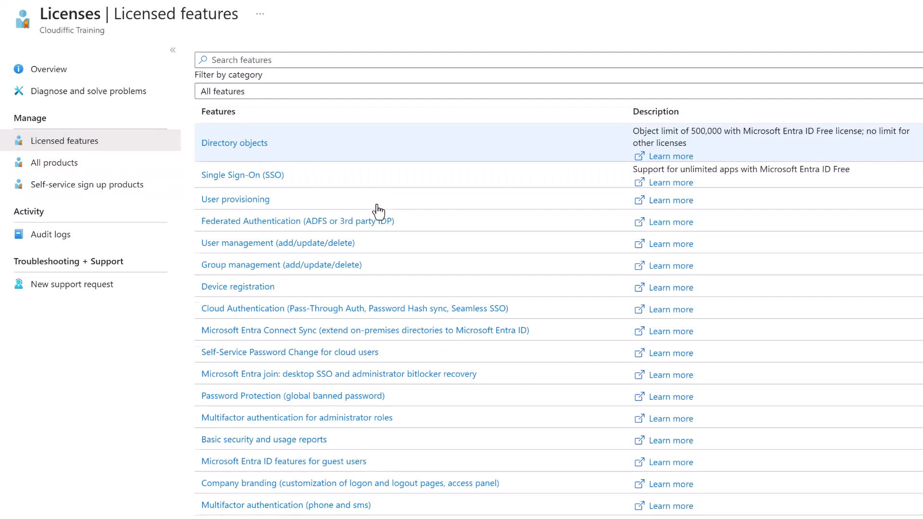
pyautogui.scroll(-4, 378, 212)
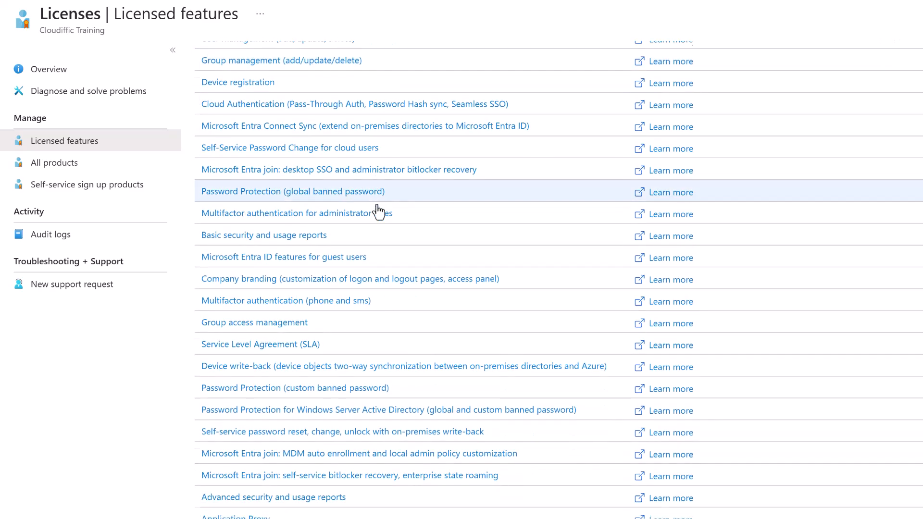
pyautogui.click(79, 187)
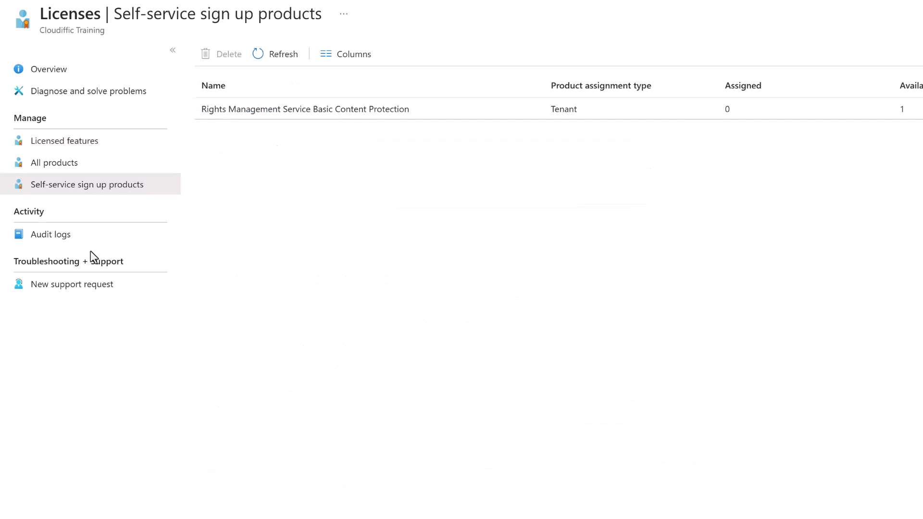
pyautogui.click(69, 238)
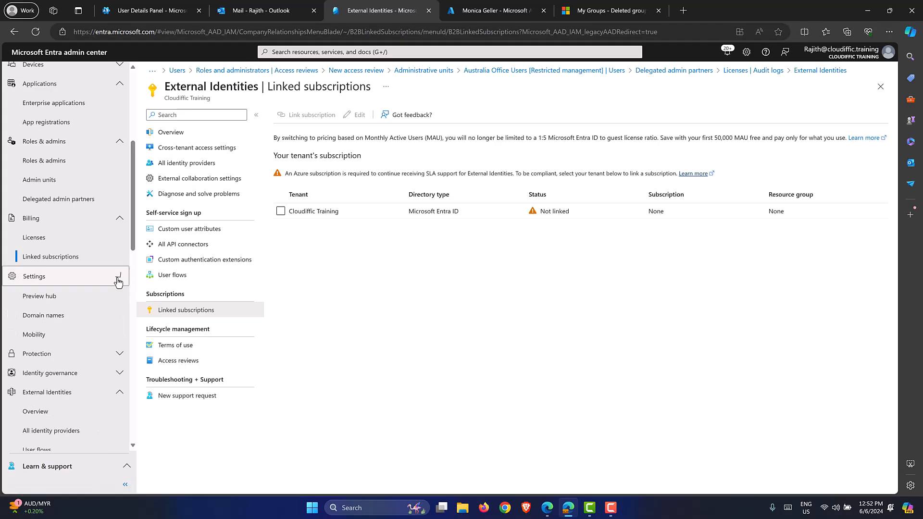
# Go to Preview hub under Settings to list the preview features.
pyautogui.click(106, 283)
pyautogui.click(65, 299)
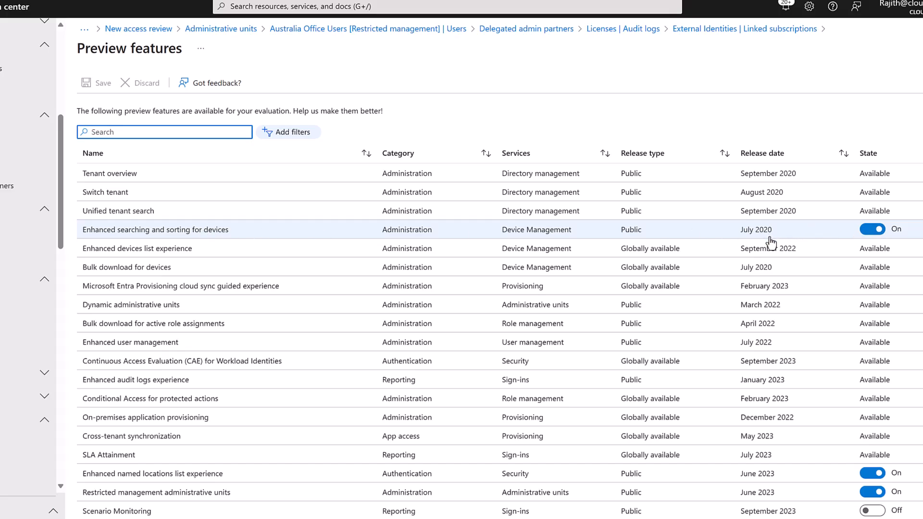
# Switch on Enhanced 'What if' evaluation experience and, after reading its details, Scenario Monitoring.
pyautogui.scroll(-1, 771, 240)
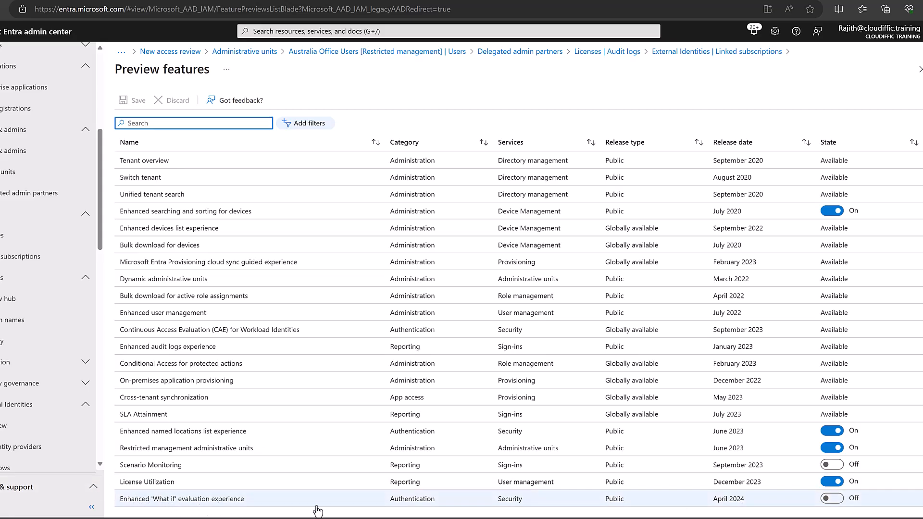
pyautogui.click(831, 498)
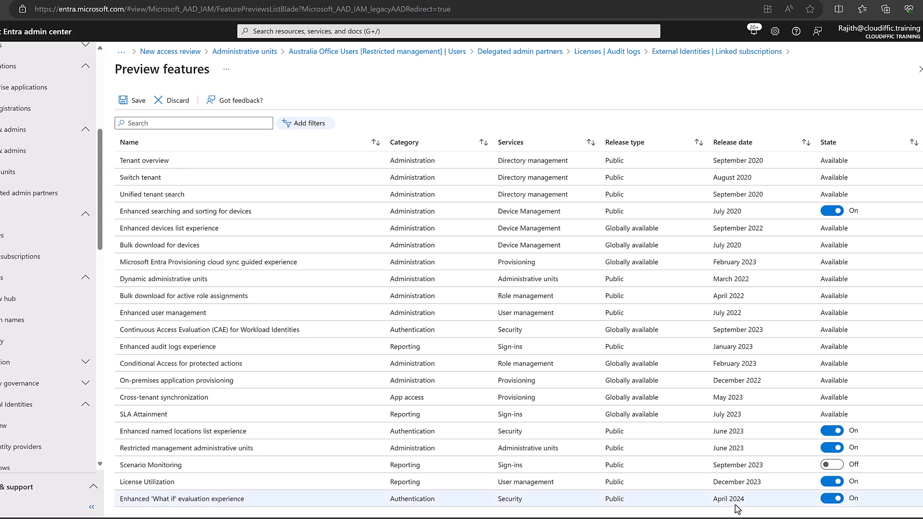
pyautogui.click(840, 470)
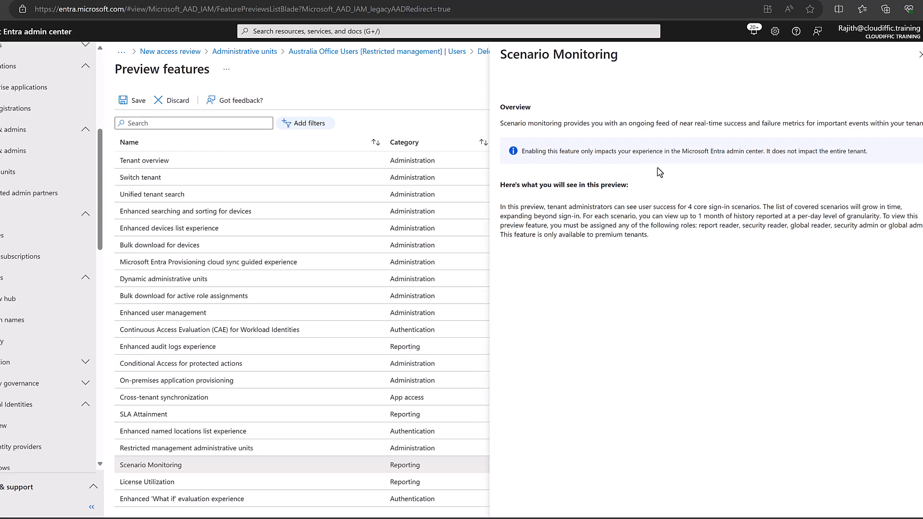
pyautogui.click(919, 54)
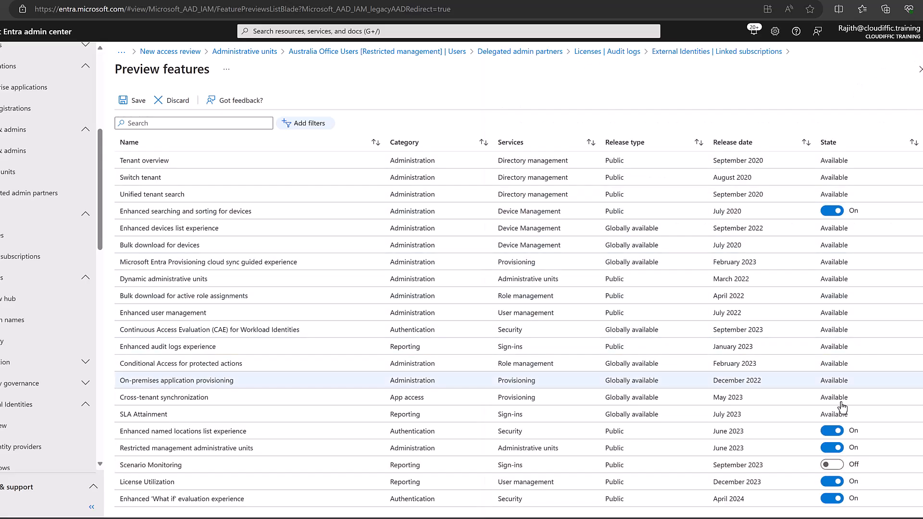
pyautogui.click(831, 464)
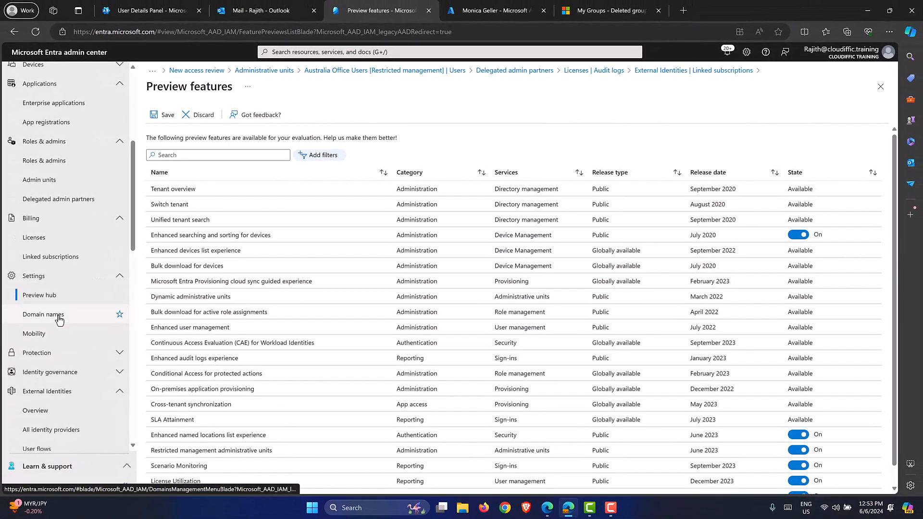
# Go to Domain names, begin Add custom domain, then cancel it with Esc.
pyautogui.click(60, 320)
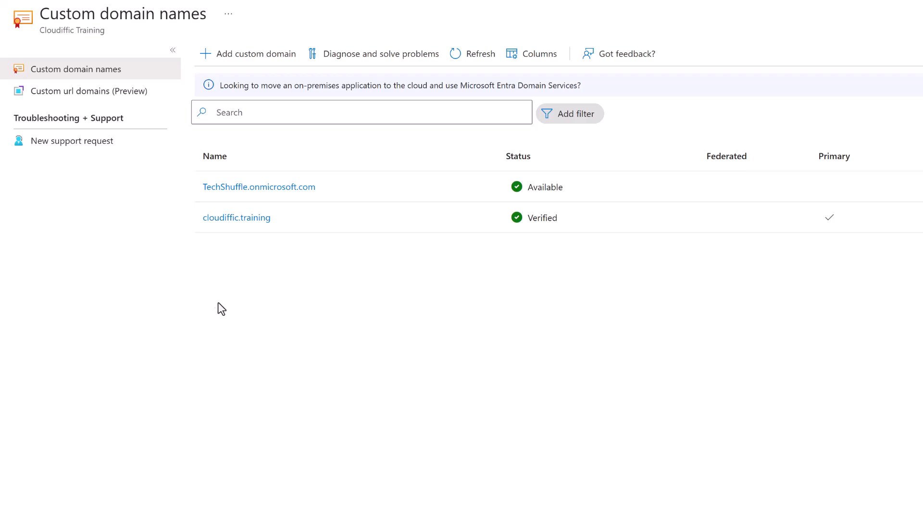
pyautogui.click(249, 57)
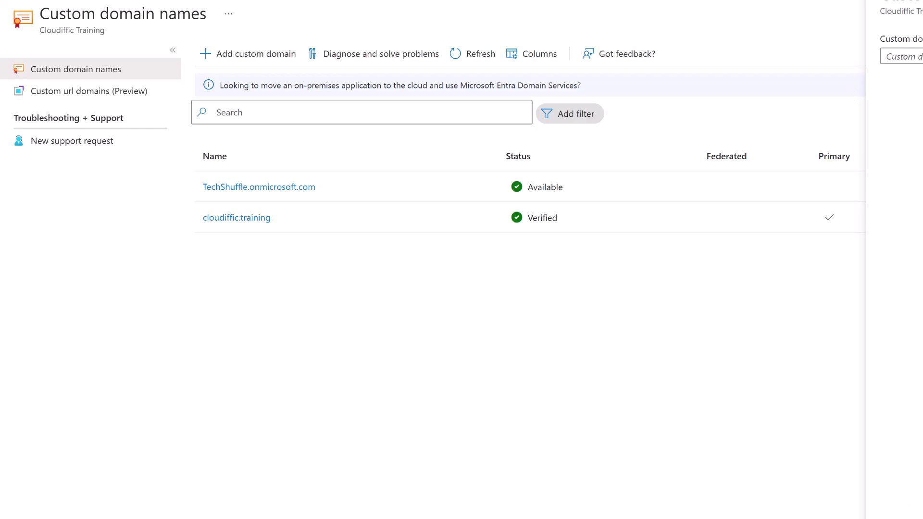
pyautogui.press('Escape')
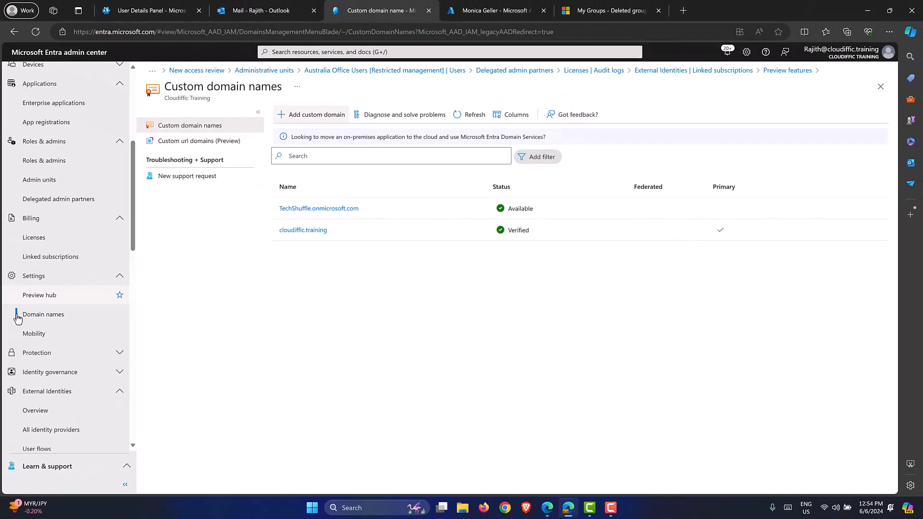
# Open the Microsoft Intune mobility settings and collapse the Roles & admins, Billing and Settings sidebar sections.
pyautogui.click(37, 340)
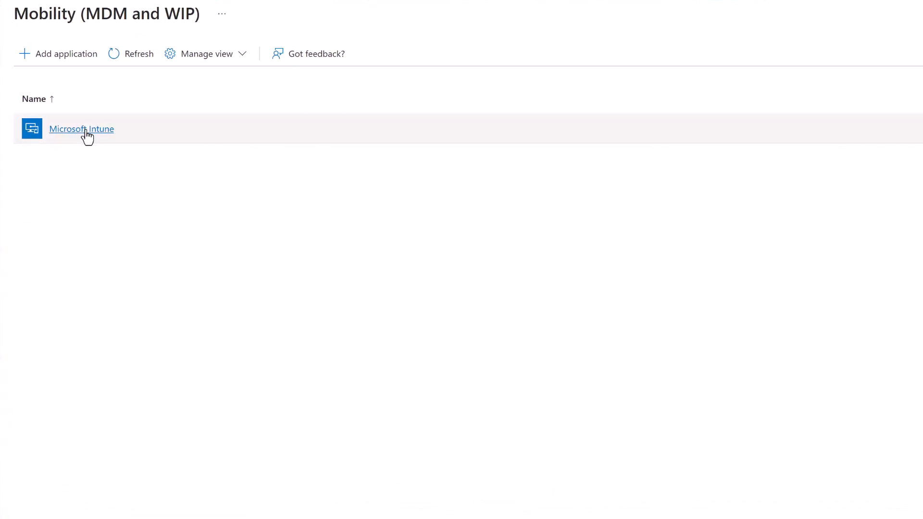
pyautogui.click(87, 131)
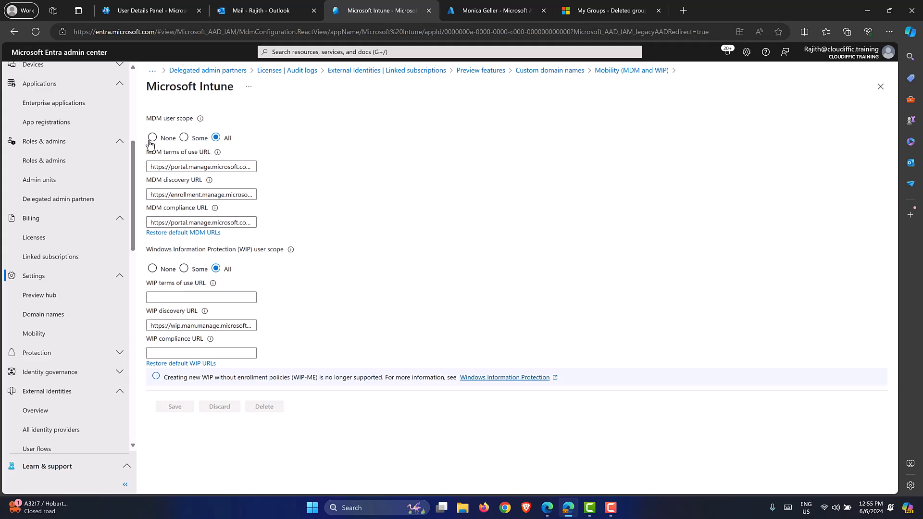
pyautogui.click(118, 143)
pyautogui.click(119, 160)
pyautogui.click(120, 181)
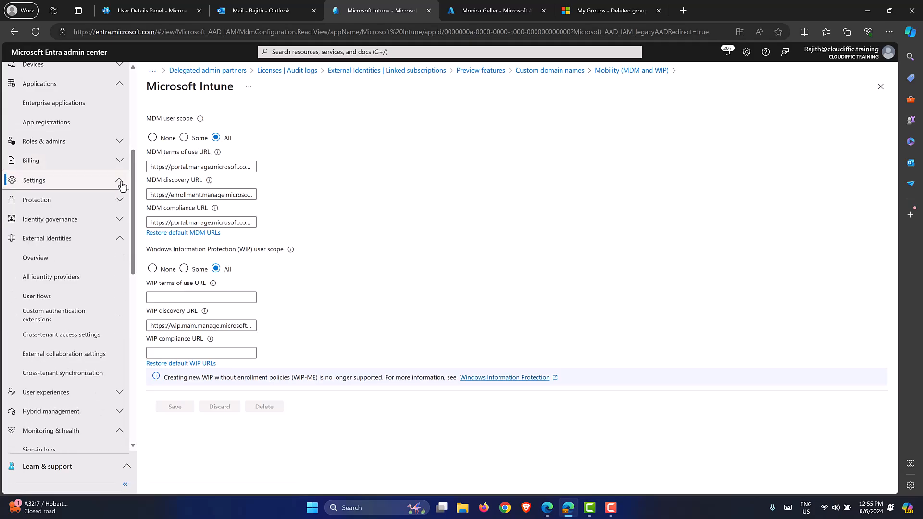
# Collapse the External Identities, Users and Applications sidebar sections, leaving Identity expanded.
pyautogui.click(120, 238)
pyautogui.scroll(5, 127, 227)
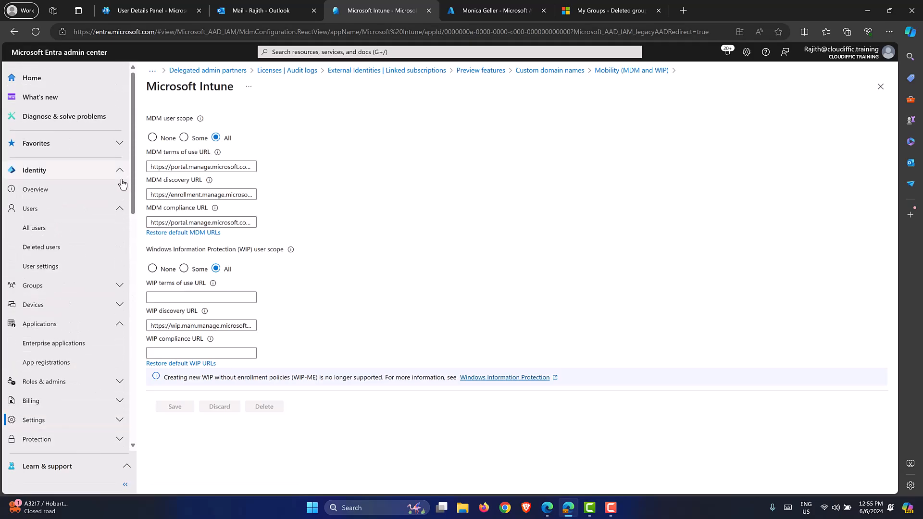
pyautogui.click(120, 210)
pyautogui.click(120, 267)
pyautogui.click(119, 171)
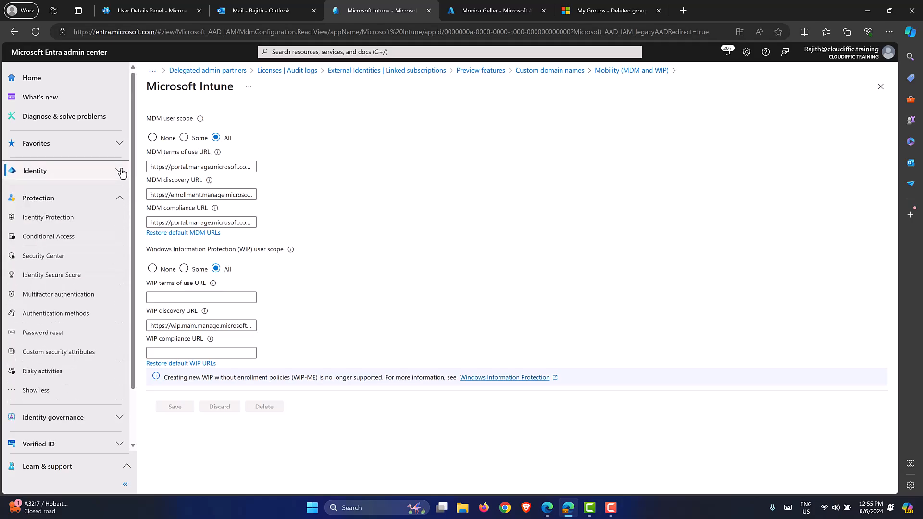
pyautogui.click(120, 170)
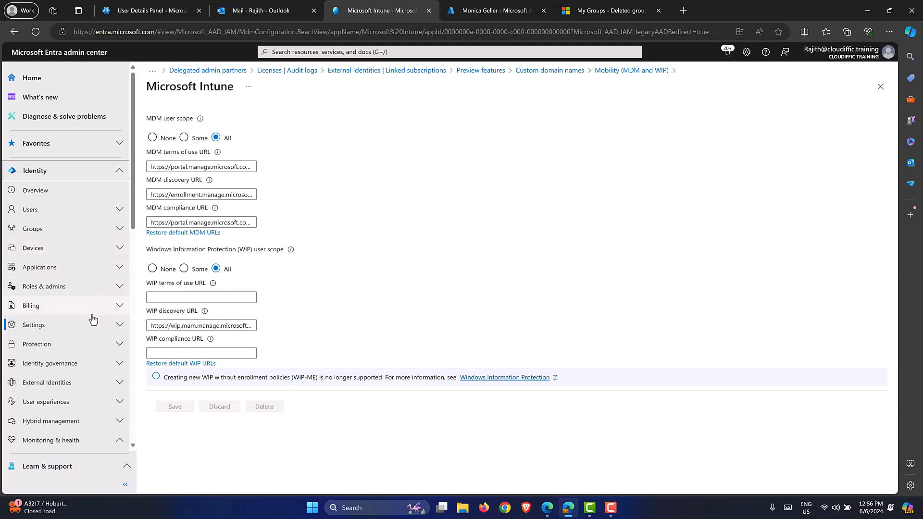